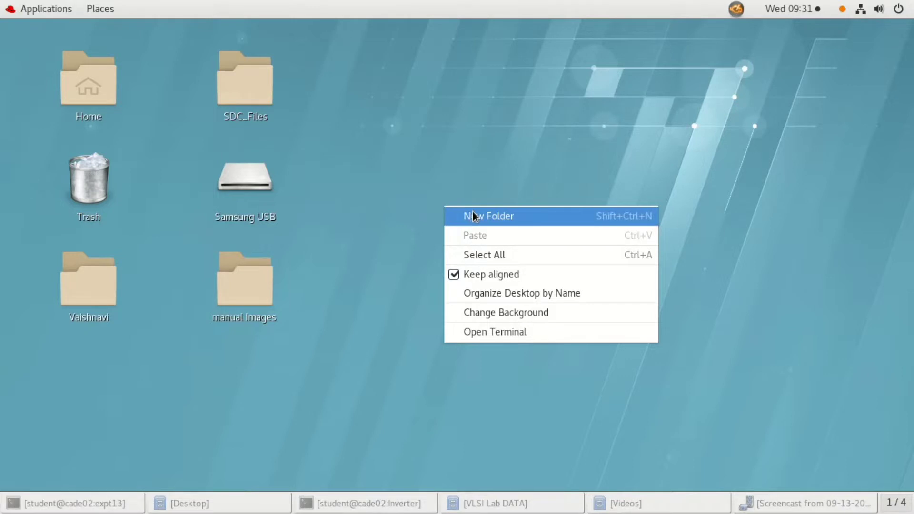
# Create a new folder named parta on the desktop
pyautogui.click(470, 215)
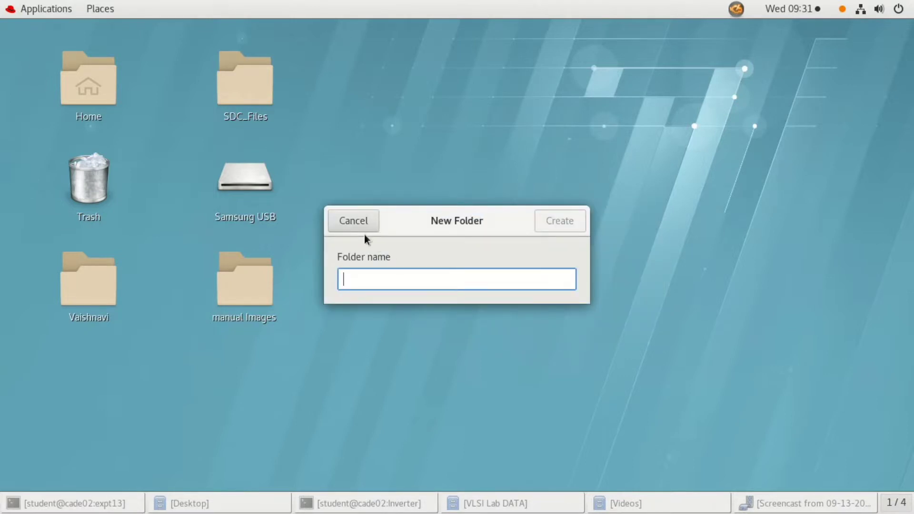
pyautogui.write('par')
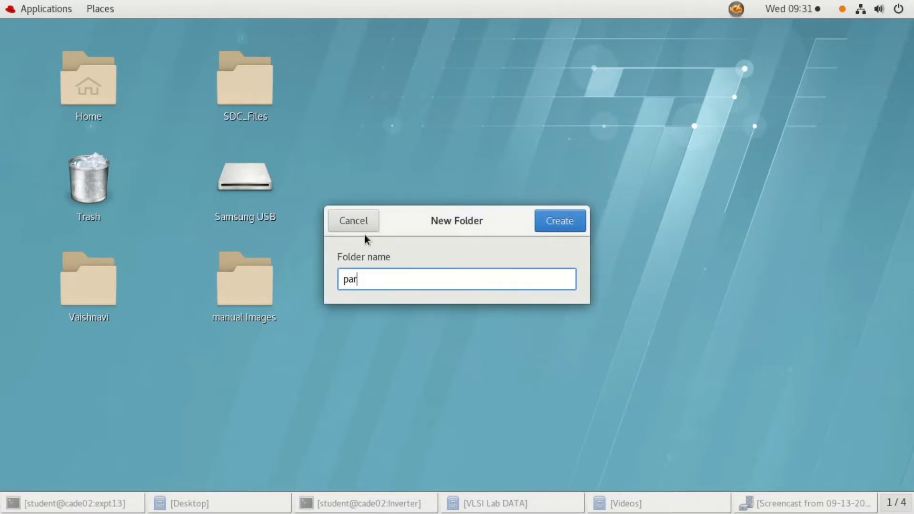
pyautogui.write('ta')
pyautogui.press('Return')
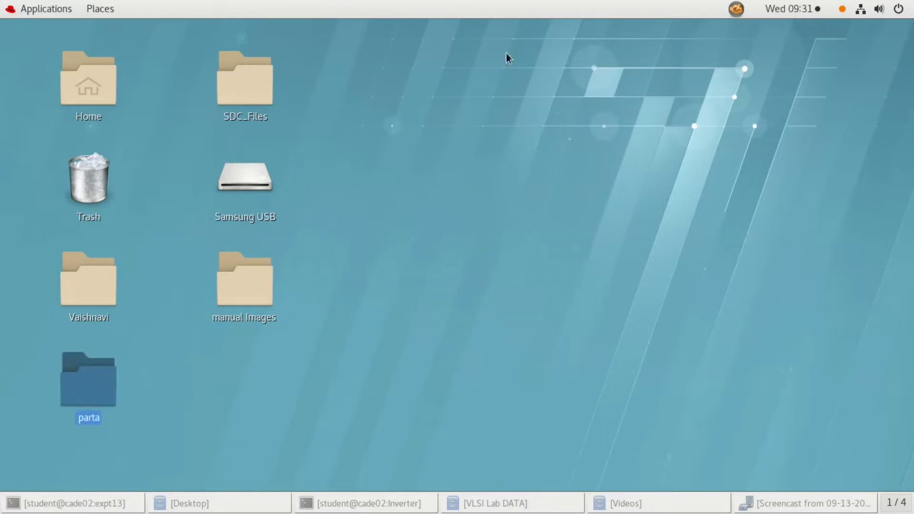
# Open the parta folder and create a subfolder named inverter in it
pyautogui.doubleClick(109, 372)
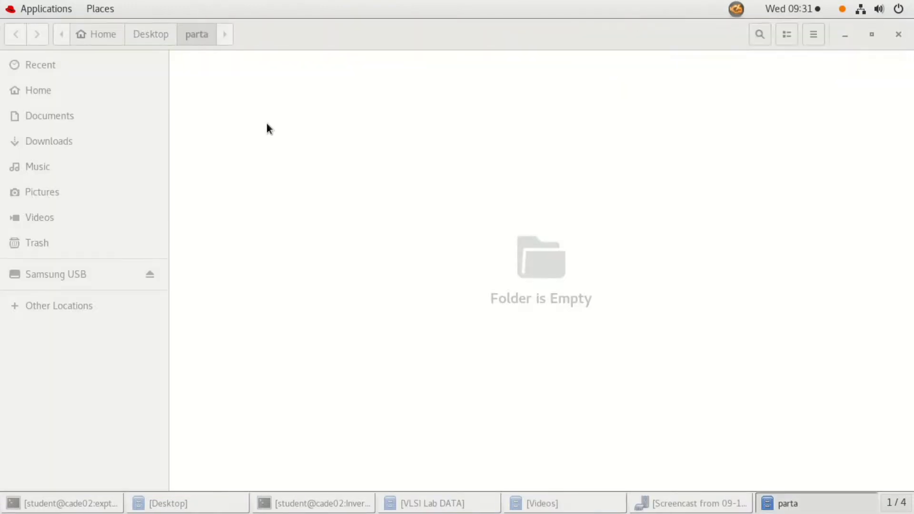
pyautogui.rightClick(267, 124)
pyautogui.click(308, 137)
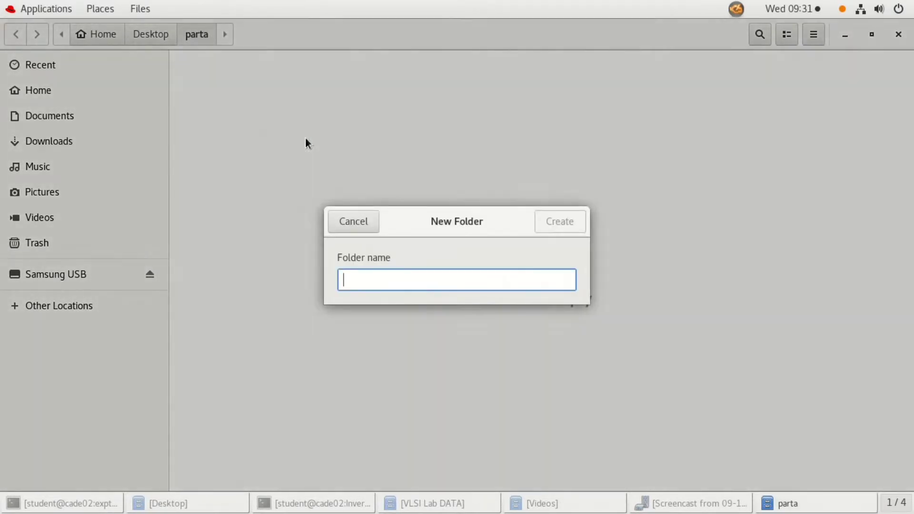
pyautogui.write('inverter')
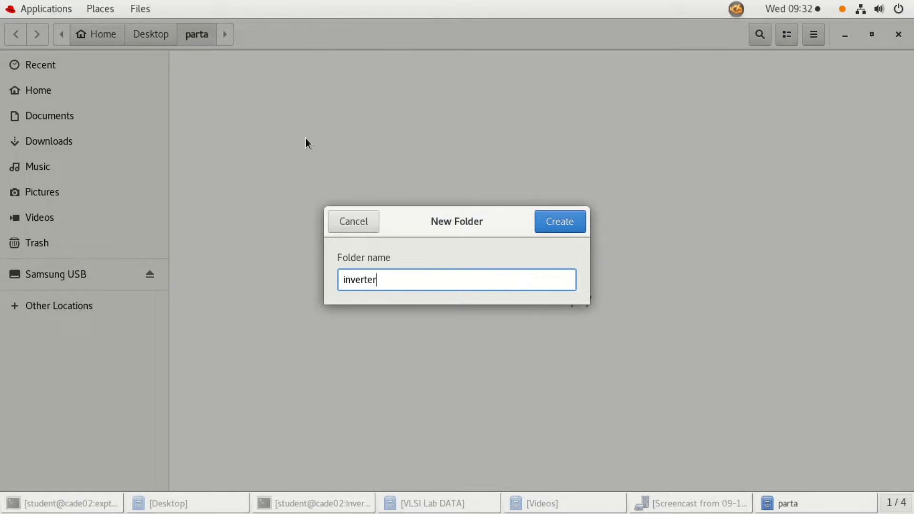
pyautogui.press('Return')
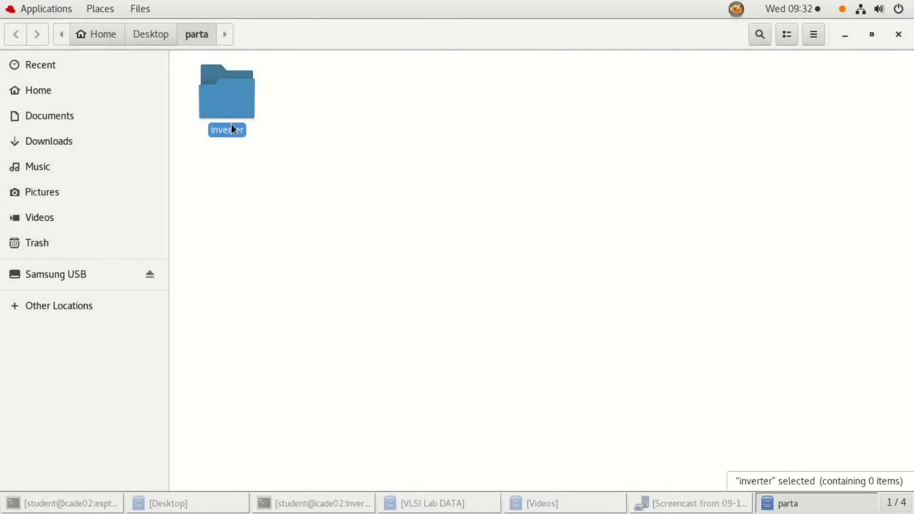
# Open a terminal in the inverter folder and maximize its window
pyautogui.doubleClick(234, 103)
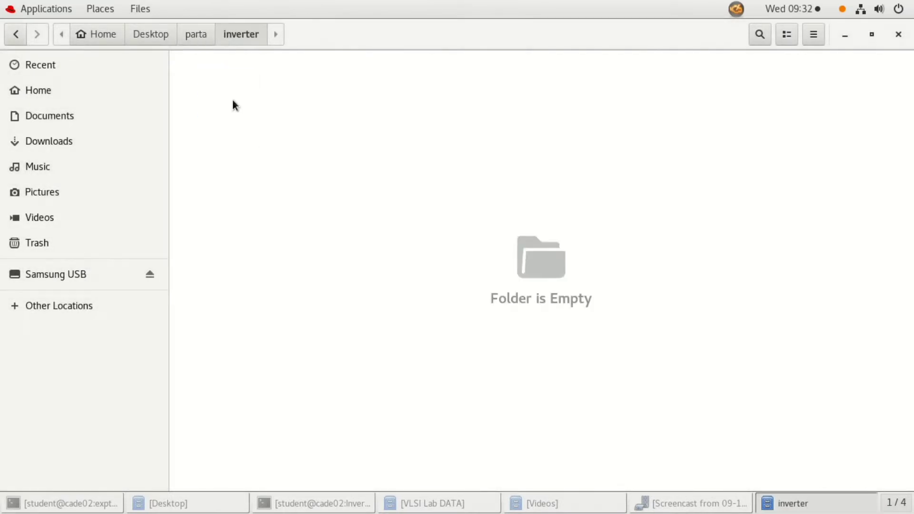
pyautogui.rightClick(251, 105)
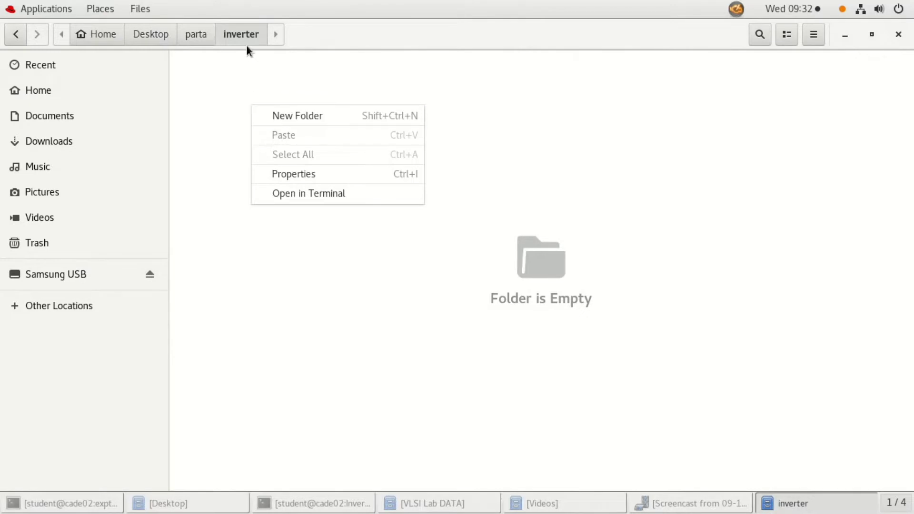
pyautogui.click(298, 190)
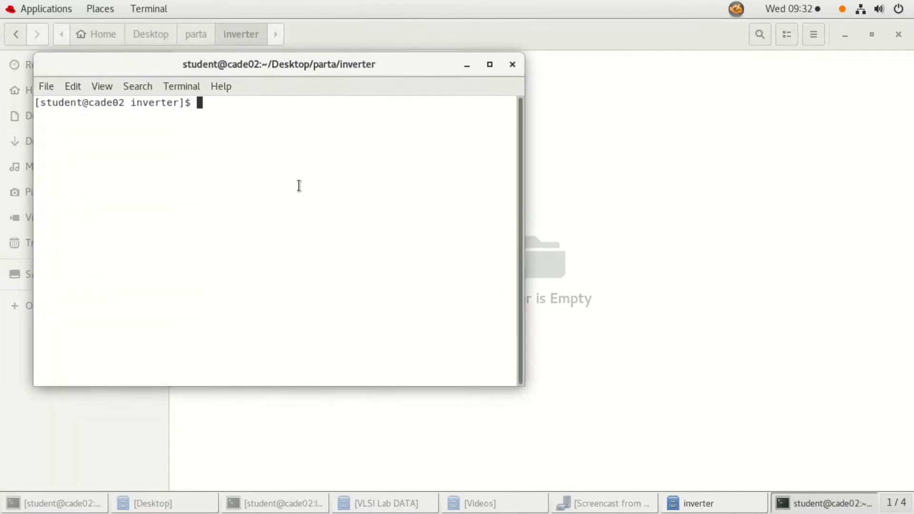
pyautogui.doubleClick(208, 62)
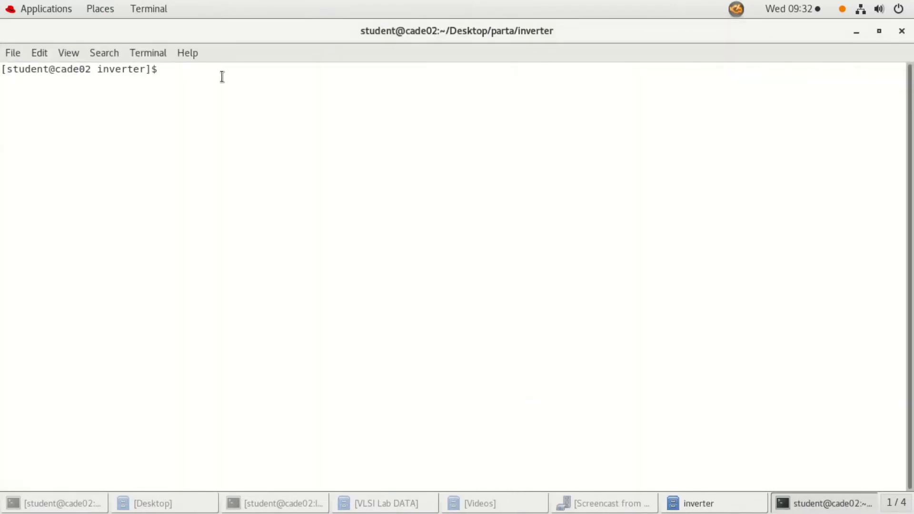
# Start the C shell with csh and source /home/install/cshrc to load the Cadence environment
pyautogui.write('csh')
pyautogui.press('Return')
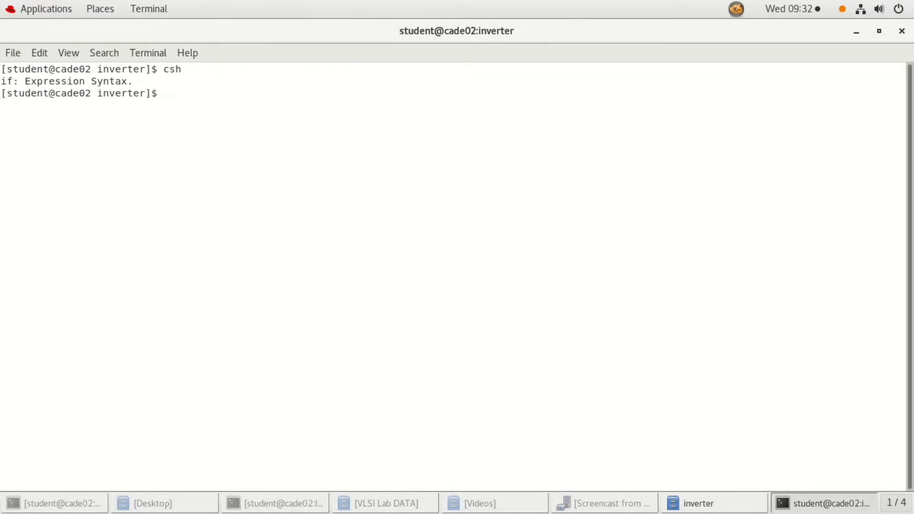
pyautogui.write('source /home/inst')
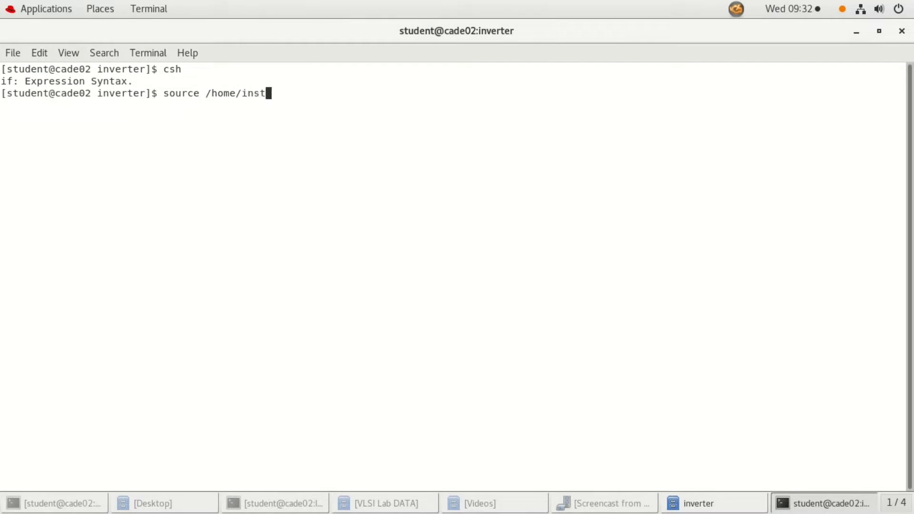
pyautogui.write('all/cshrc')
pyautogui.press('Return')
# Launch Virtuoso from the terminal with the virtuoso command and move its log window higher on the screen
pyautogui.write('vir')
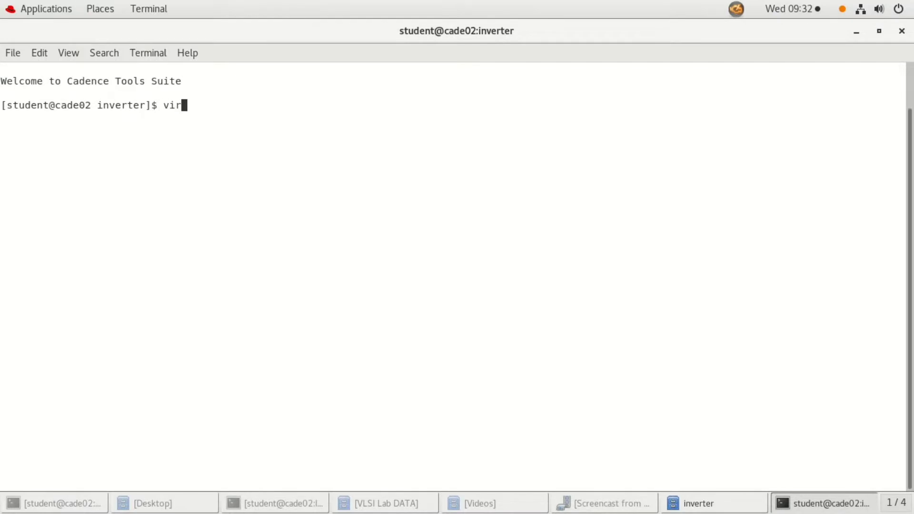
pyautogui.write('tuoso')
pyautogui.press('Return')
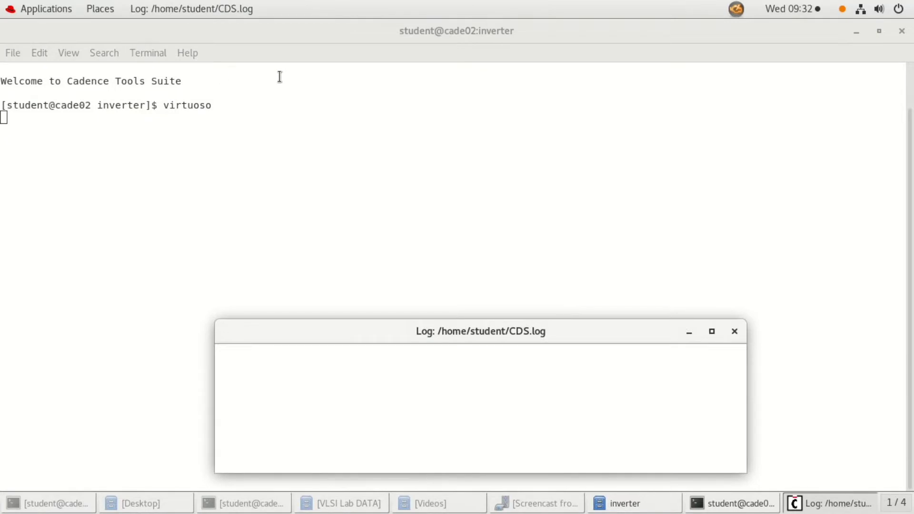
pyautogui.moveTo(321, 336); pyautogui.dragTo(306, 251)
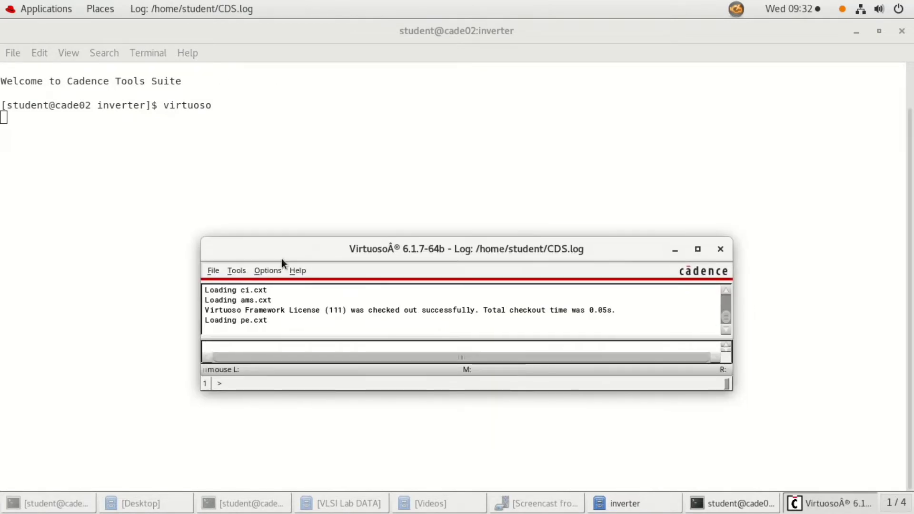
# Create a new library named 0lvda with the option to attach to an existing technology library
pyautogui.click(217, 271)
pyautogui.click(237, 270)
pyautogui.click(230, 296)
pyautogui.click(214, 271)
pyautogui.moveTo(227, 292)
pyautogui.click(309, 302)
pyautogui.click(212, 270)
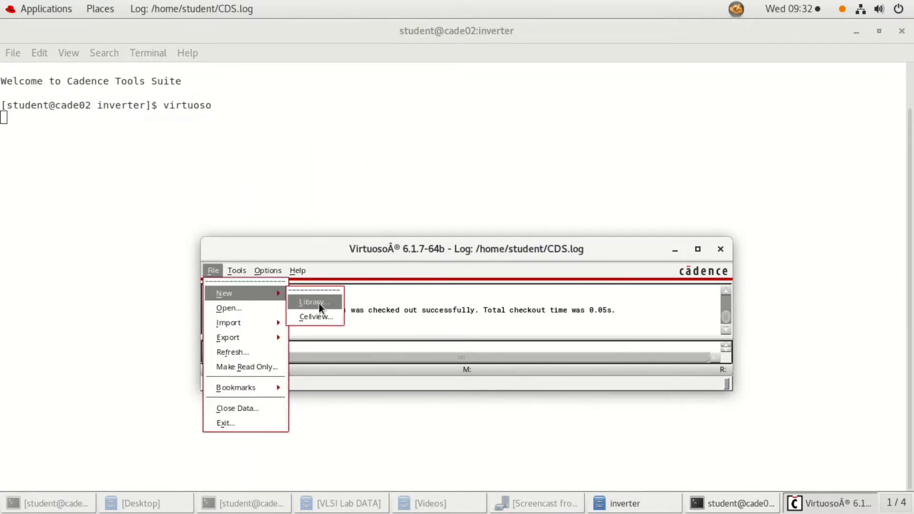
pyautogui.click(319, 304)
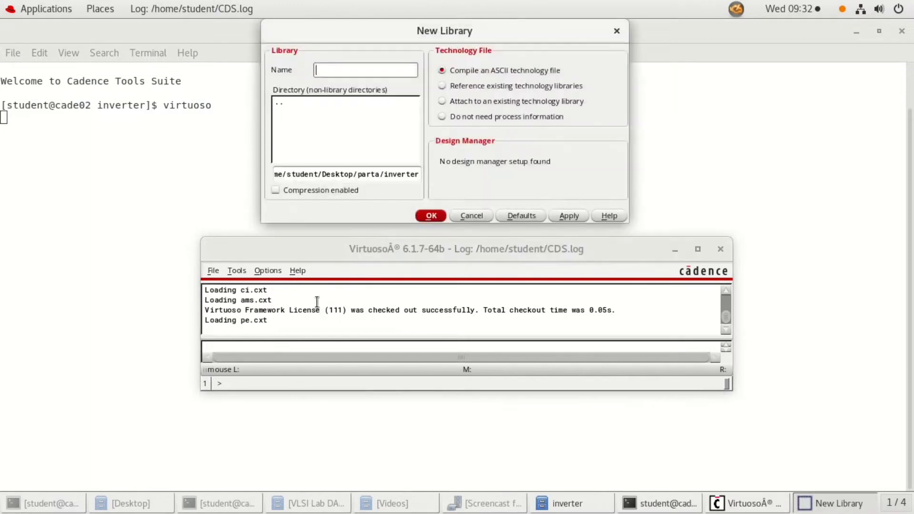
pyautogui.click(466, 103)
pyautogui.write('e')
pyautogui.write('1')
pyautogui.write('vda')
pyautogui.click(438, 216)
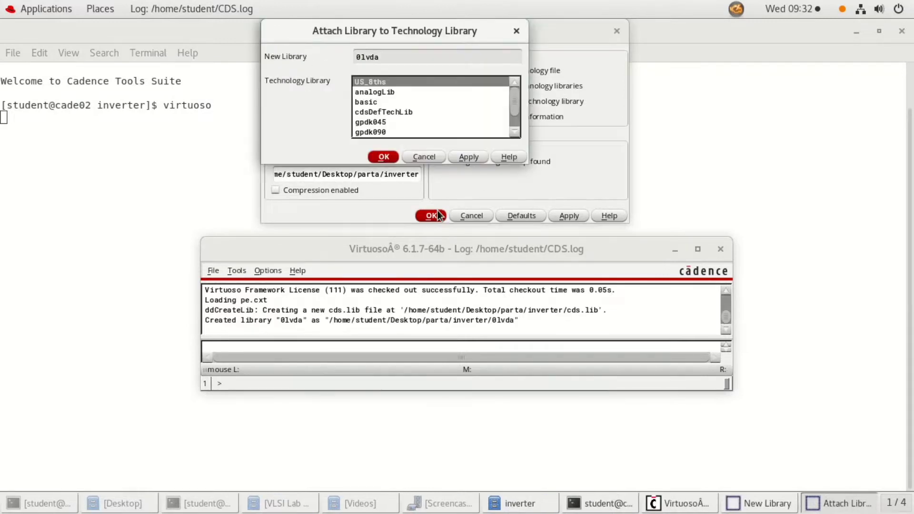
# Attach the 0lvda library to the gpdk180 technology library
pyautogui.scroll(-2, 393, 116)
pyautogui.click(375, 122)
pyautogui.click(384, 157)
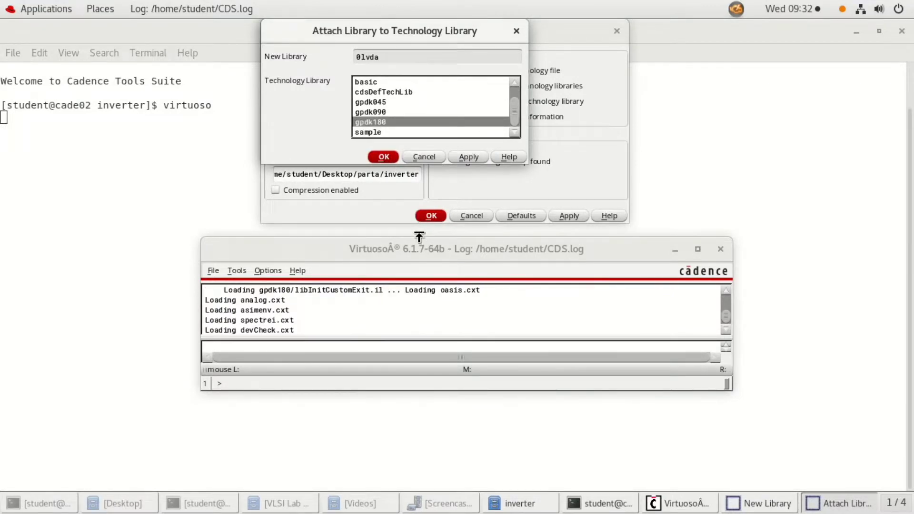
# Maximize the Virtuoso log window and create a schematic cellview named inveter in the 0lvda library
pyautogui.doubleClick(263, 255)
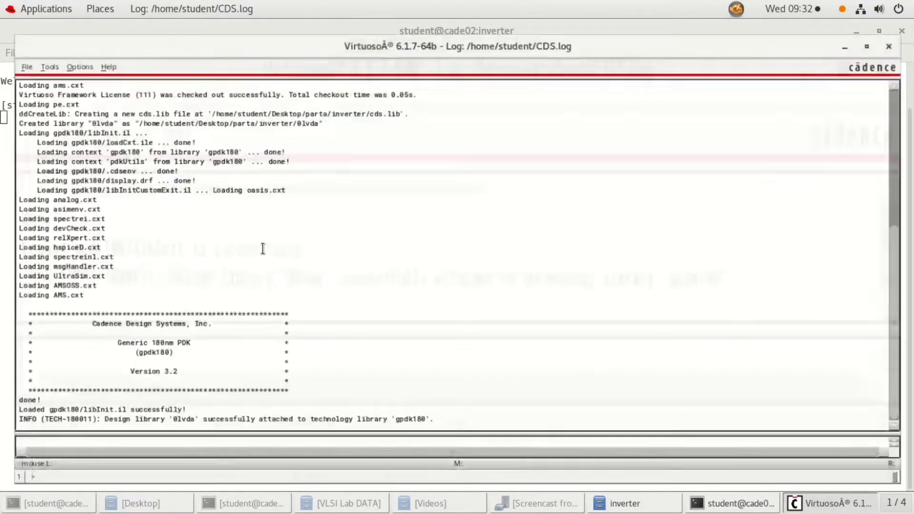
pyautogui.click(13, 52)
pyautogui.moveTo(18, 75)
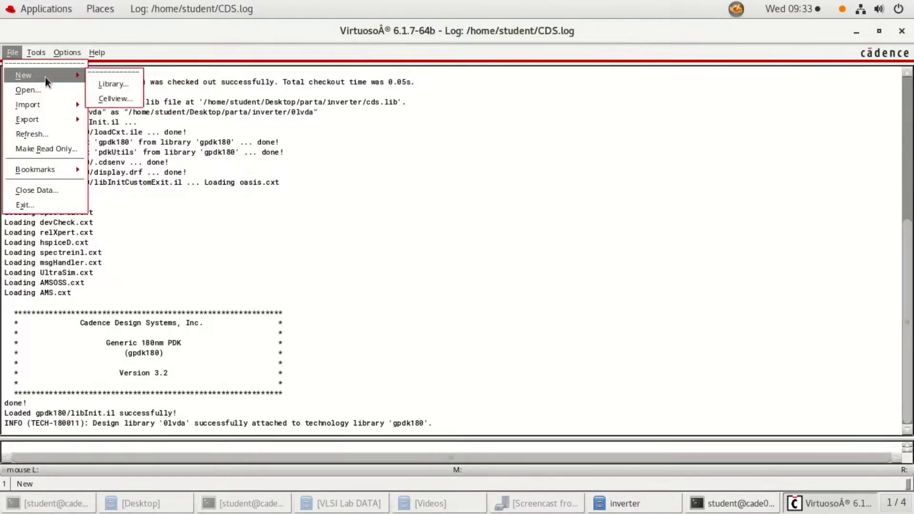
pyautogui.click(101, 95)
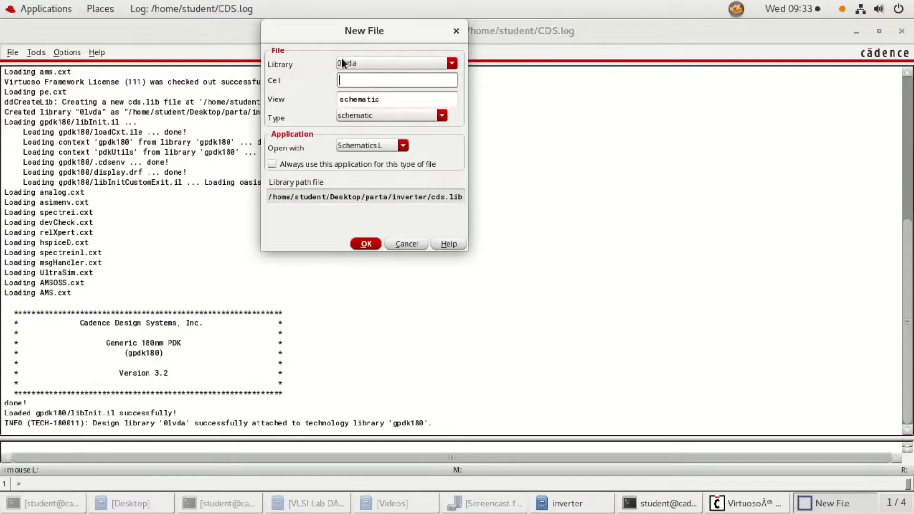
pyautogui.click(344, 79)
pyautogui.write('inveter')
pyautogui.click(372, 244)
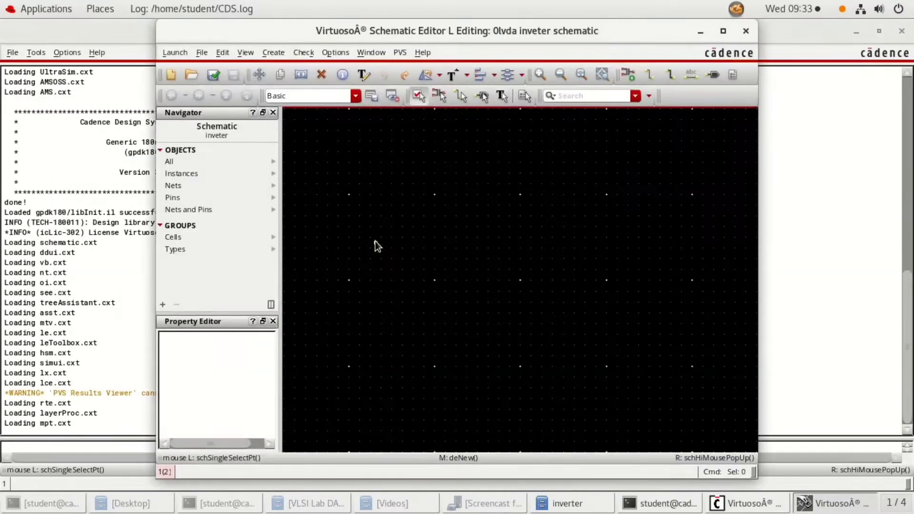
# Maximize the schematic editor and place an nmos symbol from the gpdk180 library near the lower middle of the canvas
pyautogui.doubleClick(386, 26)
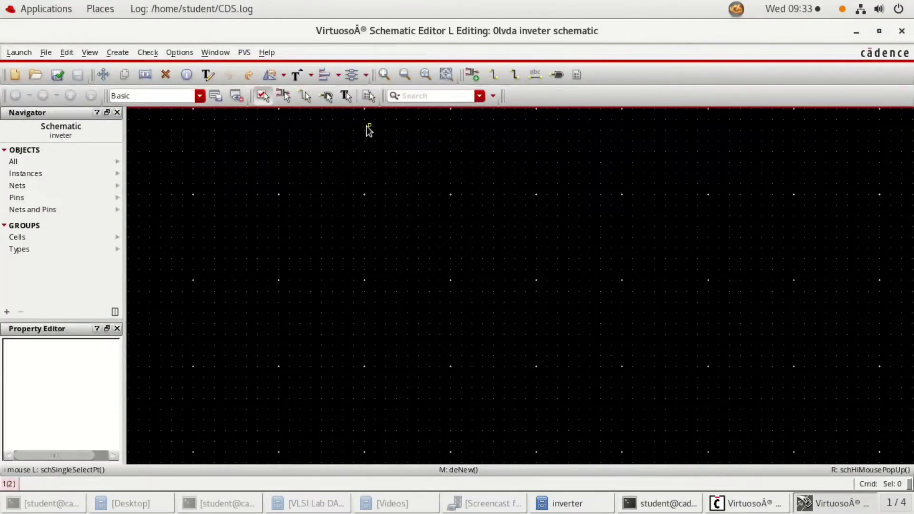
pyautogui.click(473, 74)
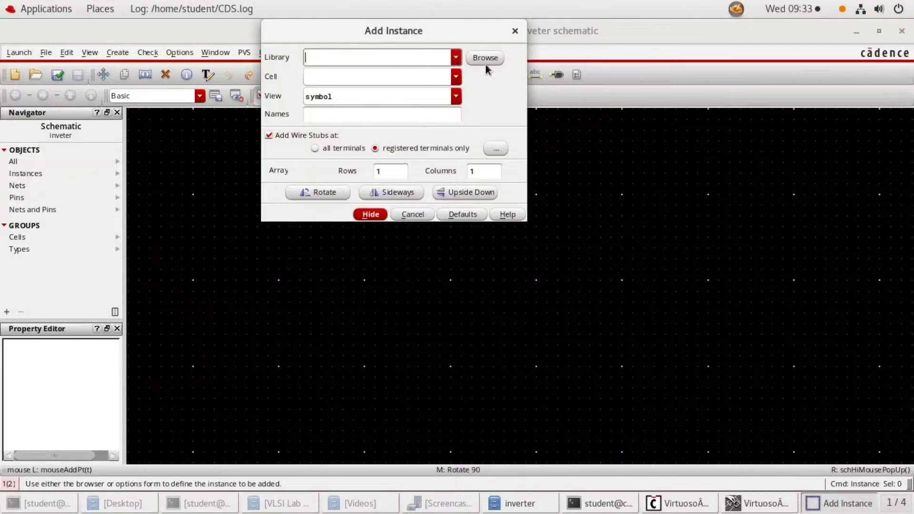
pyautogui.click(485, 58)
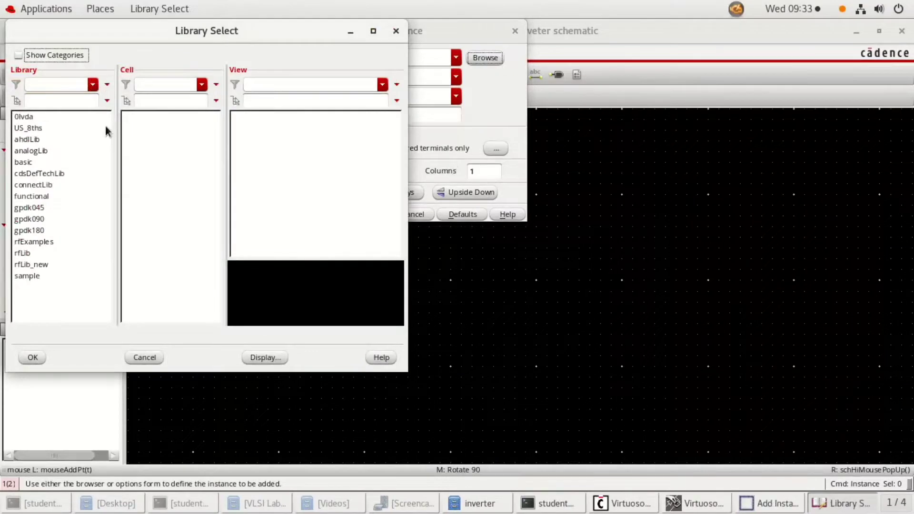
pyautogui.click(37, 231)
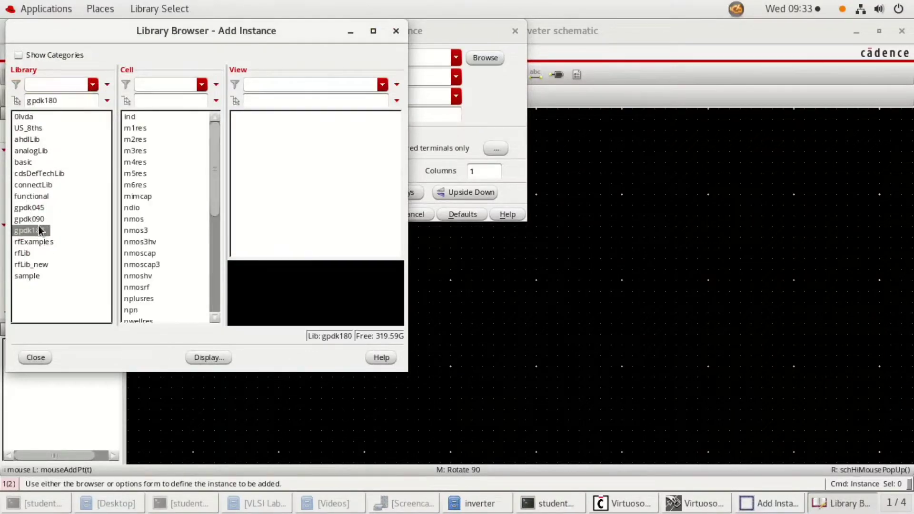
pyautogui.click(156, 97)
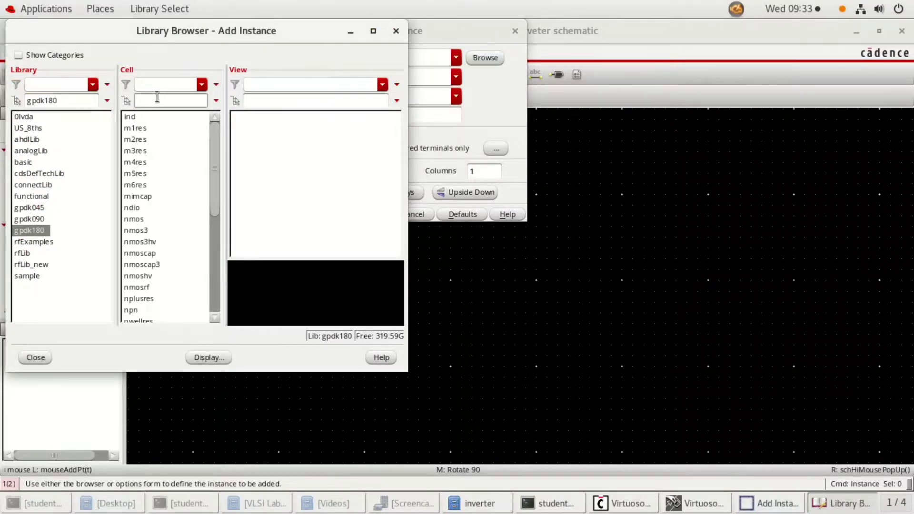
pyautogui.write('nm')
pyautogui.click(132, 173)
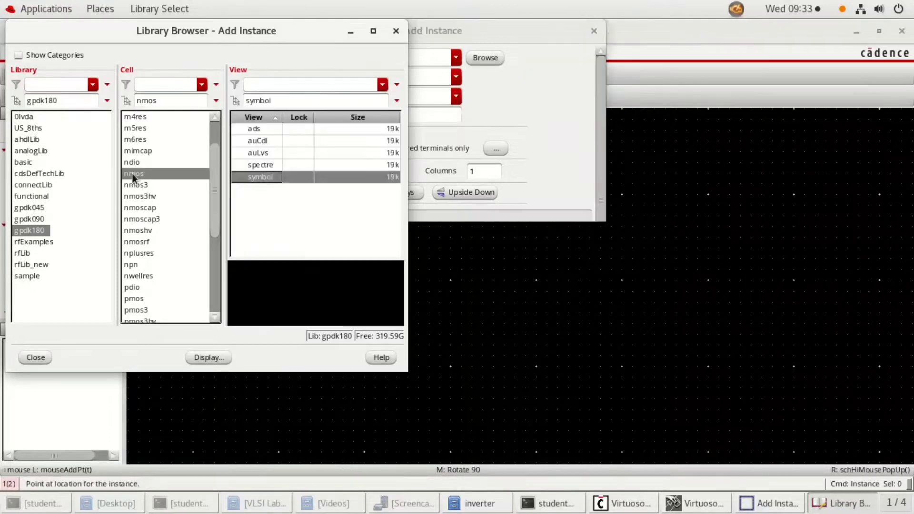
pyautogui.click(43, 357)
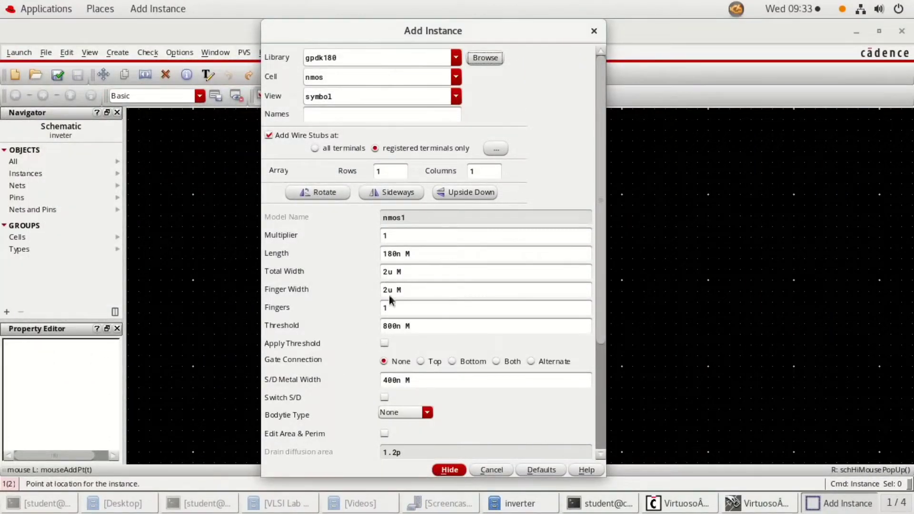
pyautogui.click(449, 469)
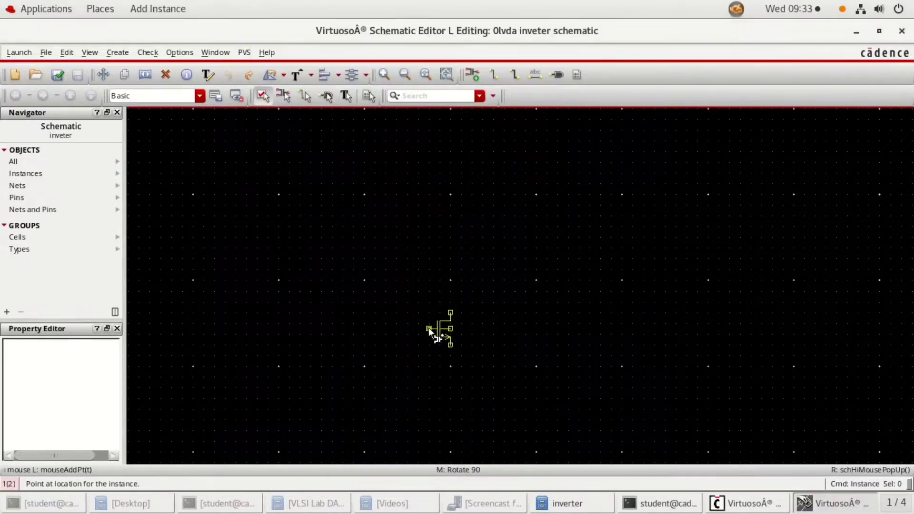
pyautogui.click(429, 347)
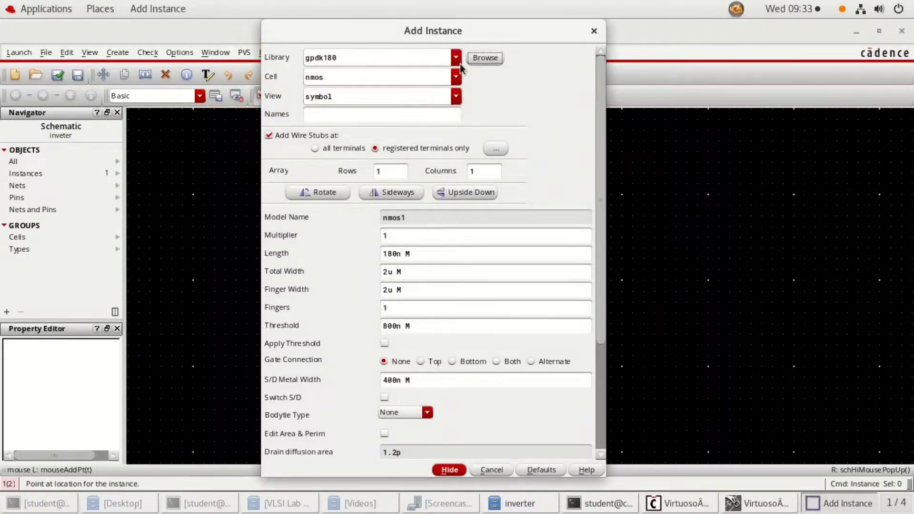
# Place a pmos symbol from the gpdk180 library directly above the nmos transistor
pyautogui.click(486, 58)
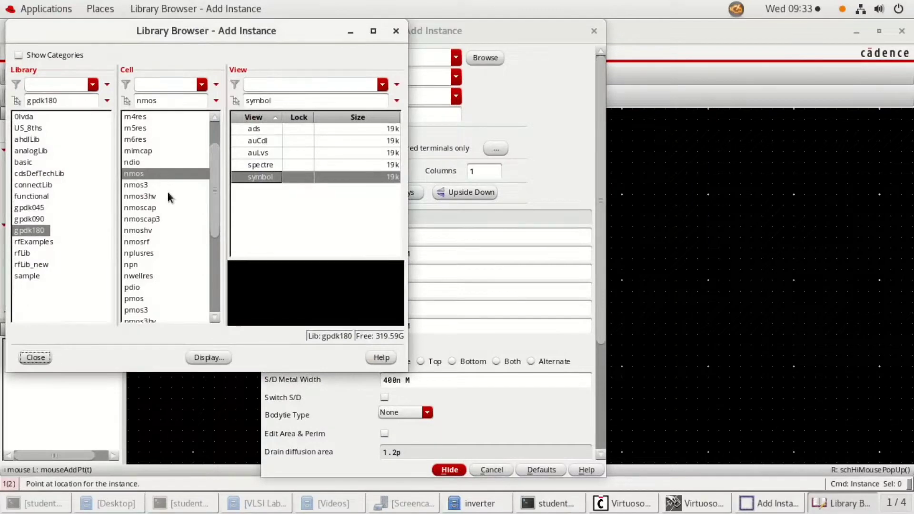
pyautogui.scroll(-1, 155, 290)
pyautogui.click(133, 265)
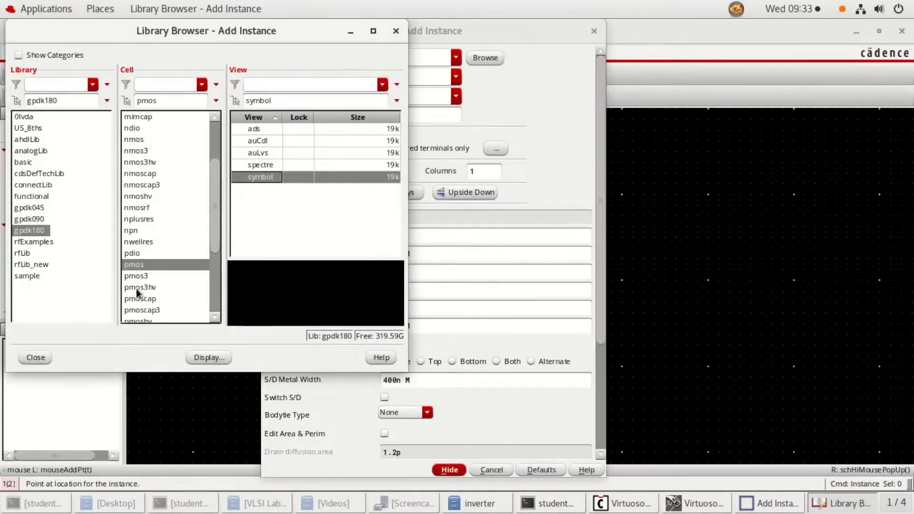
pyautogui.click(42, 356)
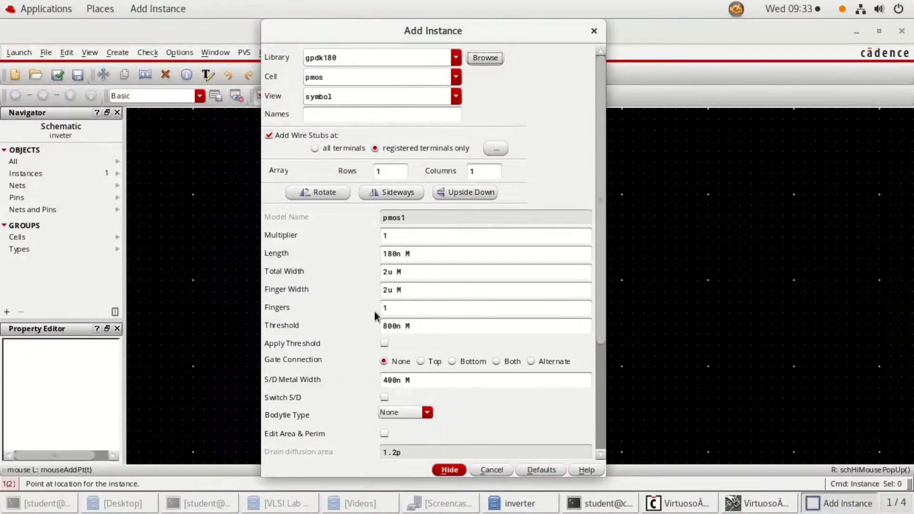
pyautogui.click(455, 469)
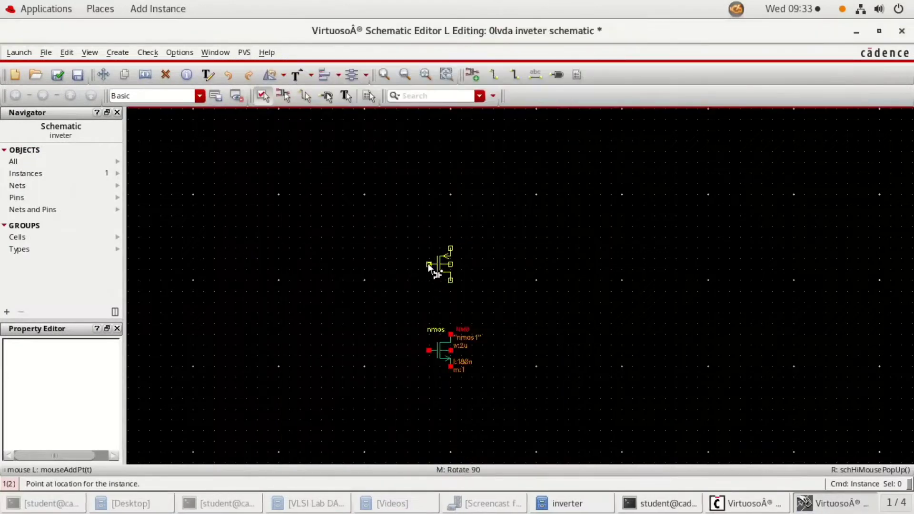
pyautogui.click(429, 264)
pyautogui.press('Escape')
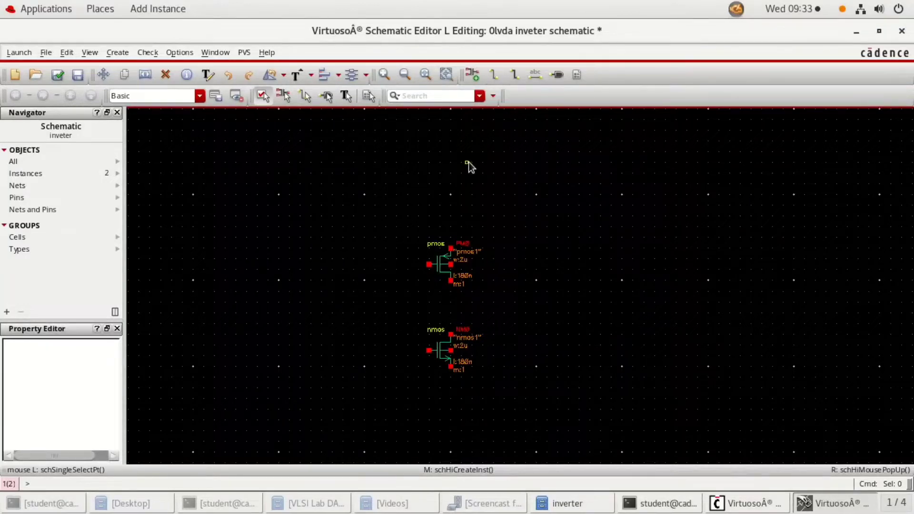
# Wire the pmos drain to the nmos drain and extend a wire stub downward from the nmos source
pyautogui.press('w')
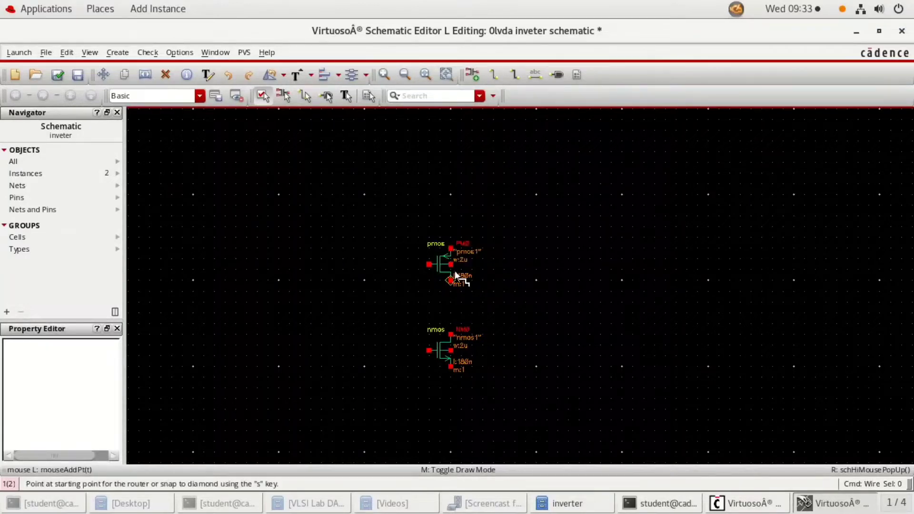
pyautogui.click(450, 281)
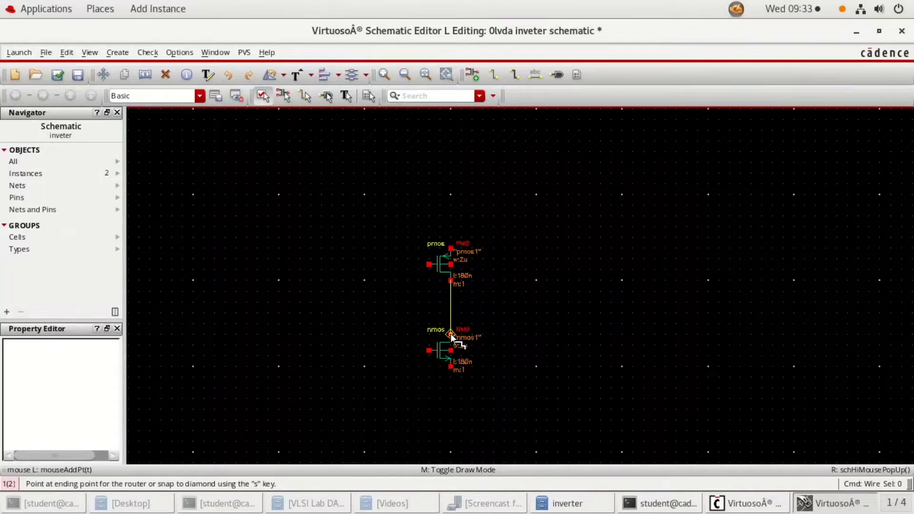
pyautogui.click(450, 335)
pyautogui.click(450, 366)
pyautogui.doubleClick(450, 402)
# Wire the nmos and pmos gates together and extend a wire stub upward from the pmos source
pyautogui.click(429, 350)
pyautogui.click(429, 264)
pyautogui.click(450, 248)
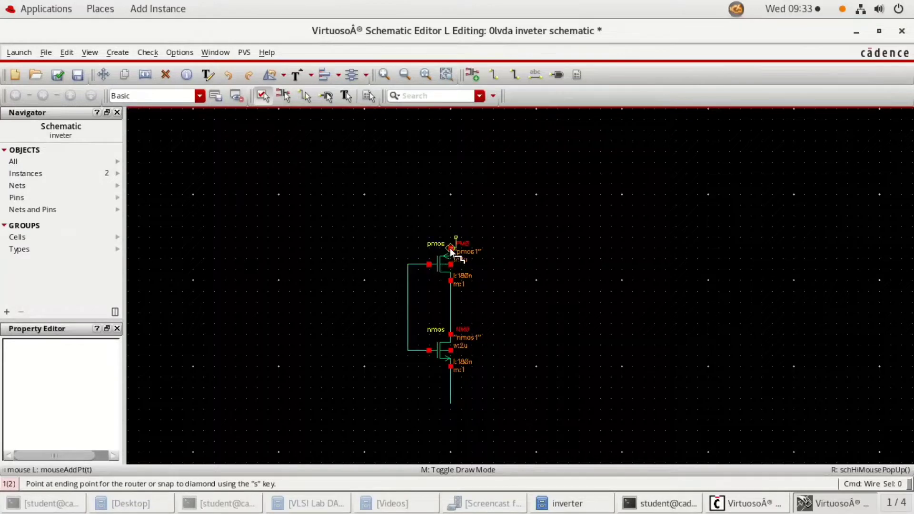
pyautogui.doubleClick(450, 217)
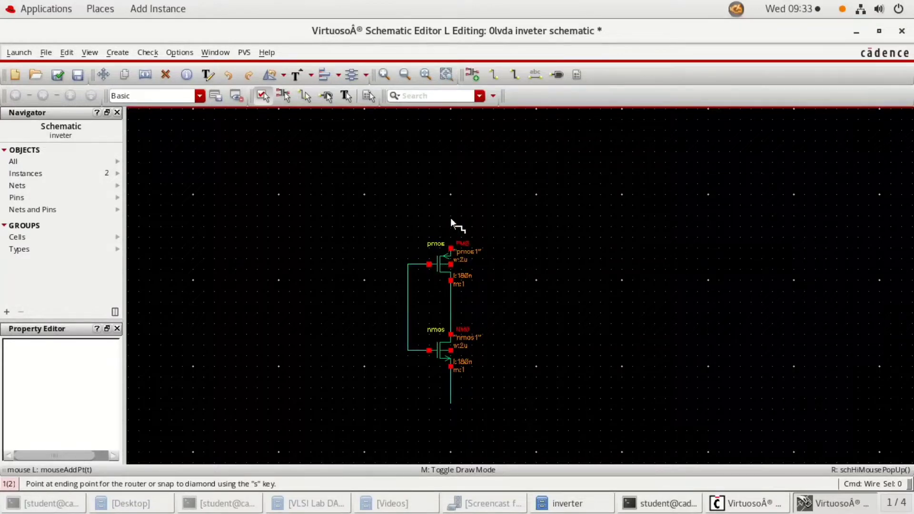
# Wire the bulk terminals of the pmos and nmos to their own source wires
pyautogui.click(451, 264)
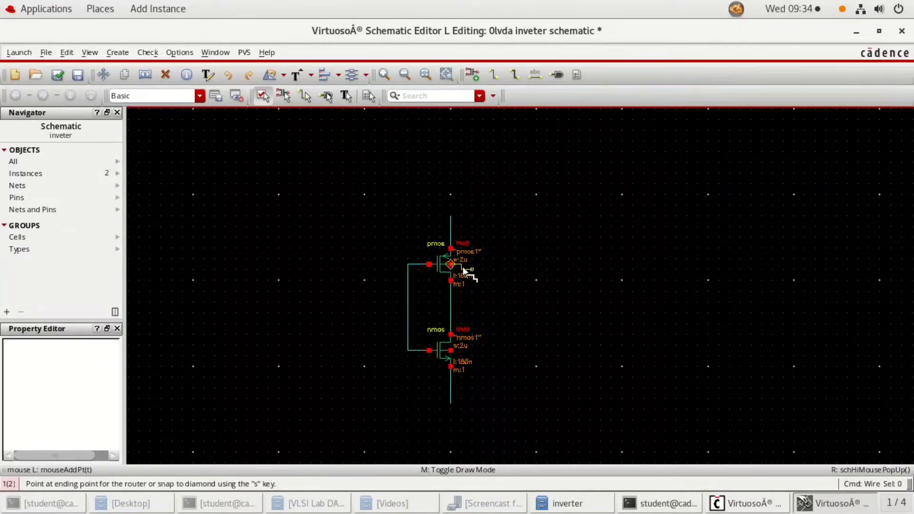
pyautogui.click(451, 232)
pyautogui.click(451, 350)
pyautogui.click(451, 382)
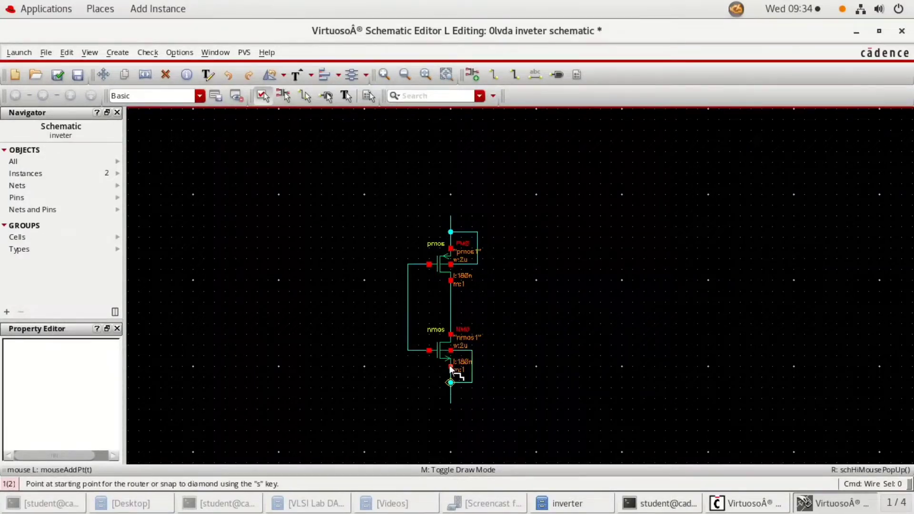
# Draw an output wire stub rightward from the shared drain wire and an input stub leftward from the shared gate wire
pyautogui.click(451, 308)
pyautogui.click(489, 307)
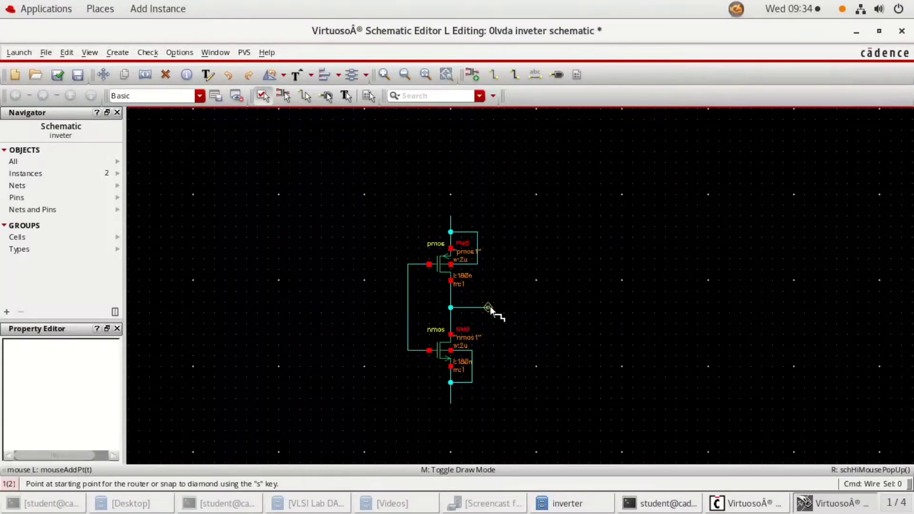
pyautogui.click(408, 308)
pyautogui.click(380, 308)
# Create input pins a, vdd and vss on the gate, pmos source and nmos source stubs, rotating the supply pins to face their wires
pyautogui.click(561, 78)
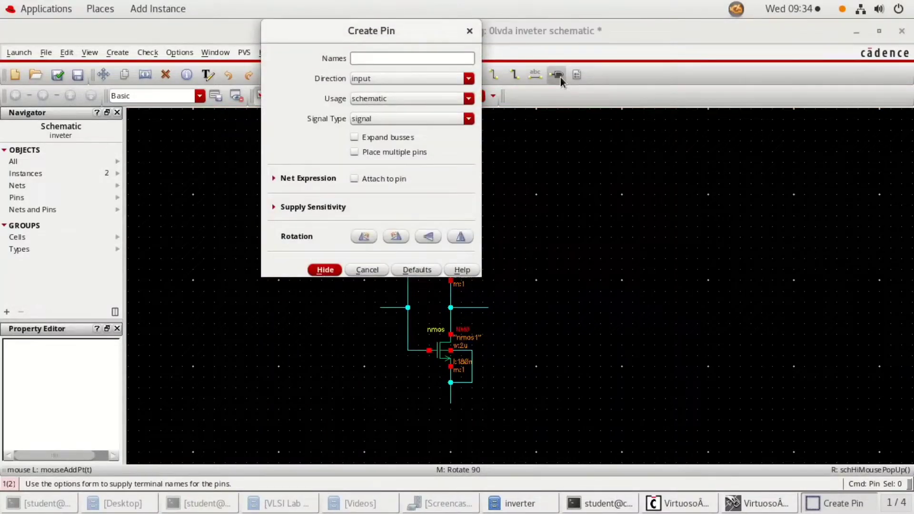
pyautogui.write('a vdd vss')
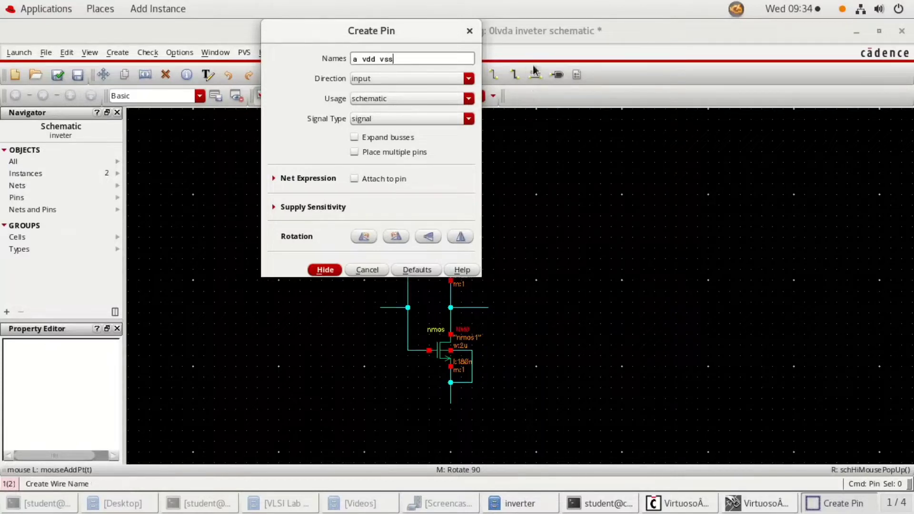
pyautogui.click(323, 269)
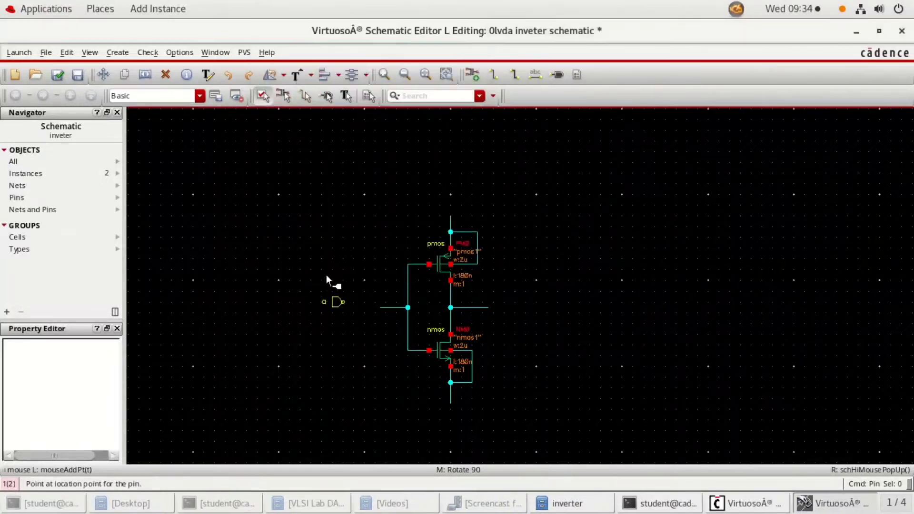
pyautogui.click(381, 307)
pyautogui.press('r')
pyautogui.press('r')
pyautogui.press('r')
pyautogui.click(450, 217)
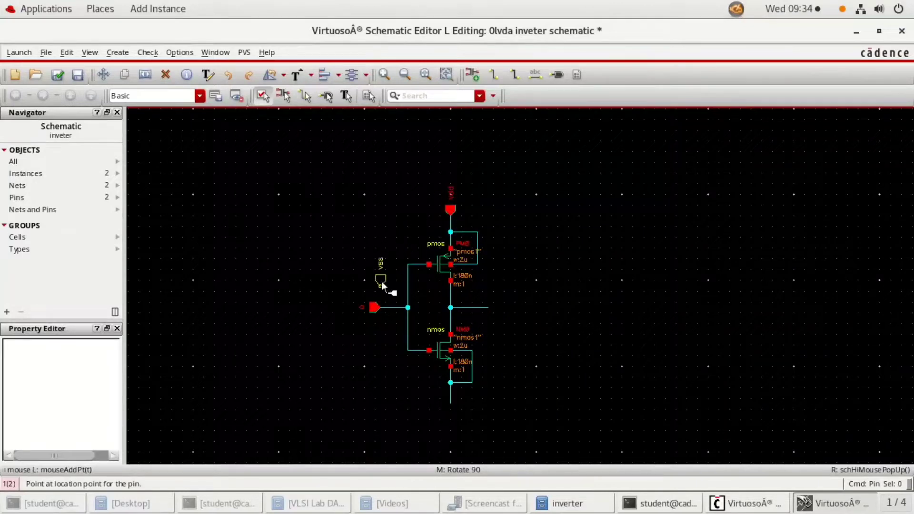
pyautogui.press('r')
pyautogui.click(449, 403)
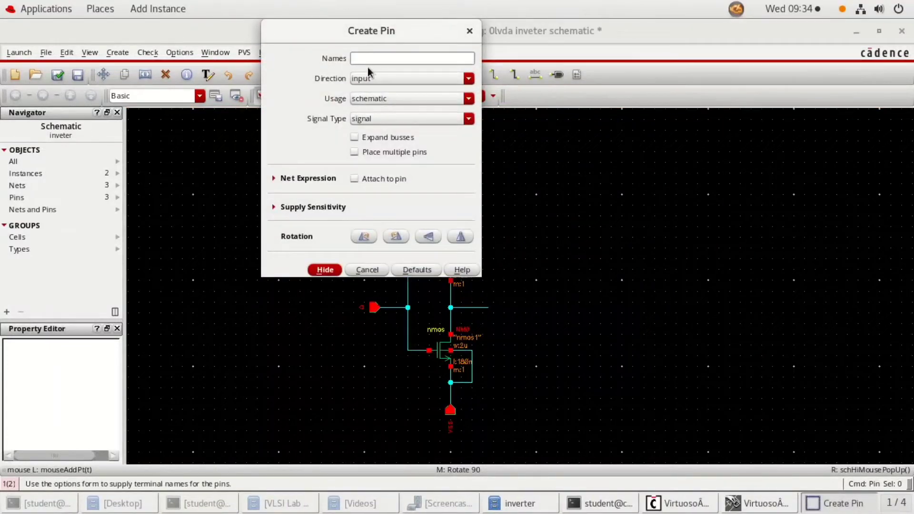
# Place an output pin named y at the end of the drain stub, and check and save the schematic
pyautogui.write('y')
pyautogui.click(369, 78)
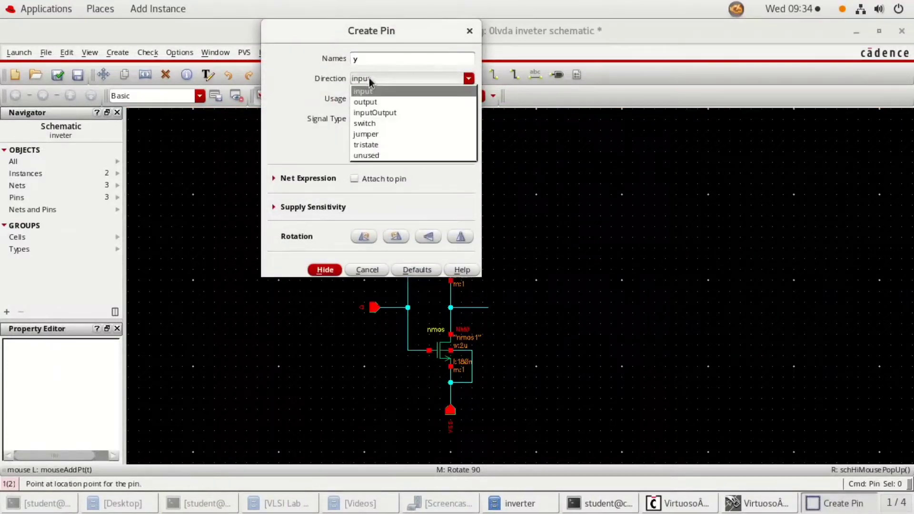
pyautogui.click(370, 101)
pyautogui.click(324, 269)
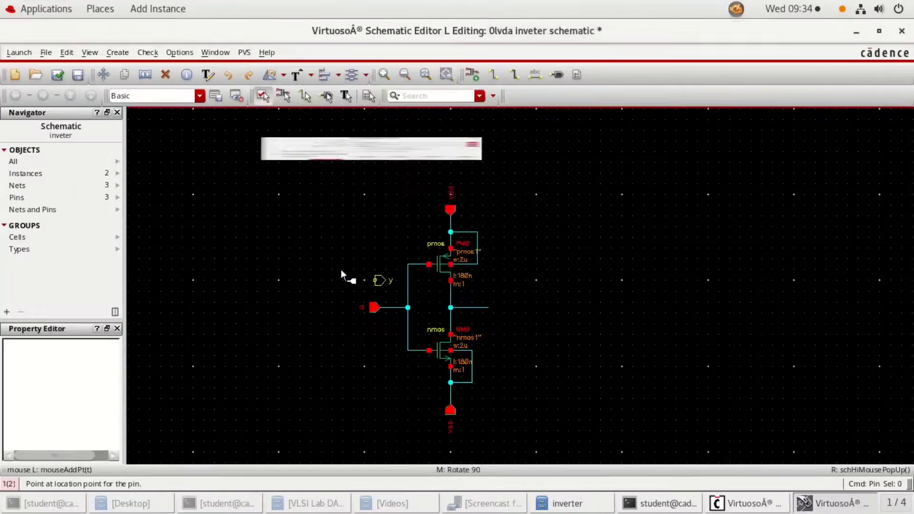
pyautogui.click(488, 309)
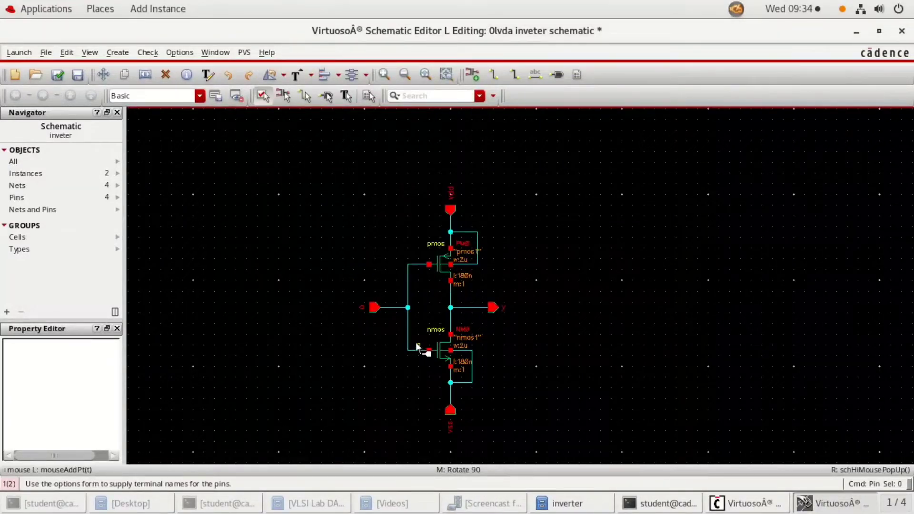
pyautogui.click(57, 75)
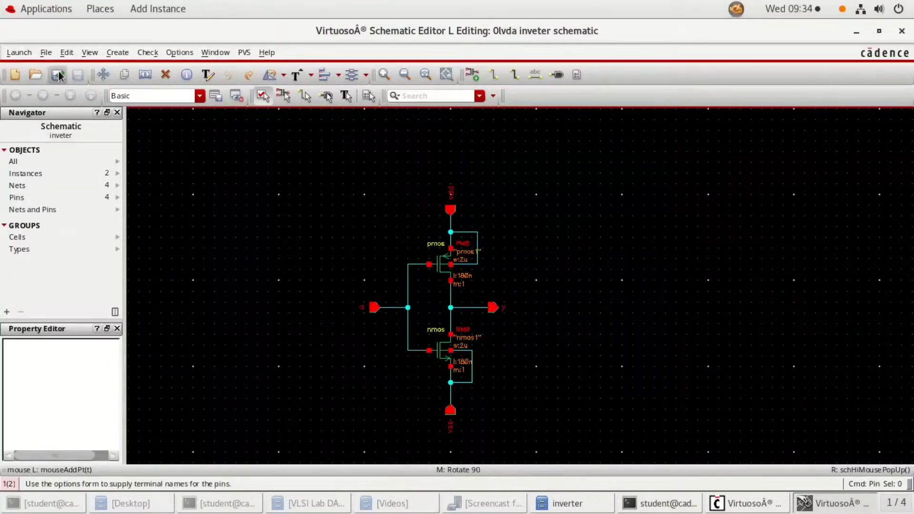
pyautogui.press('f')
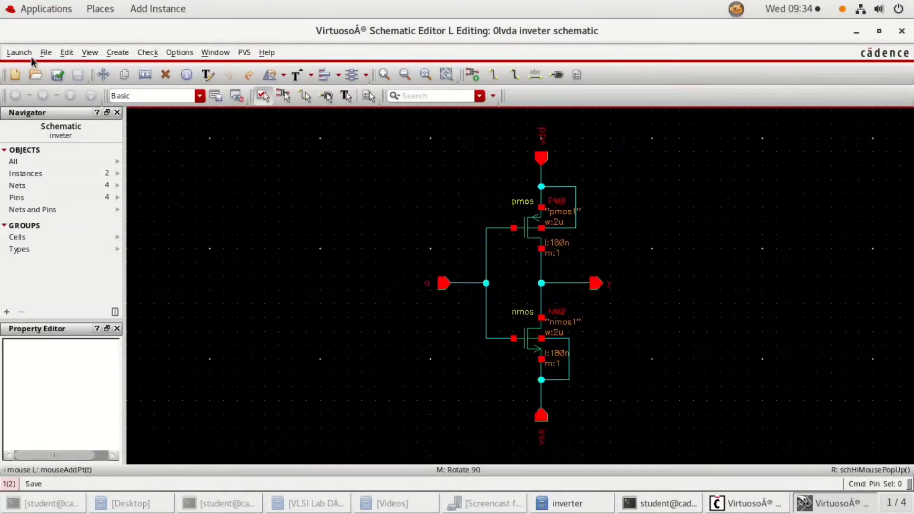
# Start generating a symbol view of the inveter cell from its schematic view
pyautogui.click(46, 52)
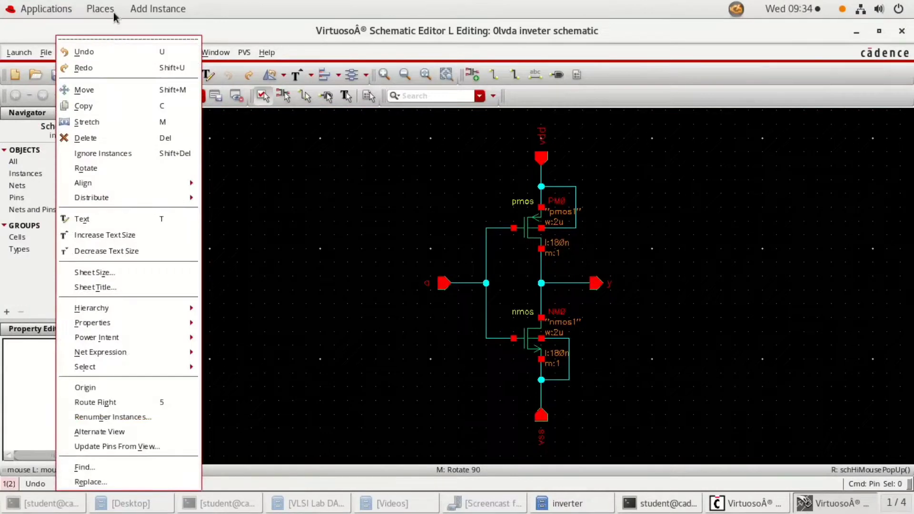
pyautogui.click(118, 33)
pyautogui.click(117, 53)
pyautogui.moveTo(164, 226)
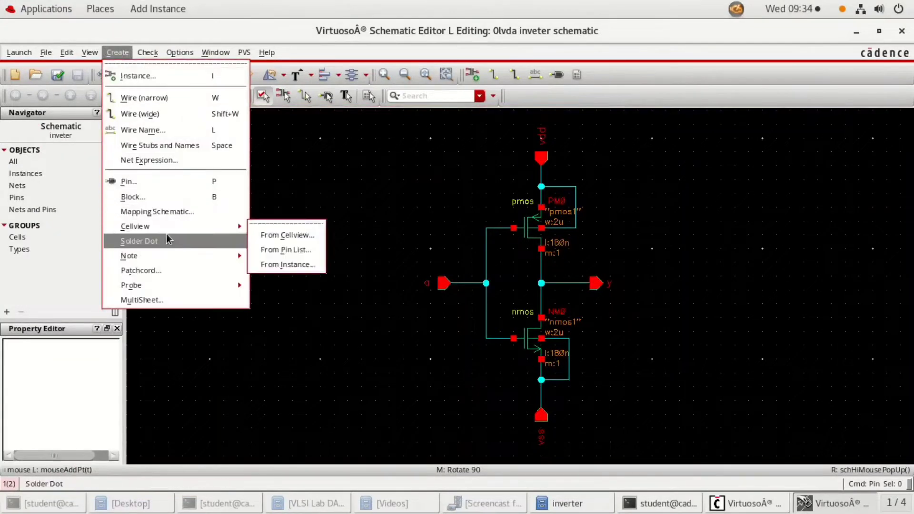
pyautogui.click(295, 235)
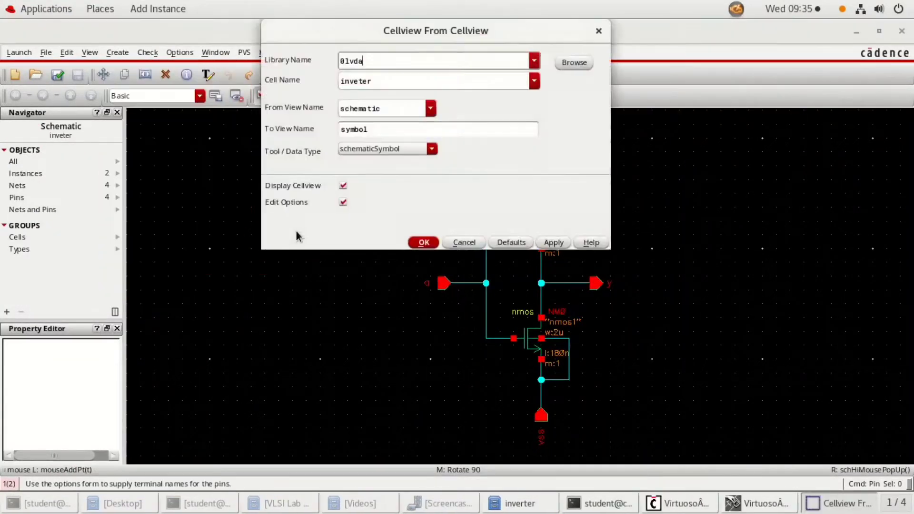
pyautogui.click(421, 241)
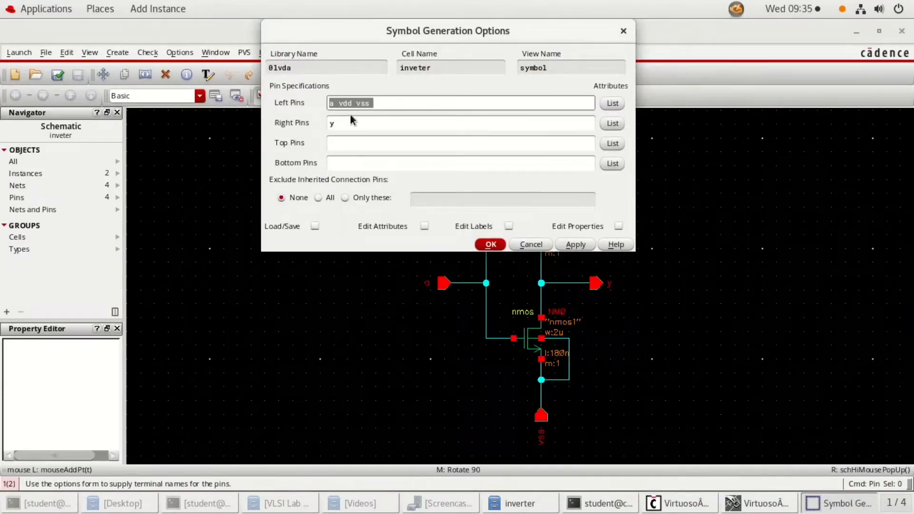
# Generate the symbol with a as the left pin, vdd as the top pin and vss as the bottom pin
pyautogui.write('a')
pyautogui.click(342, 145)
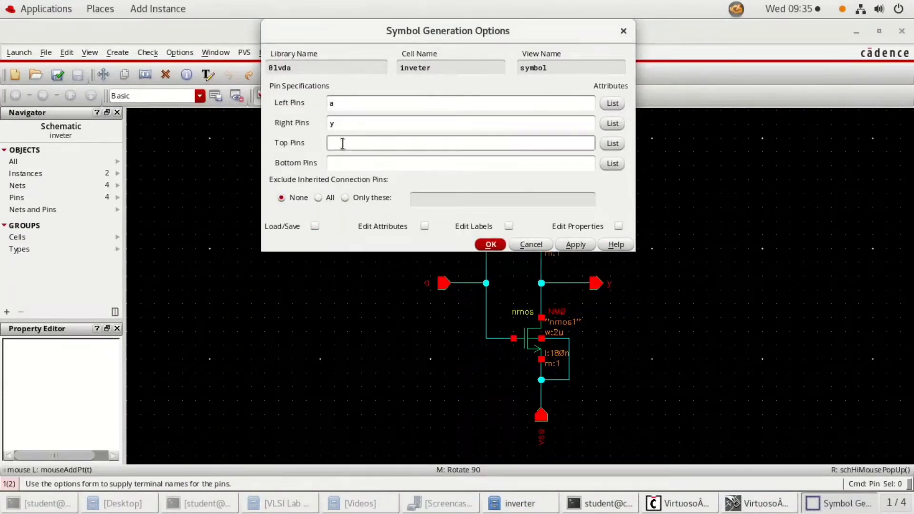
pyautogui.write('vdd')
pyautogui.click(343, 161)
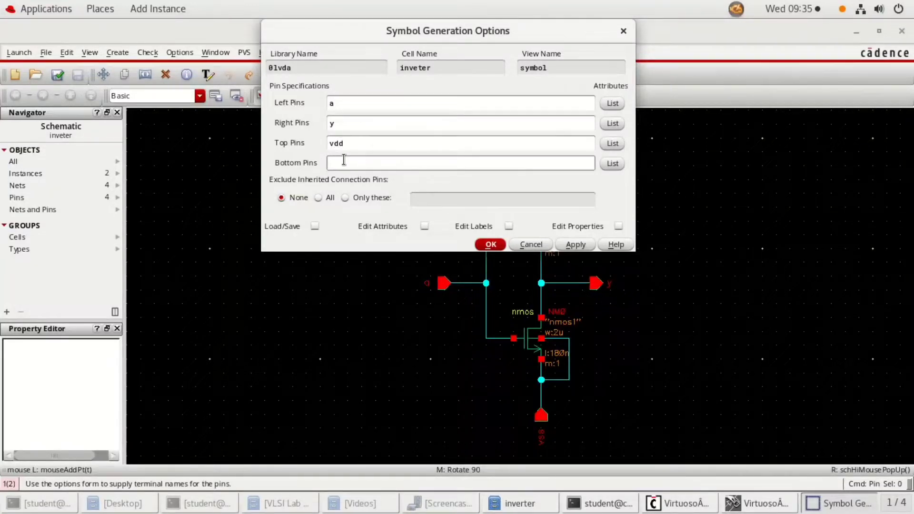
pyautogui.write('vss')
pyautogui.click(490, 244)
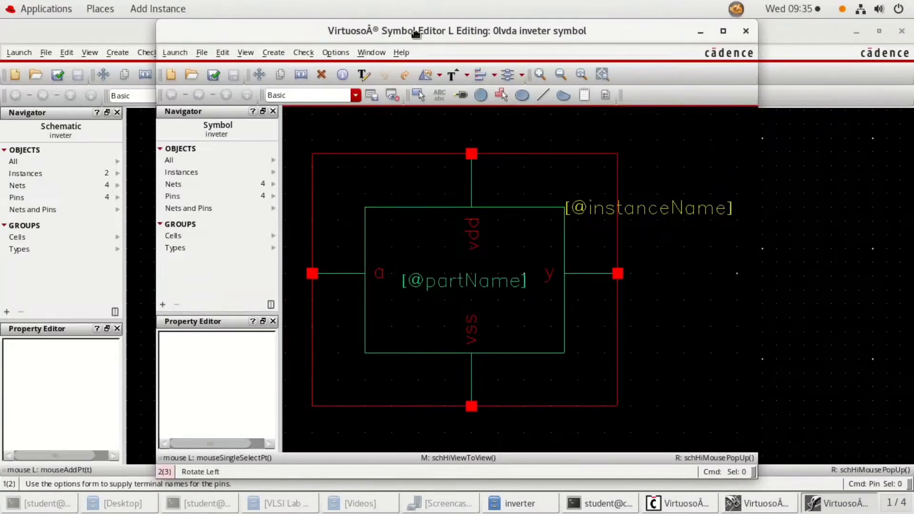
# Maximize the symbol editor and draw a small circle around the y label, touching the inner rectangle's right edge
pyautogui.doubleClick(416, 31)
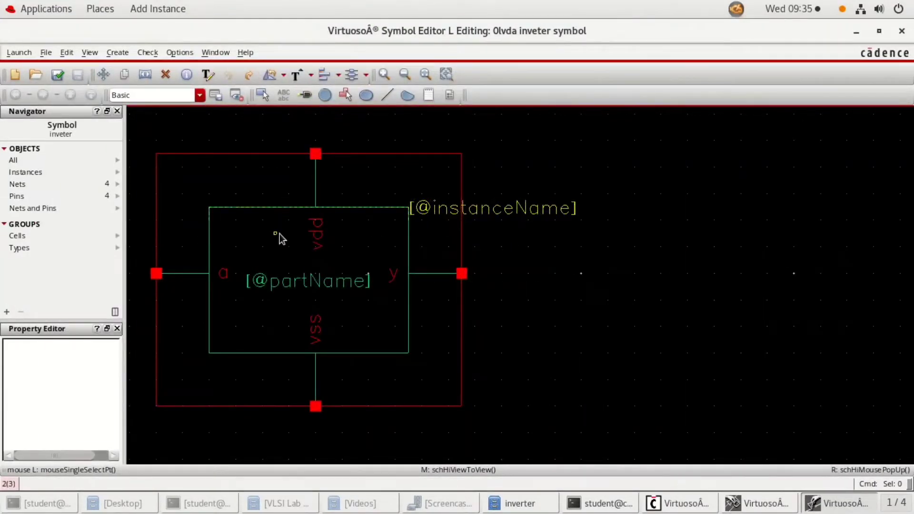
pyautogui.click(327, 96)
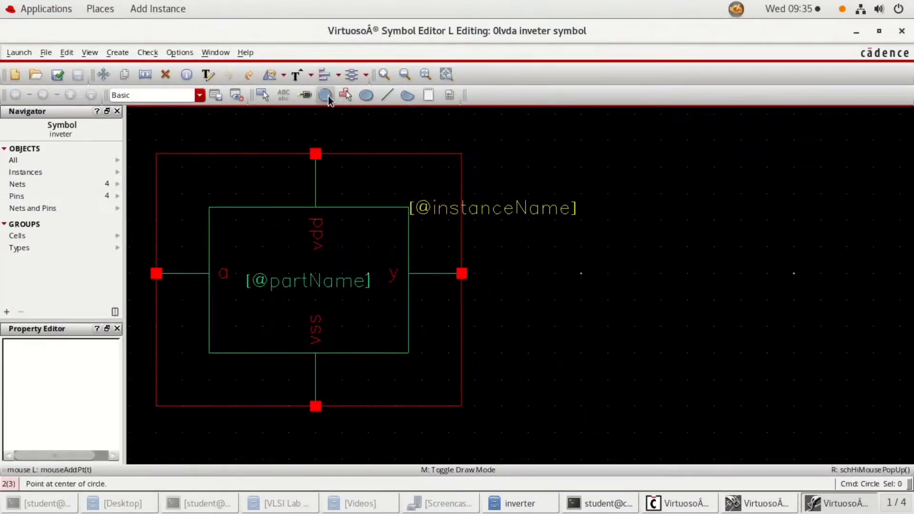
pyautogui.click(395, 273)
pyautogui.click(405, 281)
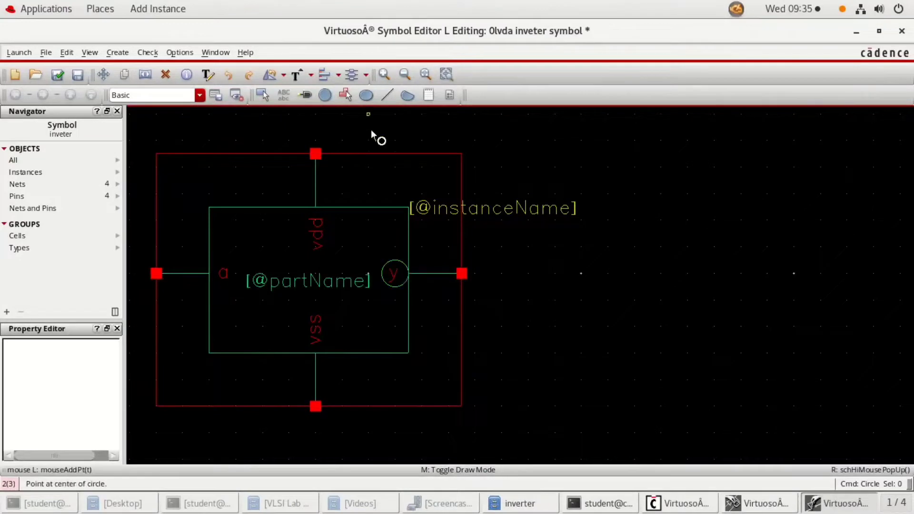
# Draw a closed triangle from the inner rectangle's two left corners to the left edge of the output circle
pyautogui.click(387, 94)
pyautogui.click(209, 207)
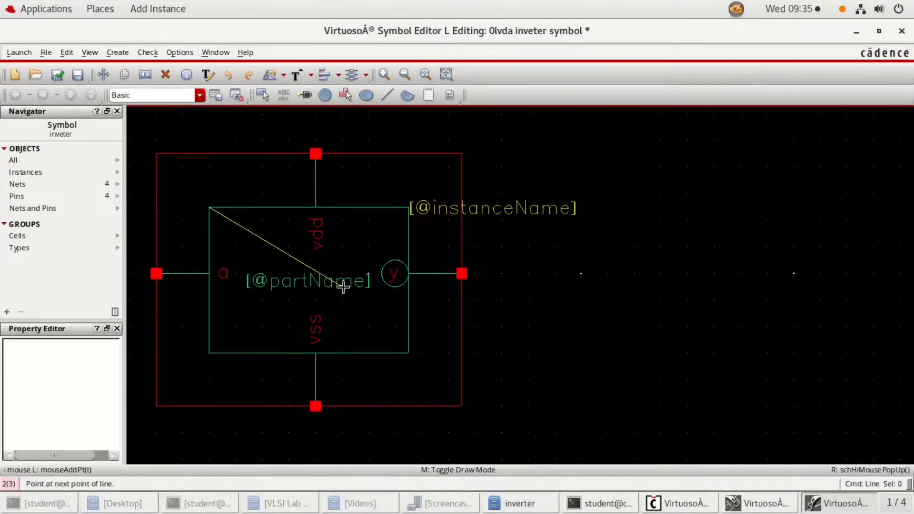
pyautogui.click(381, 273)
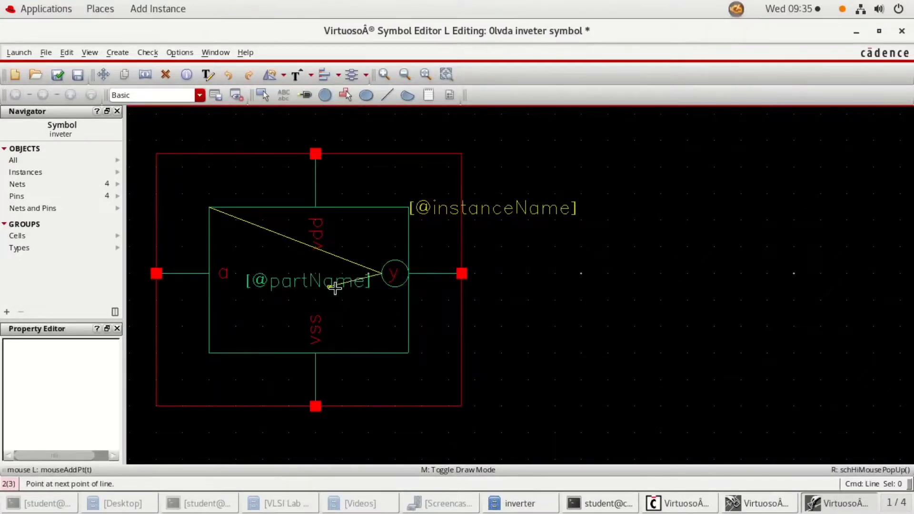
pyautogui.click(209, 353)
pyautogui.doubleClick(209, 210)
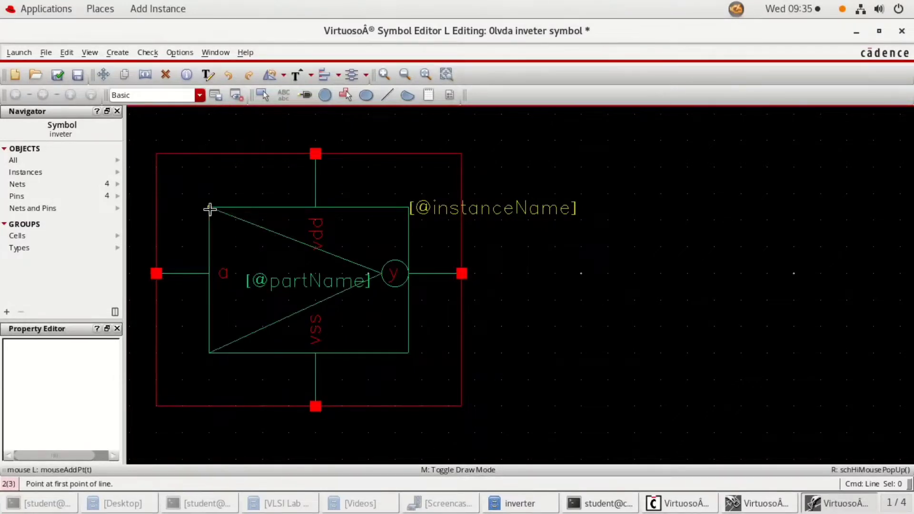
pyautogui.press('Escape')
pyautogui.doubleClick(318, 281)
pyautogui.write('Vo')
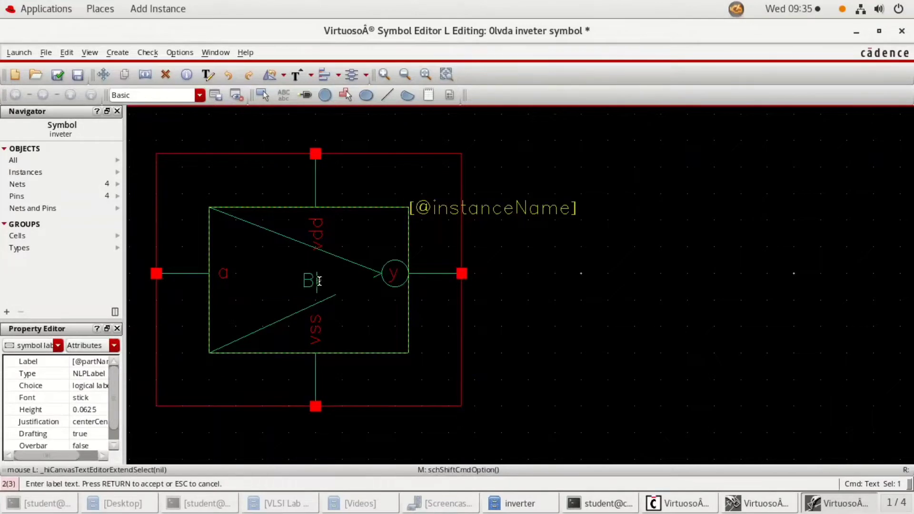
pyautogui.write('t')
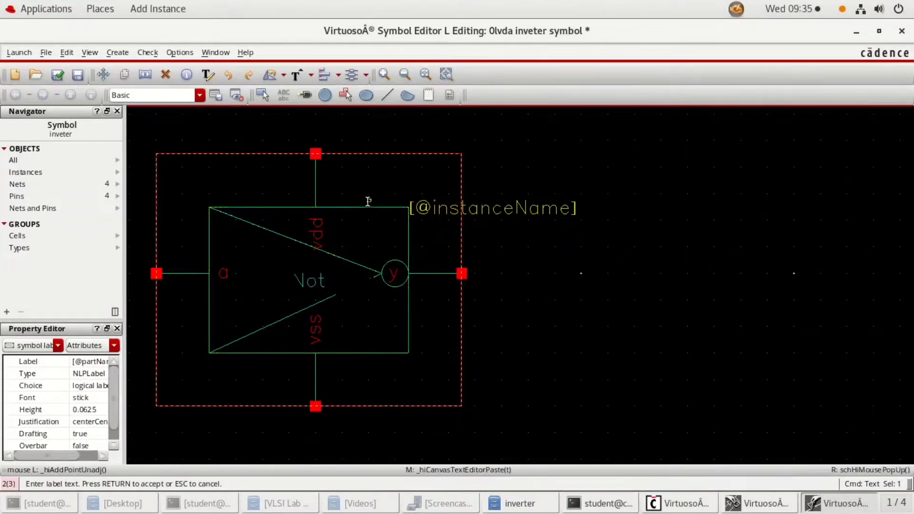
pyautogui.press('Return')
pyautogui.doubleClick(494, 210)
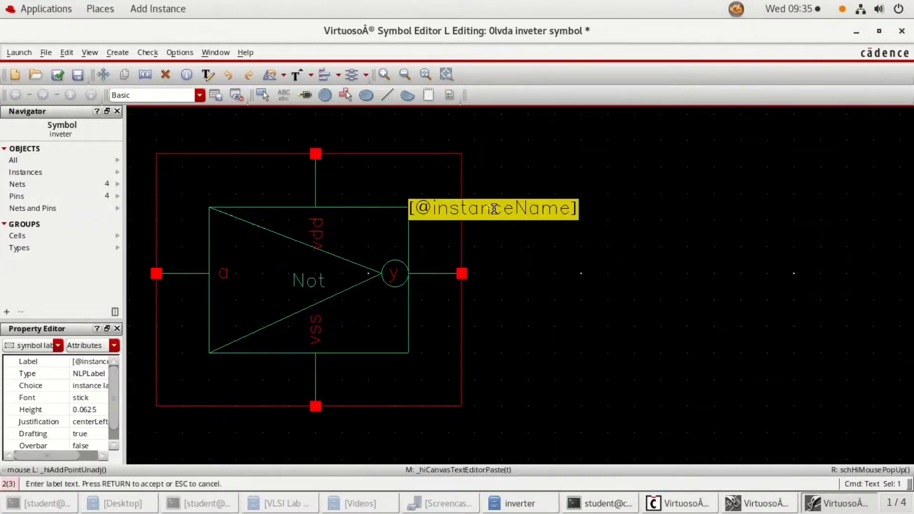
pyautogui.press('BackSpace')
pyautogui.press('Return')
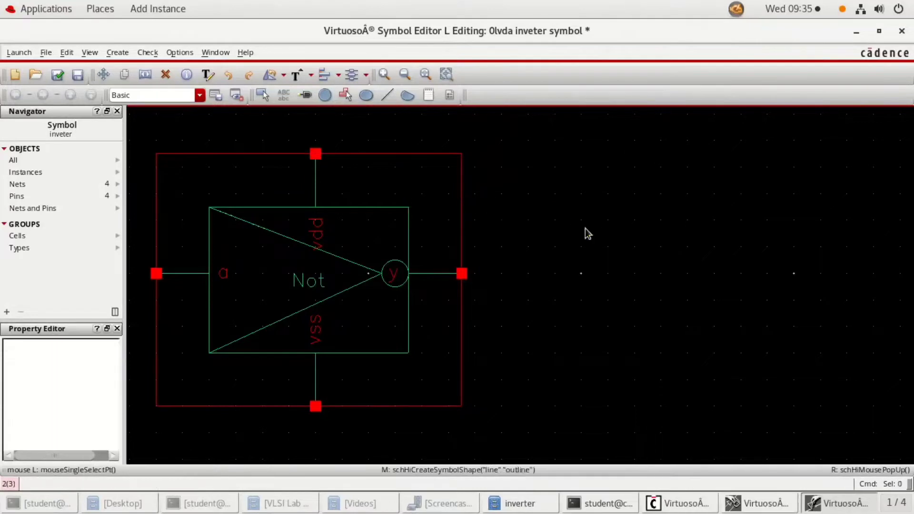
# Delete the inner green rectangle and the outer red selection box, and check and save the symbol
pyautogui.click(380, 213)
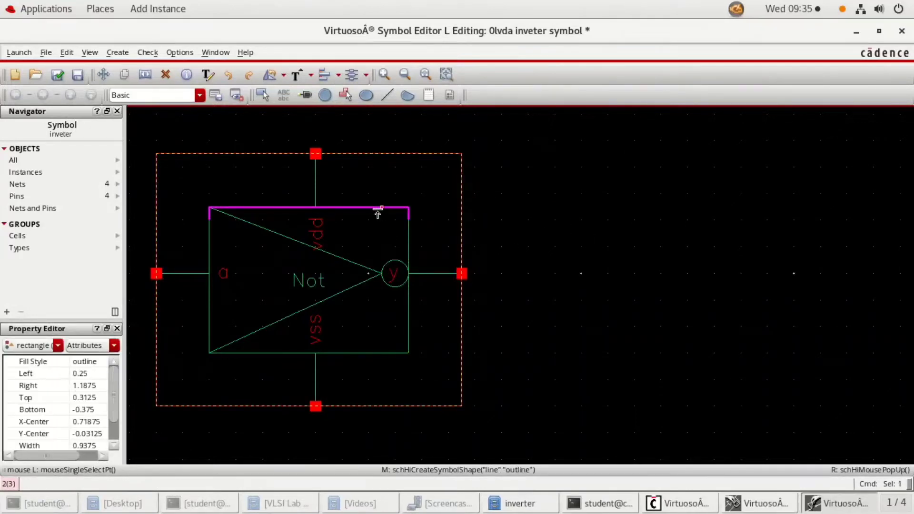
pyautogui.press('Delete')
pyautogui.click(405, 240)
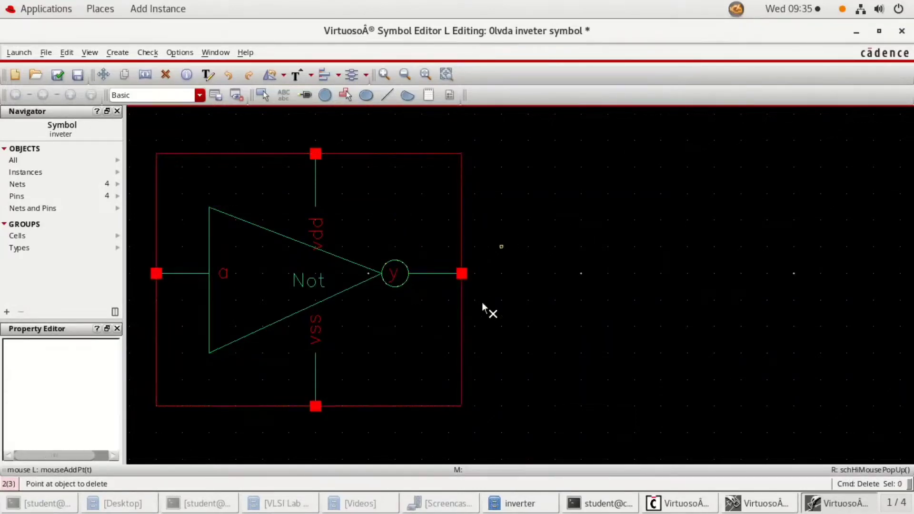
pyautogui.click(379, 154)
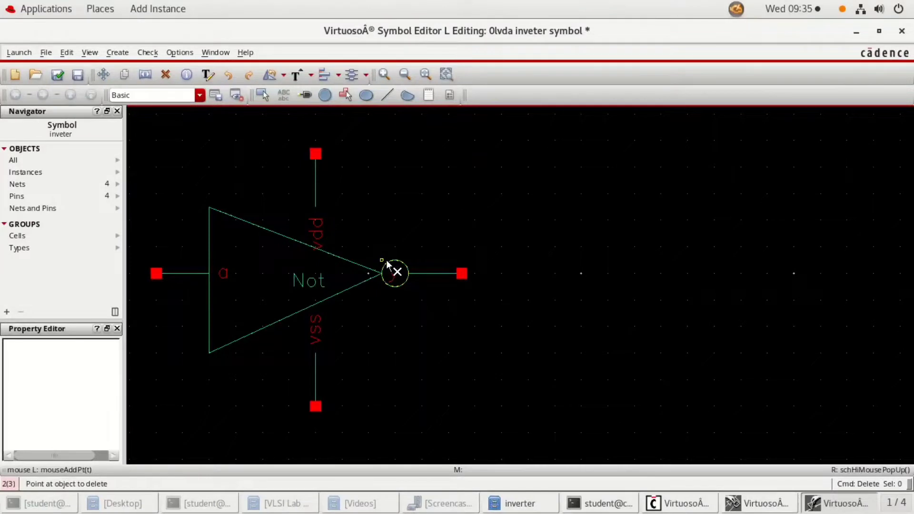
pyautogui.press('f')
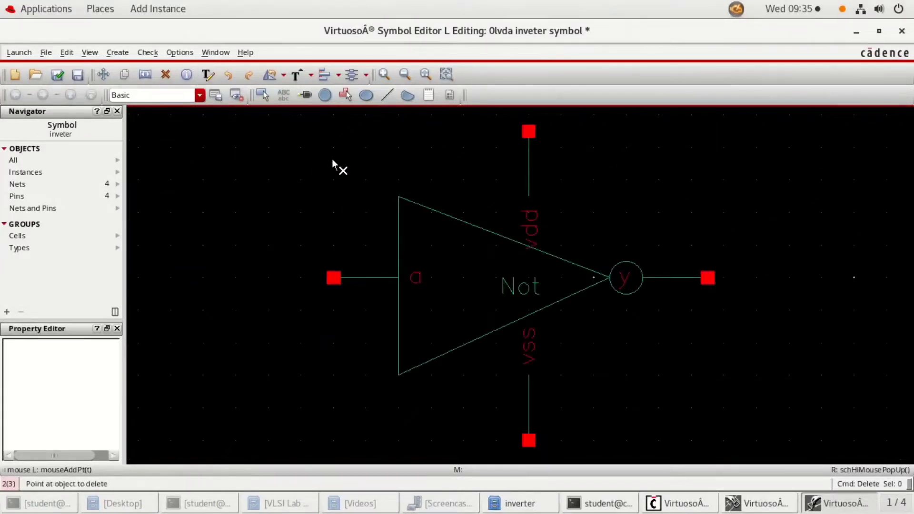
pyautogui.click(57, 76)
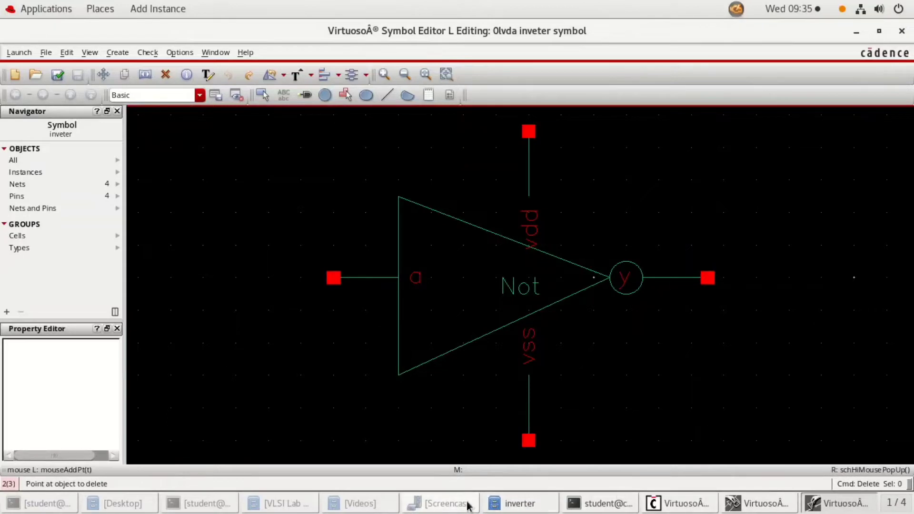
# Return to the inveter schematic and create a new schematic cell view named inveter_tst in the 0lvda library
pyautogui.click(855, 32)
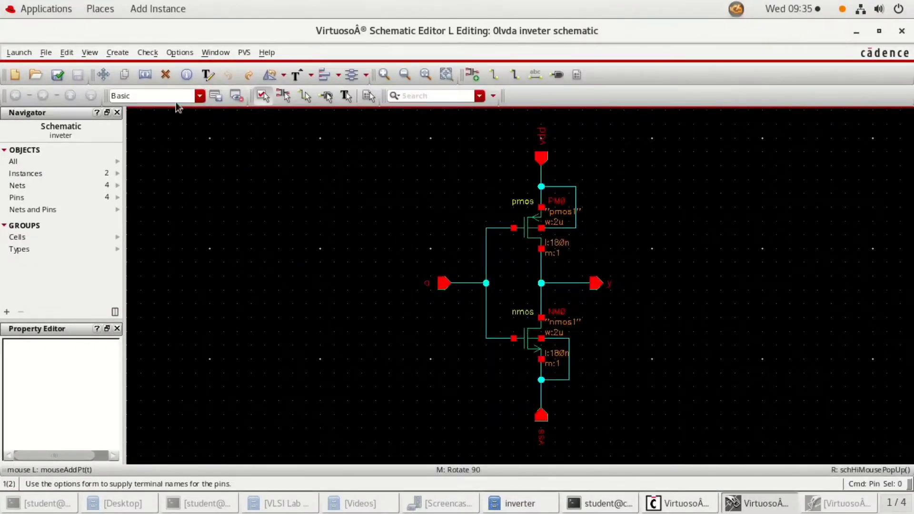
pyautogui.click(46, 52)
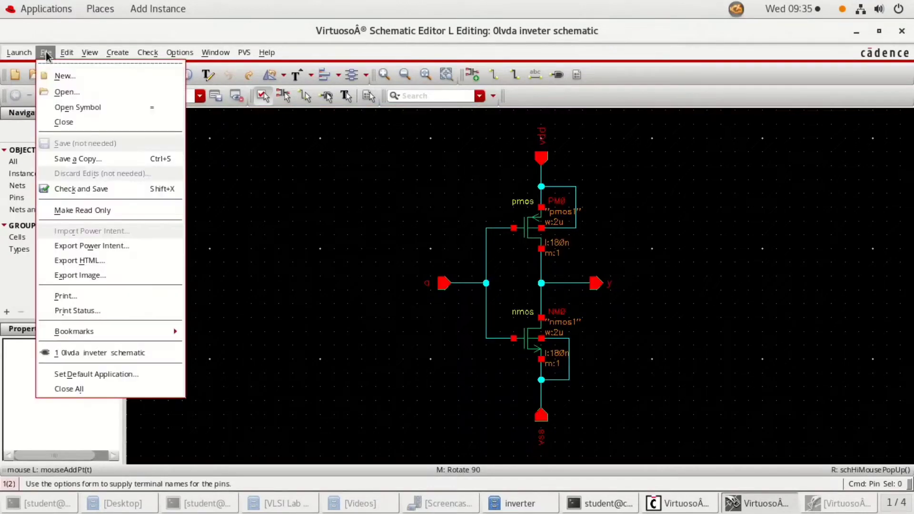
pyautogui.click(57, 77)
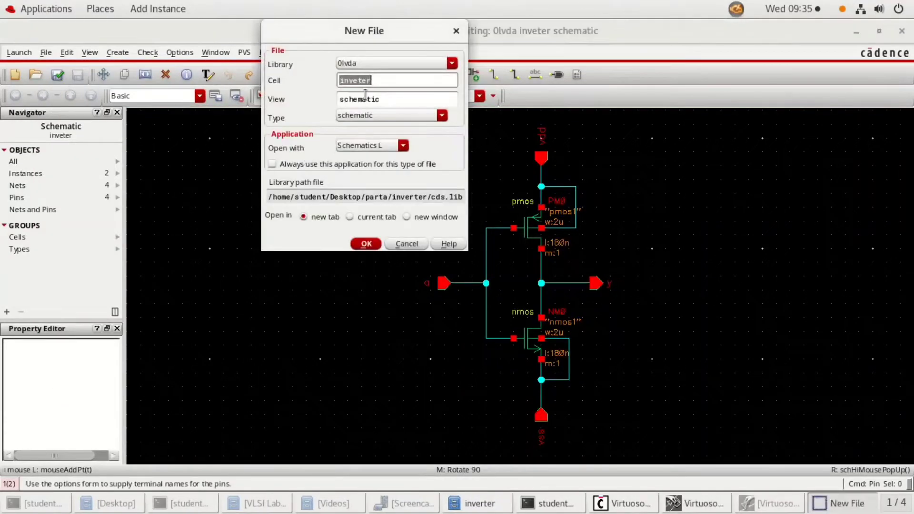
pyautogui.click(376, 80)
pyautogui.write('_tst')
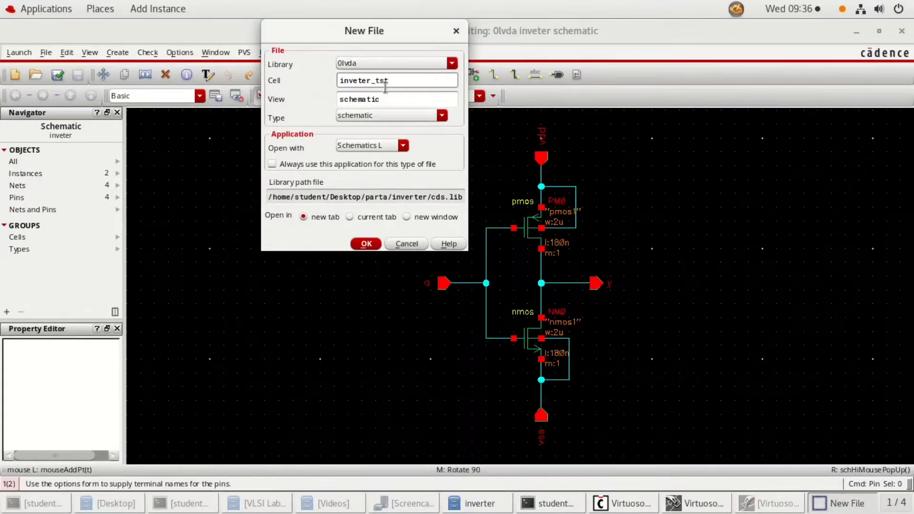
pyautogui.click(366, 244)
# Place one instance of the inveter symbol from the 0lvda library near the middle of the inveter_tst schematic
pyautogui.click(472, 74)
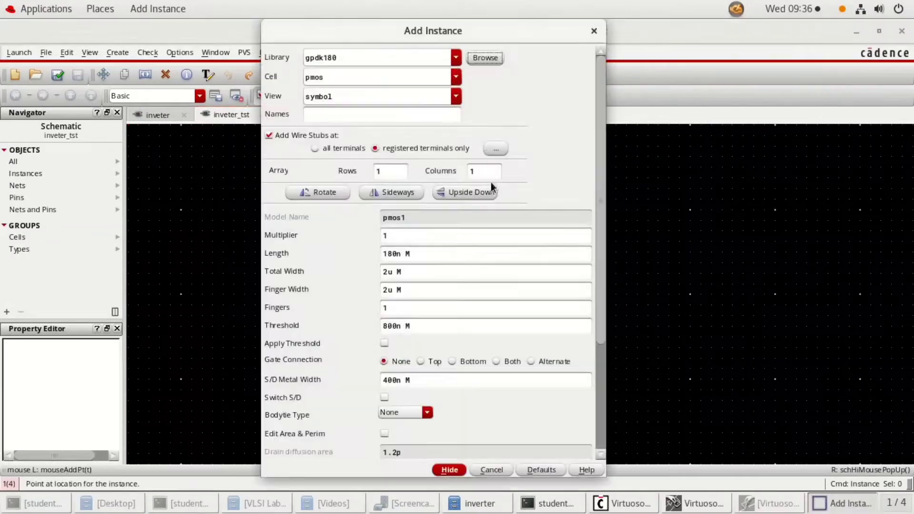
pyautogui.click(486, 57)
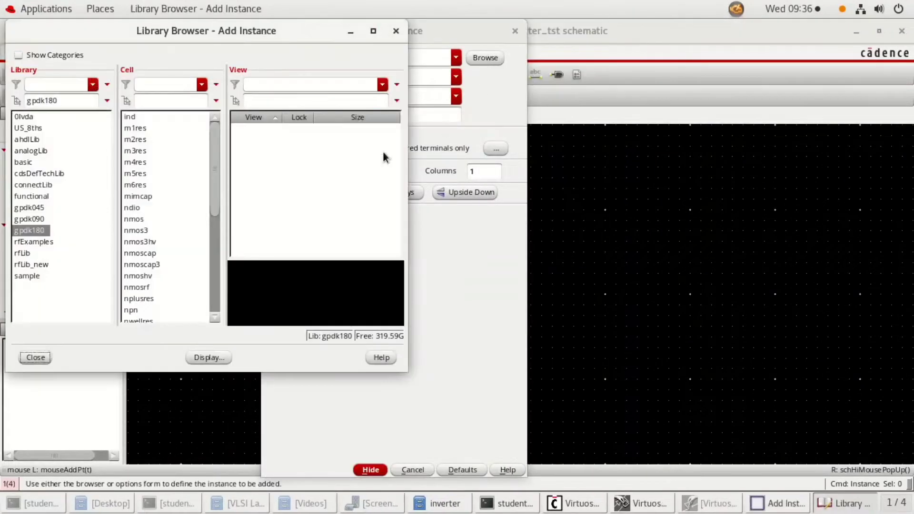
pyautogui.click(24, 116)
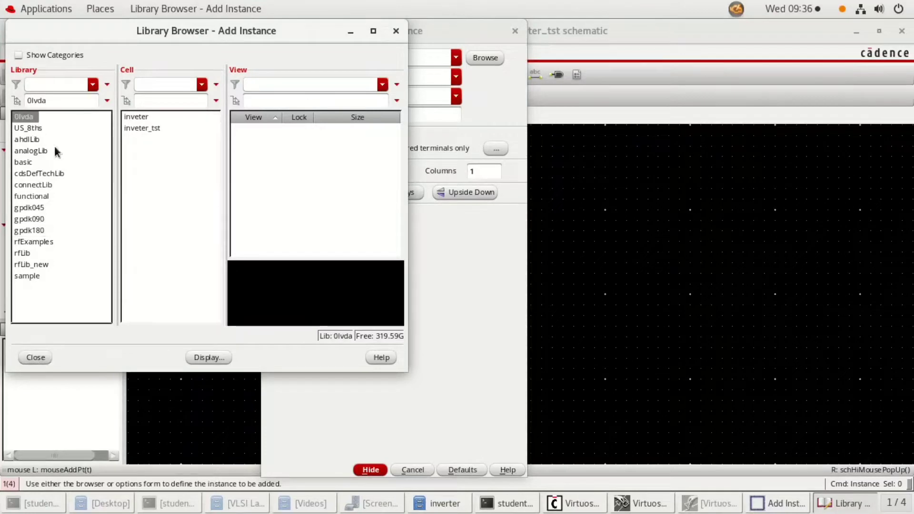
pyautogui.click(143, 118)
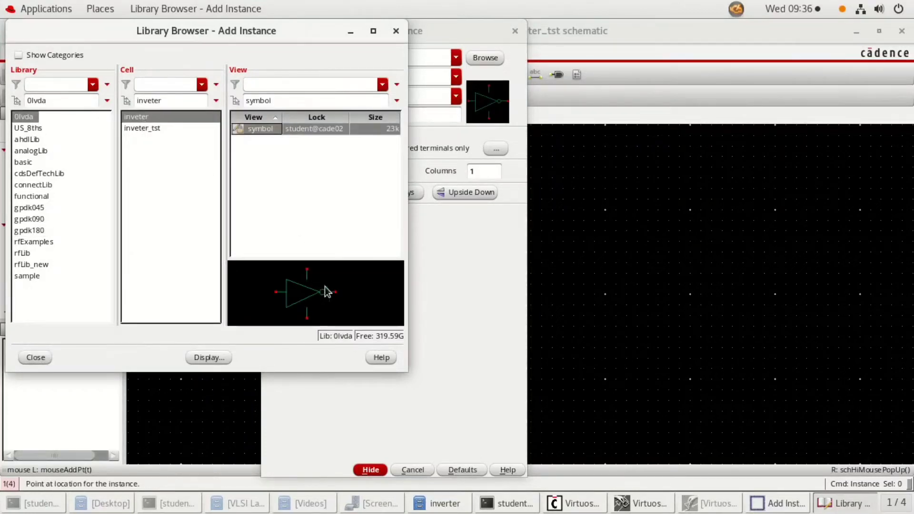
pyautogui.click(37, 358)
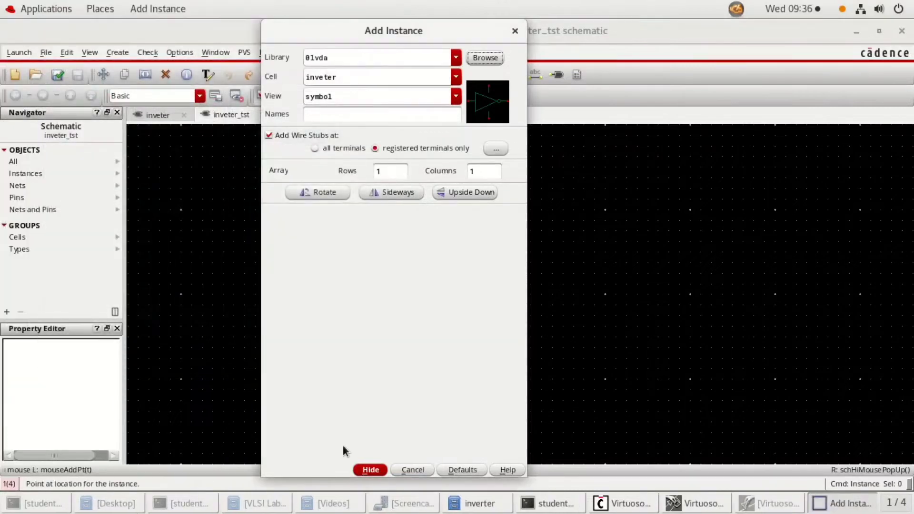
pyautogui.click(370, 470)
pyautogui.click(419, 258)
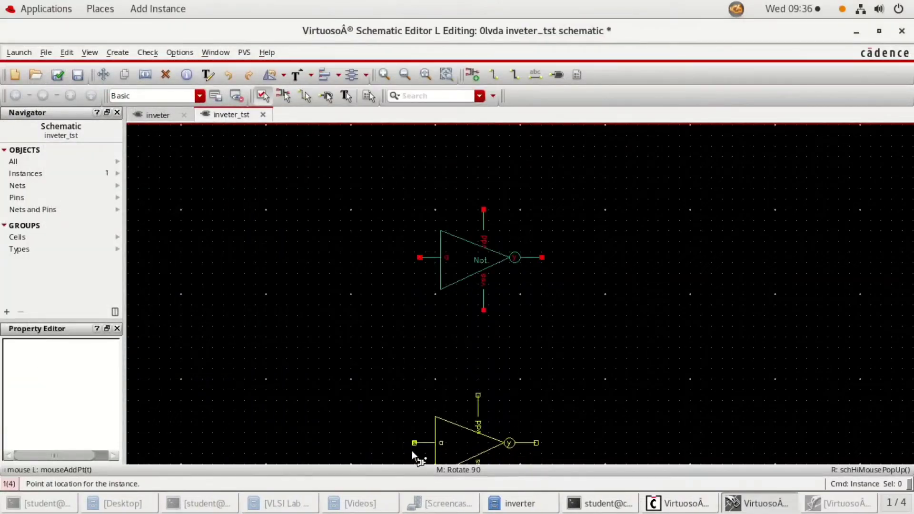
pyautogui.press('Escape')
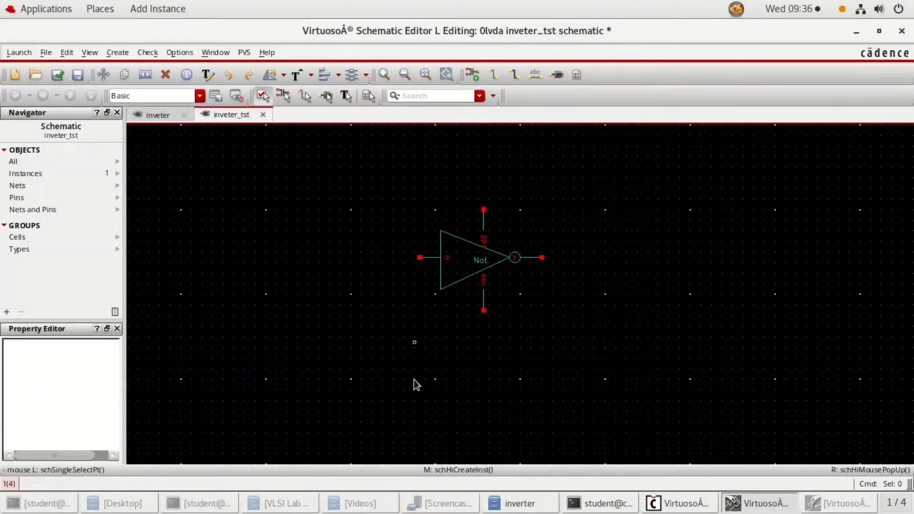
# Choose the vdc cell from analogLib as the instance to add
pyautogui.click(476, 74)
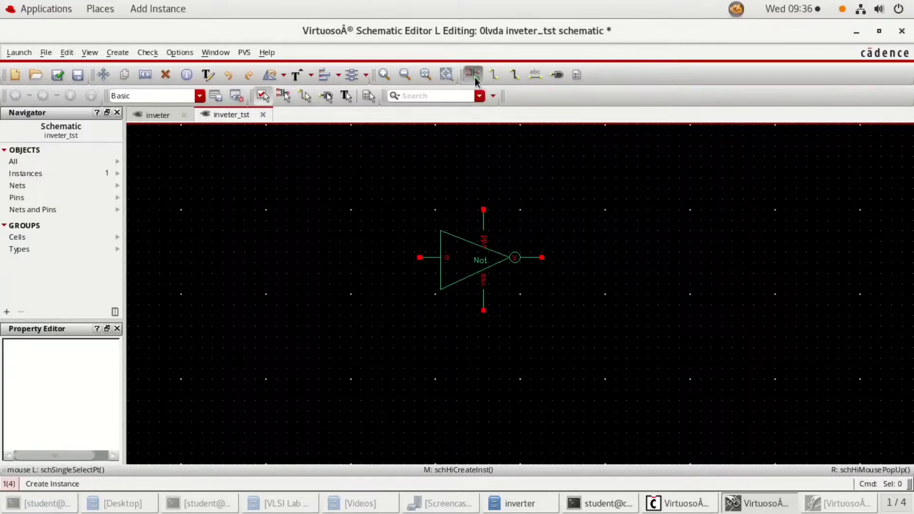
pyautogui.click(484, 58)
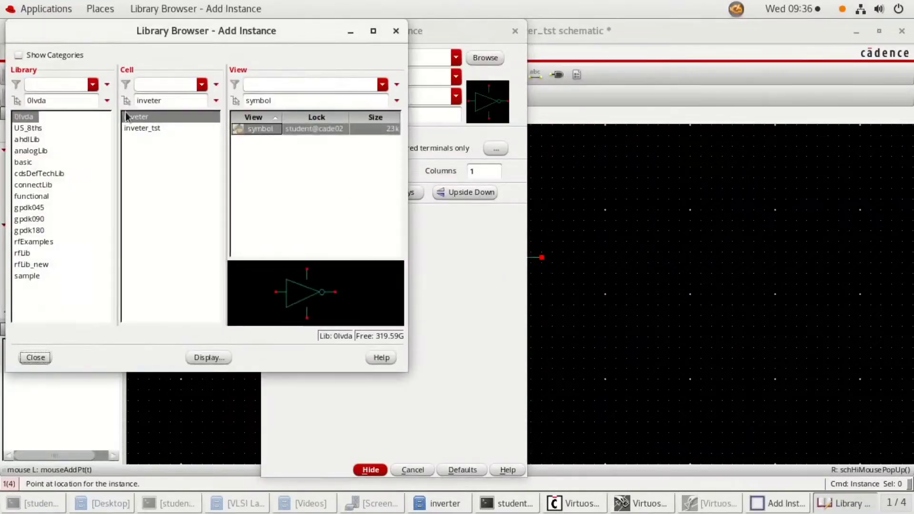
pyautogui.click(26, 152)
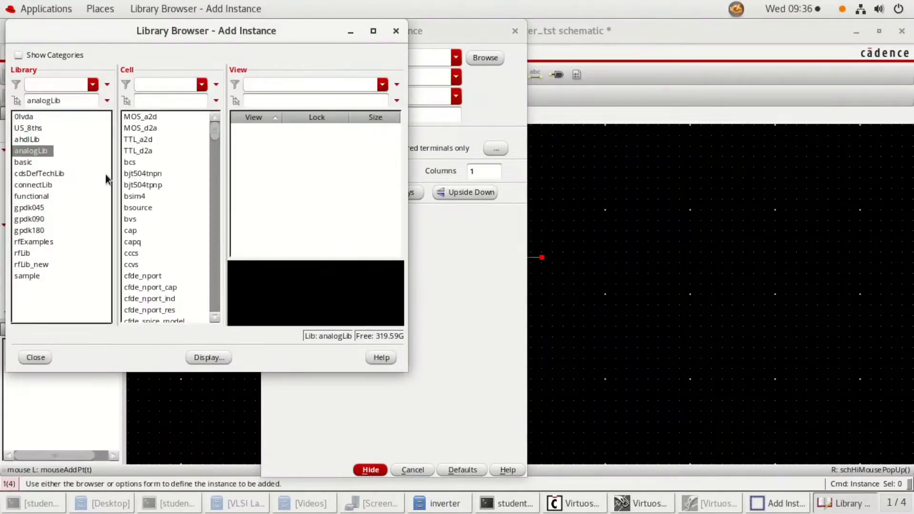
pyautogui.click(150, 101)
pyautogui.write('vdc')
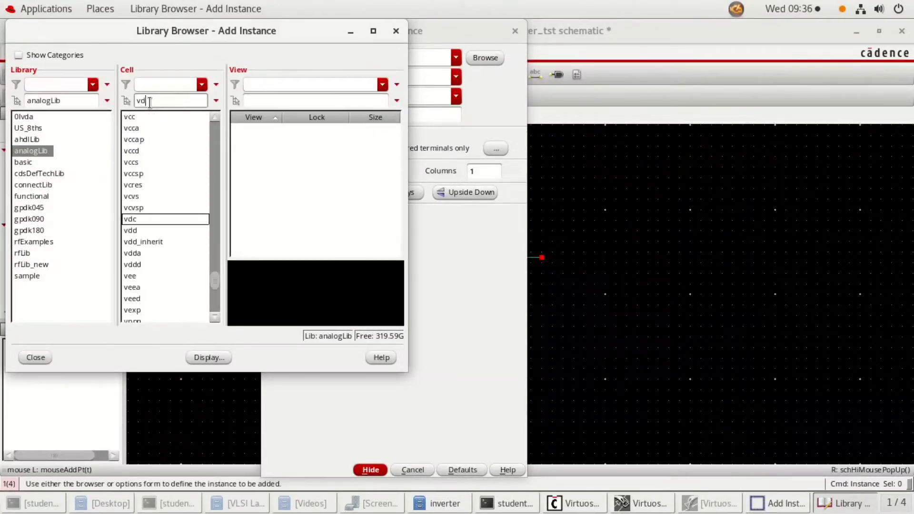
pyautogui.click(40, 357)
# Set the DC voltage to 1.8 V and place the vdc source, rotated 90 degrees, above the inverter beside its vdd pin
pyautogui.click(389, 255)
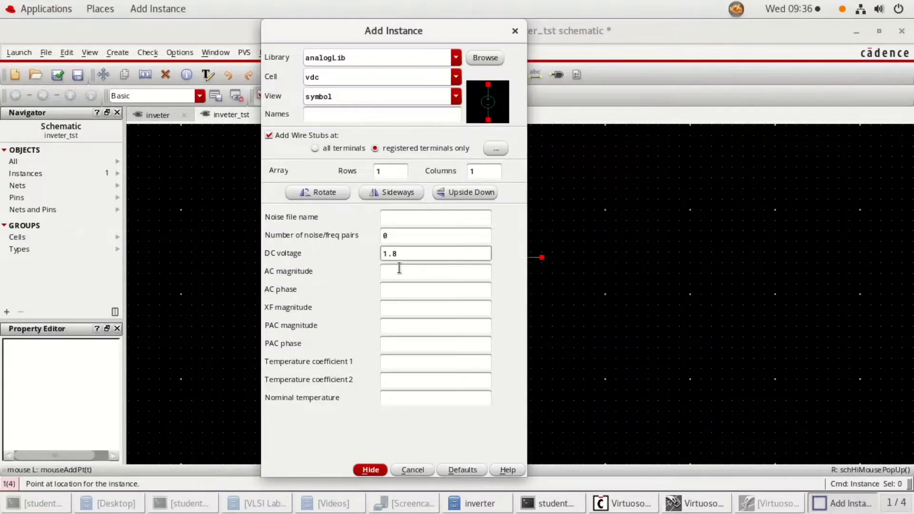
pyautogui.press('Tab')
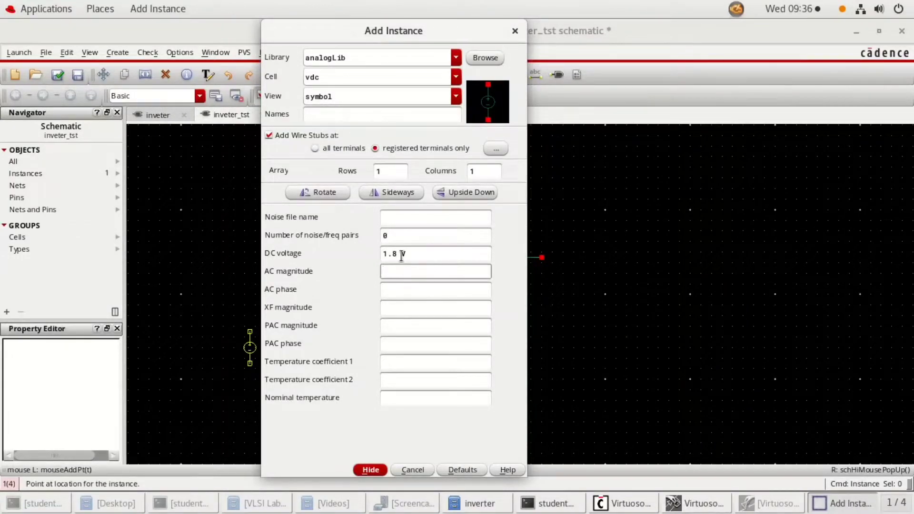
pyautogui.click(370, 469)
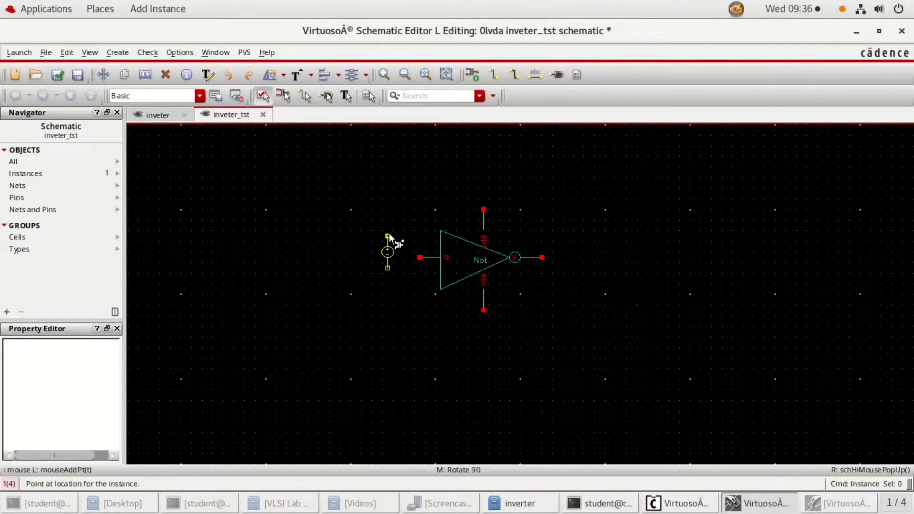
pyautogui.middleClick(406, 191)
pyautogui.click(450, 182)
pyautogui.press('Escape')
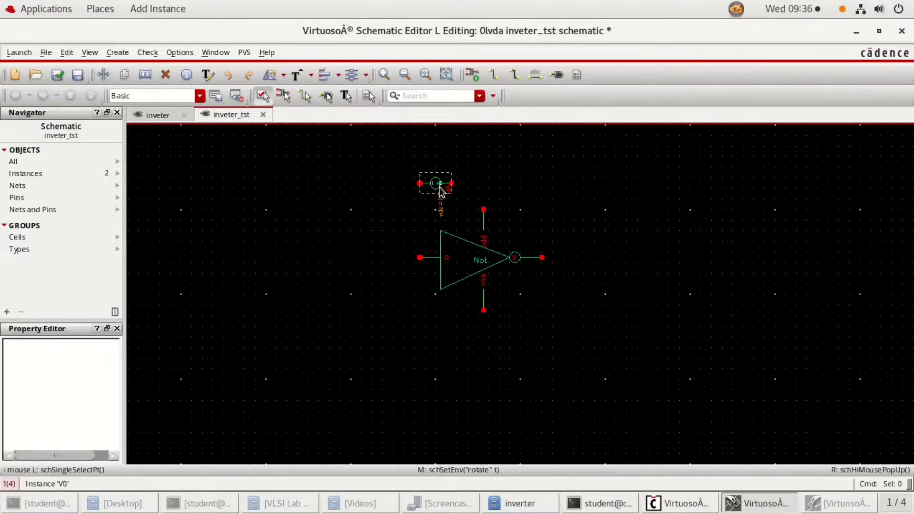
# Examine the polarity and DC value of the voltage source placed above the inverter
pyautogui.keyDown('ctrl'); pyautogui.scroll(5, 469, 211); pyautogui.keyUp('ctrl')
pyautogui.keyDown('ctrl'); pyautogui.scroll(-3, 461, 213); pyautogui.keyUp('ctrl')
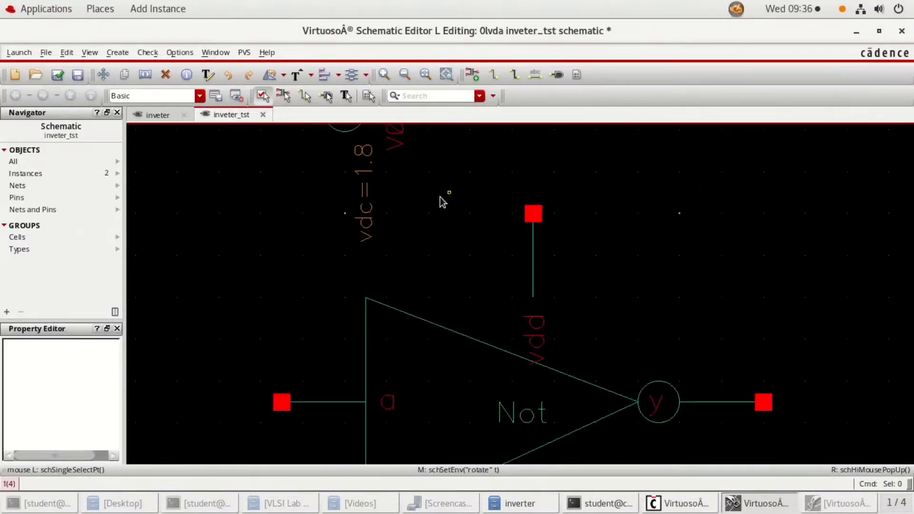
pyautogui.keyDown('ctrl'); pyautogui.scroll(-1, 435, 199); pyautogui.keyUp('ctrl')
pyautogui.scroll(2, 432, 202)
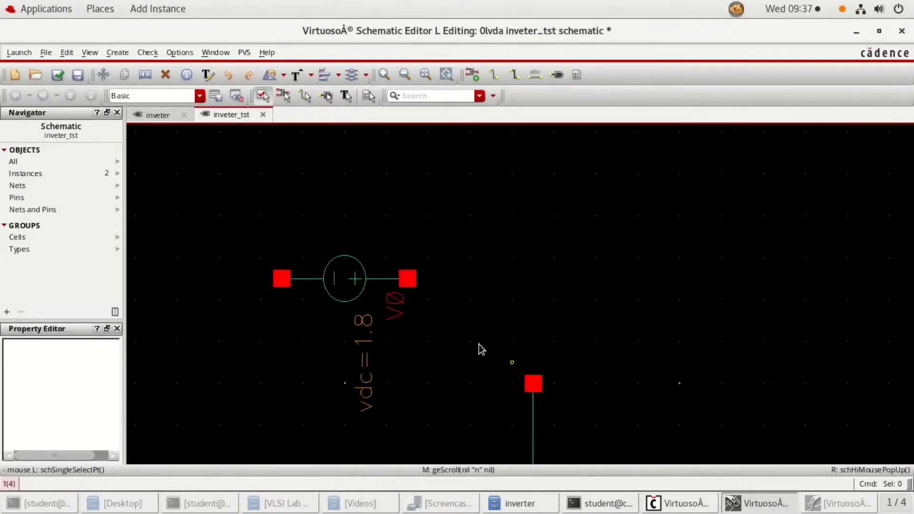
pyautogui.keyDown('ctrl'); pyautogui.scroll(-1, 516, 366); pyautogui.keyUp('ctrl')
pyautogui.keyDown('ctrl'); pyautogui.scroll(-1, 521, 376); pyautogui.keyUp('ctrl')
pyautogui.press('f')
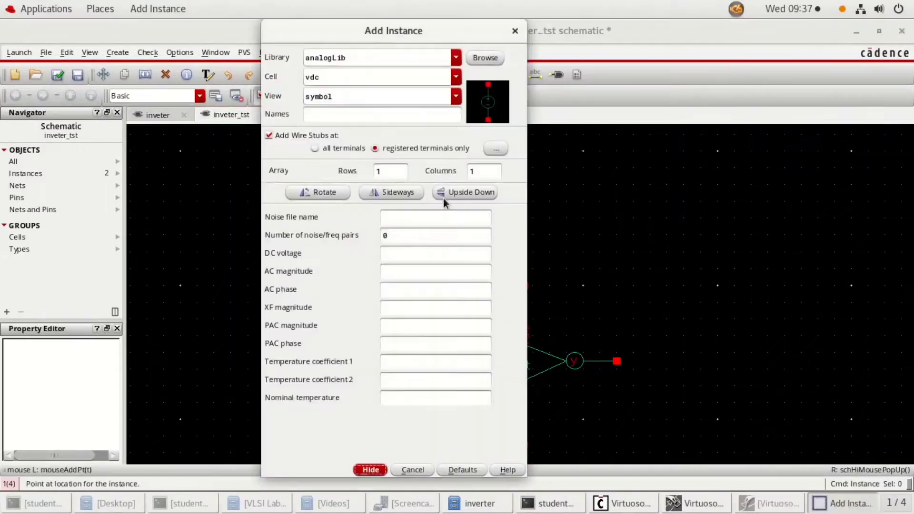
# Choose the vpulse symbol from analogLib as the instance to add and bring its pulse parameters into view
pyautogui.click(473, 75)
pyautogui.click(484, 58)
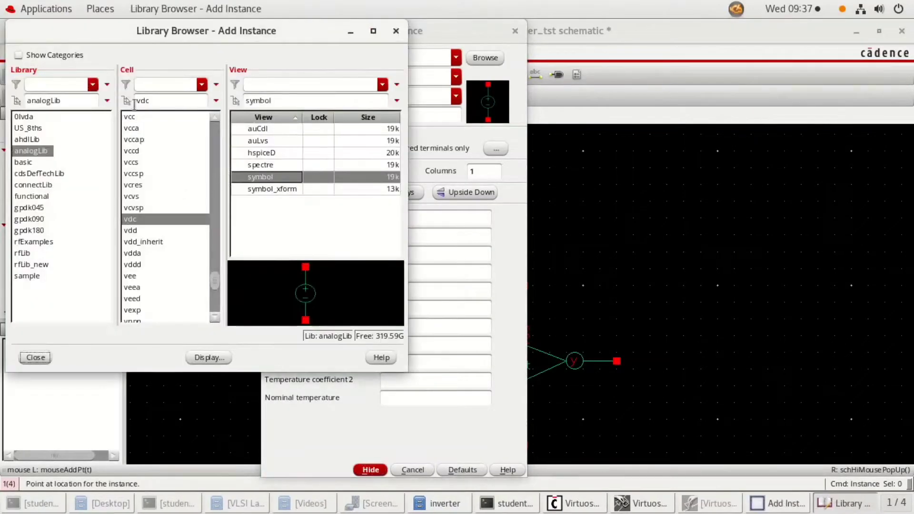
pyautogui.moveTo(157, 100); pyautogui.dragTo(119, 98)
pyautogui.write('vpuls')
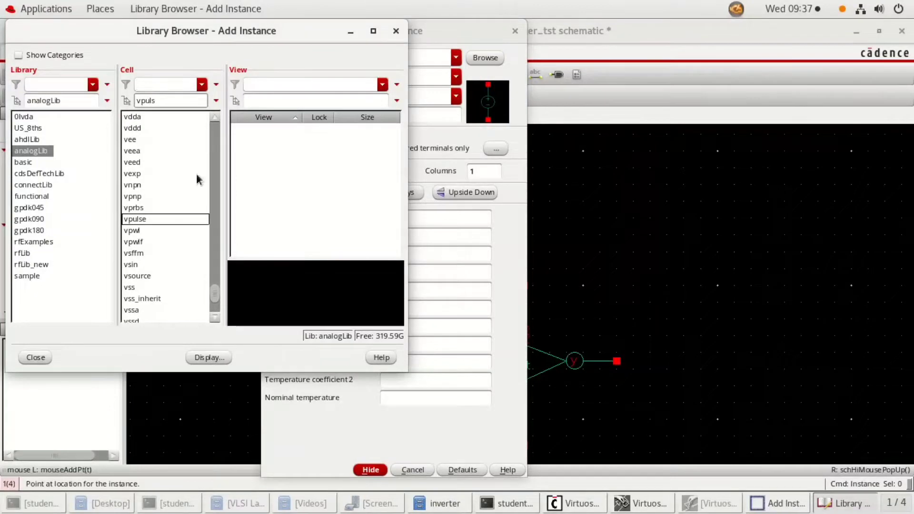
pyautogui.click(140, 219)
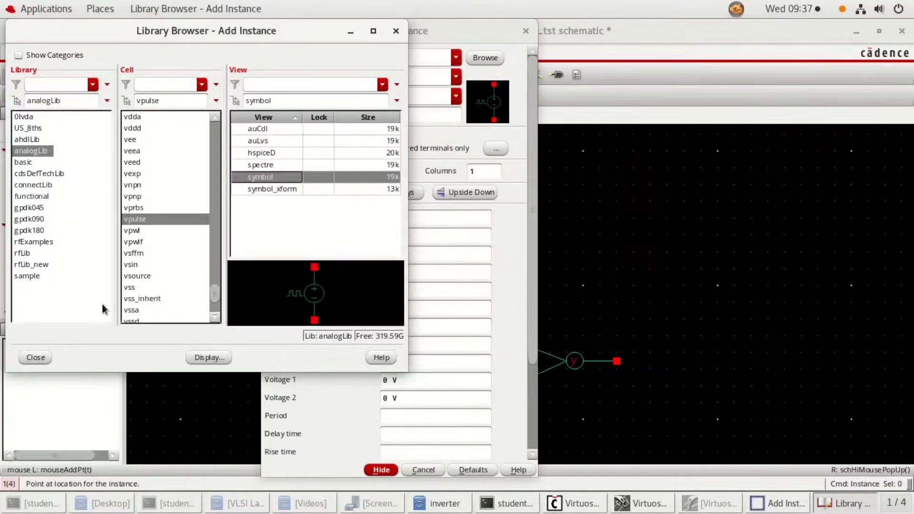
pyautogui.click(38, 357)
pyautogui.scroll(-3, 384, 235)
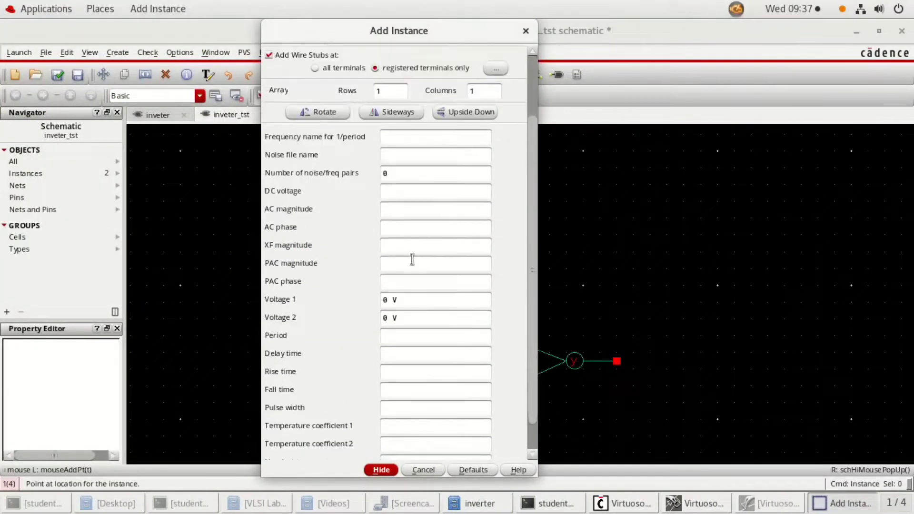
# Set the pulse source's Voltage 2 to 1.8 V, its period to 20n s and its delay time to 0 s
pyautogui.doubleClick(387, 317)
pyautogui.write('1.8')
pyautogui.click(407, 334)
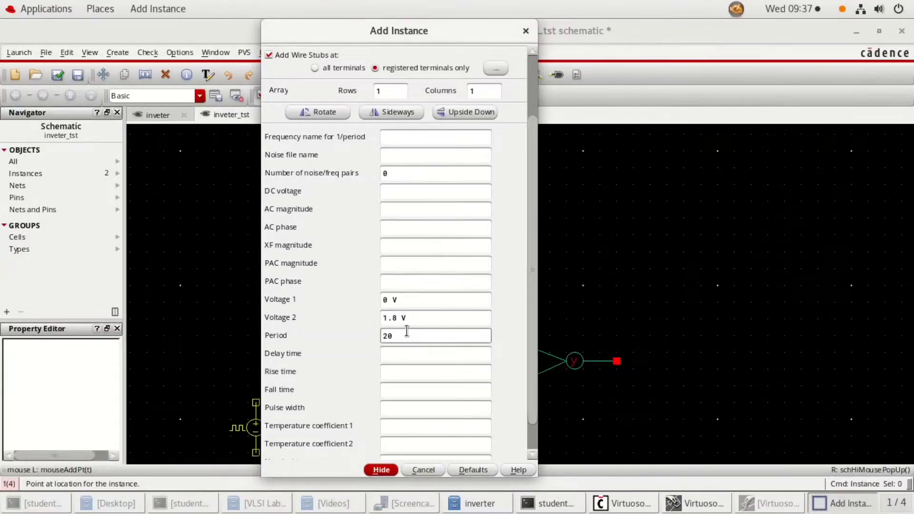
pyautogui.write('20n')
pyautogui.press('Tab')
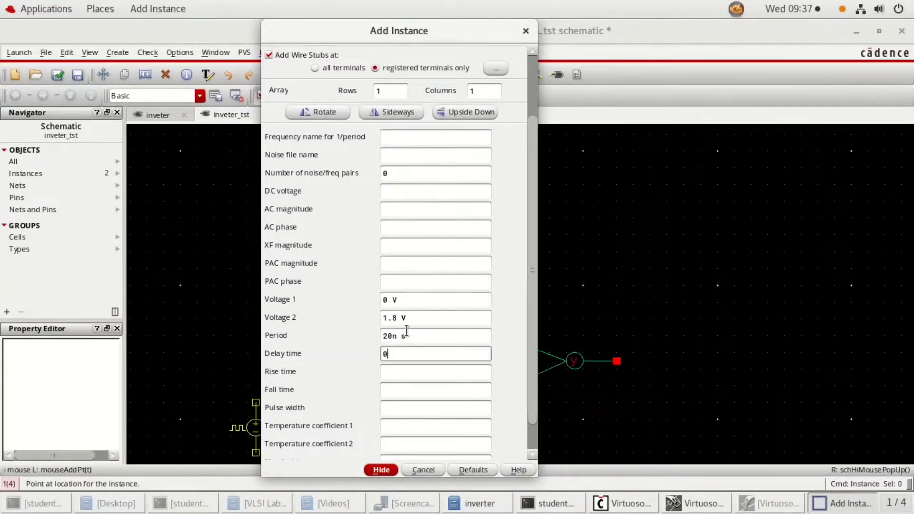
# Set the rise and fall times to 1p s and the pulse width to 10n s, and place the vpulse source beside the inverter's input a
pyautogui.press('Tab')
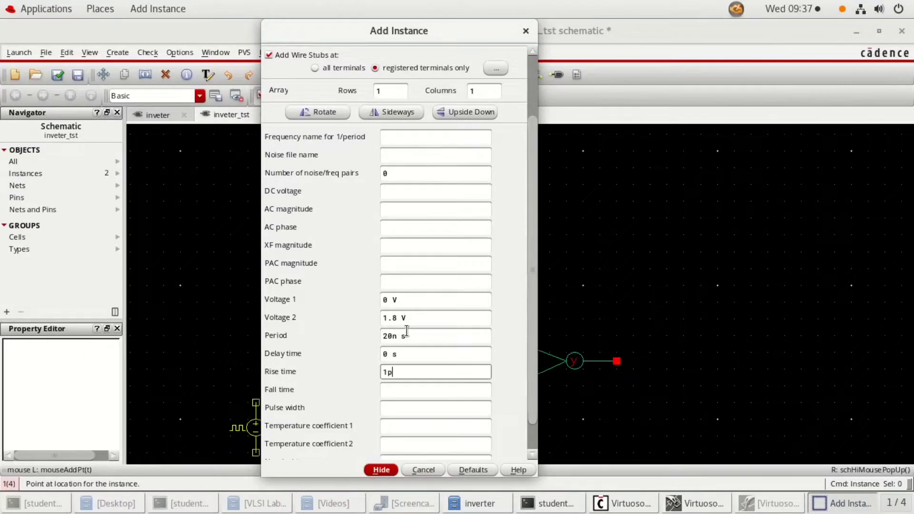
pyautogui.press('Tab')
pyautogui.press('Tab')
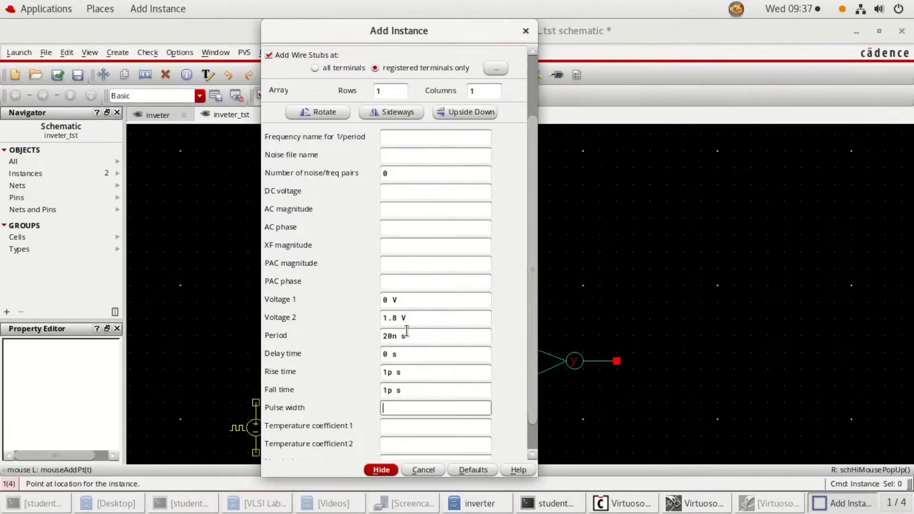
pyautogui.write('10n')
pyautogui.press('Tab')
pyautogui.click(382, 470)
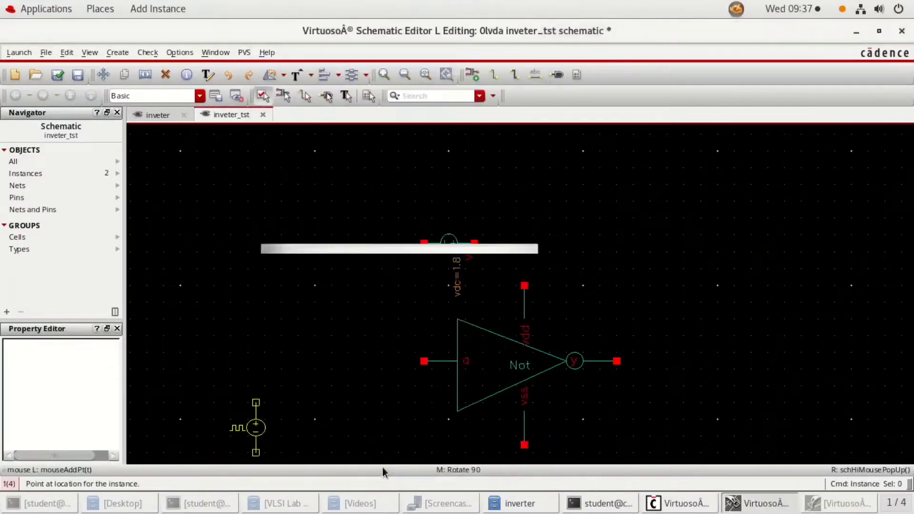
pyautogui.click(338, 368)
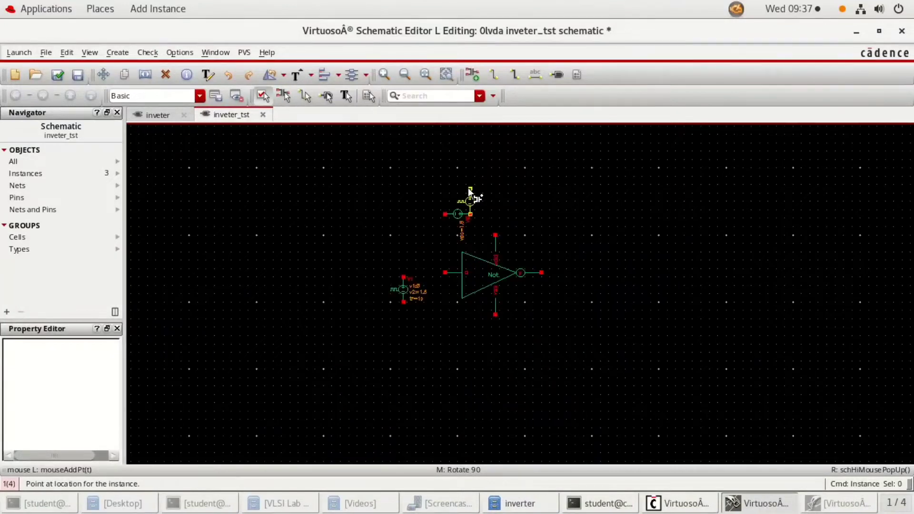
# Choose the cap symbol from analogLib as the instance to add
pyautogui.click(471, 74)
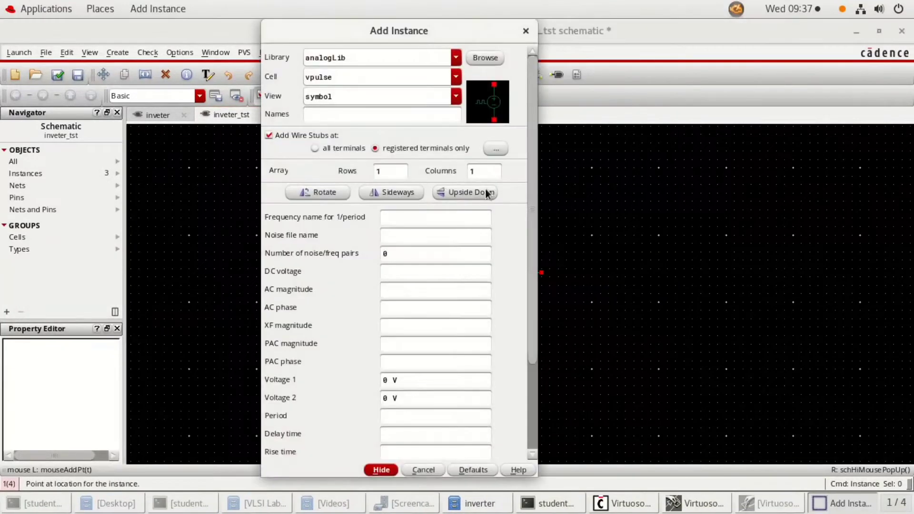
pyautogui.click(480, 58)
pyautogui.doubleClick(164, 100)
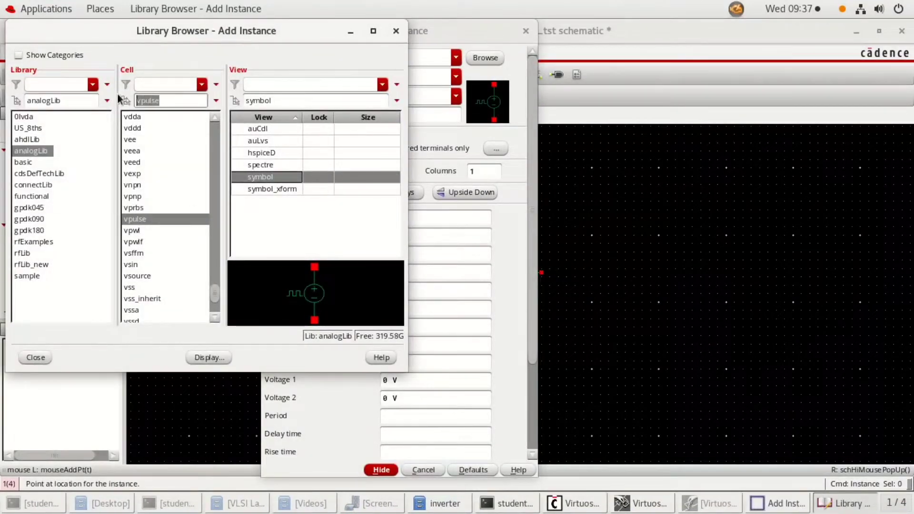
pyautogui.write('cap')
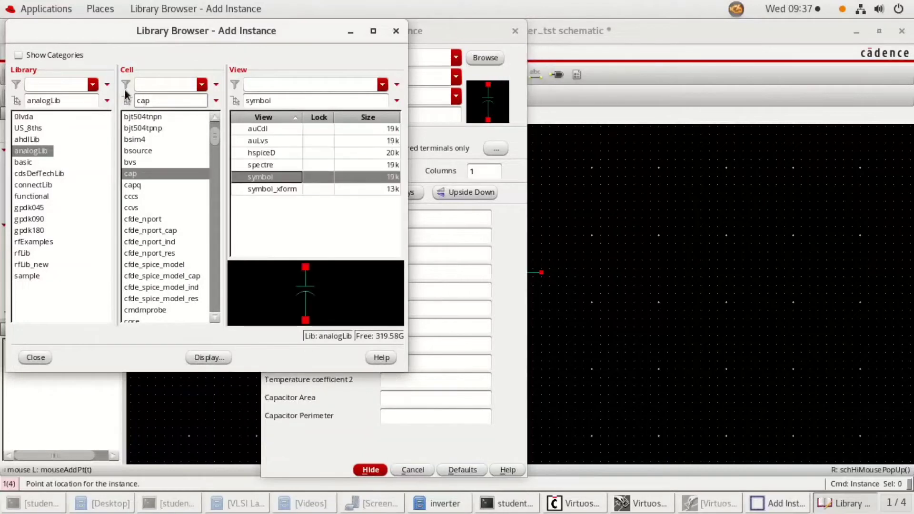
pyautogui.click(131, 176)
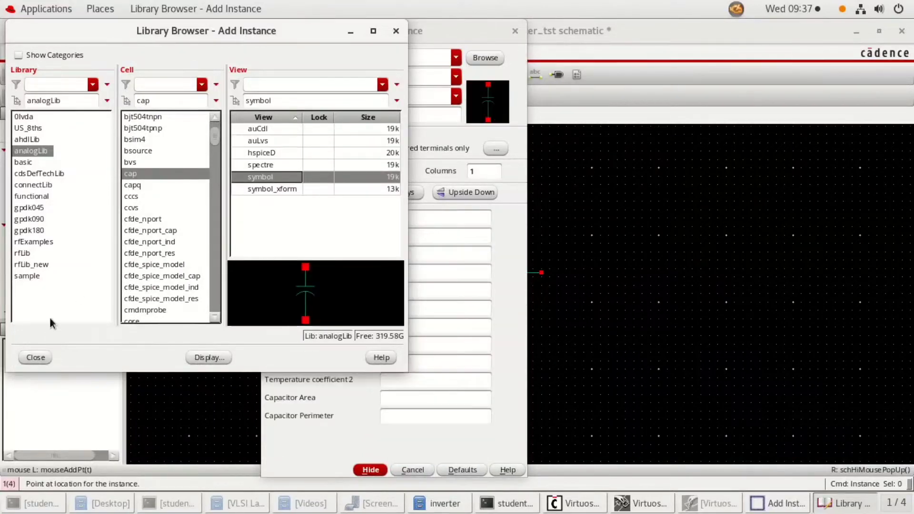
pyautogui.click(35, 357)
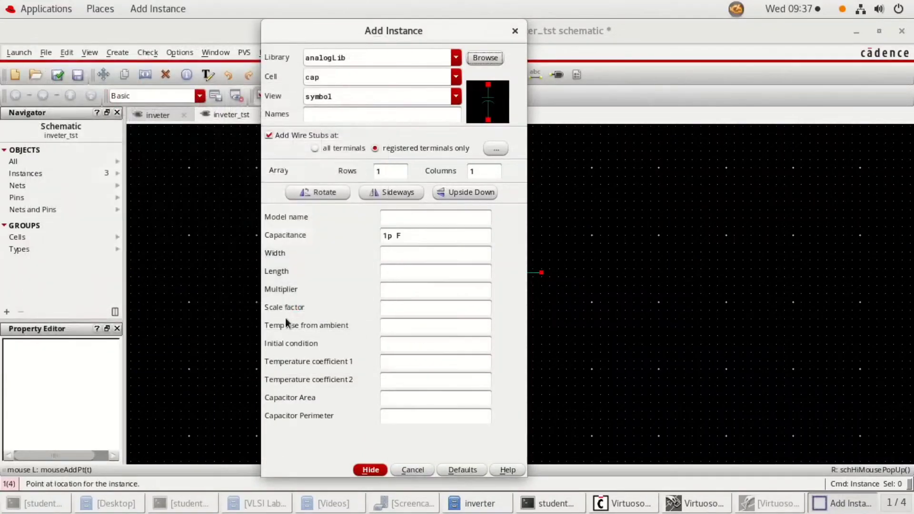
# Set the capacitance to 100f F and place the capacitor beside the inverter's output y
pyautogui.doubleClick(386, 235)
pyautogui.write('100f')
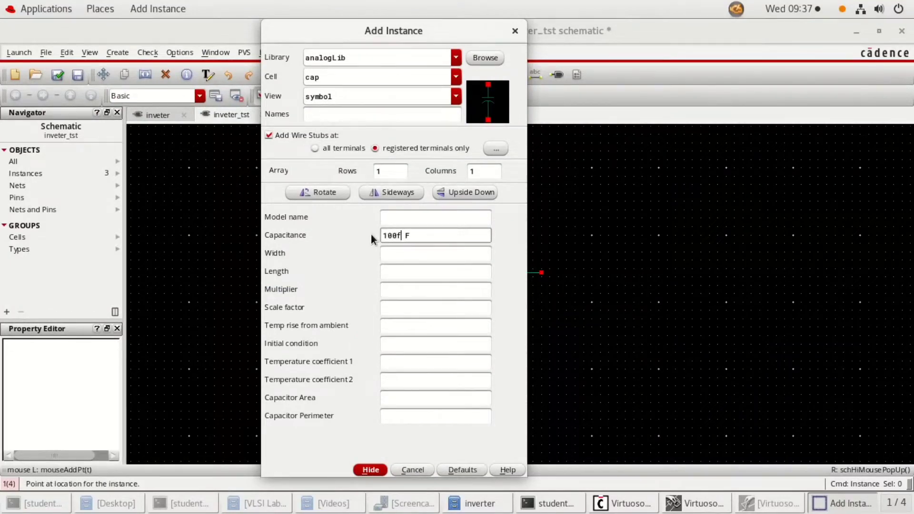
pyautogui.click(370, 470)
pyautogui.click(570, 284)
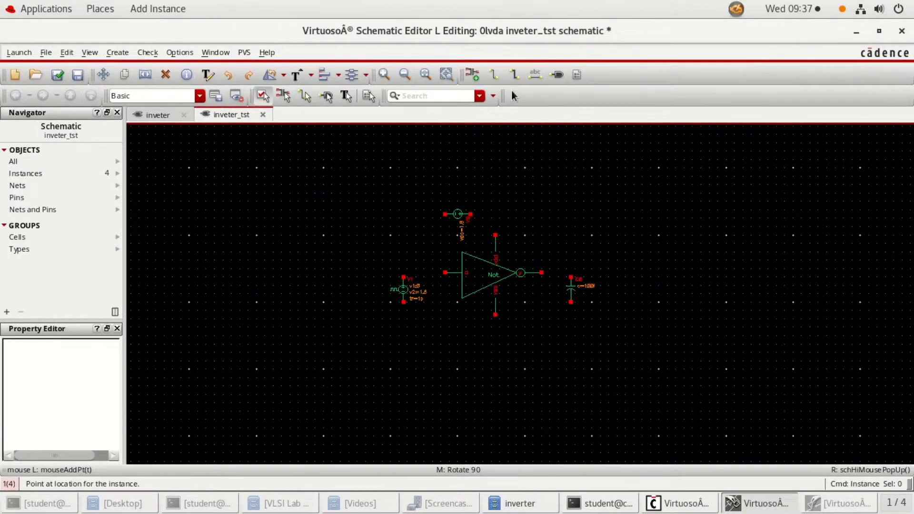
# Place analogLib gnd symbols below the DC source's negative terminal, the pulse source, the inverter's vss pin and the capacitor
pyautogui.click(472, 74)
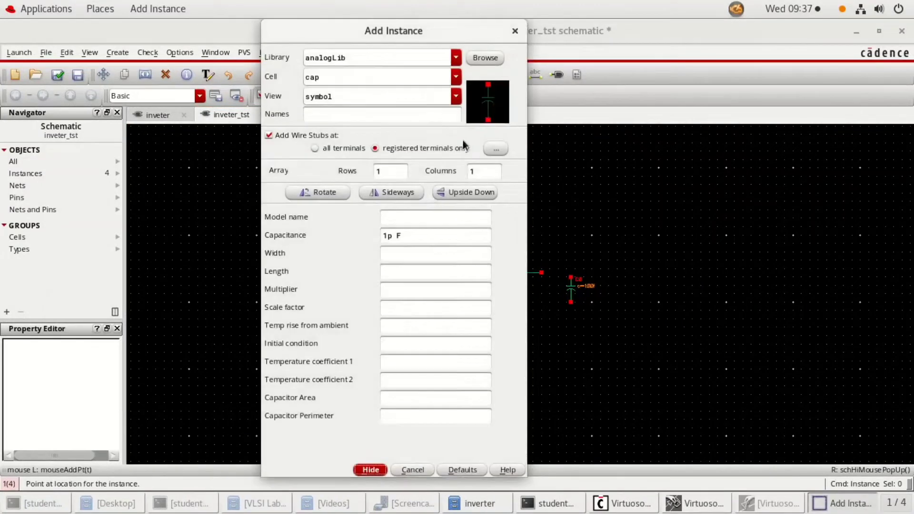
pyautogui.click(485, 58)
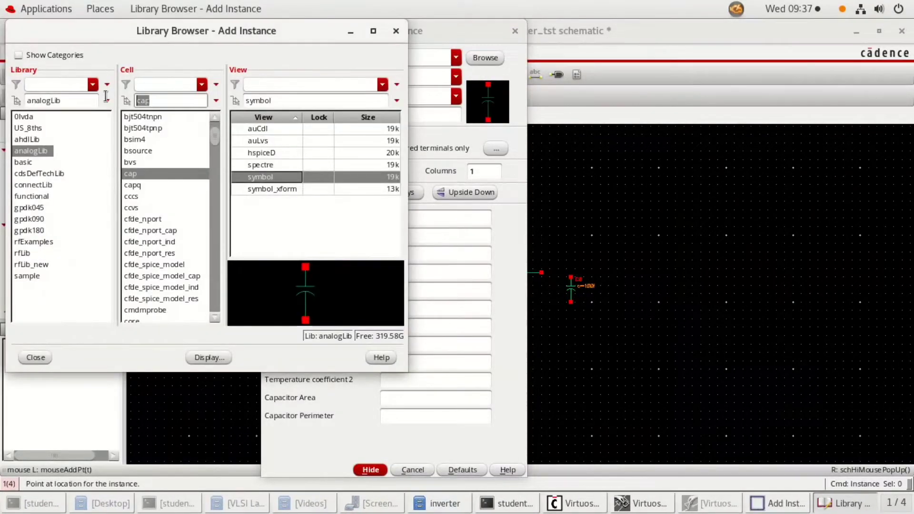
pyautogui.write('gnd')
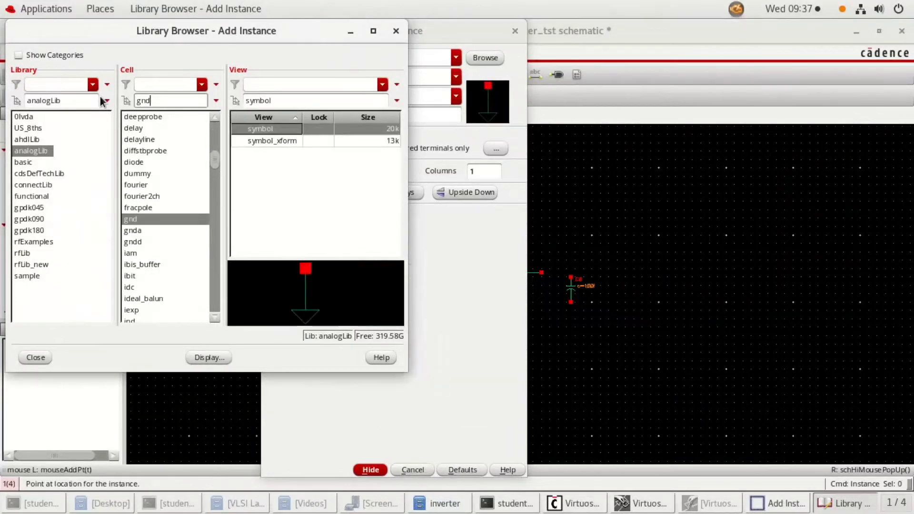
pyautogui.click(35, 357)
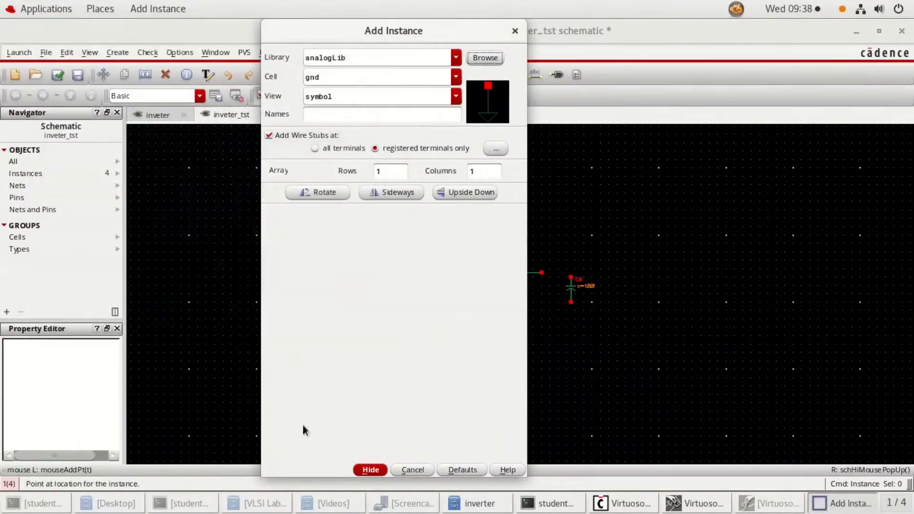
pyautogui.click(370, 470)
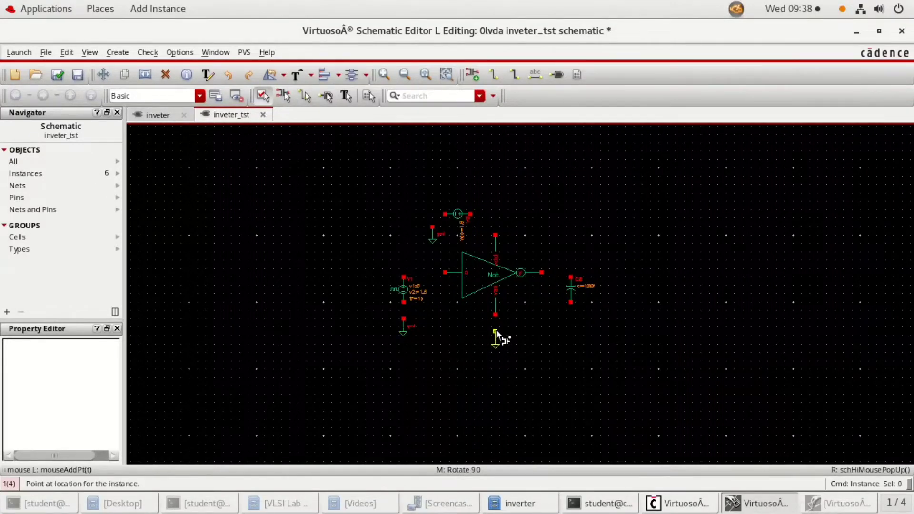
pyautogui.click(570, 323)
pyautogui.keyDown('ctrl'); pyautogui.scroll(2, 568, 324); pyautogui.keyUp('ctrl')
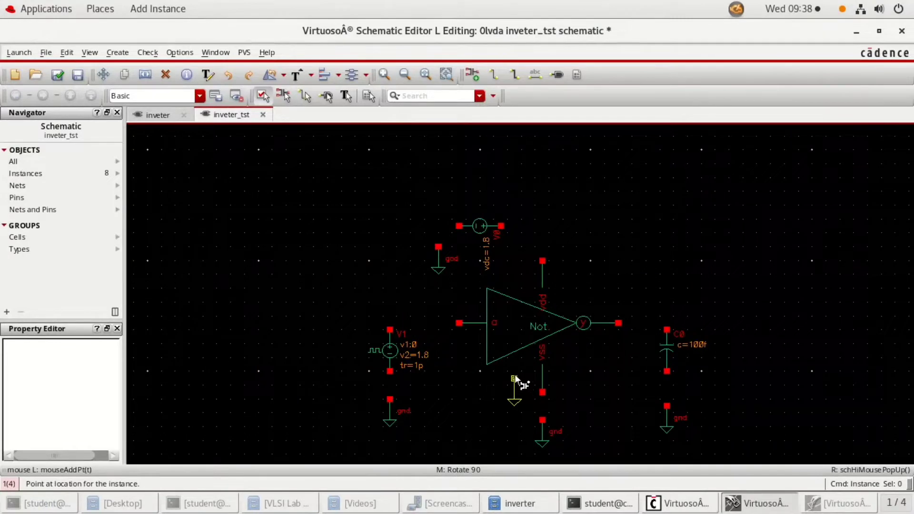
pyautogui.scroll(-2, 516, 379)
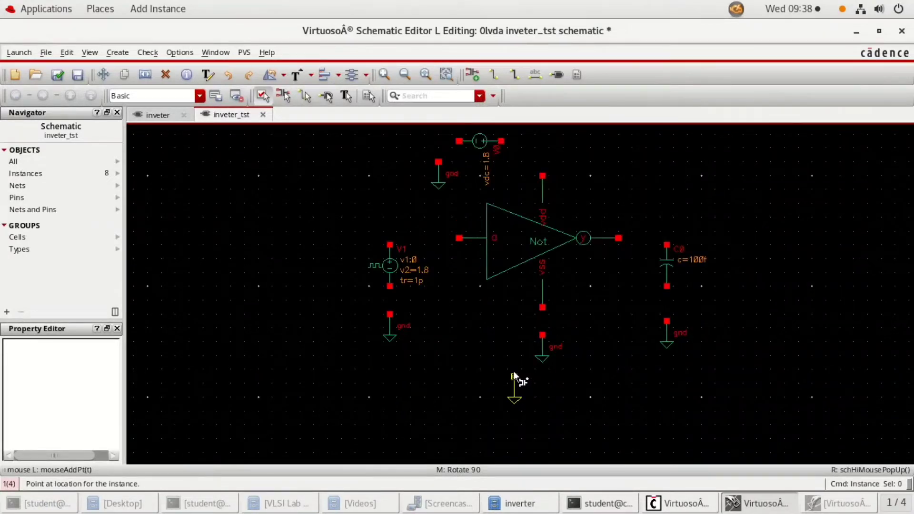
pyautogui.press('Escape')
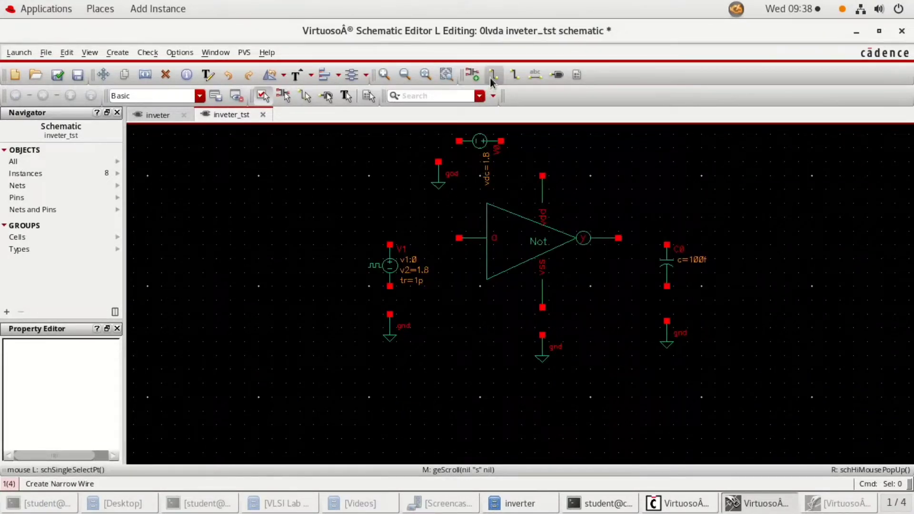
# Wire the inverter's input a to the pulse source's positive terminal, and the source's negative terminal to its gnd symbol
pyautogui.click(490, 77)
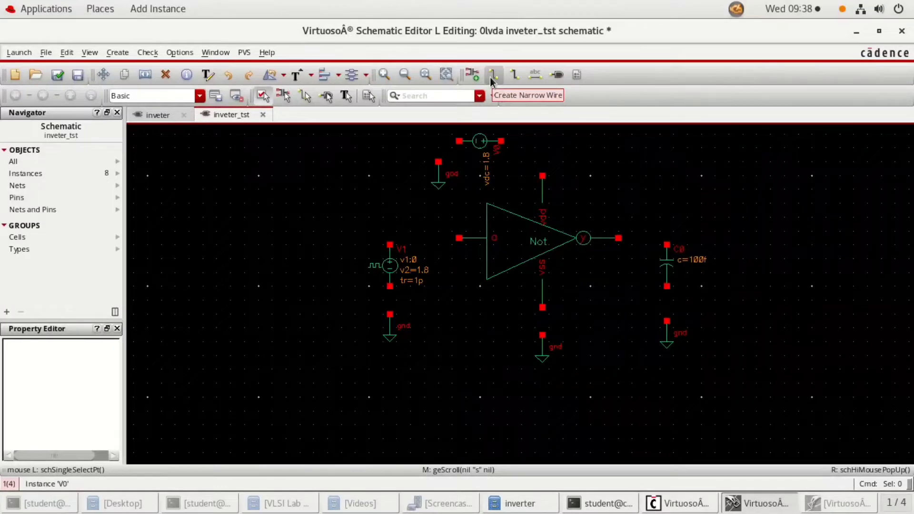
pyautogui.click(459, 238)
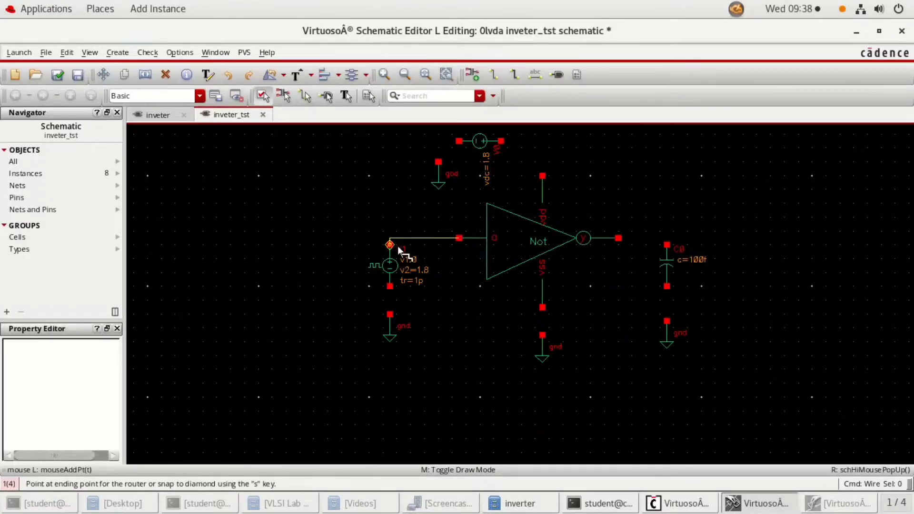
pyautogui.click(390, 245)
pyautogui.click(390, 287)
pyautogui.click(390, 314)
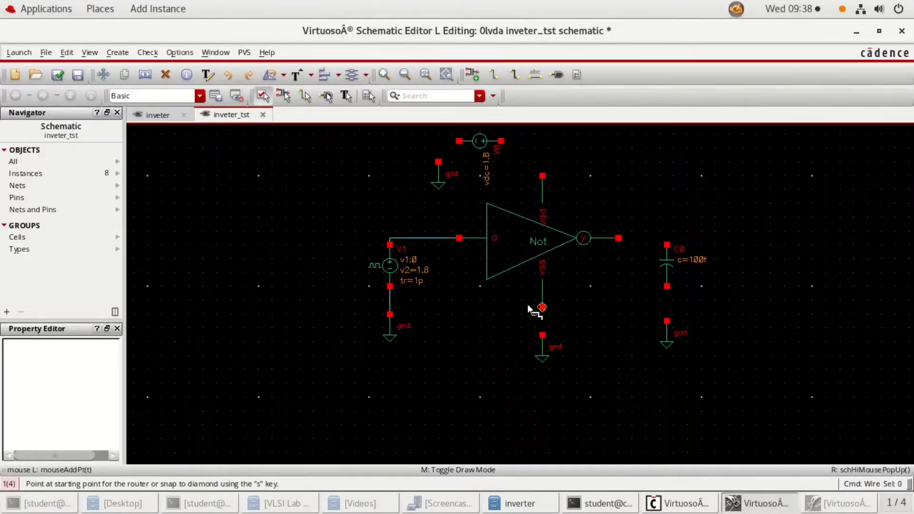
# Wire the vss pin to its gnd symbol, and connect output y through the load capacitor to ground
pyautogui.click(543, 308)
pyautogui.click(542, 335)
pyautogui.click(618, 238)
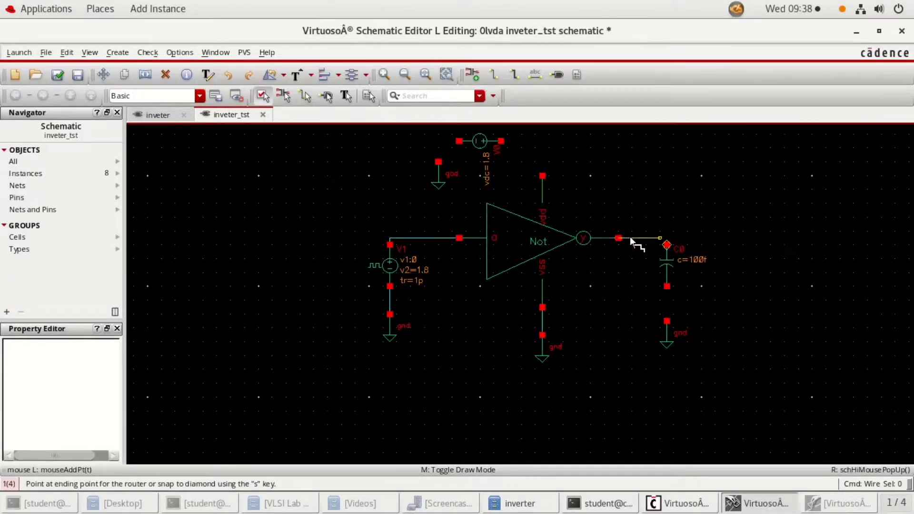
pyautogui.click(667, 244)
pyautogui.click(667, 286)
pyautogui.click(667, 321)
# Wire the DC source between the inverter's vdd pin and its gnd symbol, and check and save the schematic
pyautogui.click(459, 141)
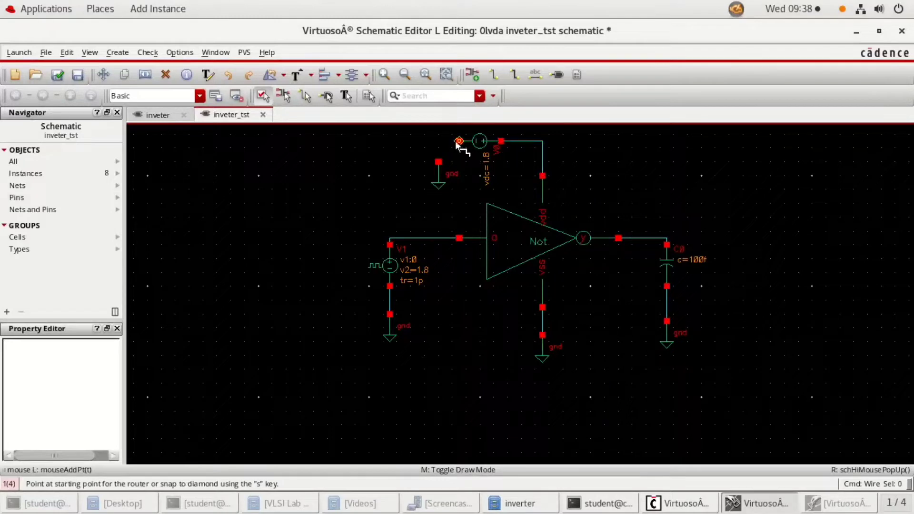
pyautogui.click(438, 161)
pyautogui.click(61, 72)
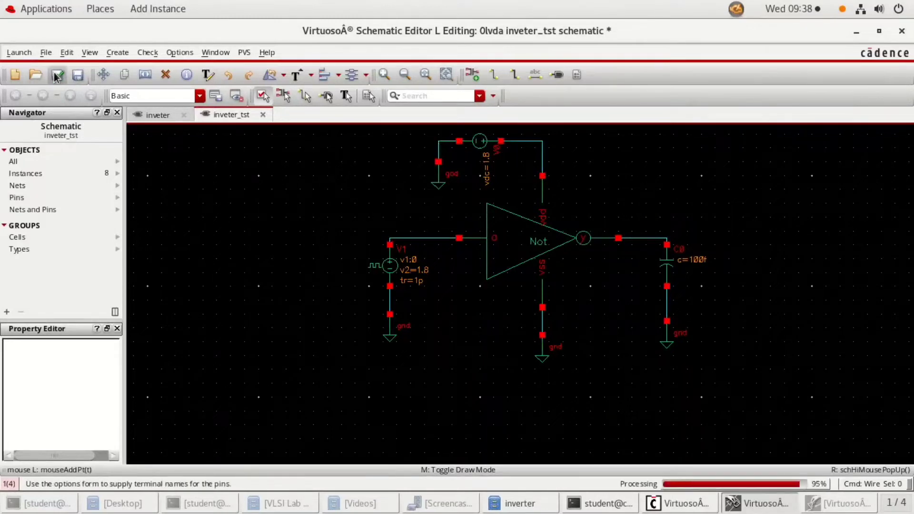
# Launch ADE L for the inveter_tst schematic and maximize its window
pyautogui.click(21, 53)
pyautogui.click(26, 72)
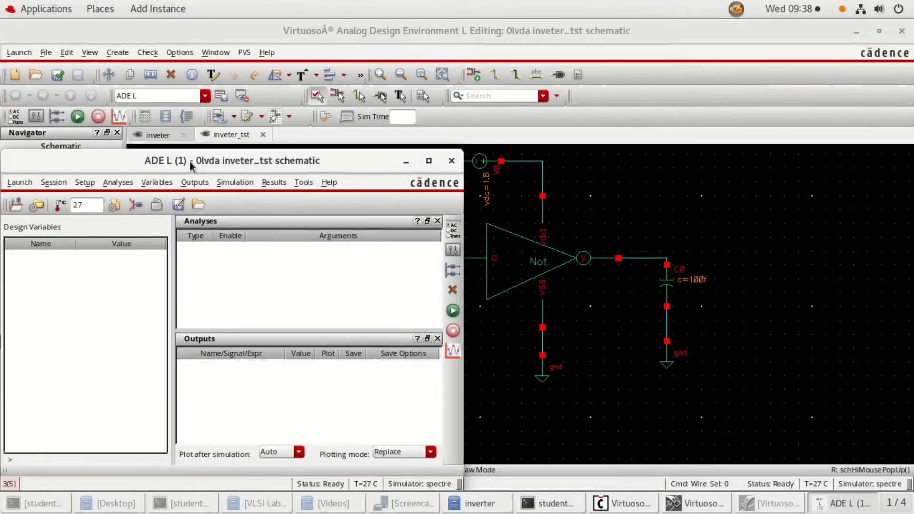
pyautogui.doubleClick(189, 161)
# Set the section of the gpdk.scs model file to NN in the model library setup
pyautogui.click(84, 53)
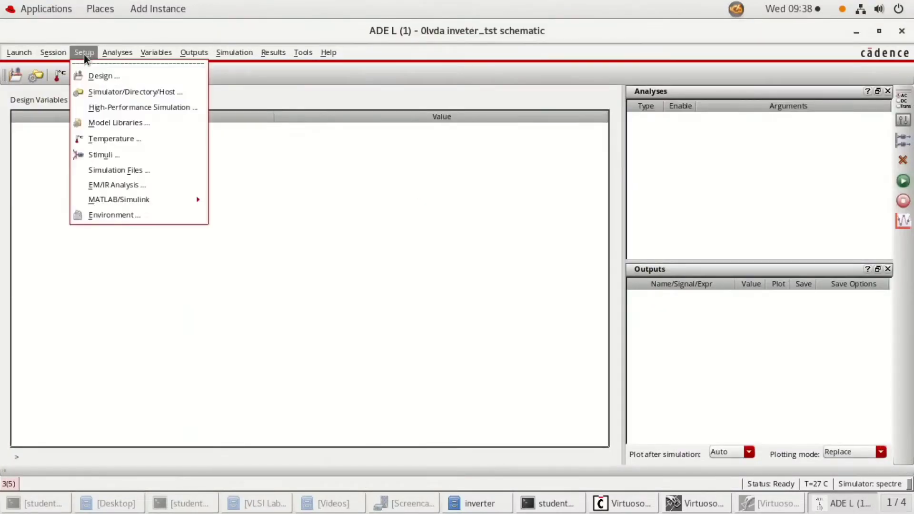
pyautogui.click(103, 123)
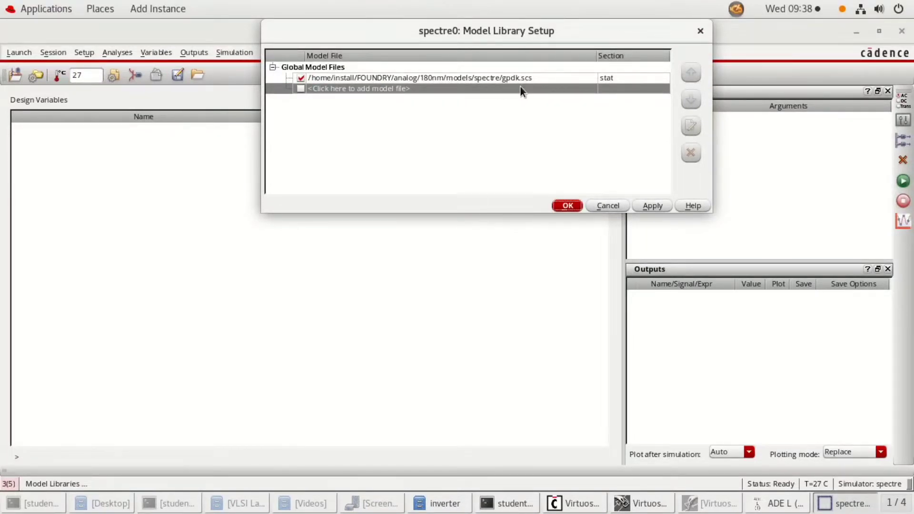
pyautogui.click(616, 79)
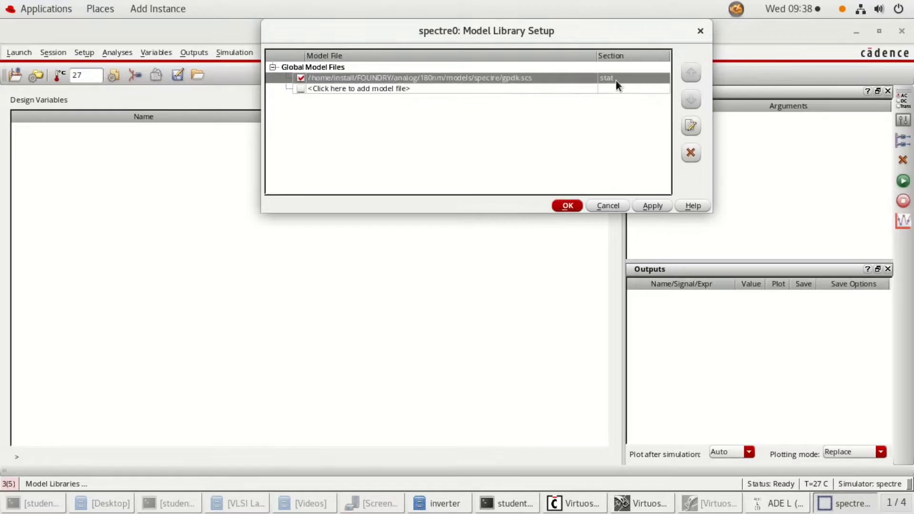
pyautogui.click(616, 79)
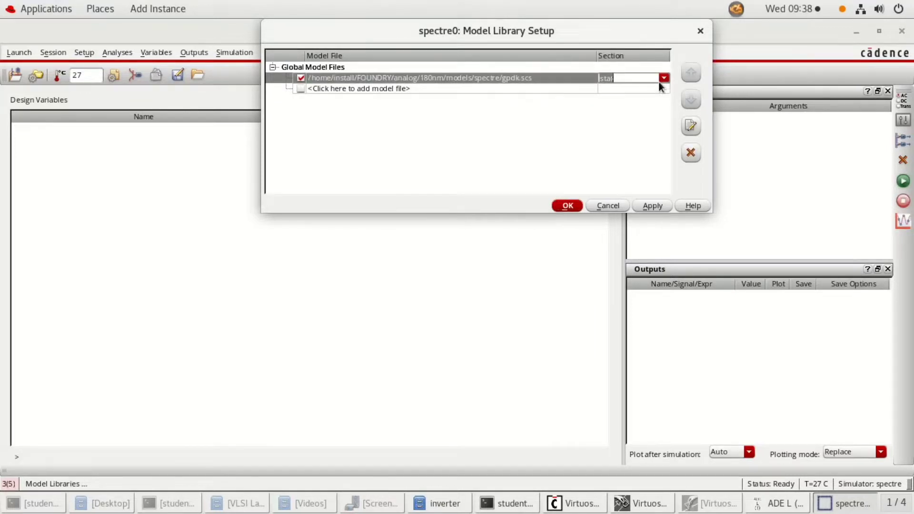
pyautogui.click(661, 78)
pyautogui.click(633, 90)
pyautogui.click(468, 124)
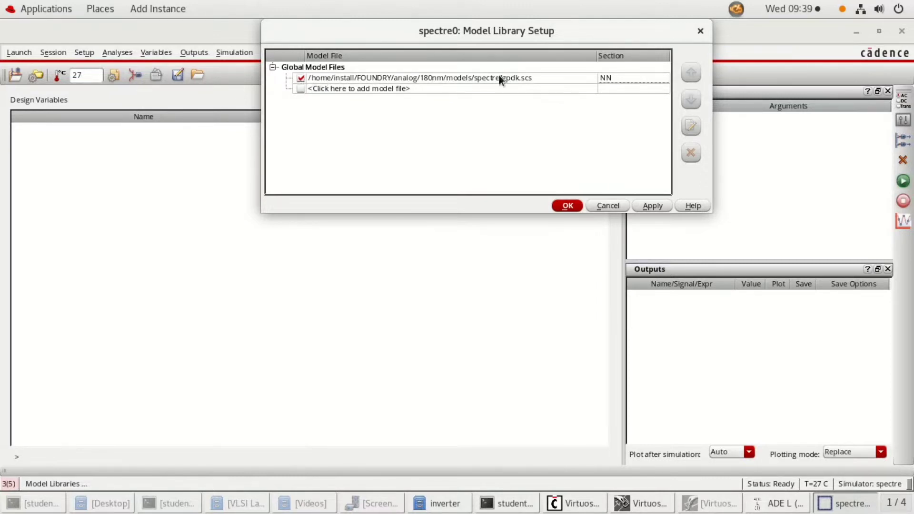
pyautogui.click(565, 206)
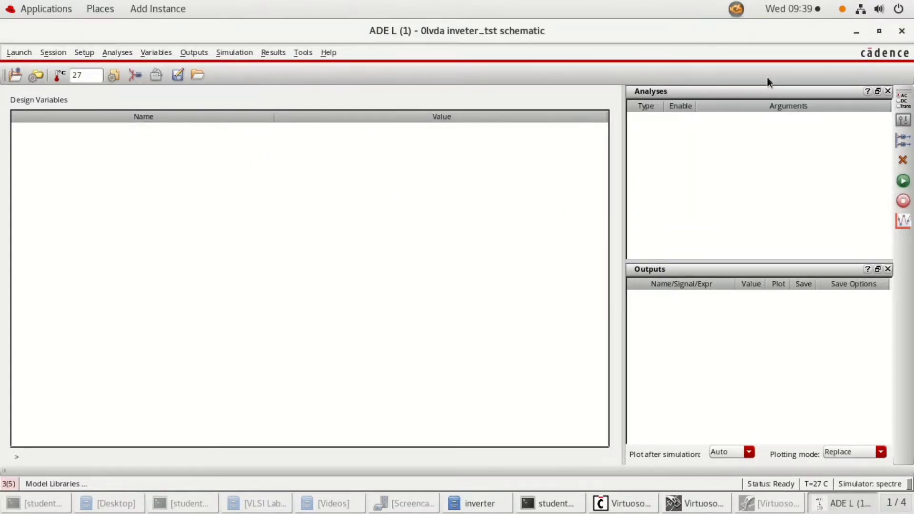
# Set up a transient analysis with a stop time of 80n and moderate accuracy defaults
pyautogui.click(116, 52)
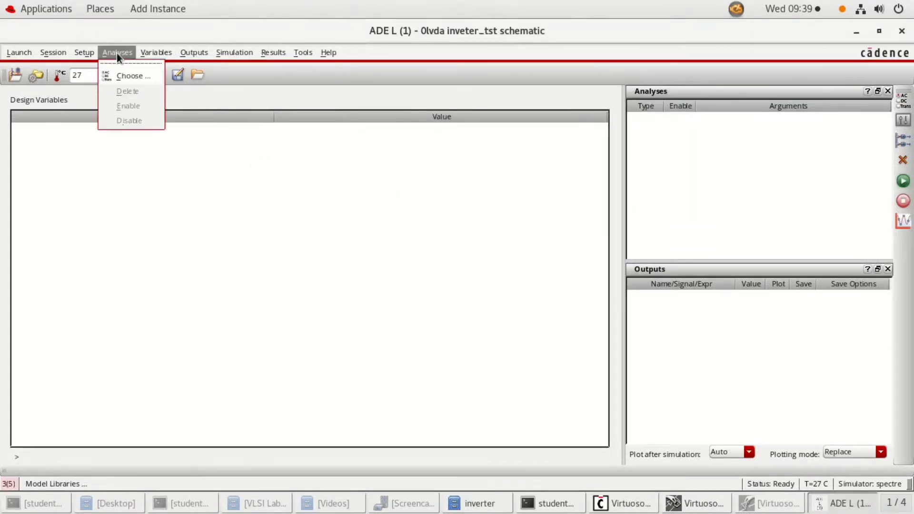
pyautogui.click(123, 79)
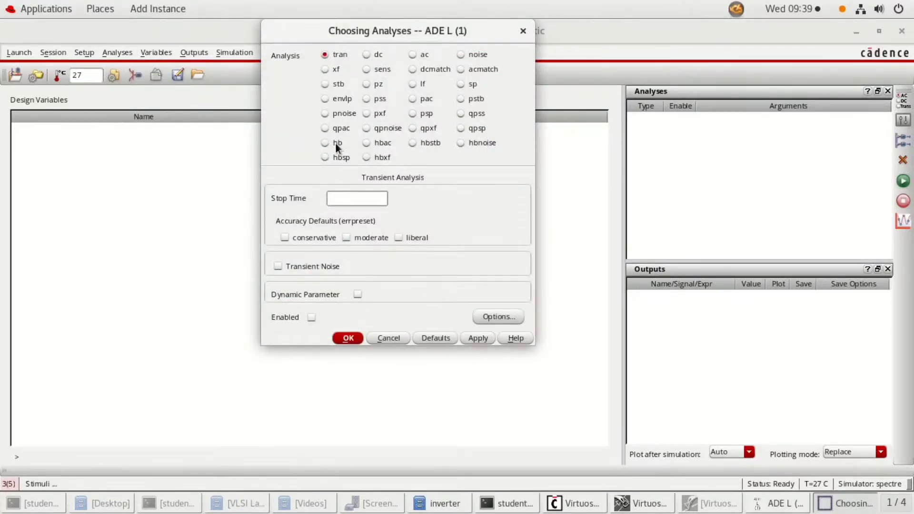
pyautogui.write('80n')
pyautogui.click(361, 236)
# Set up a DC analysis that saves the operating point and sweeps the dc parameter of input pulse source V1
pyautogui.click(366, 56)
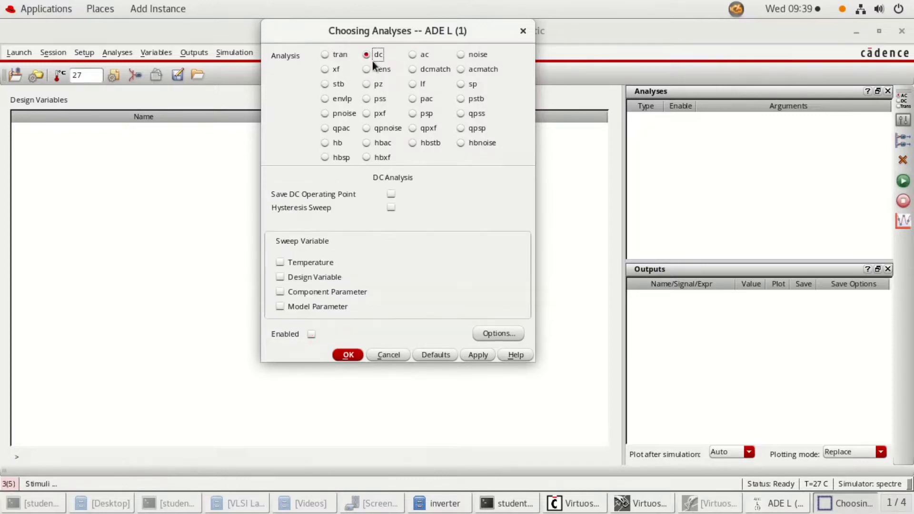
pyautogui.click(391, 194)
pyautogui.click(291, 292)
pyautogui.click(420, 256)
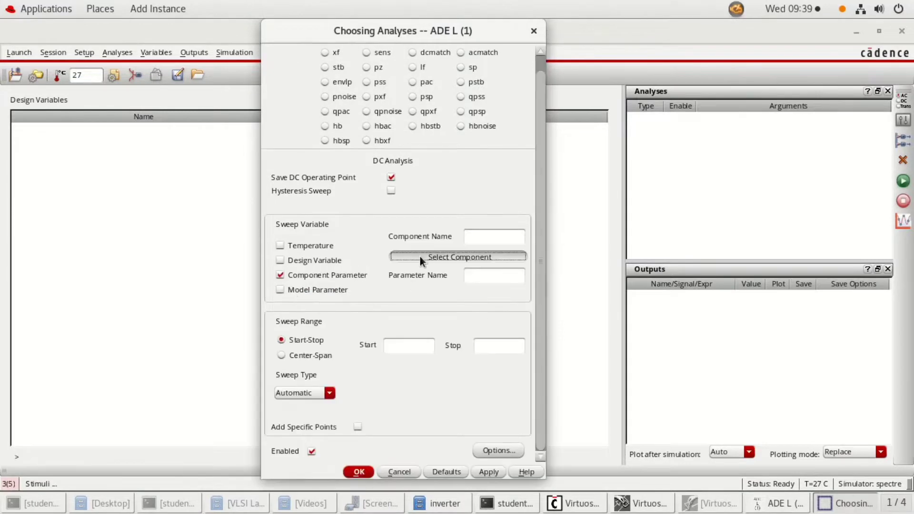
pyautogui.click(397, 286)
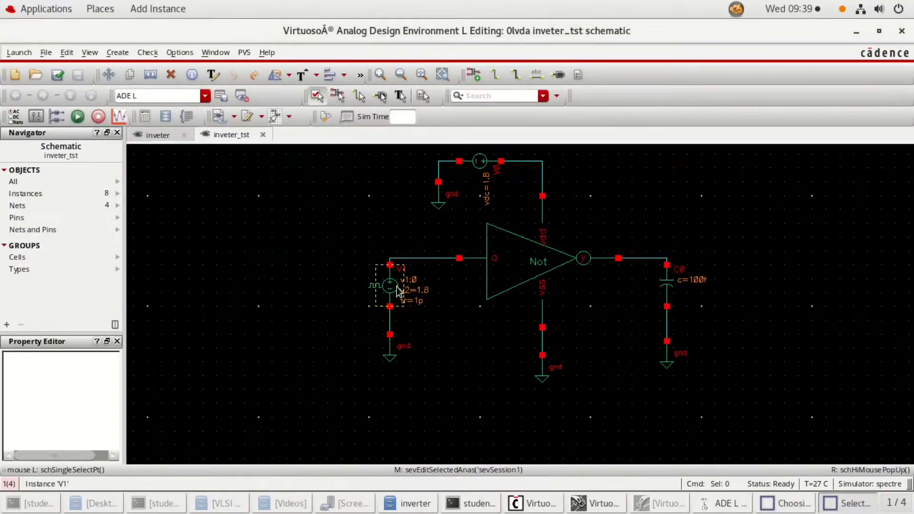
pyautogui.click(308, 228)
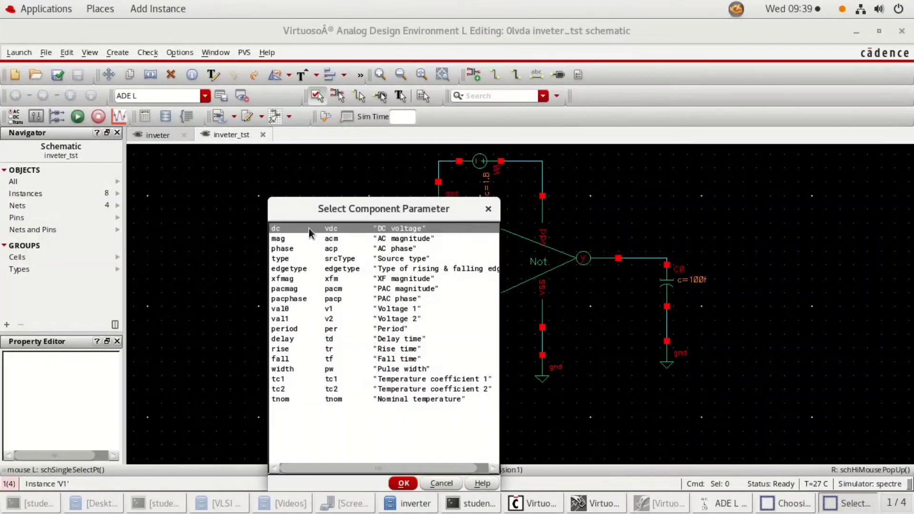
pyautogui.click(403, 483)
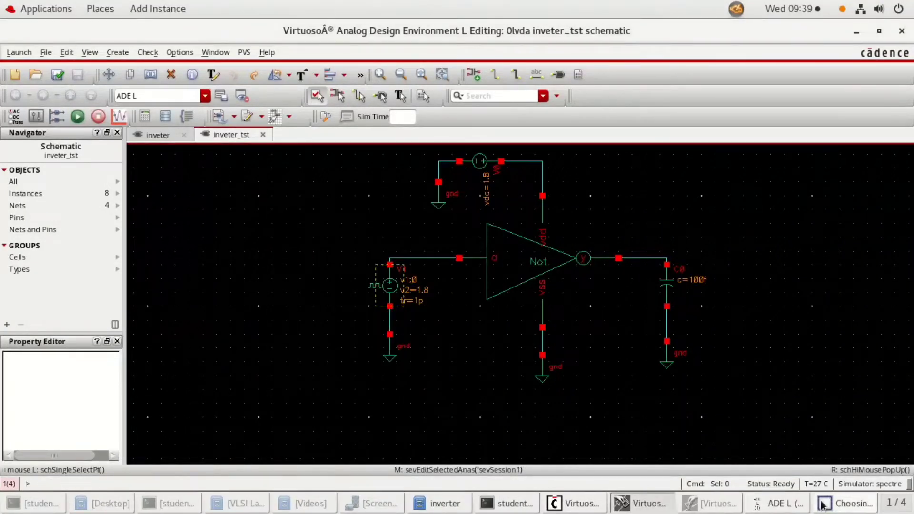
pyautogui.click(845, 503)
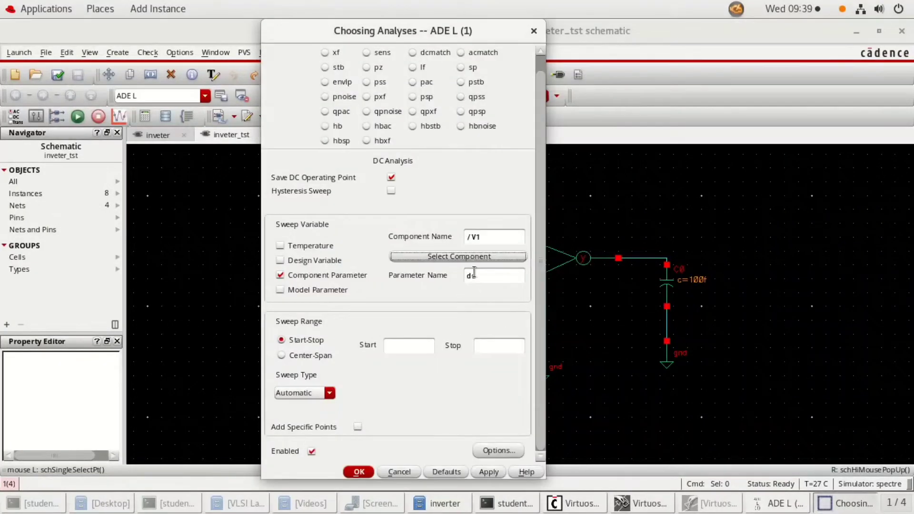
# Set the DC sweep range from 0 to 1.8 with a linear step size of 0.01, and accept the analyses
pyautogui.click(395, 344)
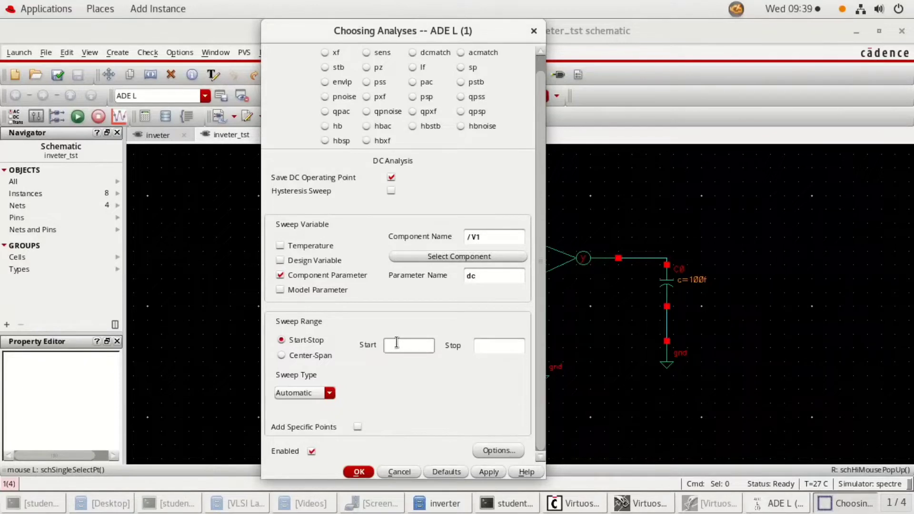
pyautogui.write('0')
pyautogui.click(489, 345)
pyautogui.write('1.8')
pyautogui.click(314, 393)
pyautogui.click(290, 405)
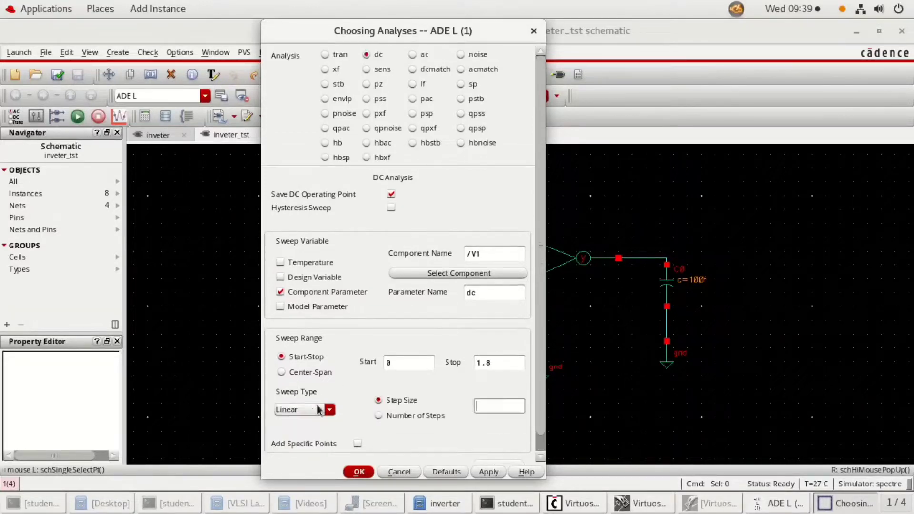
pyautogui.write('0.01')
pyautogui.click(355, 473)
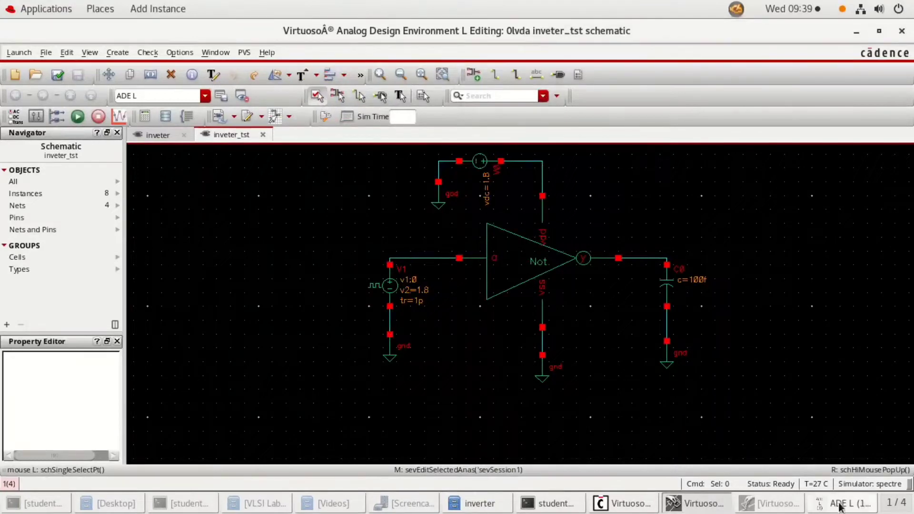
# Name the inverter's input wire a and its output wire y in the inveter_tst schematic
pyautogui.click(834, 505)
pyautogui.click(834, 506)
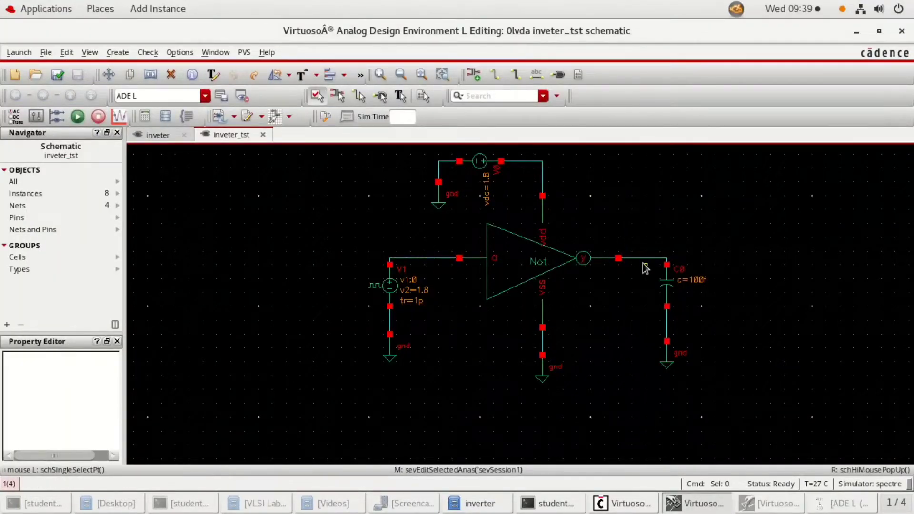
pyautogui.click(824, 503)
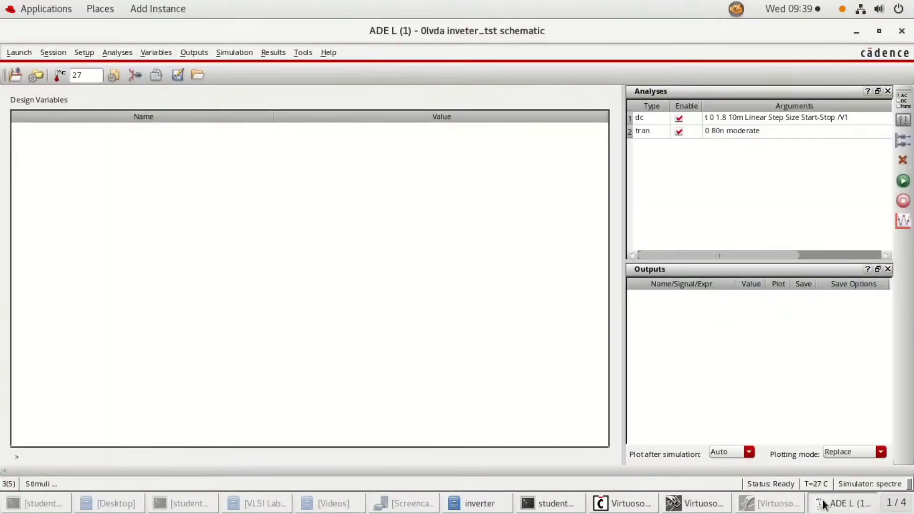
pyautogui.click(823, 503)
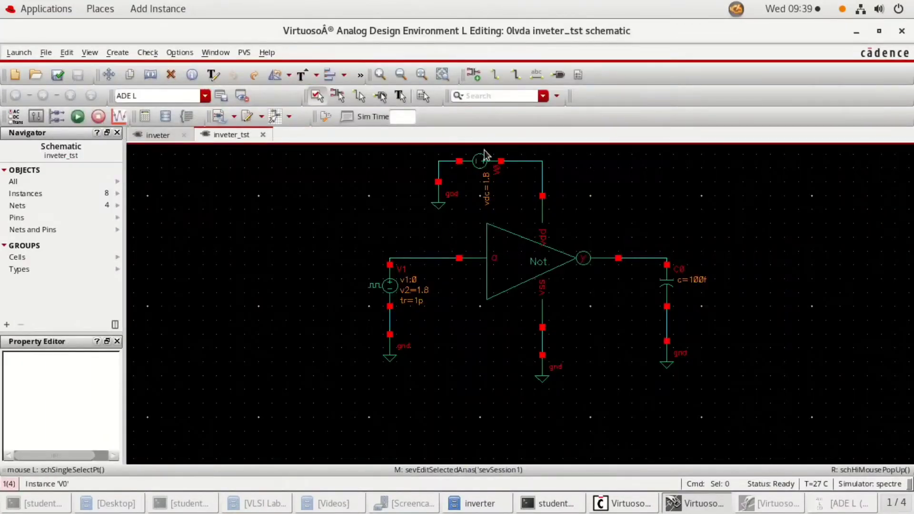
pyautogui.click(537, 75)
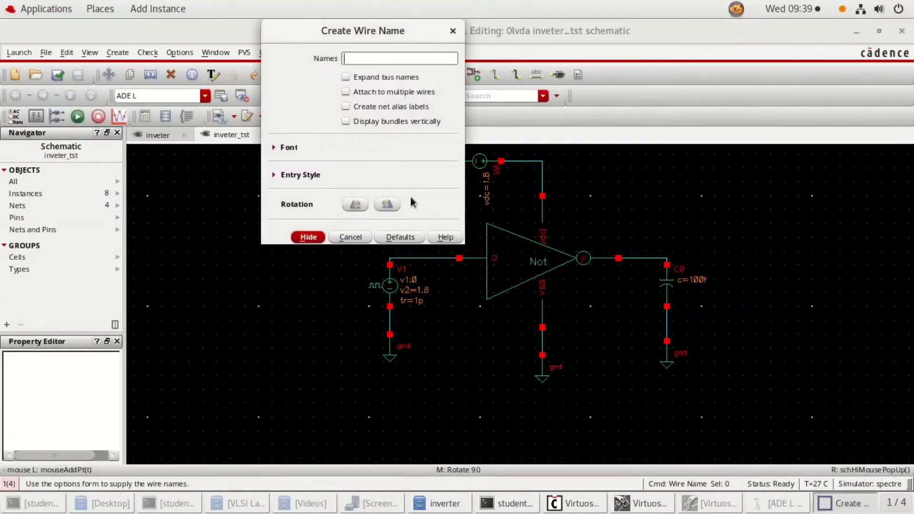
pyautogui.write('aq')
pyautogui.press('BackSpace')
pyautogui.write('y')
pyautogui.click(315, 236)
pyautogui.click(423, 257)
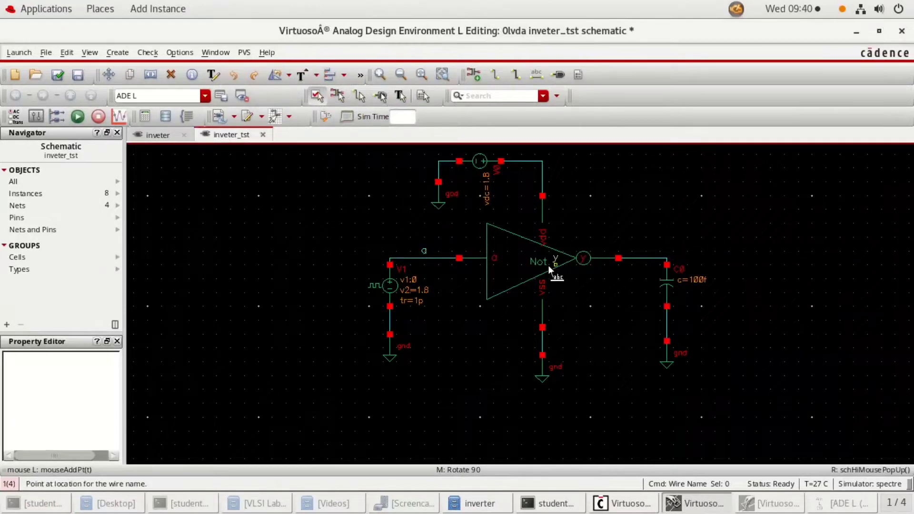
pyautogui.click(640, 259)
pyautogui.click(838, 503)
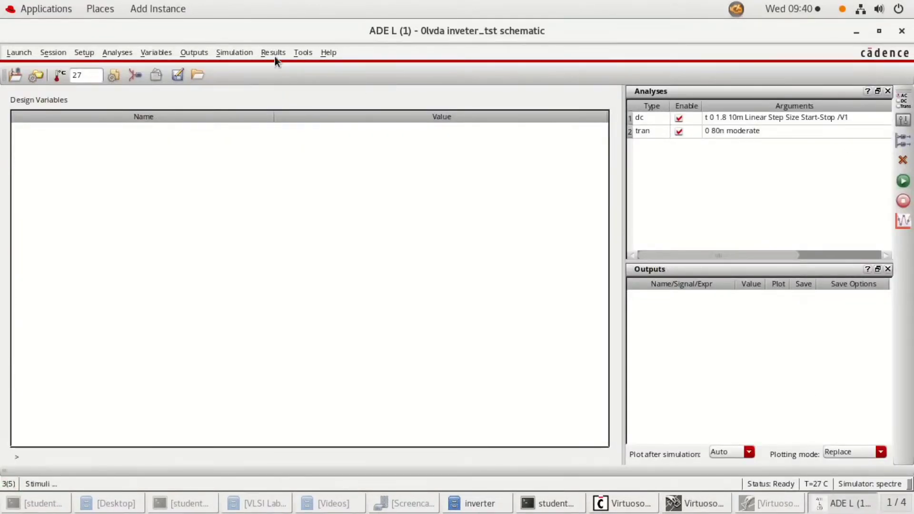
pyautogui.click(227, 53)
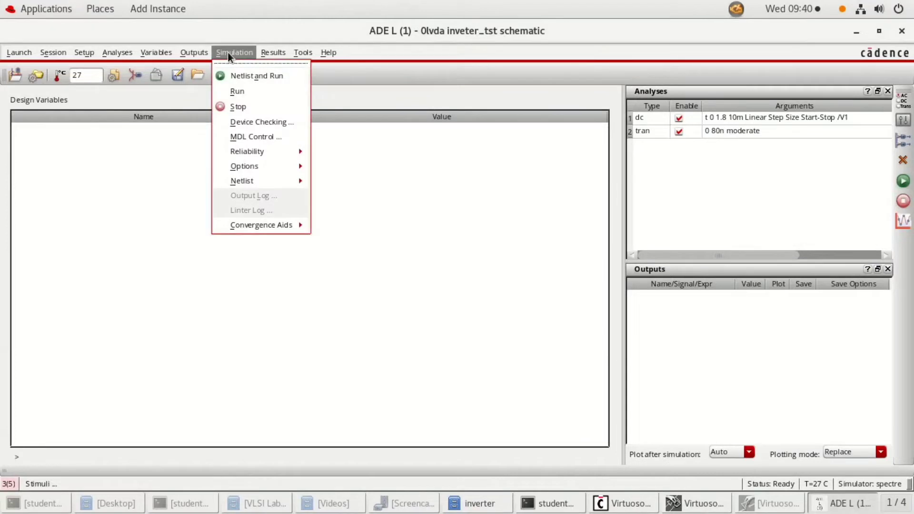
pyautogui.click(455, 331)
pyautogui.click(707, 504)
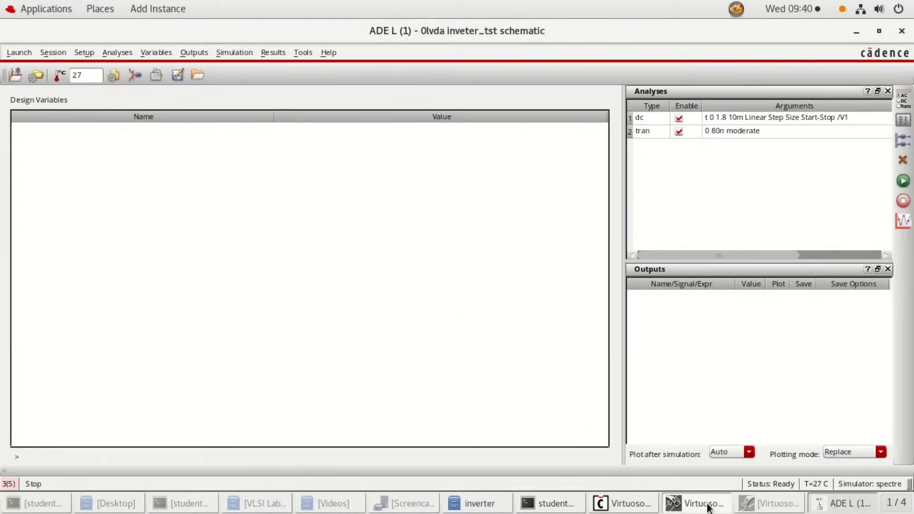
pyautogui.click(763, 506)
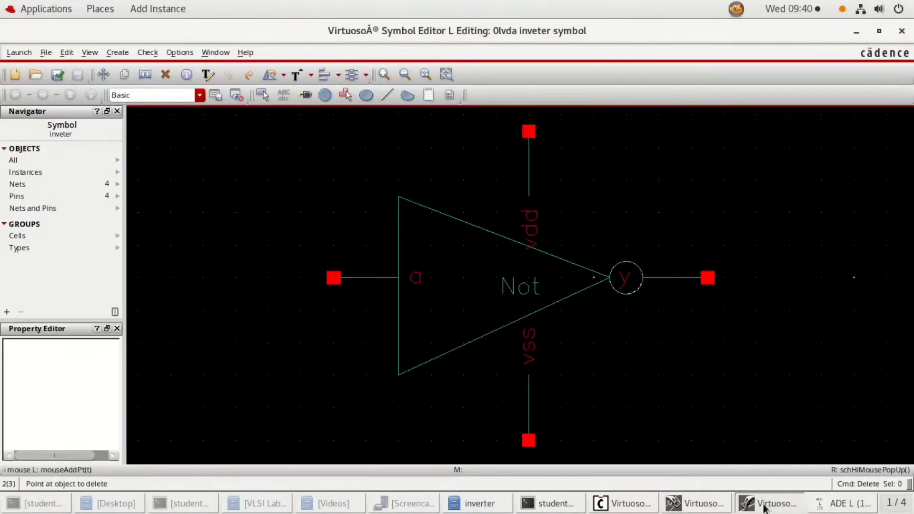
# Check and save the inveter_tst schematic, and choose nets a and y as the ADE L outputs for plotting
pyautogui.click(713, 504)
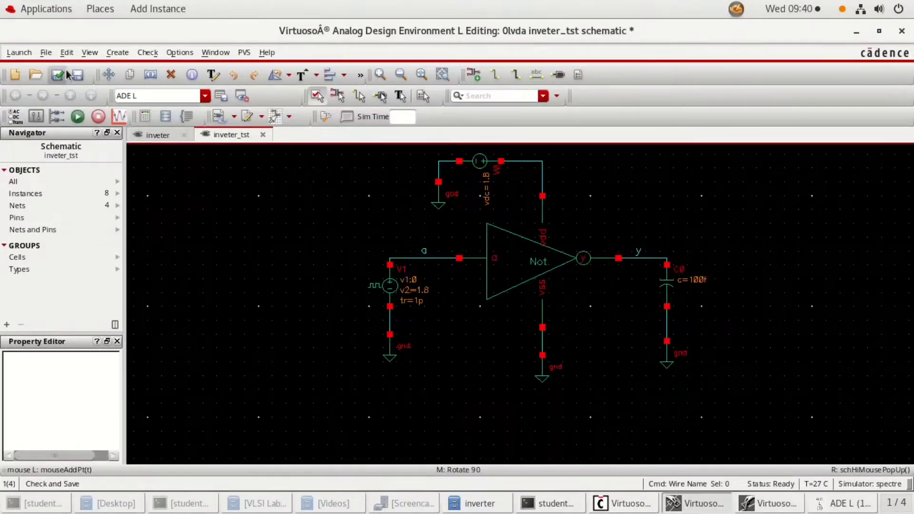
pyautogui.click(66, 74)
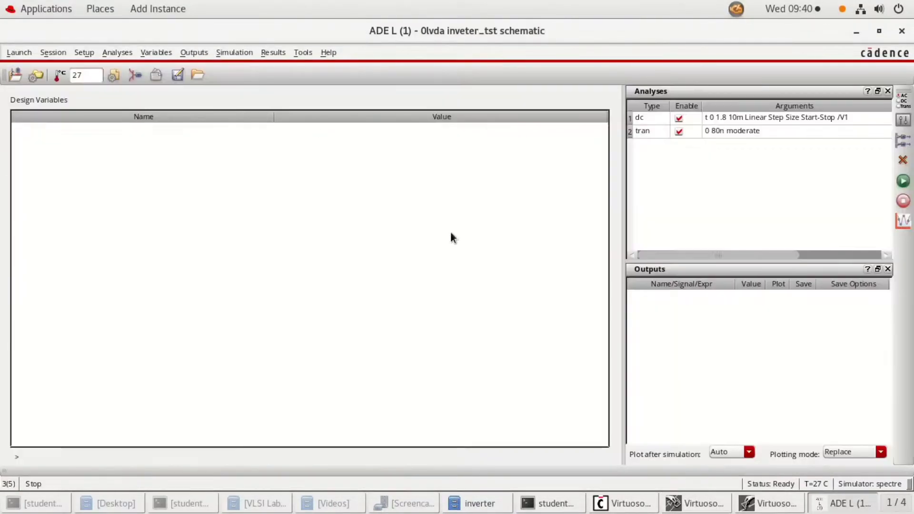
pyautogui.click(202, 53)
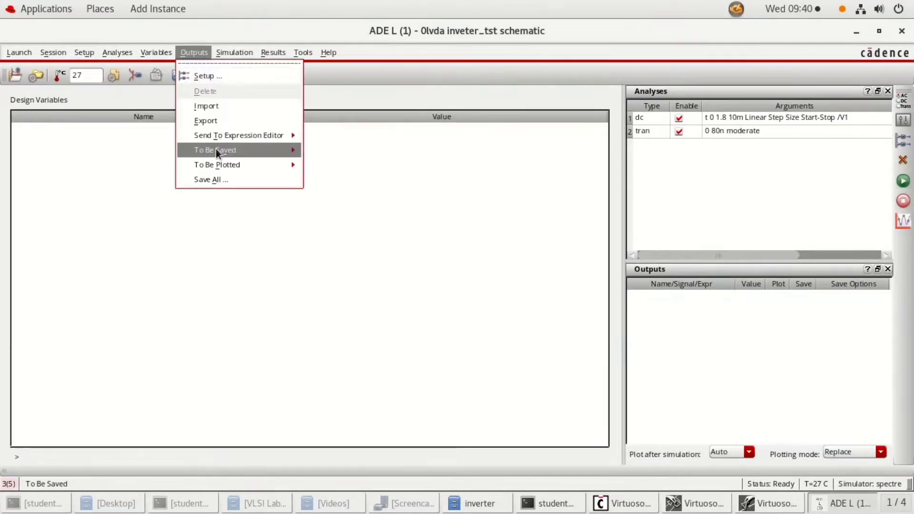
pyautogui.moveTo(220, 162)
pyautogui.click(312, 172)
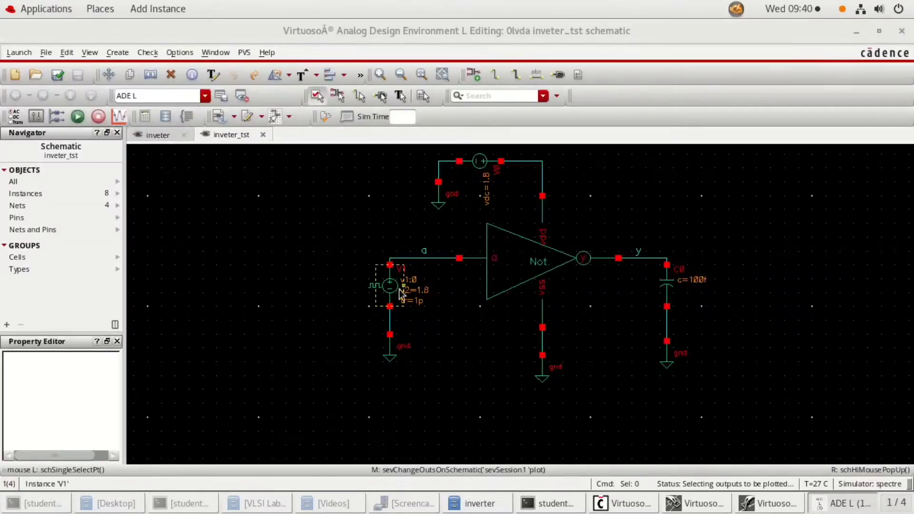
pyautogui.click(424, 260)
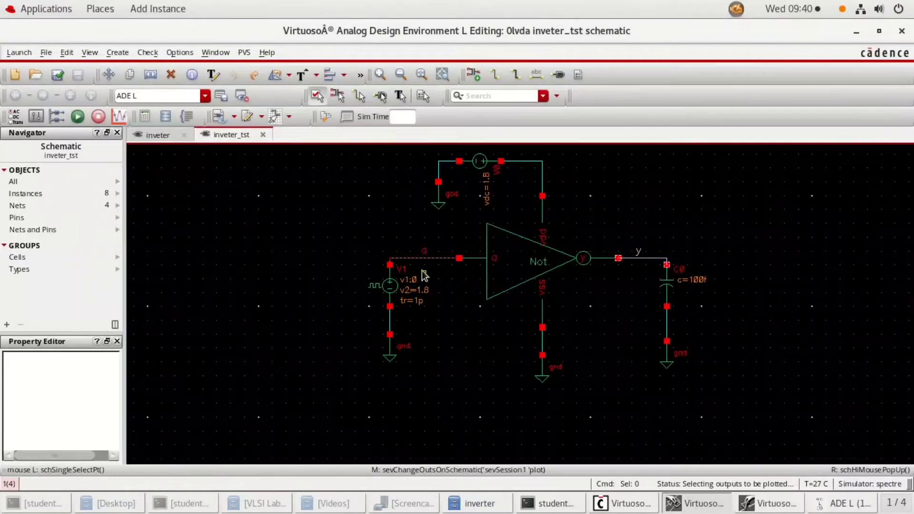
pyautogui.press('Escape')
# Netlist and run the simulation, and split the transient response of y and a into separate strips in the maximized results window
pyautogui.click(903, 181)
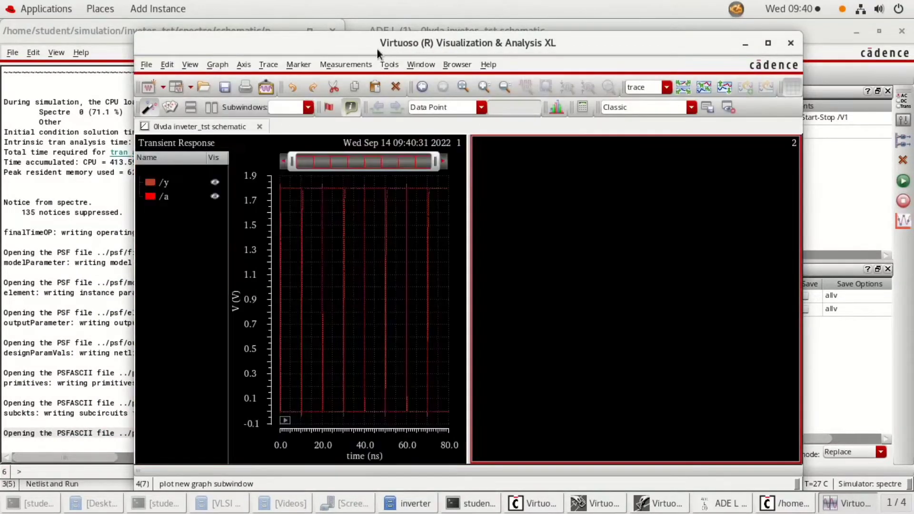
pyautogui.doubleClick(377, 42)
pyautogui.click(299, 314)
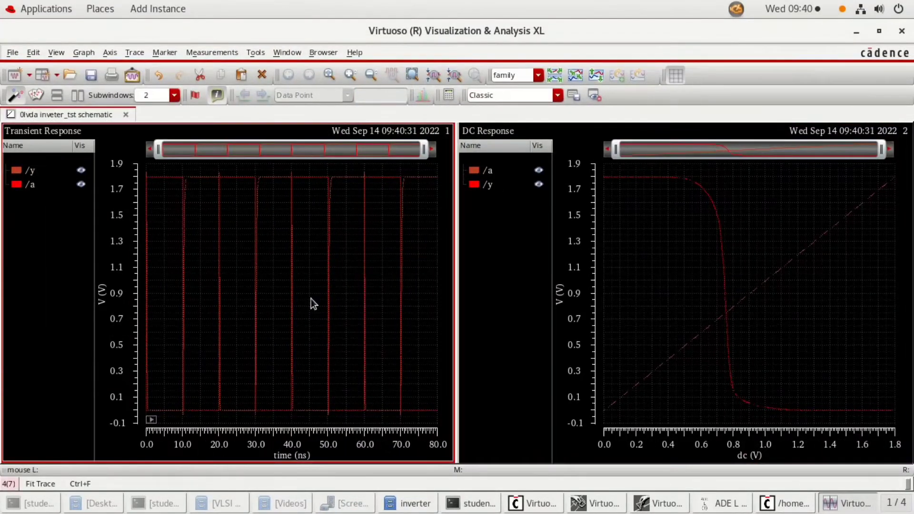
pyautogui.click(574, 76)
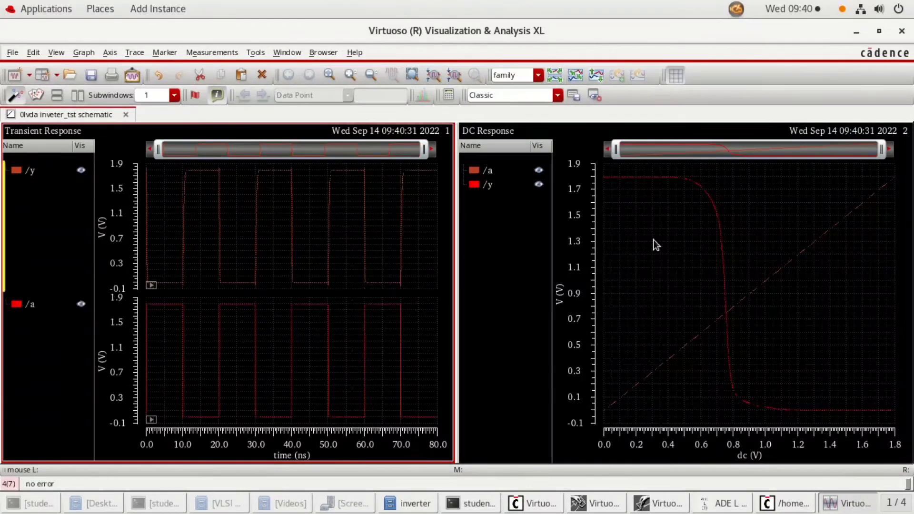
# Show the DC response alone in card layout and examine the inverter's transfer curve
pyautogui.click(496, 227)
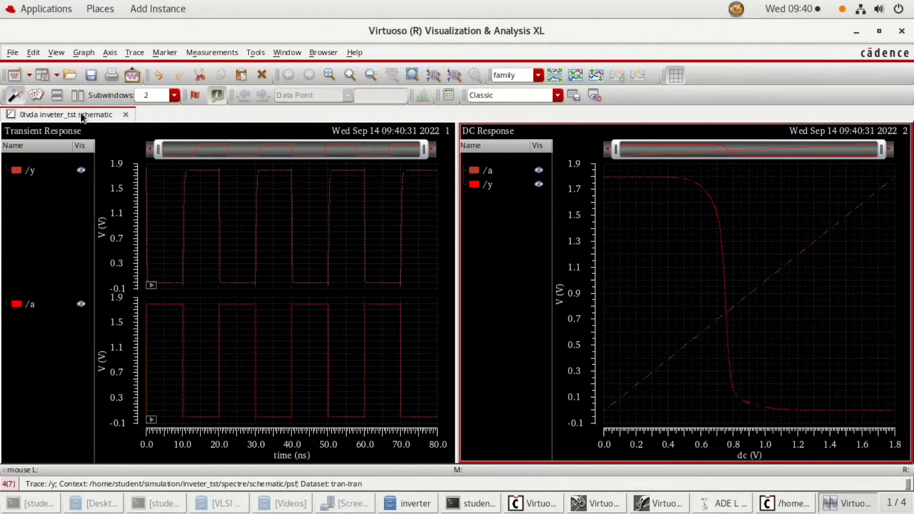
pyautogui.click(53, 97)
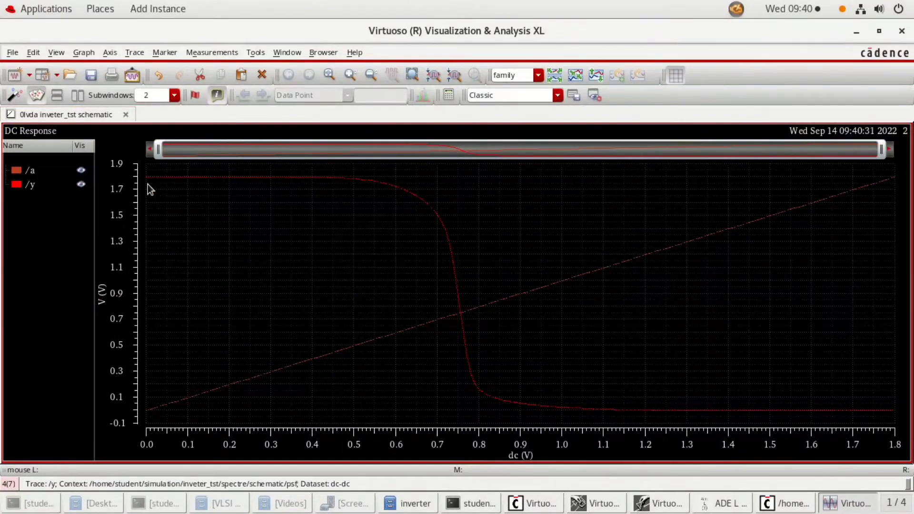
pyautogui.moveTo(240, 185)
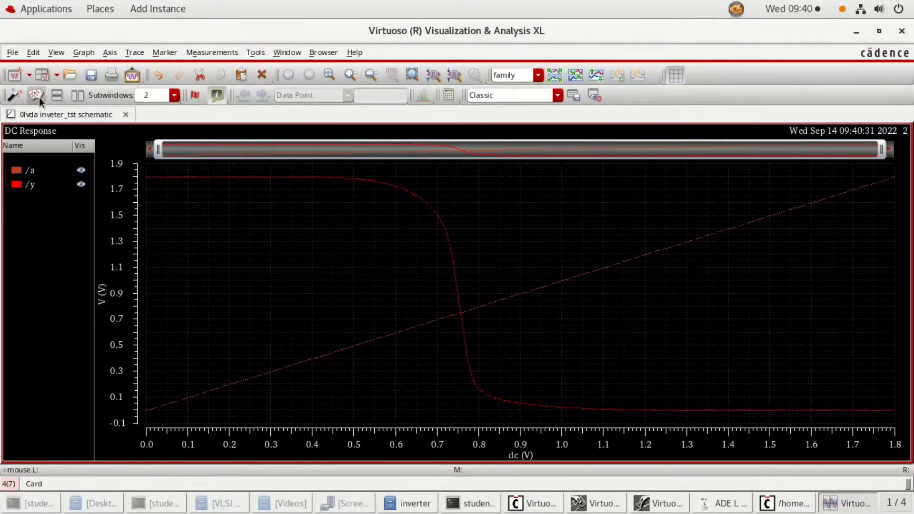
# Show the transient response alone in card layout and compare output y with input a
pyautogui.click(57, 95)
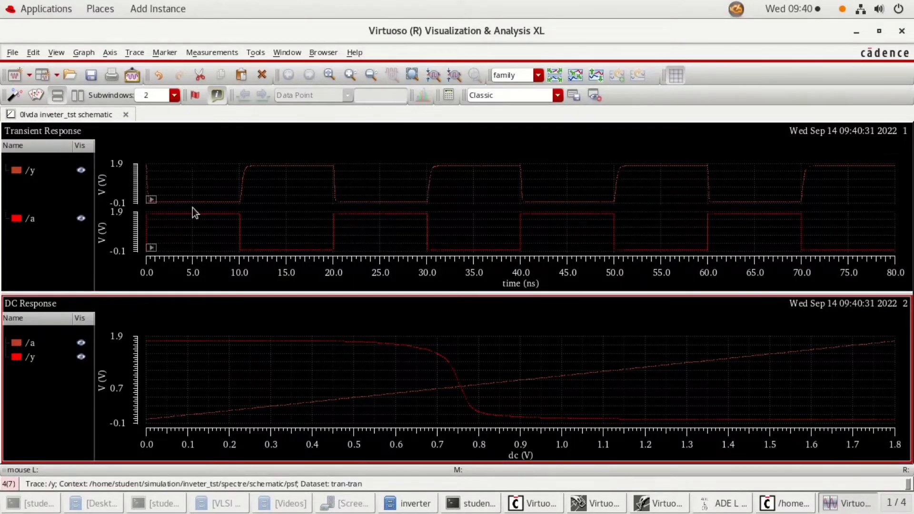
pyautogui.click(193, 207)
pyautogui.click(36, 94)
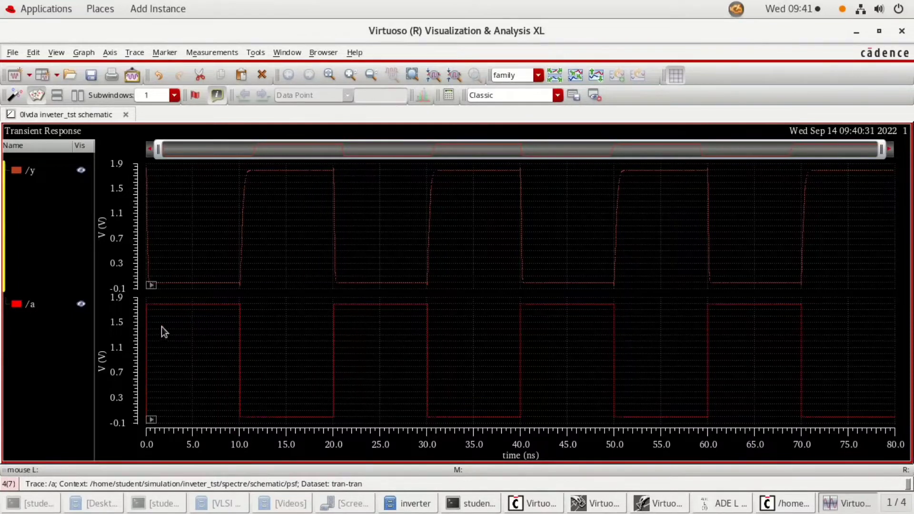
pyautogui.moveTo(172, 284)
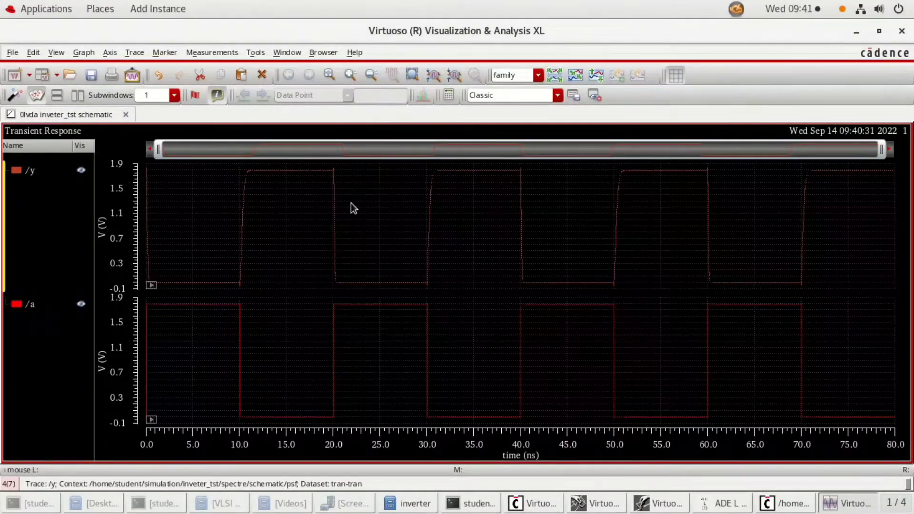
# Open the calculator's delay function with Wave selection enabled and Clip disabled, and hide the Stack to enlarge the function form
pyautogui.click(447, 95)
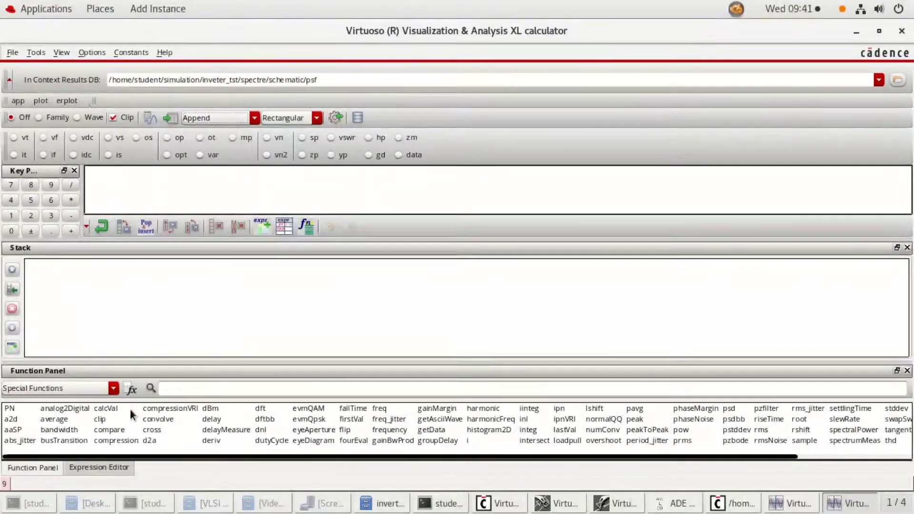
pyautogui.click(211, 420)
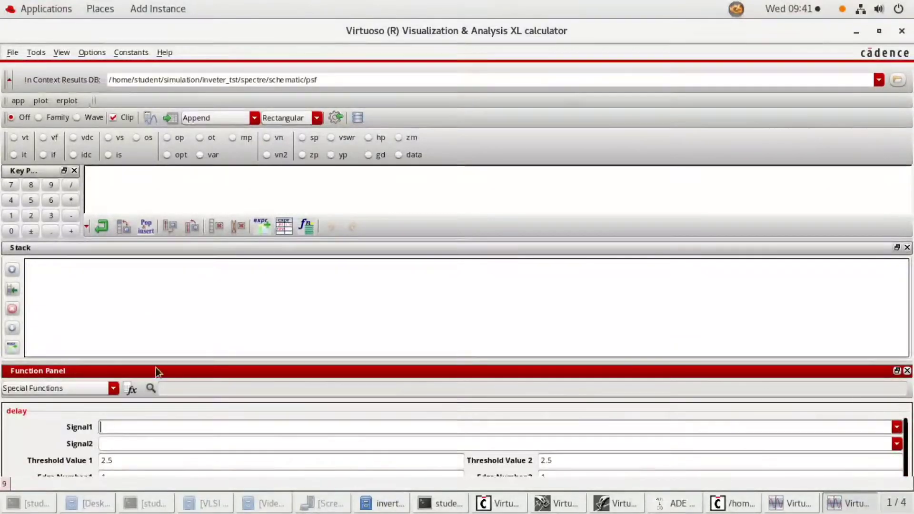
pyautogui.click(79, 118)
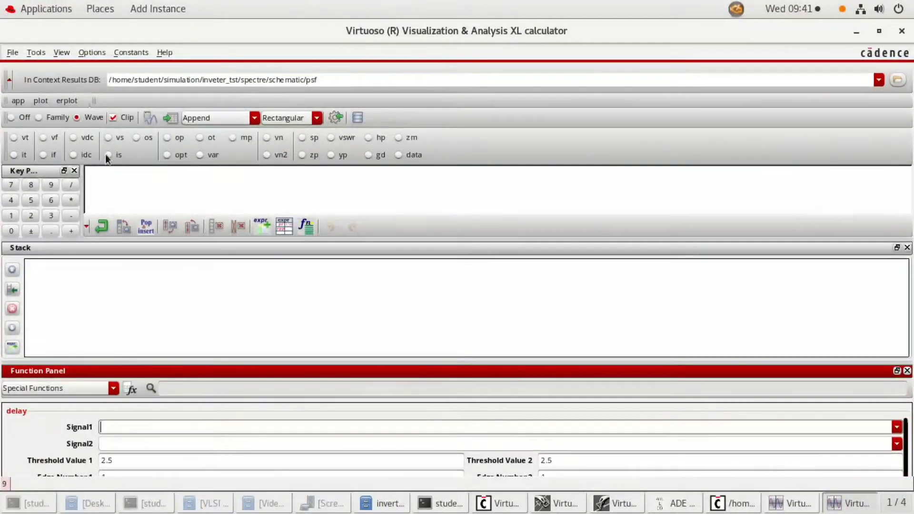
pyautogui.click(116, 119)
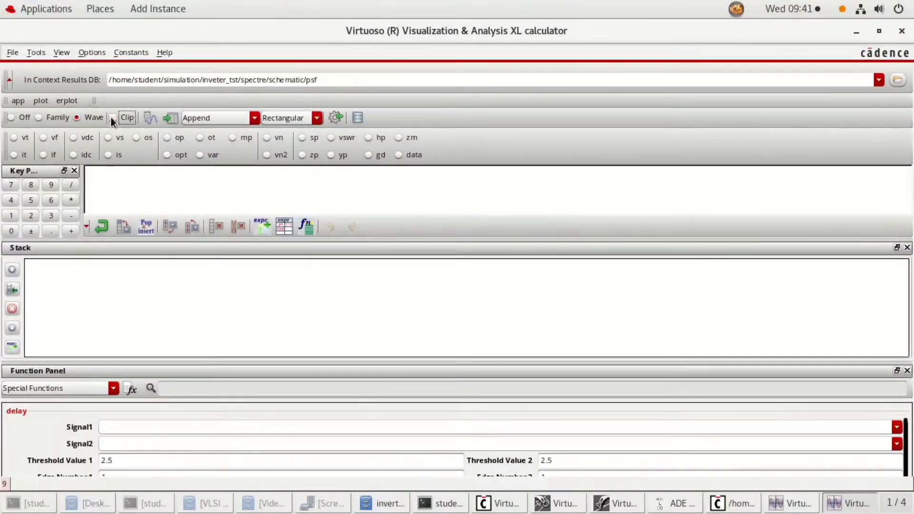
pyautogui.click(907, 248)
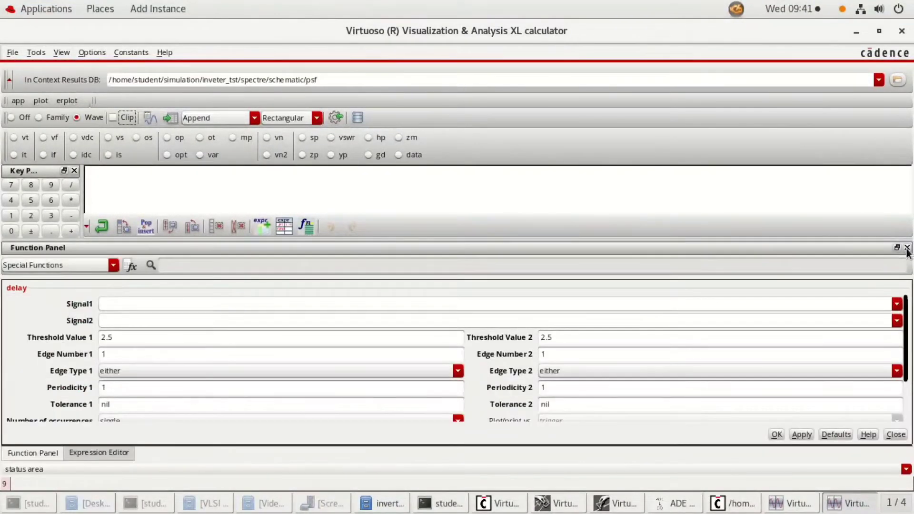
# Assign the transient trace of a as Signal1 and the trace of y as Signal2 of the delay function
pyautogui.click(106, 304)
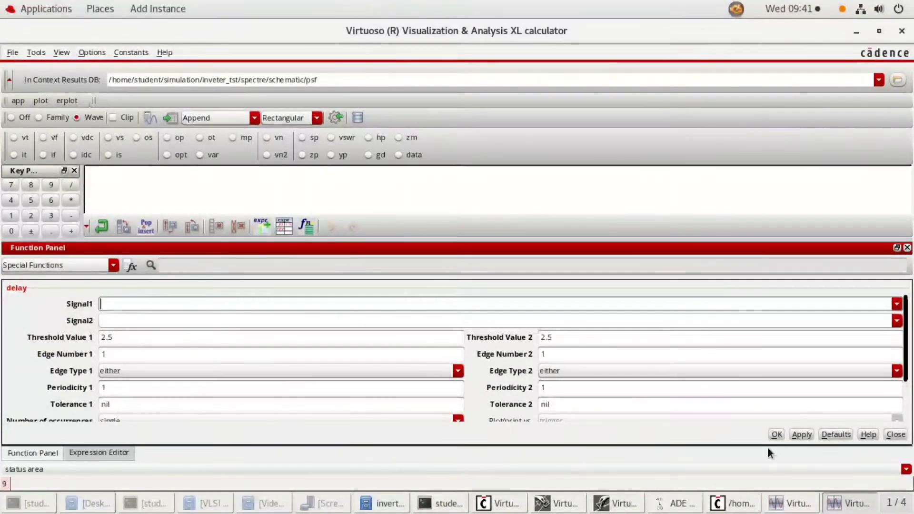
pyautogui.click(795, 503)
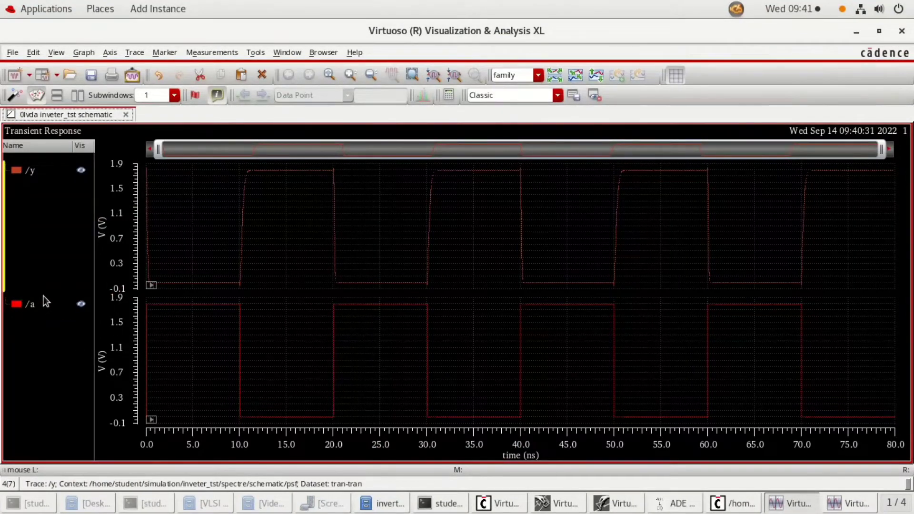
pyautogui.click(25, 305)
pyautogui.click(108, 322)
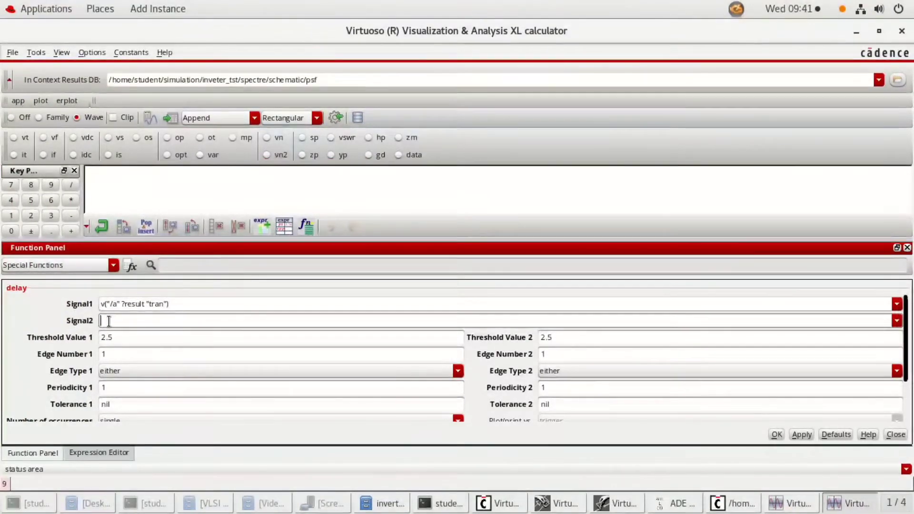
pyautogui.click(791, 503)
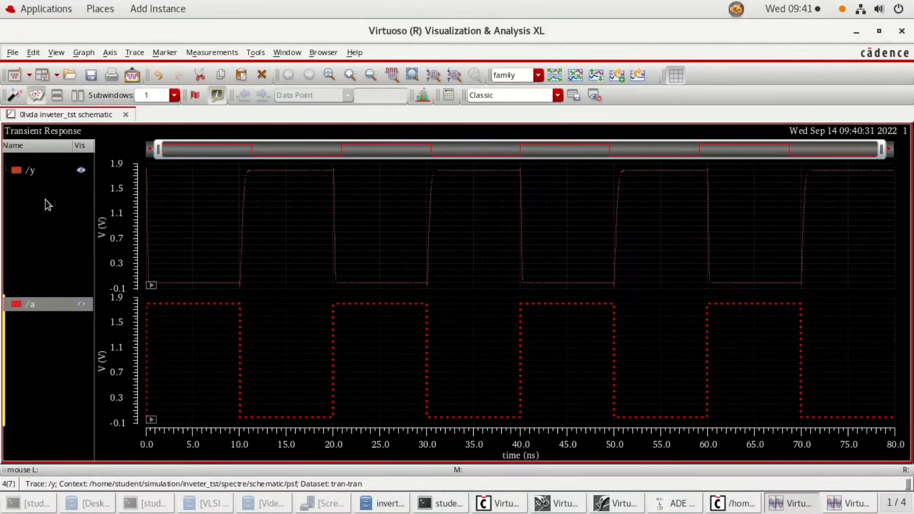
pyautogui.click(33, 176)
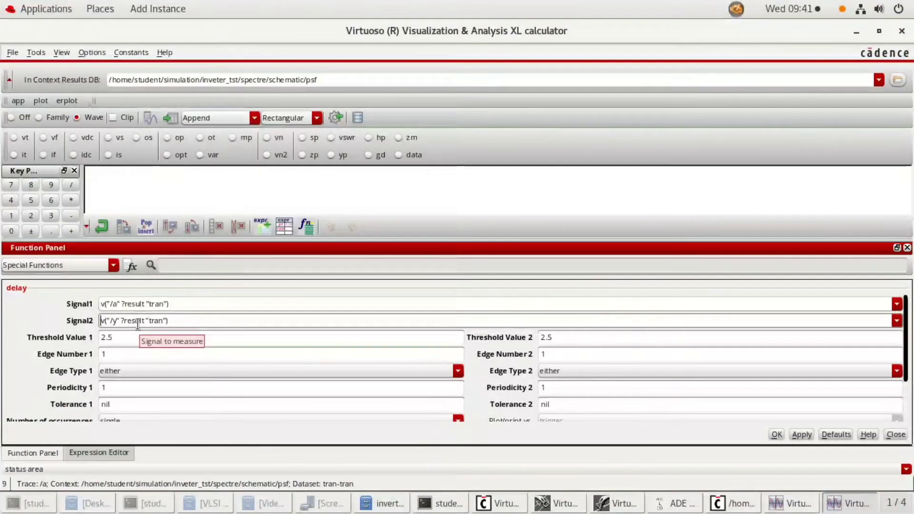
# Set both Threshold Value 1 and Threshold Value 2 of the delay function to 0.75
pyautogui.moveTo(128, 337); pyautogui.dragTo(82, 336)
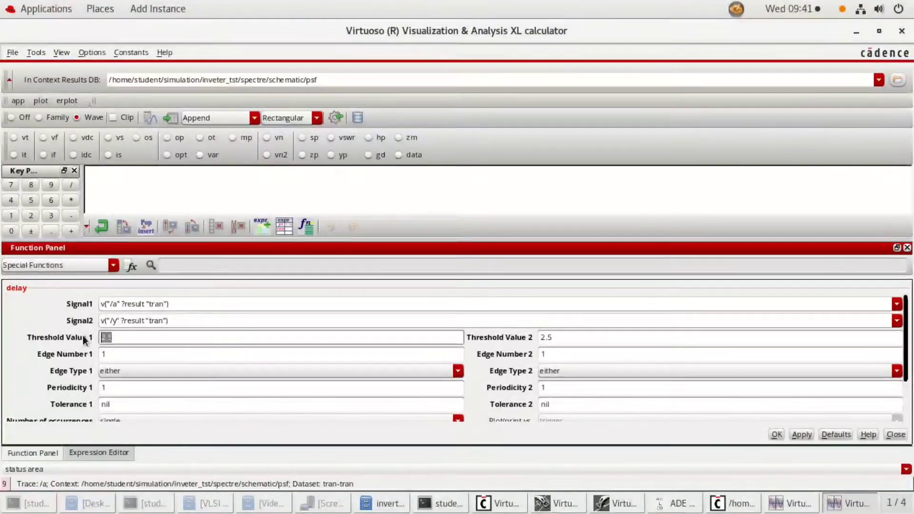
pyautogui.write('0.75')
pyautogui.click(570, 332)
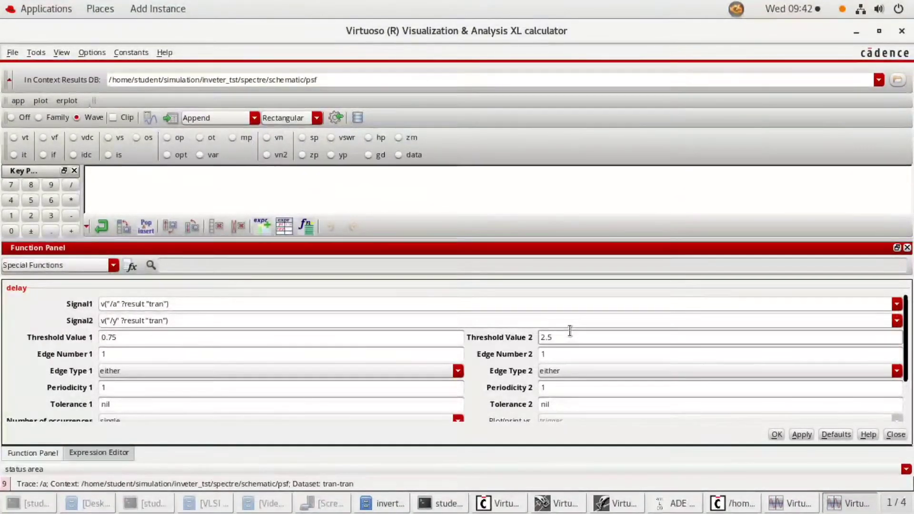
pyautogui.press('BackSpace')
pyautogui.press('BackSpace')
pyautogui.press('BackSpace')
pyautogui.write('0.75')
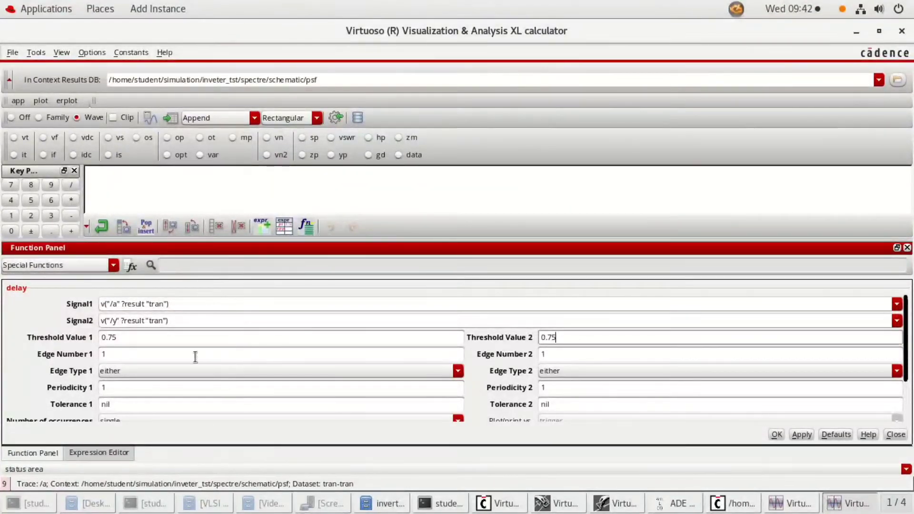
# Set both edge numbers to 2, with Edge Type 1 rising and Edge Type 2 falling
pyautogui.moveTo(107, 354); pyautogui.dragTo(98, 351)
pyautogui.write('2')
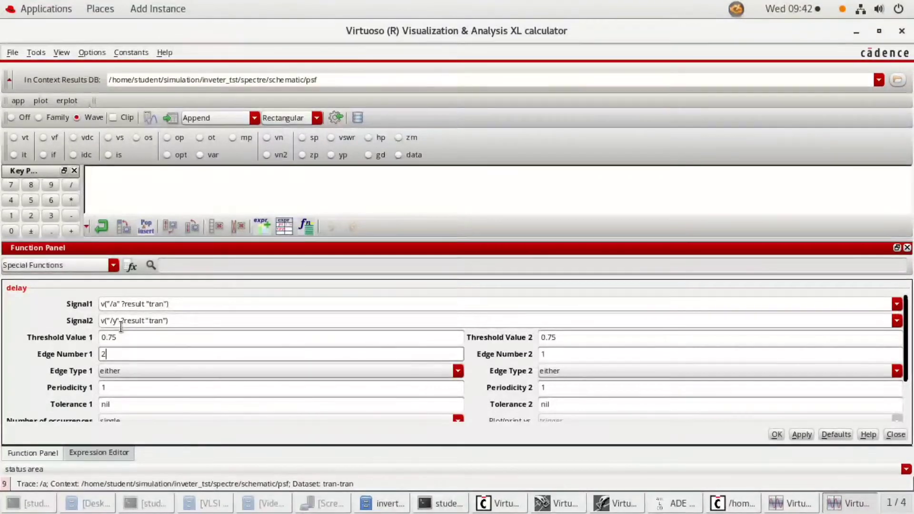
pyautogui.click(540, 354)
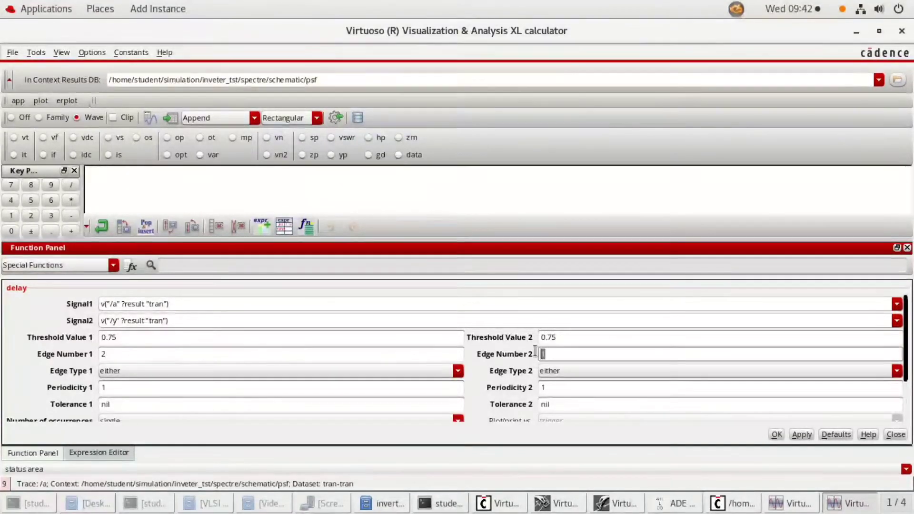
pyautogui.write('2')
pyautogui.click(130, 372)
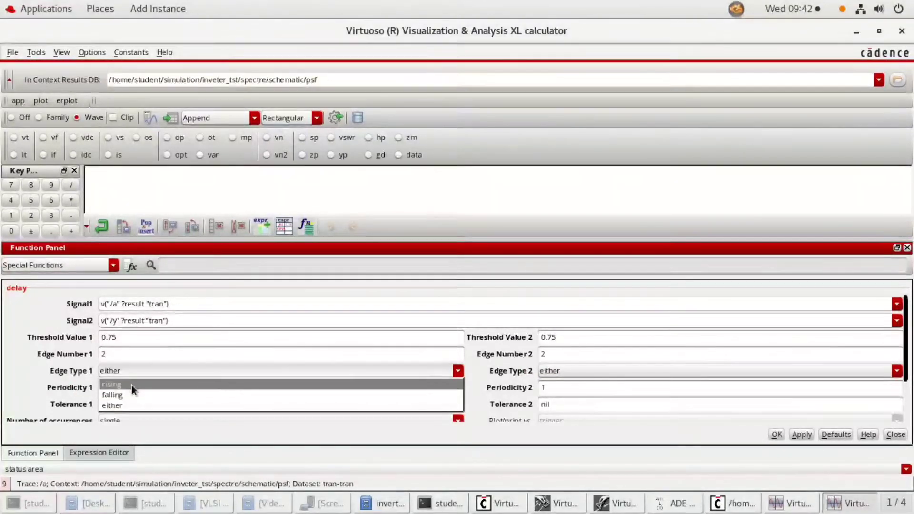
pyautogui.click(131, 384)
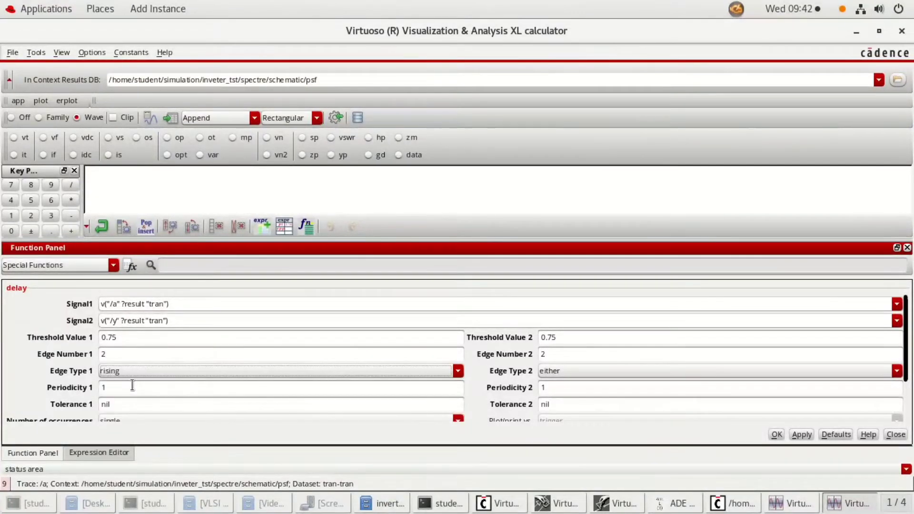
pyautogui.click(553, 371)
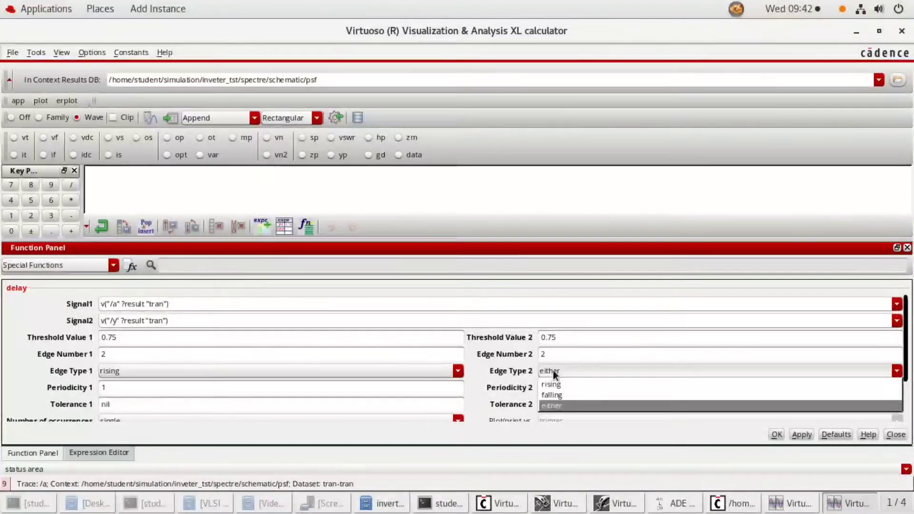
pyautogui.click(553, 394)
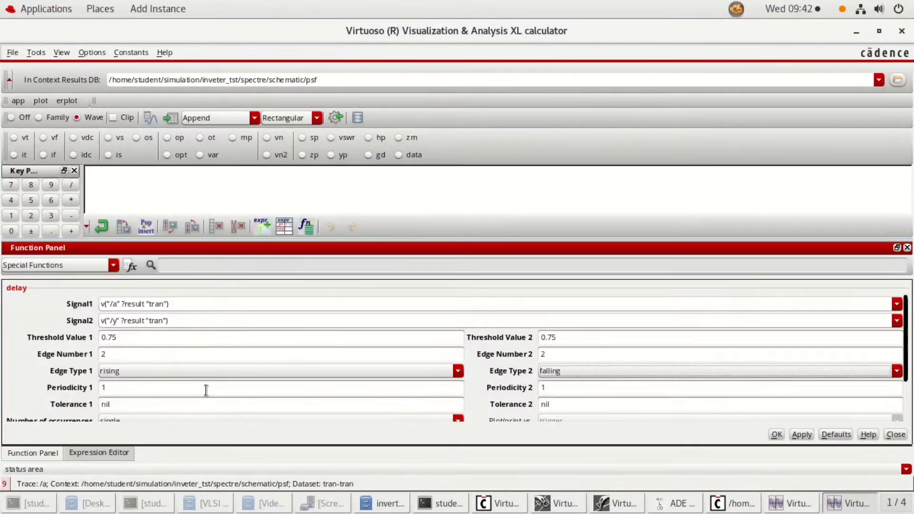
# Apply the rising-to-falling delay expression, evaluate it in a results table, and return to the calculator
pyautogui.scroll(-2, 208, 388)
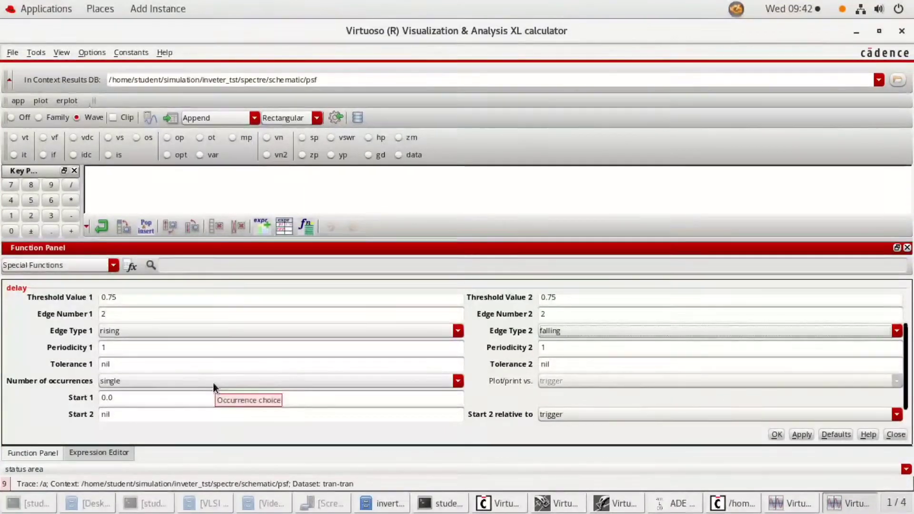
pyautogui.click(801, 434)
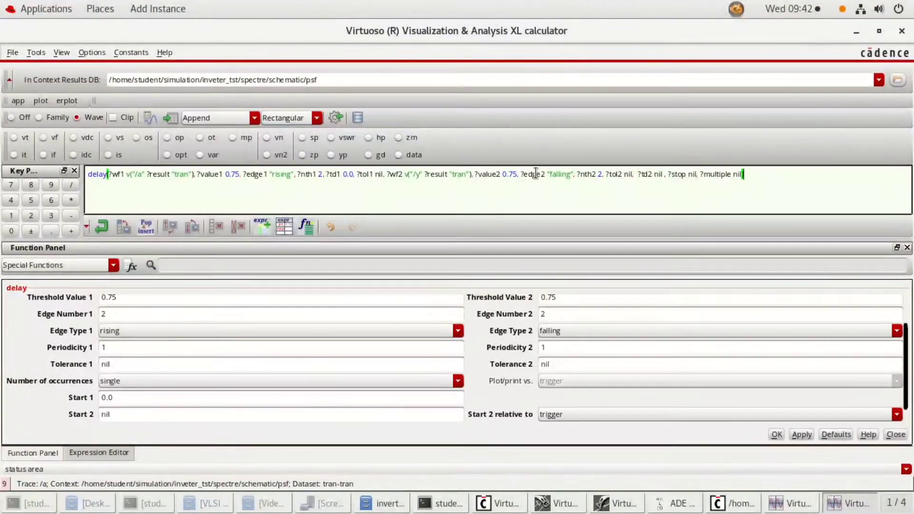
pyautogui.click(169, 118)
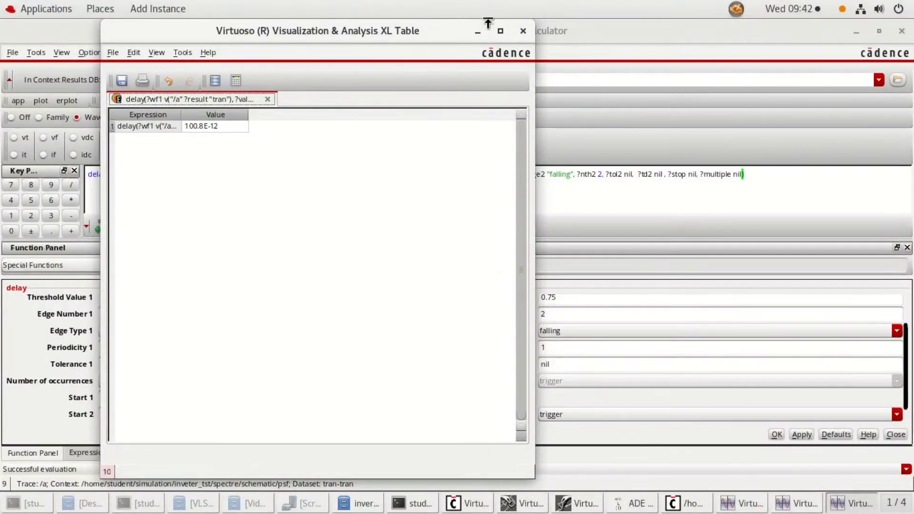
pyautogui.click(238, 85)
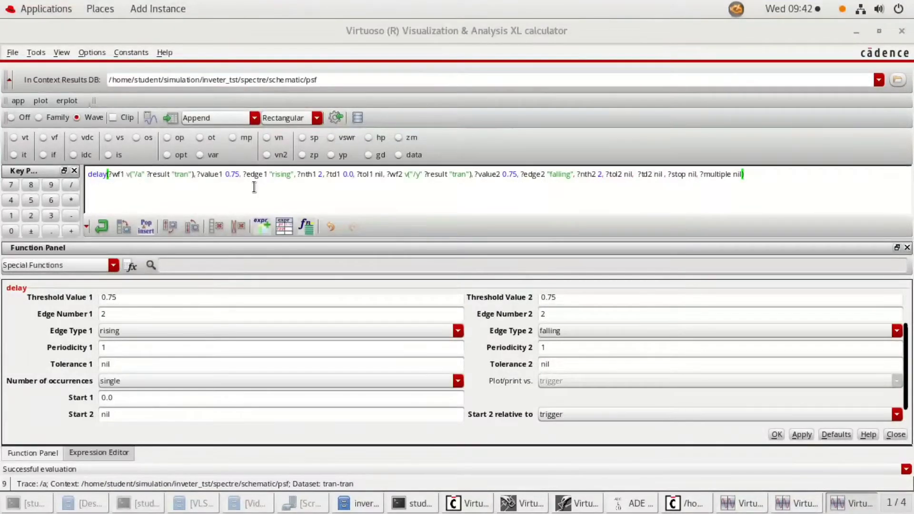
# Switch Edge Type 1 to falling and Edge Type 2 to rising, and evaluate the new delay expression in the table
pyautogui.click(210, 331)
pyautogui.click(186, 354)
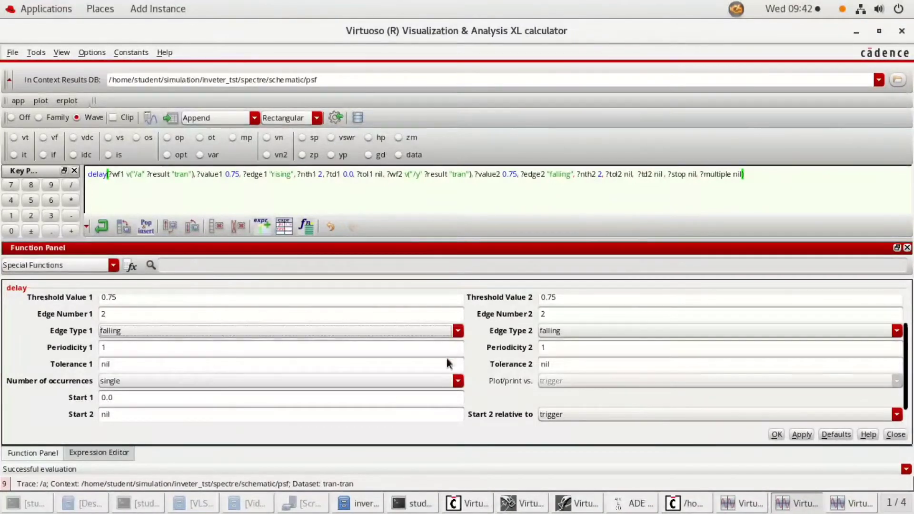
pyautogui.click(572, 334)
pyautogui.click(566, 344)
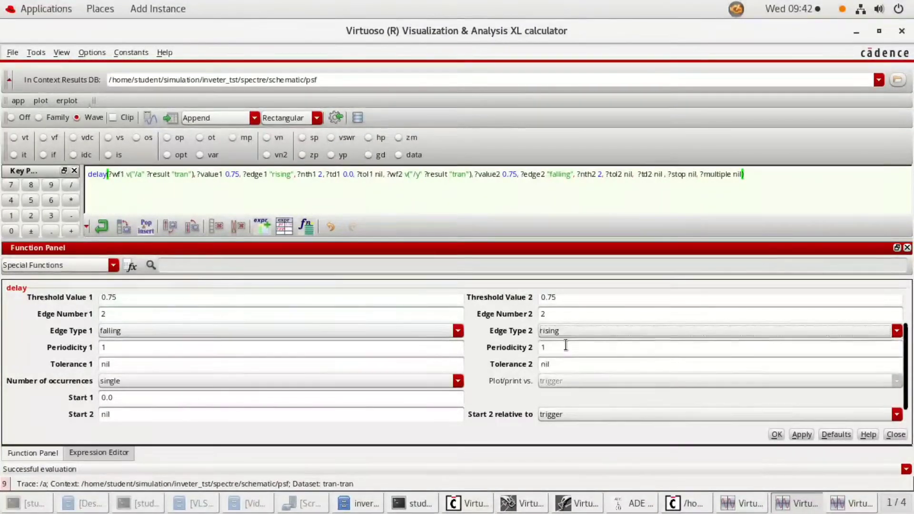
pyautogui.click(801, 434)
pyautogui.click(169, 118)
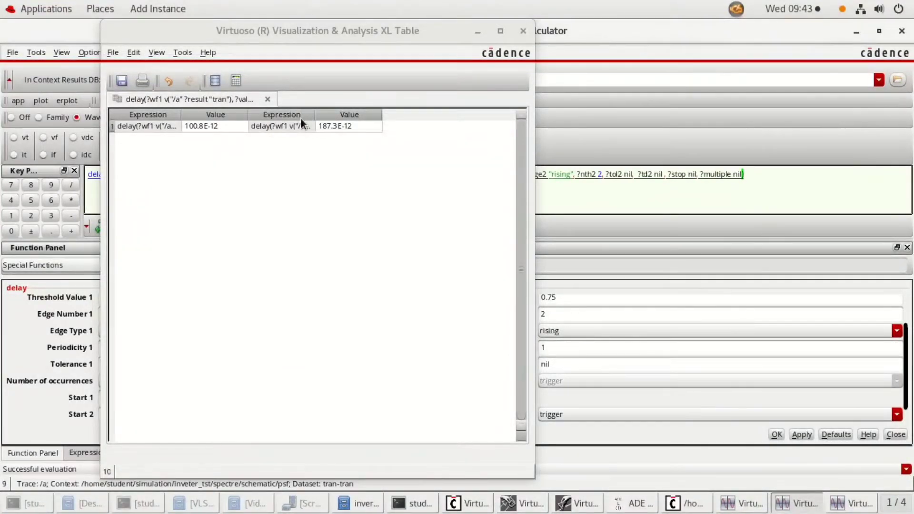
# Close the delay table, the calculator, the waveform window and the simulation log
pyautogui.click(523, 31)
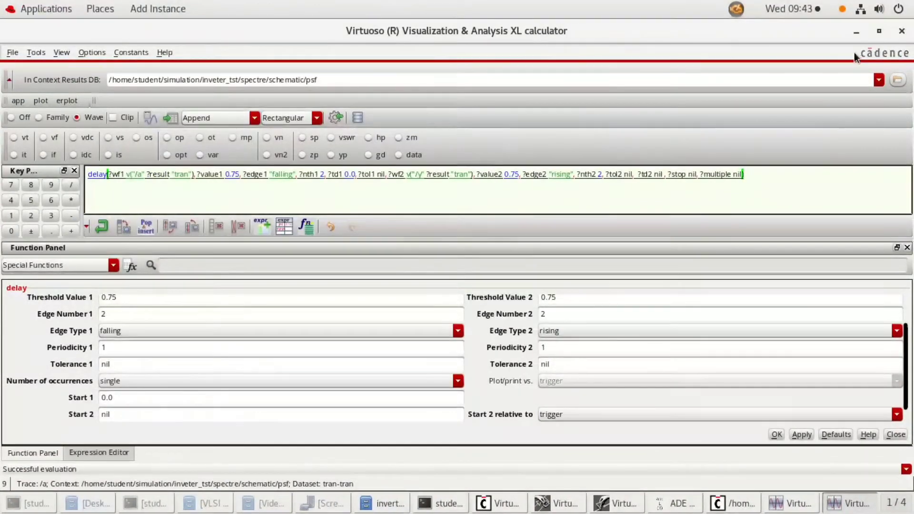
pyautogui.click(901, 32)
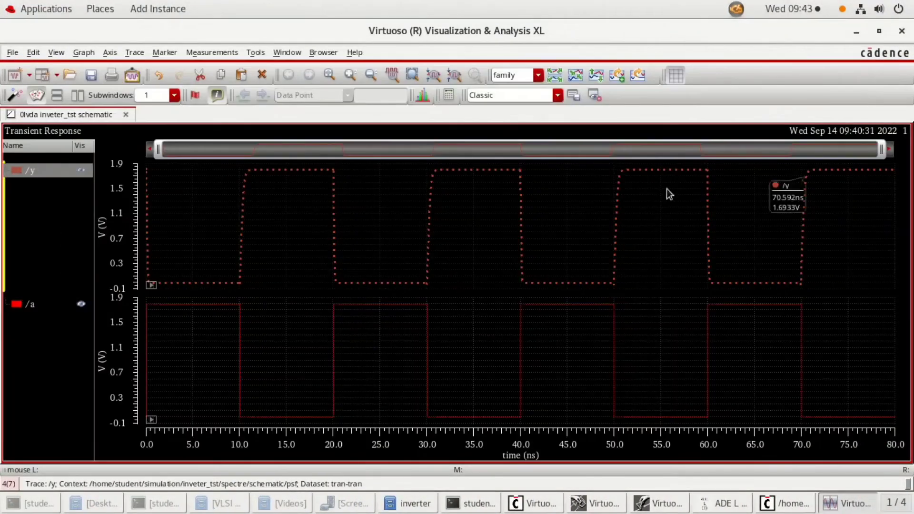
pyautogui.click(902, 32)
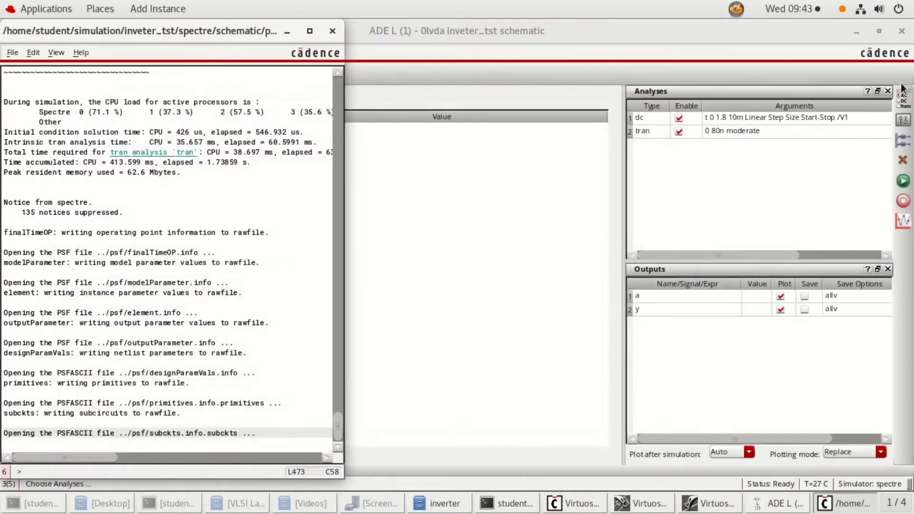
pyautogui.click(332, 32)
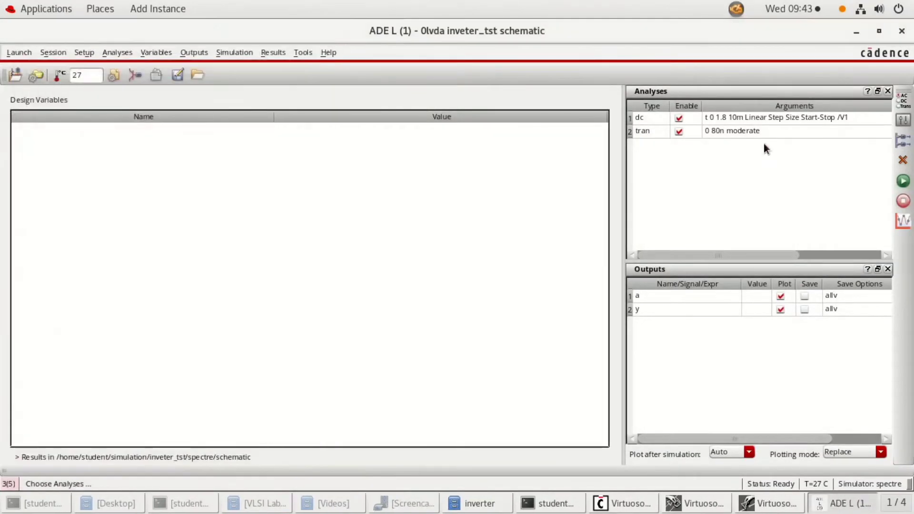
# Close the ADE L session, saving its current state as state1 in the ~/.artist_states directory
pyautogui.click(902, 31)
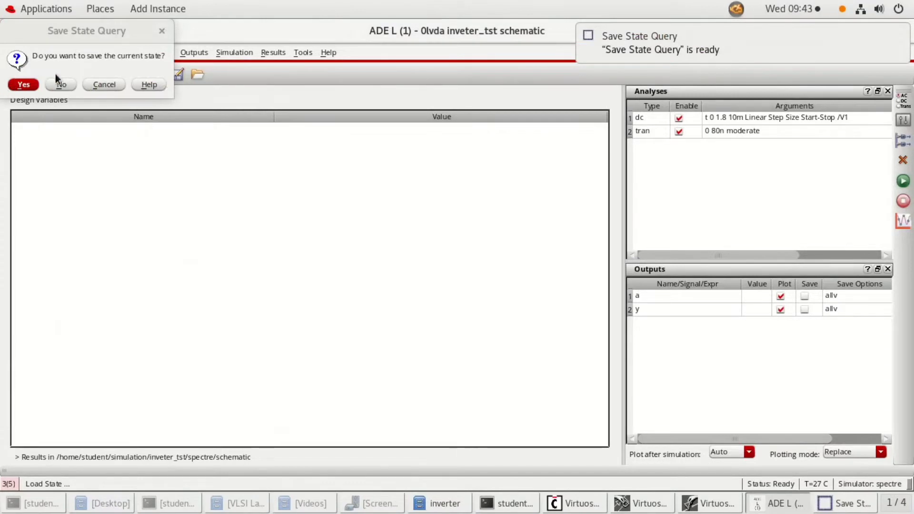
pyautogui.click(23, 84)
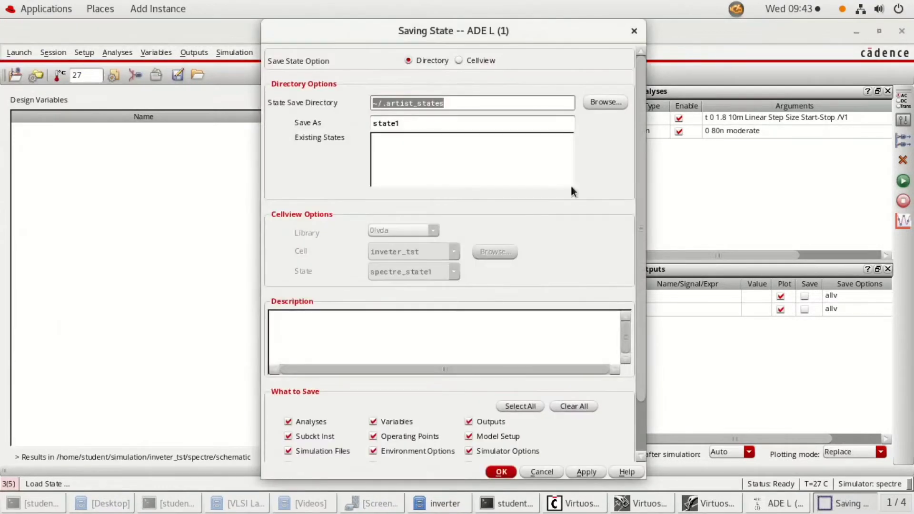
pyautogui.click(502, 471)
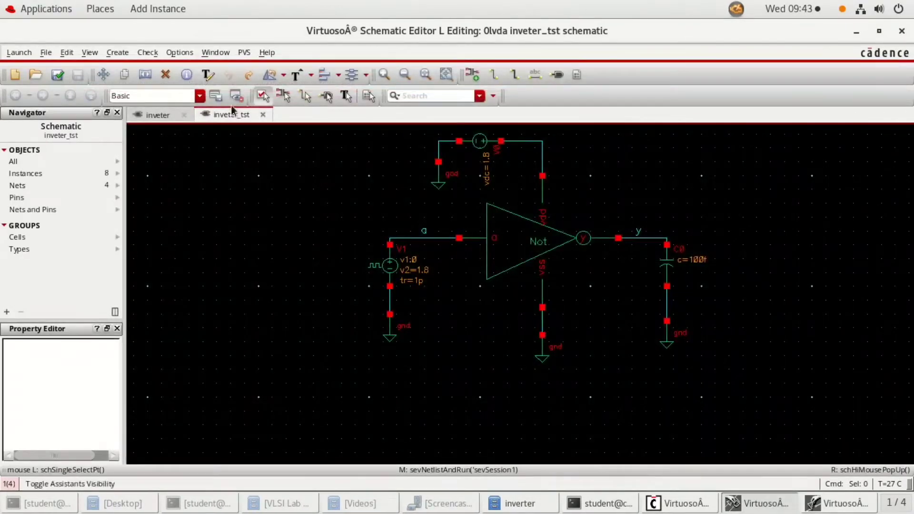
# Create a new layout view of the inveter cell in Layout XL with automatic configuration, and maximize the layout window
pyautogui.click(154, 115)
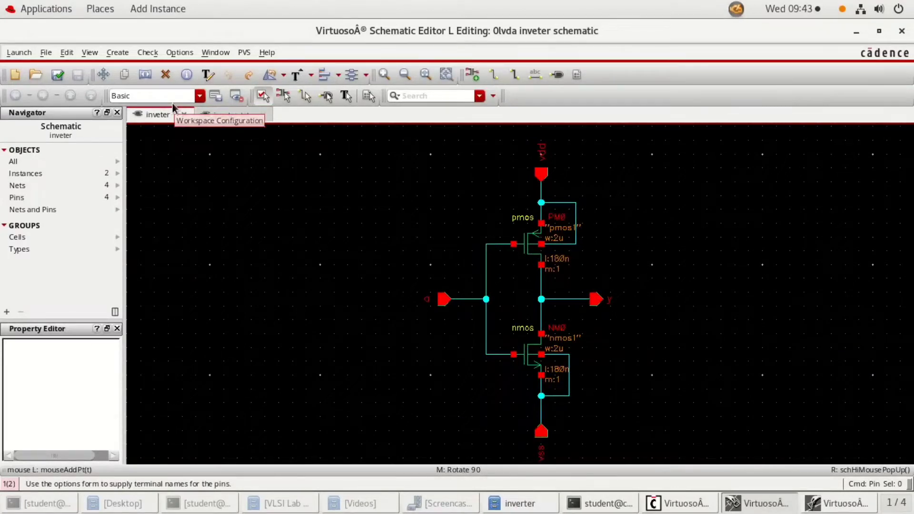
pyautogui.click(14, 51)
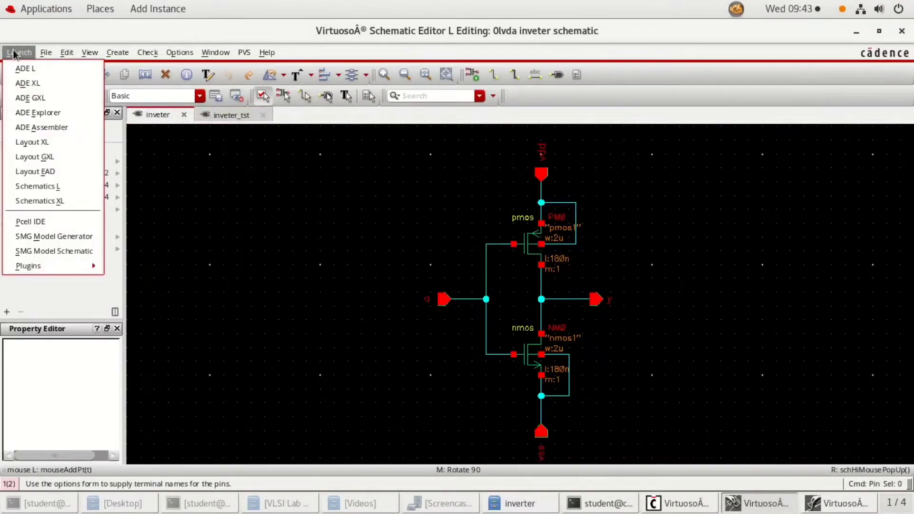
pyautogui.click(38, 144)
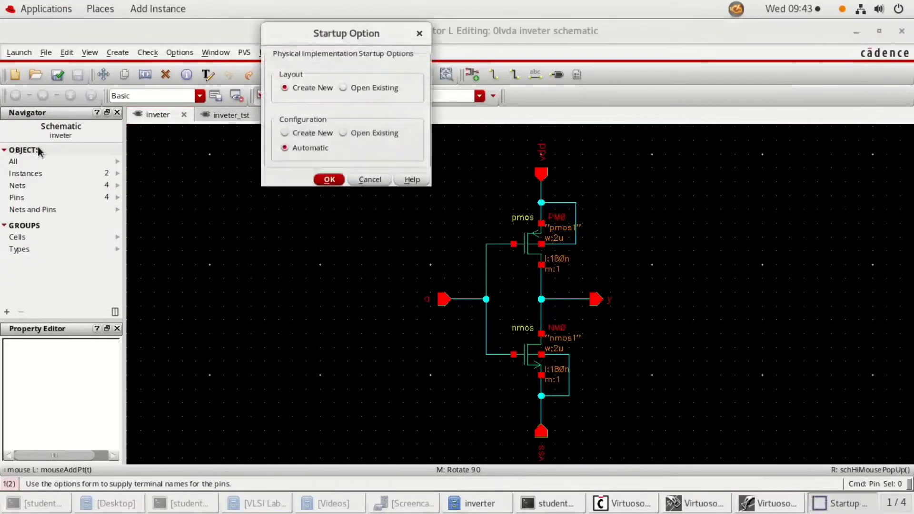
pyautogui.click(324, 182)
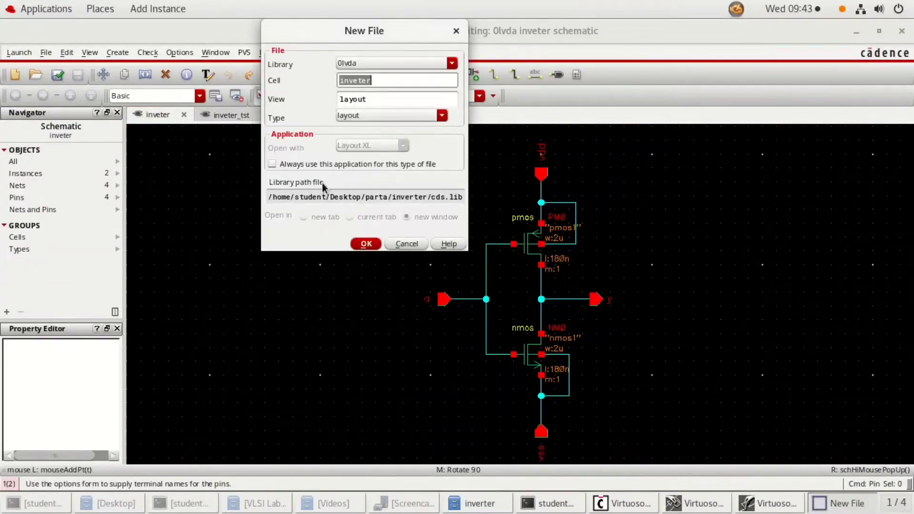
pyautogui.click(373, 243)
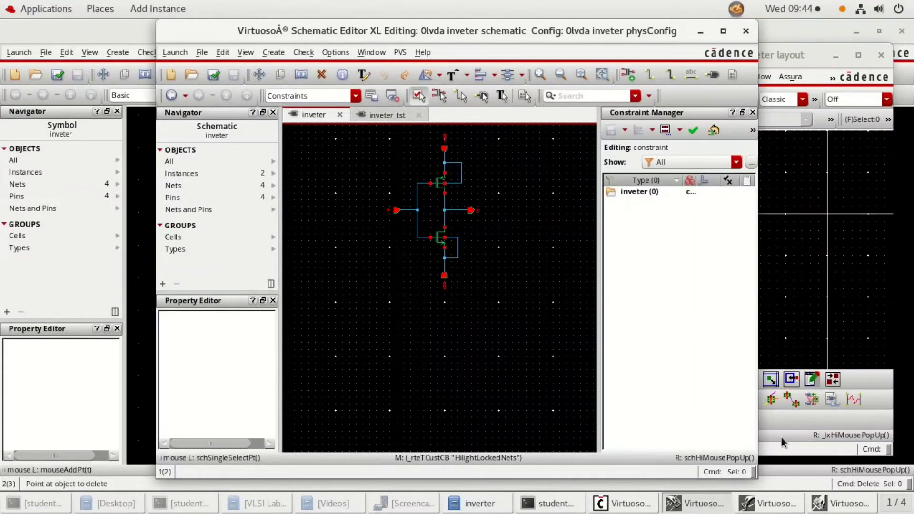
pyautogui.click(842, 504)
pyautogui.doubleClick(673, 59)
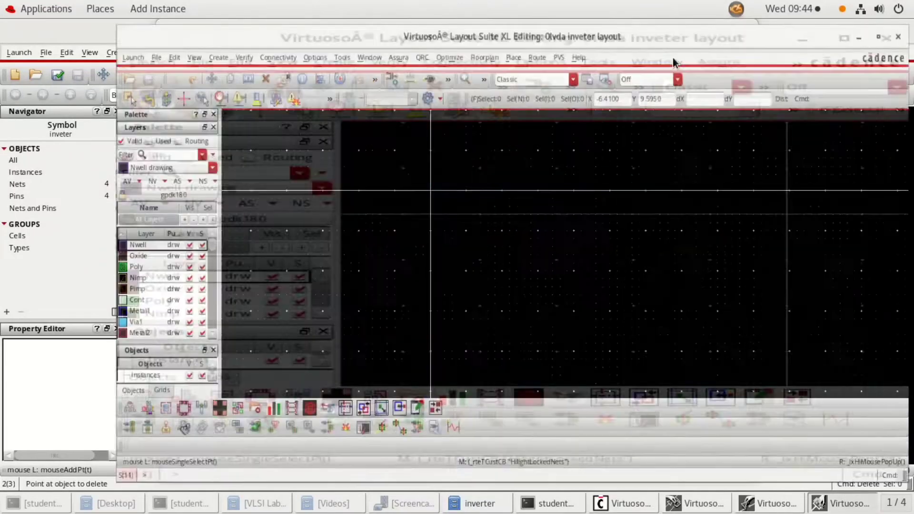
# Generate the inverter layout from the source schematic with instances, I/O pins and PR boundary, using a minimum separation of 0.12
pyautogui.click(171, 76)
pyautogui.click(183, 54)
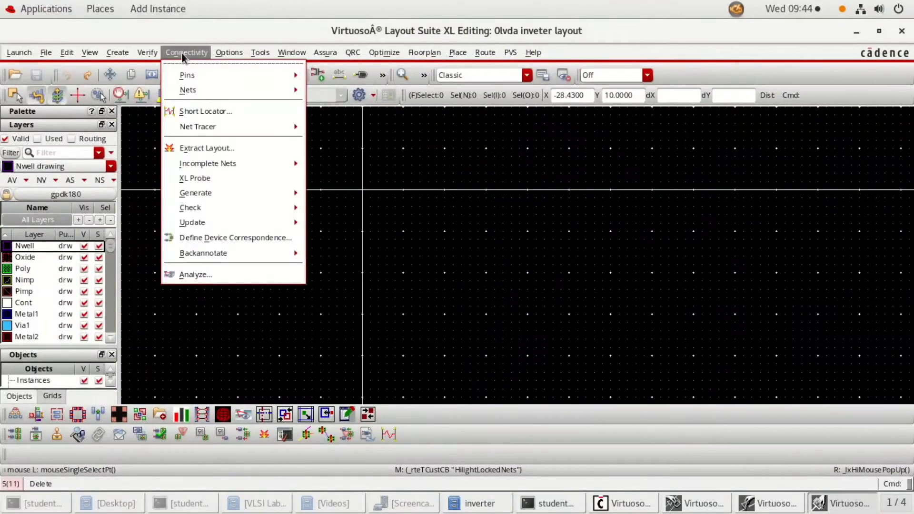
pyautogui.moveTo(201, 195)
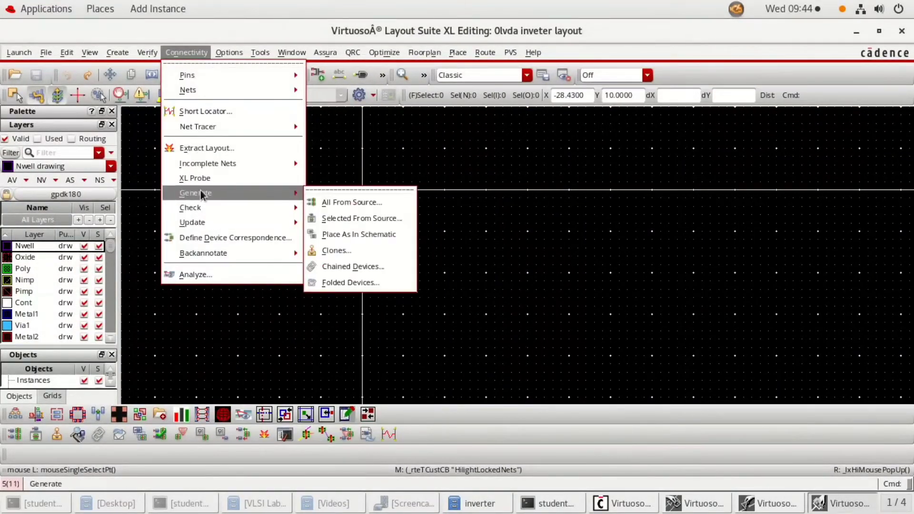
pyautogui.click(337, 204)
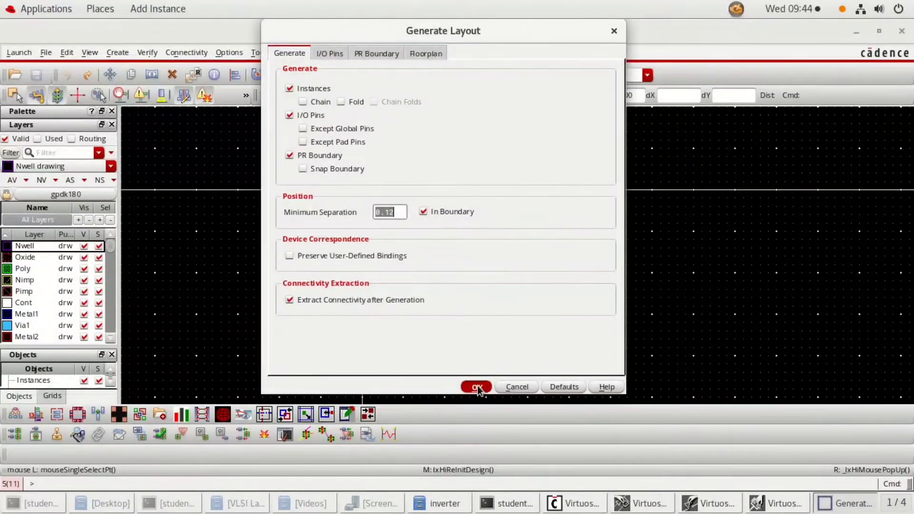
pyautogui.click(477, 387)
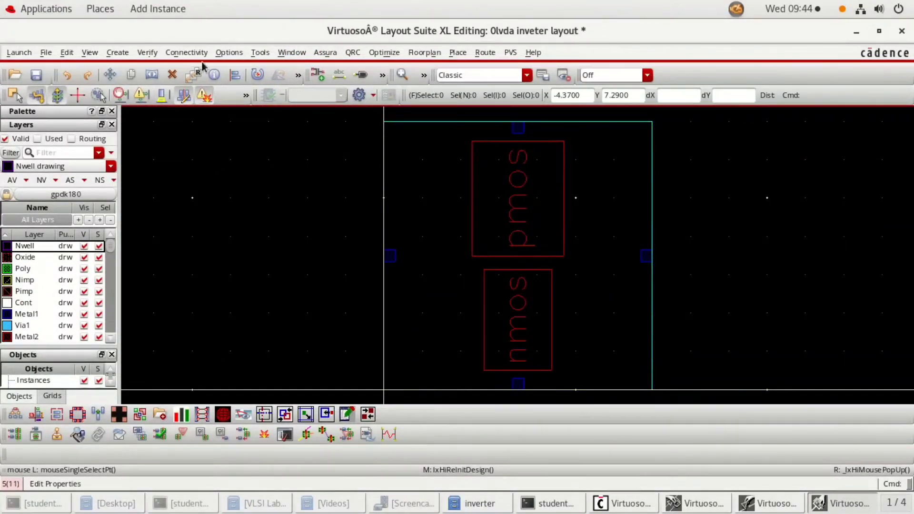
# Stretch the PR boundary's right and upper edges outward to about 10.4 wide by 10.1 high
pyautogui.scroll(-1, 312, 217)
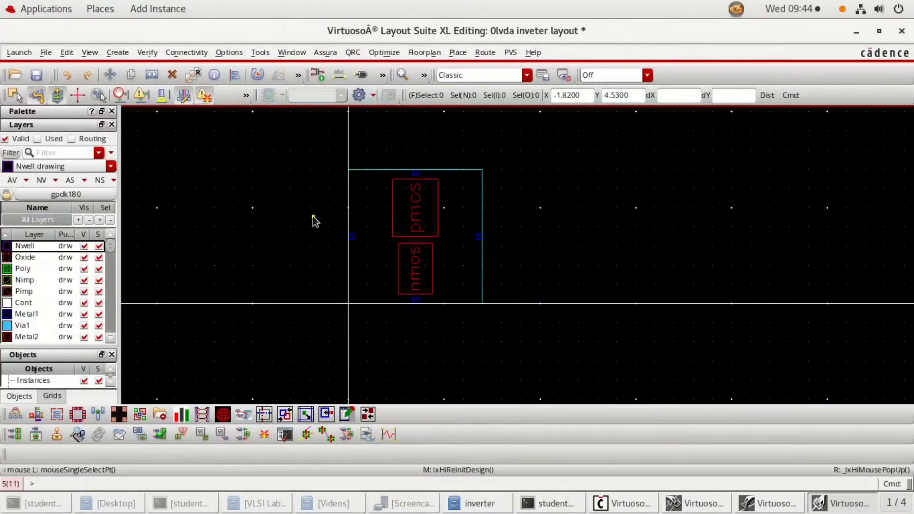
pyautogui.press('s')
pyautogui.click(482, 204)
pyautogui.click(548, 213)
pyautogui.click(498, 169)
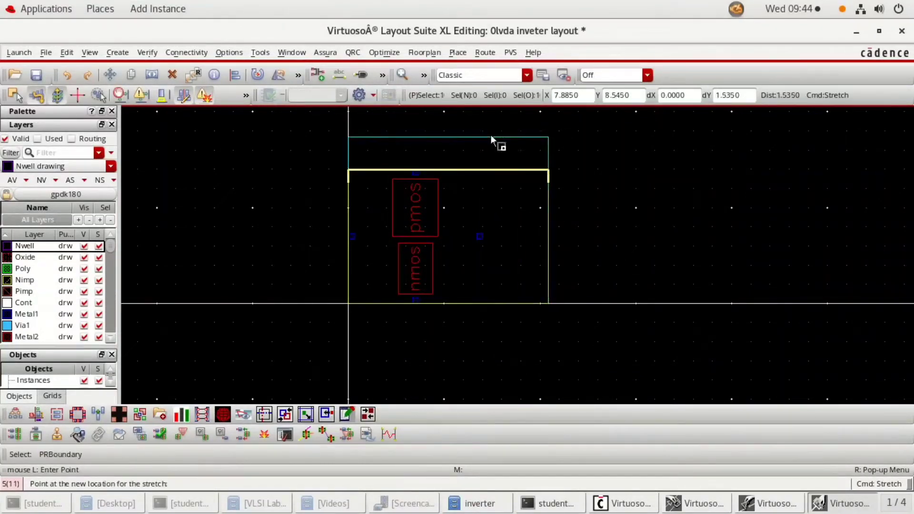
pyautogui.click(490, 111)
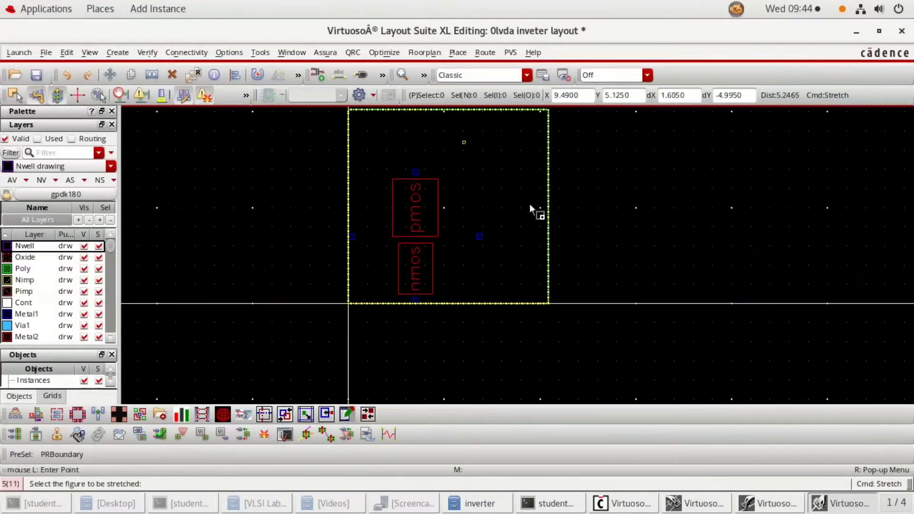
# Place the layout components as in the schematic, accepting that all components in the cellview are moved
pyautogui.click(184, 52)
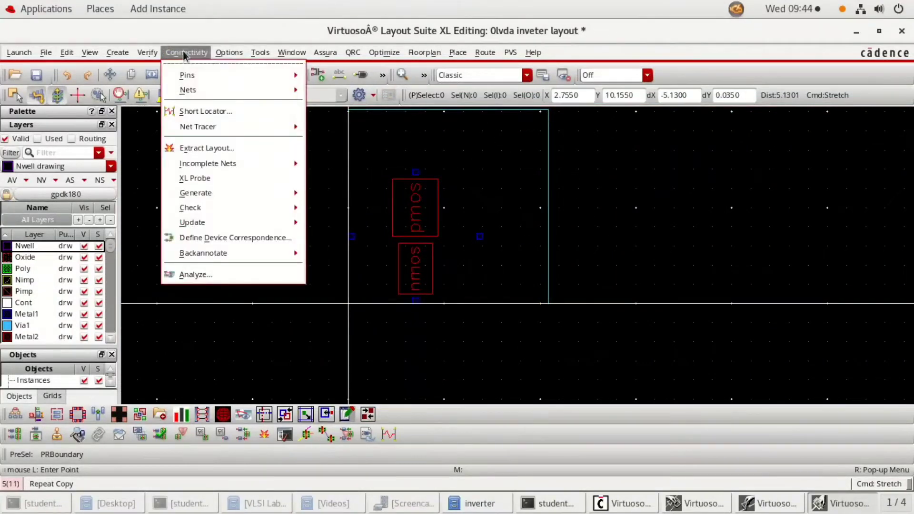
pyautogui.moveTo(214, 196)
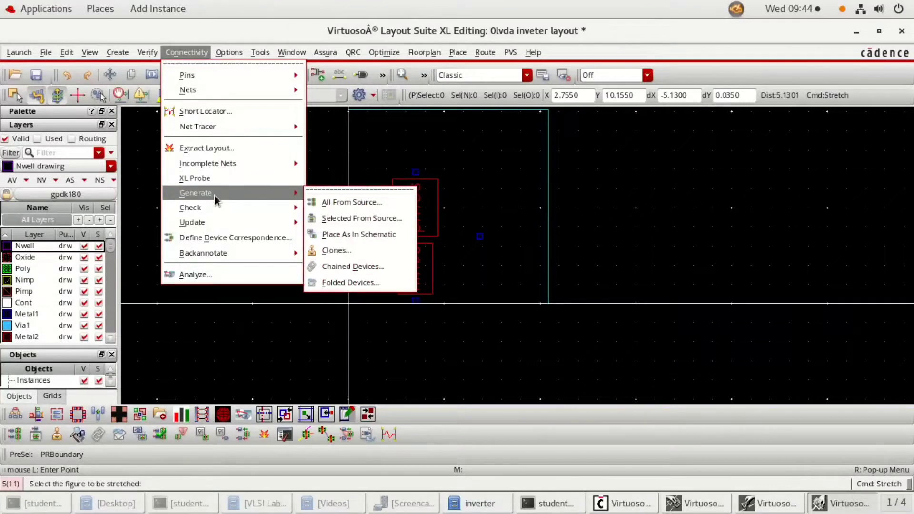
pyautogui.click(327, 218)
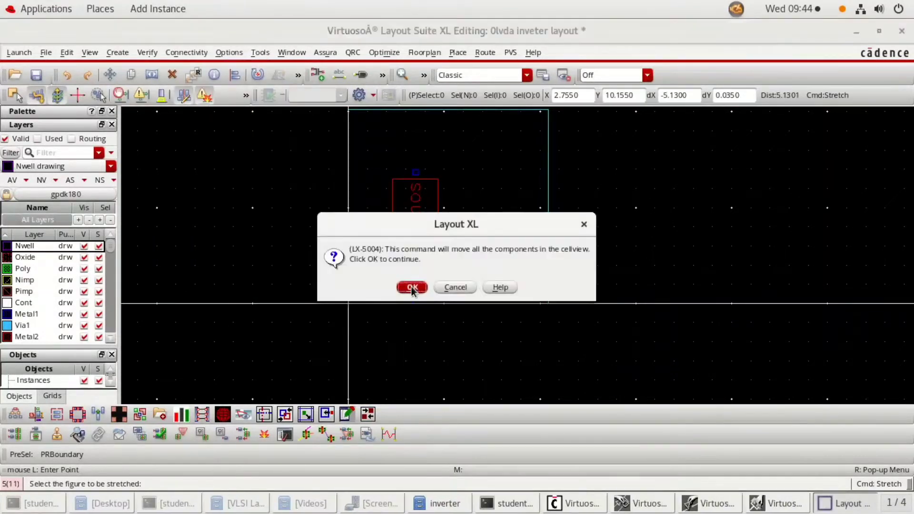
pyautogui.click(413, 287)
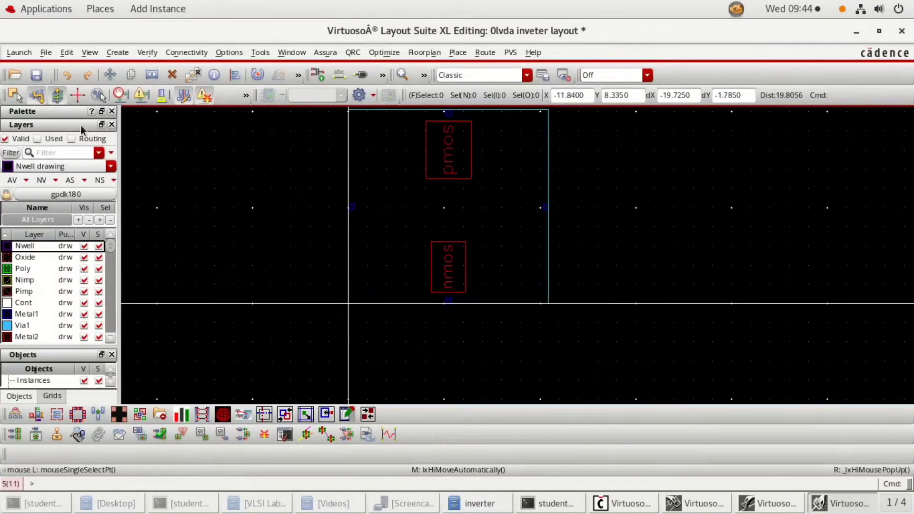
pyautogui.click(174, 53)
pyautogui.moveTo(210, 164)
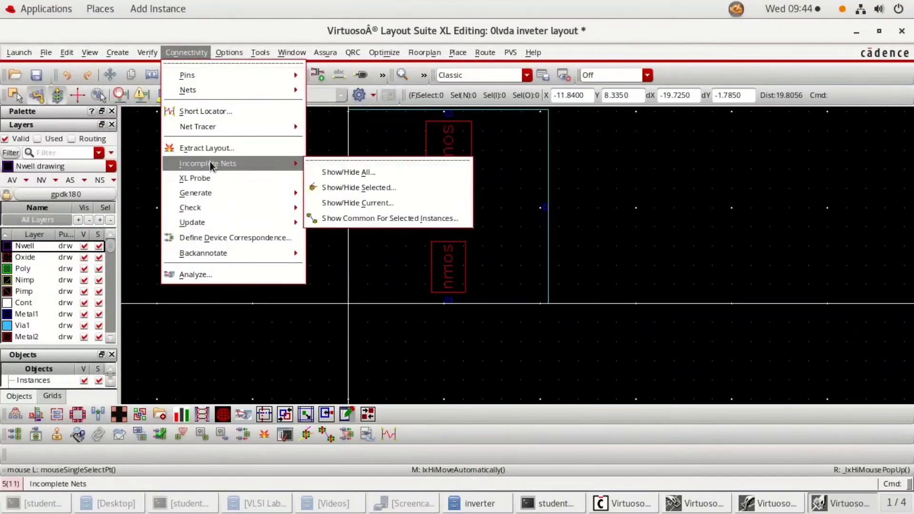
pyautogui.click(349, 186)
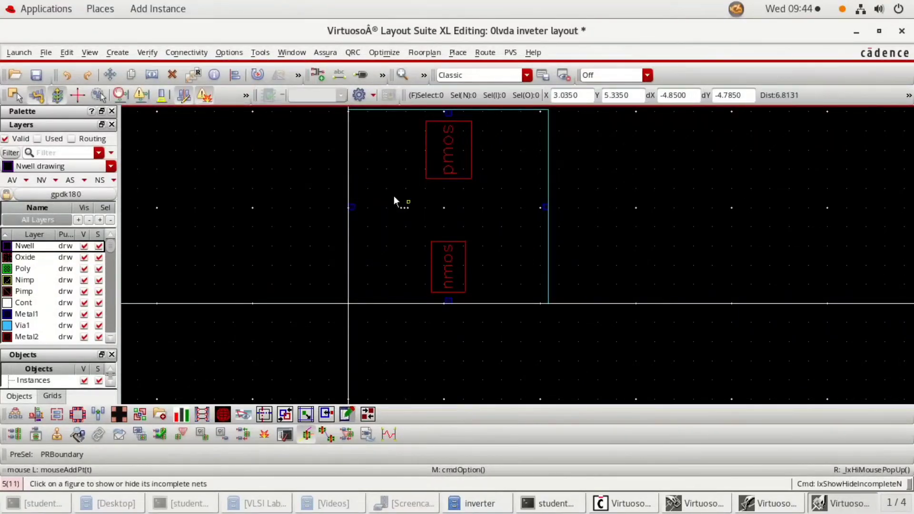
pyautogui.scroll(2, 445, 210)
pyautogui.scroll(-2, 445, 210)
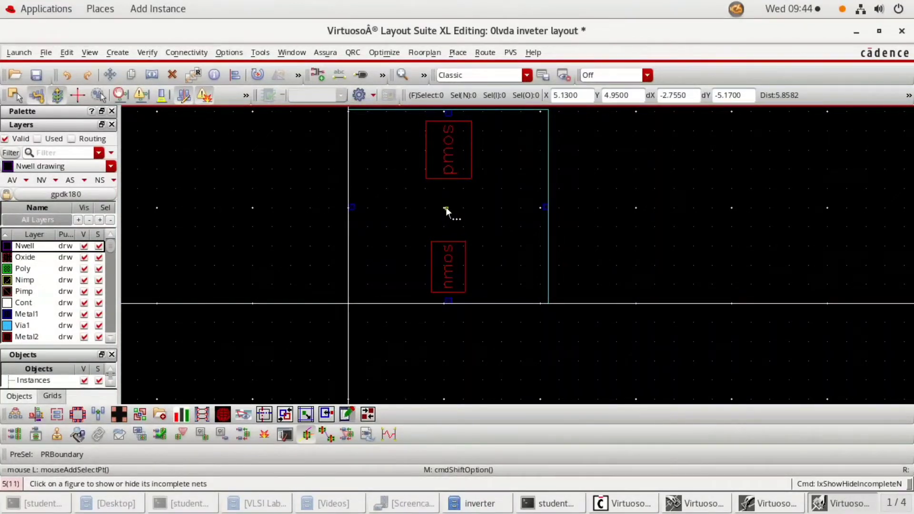
# Display the full internal layers of the pmos and nmos instances and show all incomplete nets
pyautogui.hotkey('shift', 'f')
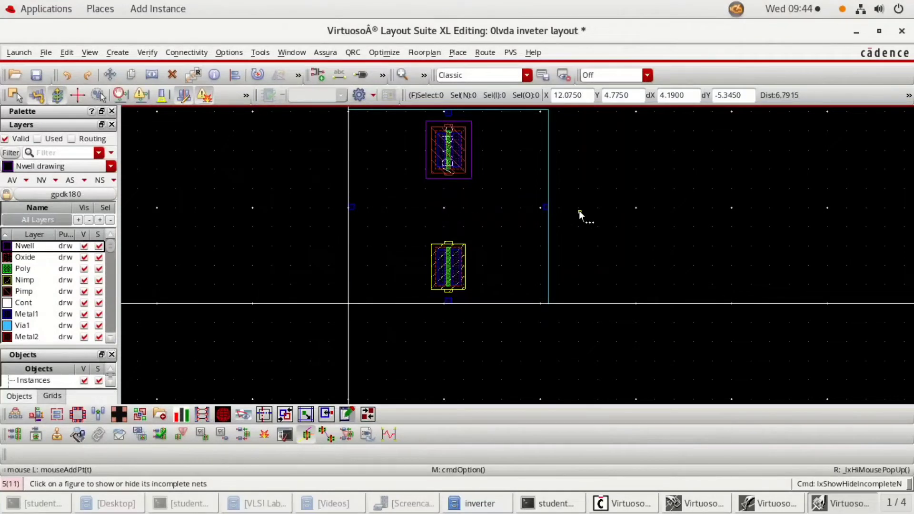
pyautogui.press('Escape')
pyautogui.click(199, 52)
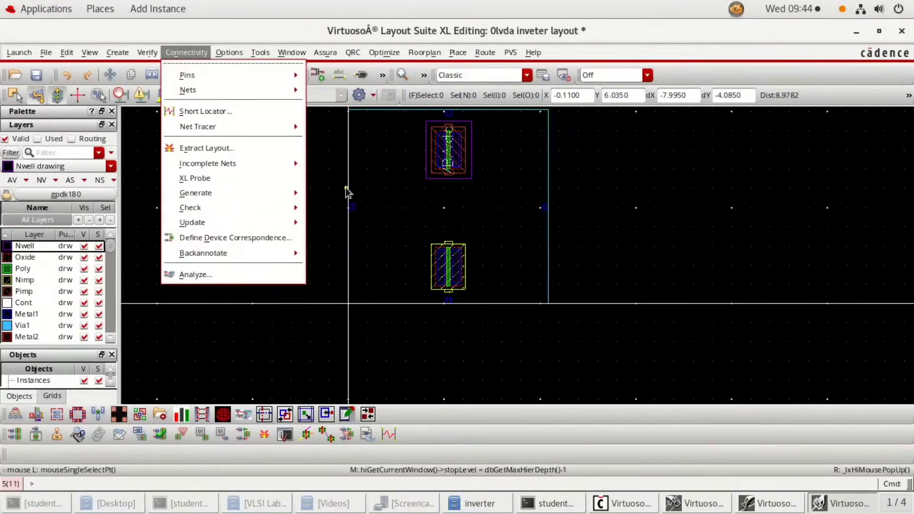
pyautogui.moveTo(286, 163)
pyautogui.click(327, 171)
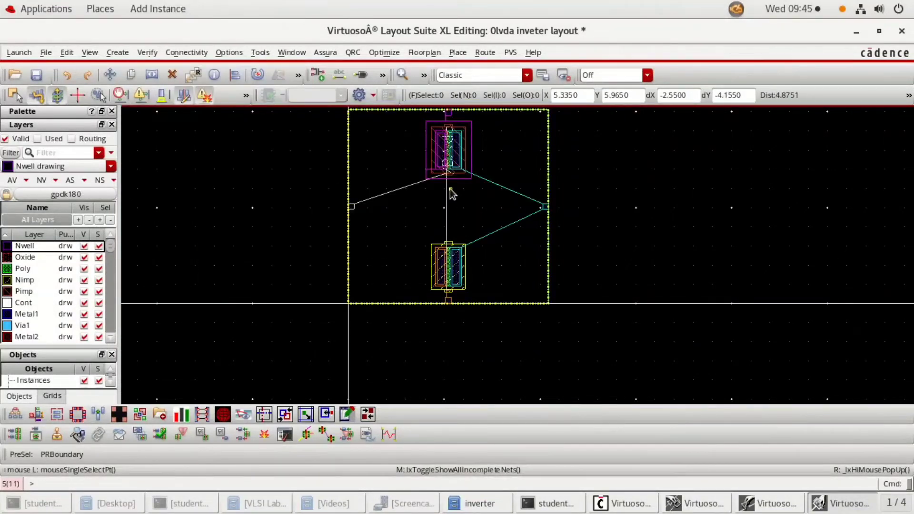
# Bring the two transistors closer together by moving the pmos down and the nmos up
pyautogui.click(457, 174)
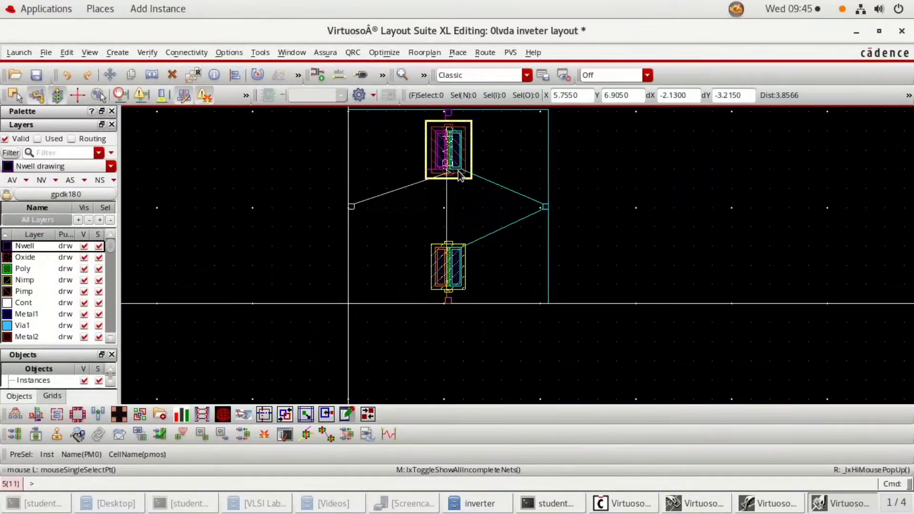
pyautogui.press('m')
pyautogui.click(451, 187)
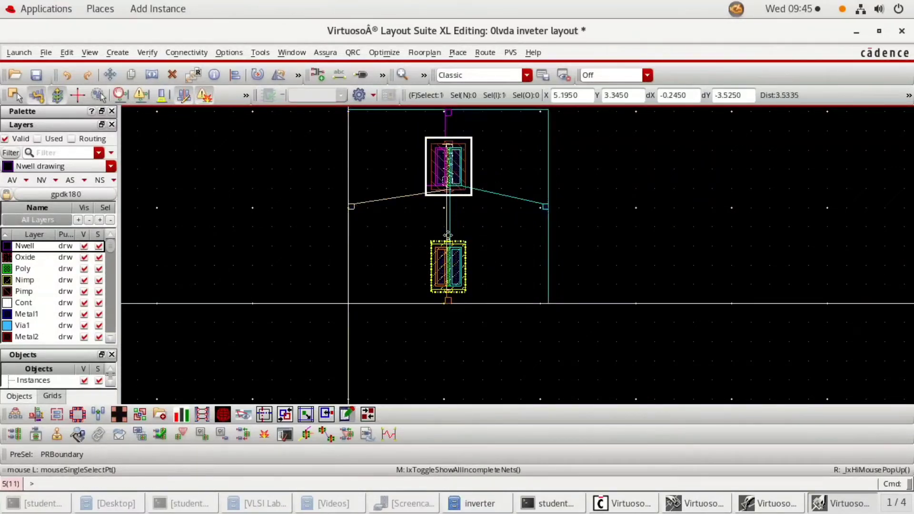
pyautogui.click(447, 235)
pyautogui.press('m')
pyautogui.click(450, 219)
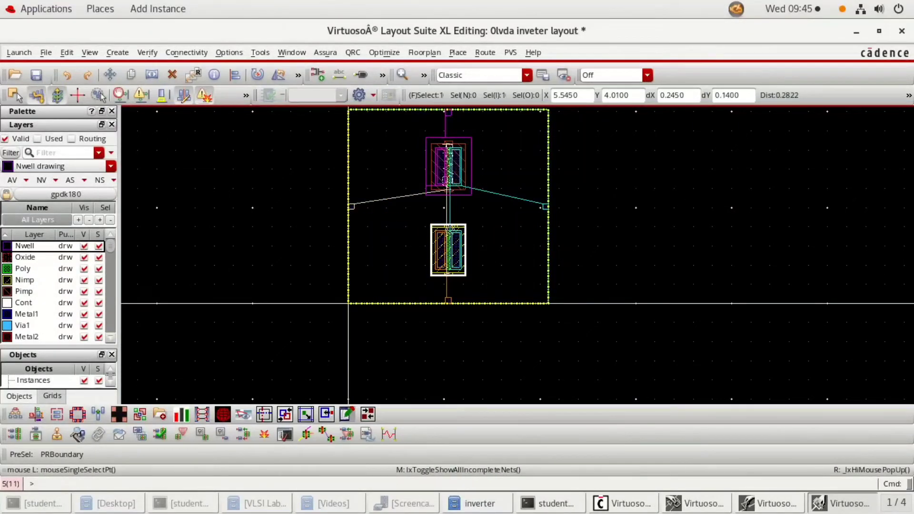
# Move the pins on the right and left edges of the PR boundary horizontally inward toward the transistors
pyautogui.click(545, 207)
pyautogui.press('m')
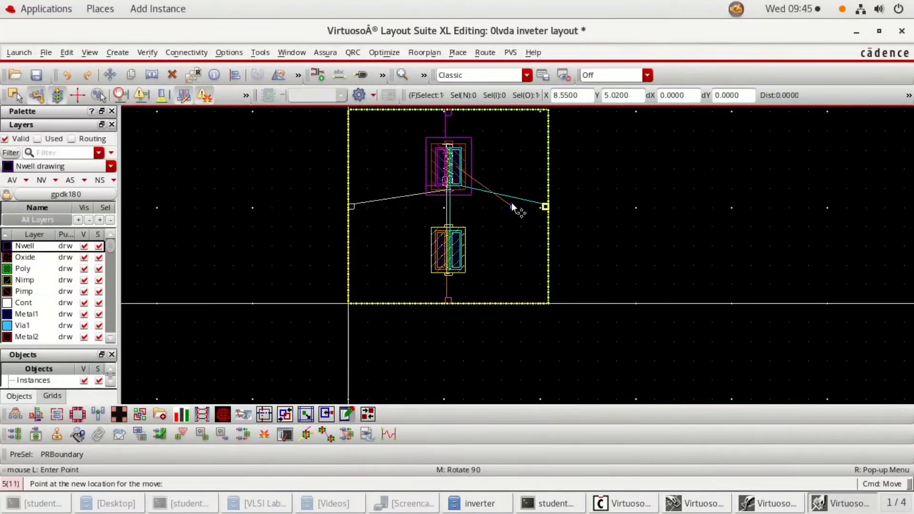
pyautogui.click(513, 208)
pyautogui.click(351, 207)
pyautogui.press('m')
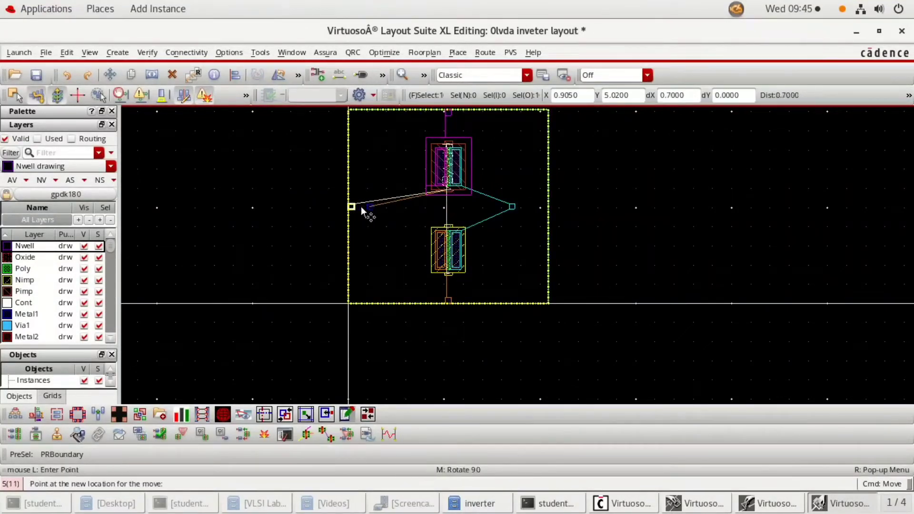
pyautogui.click(377, 207)
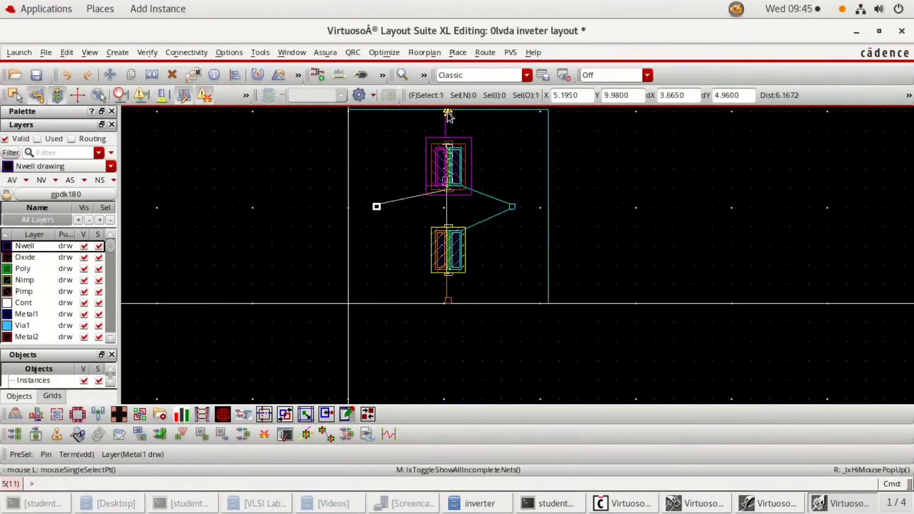
# Move the vdd pin above the pmos and the pin below the nmos to the left of the transistors
pyautogui.click(448, 117)
pyautogui.moveTo(449, 118); pyautogui.dragTo(408, 120)
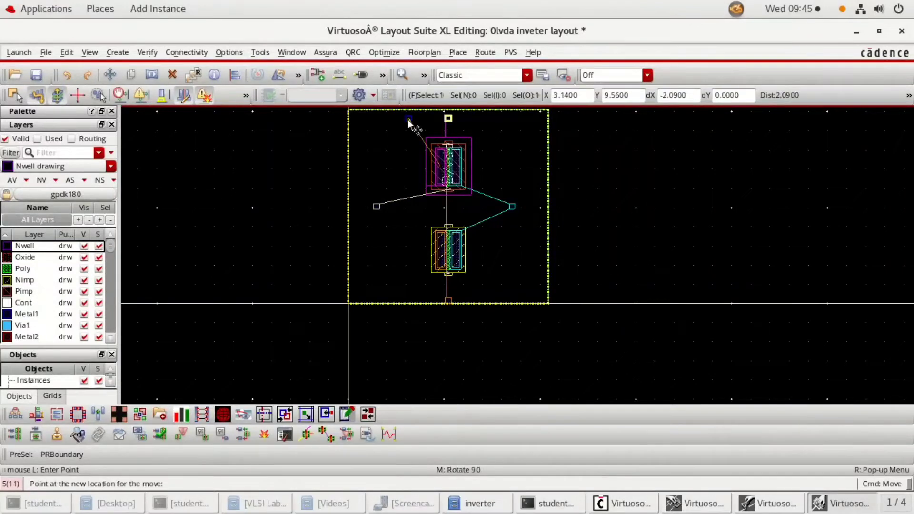
pyautogui.moveTo(447, 300); pyautogui.dragTo(412, 299)
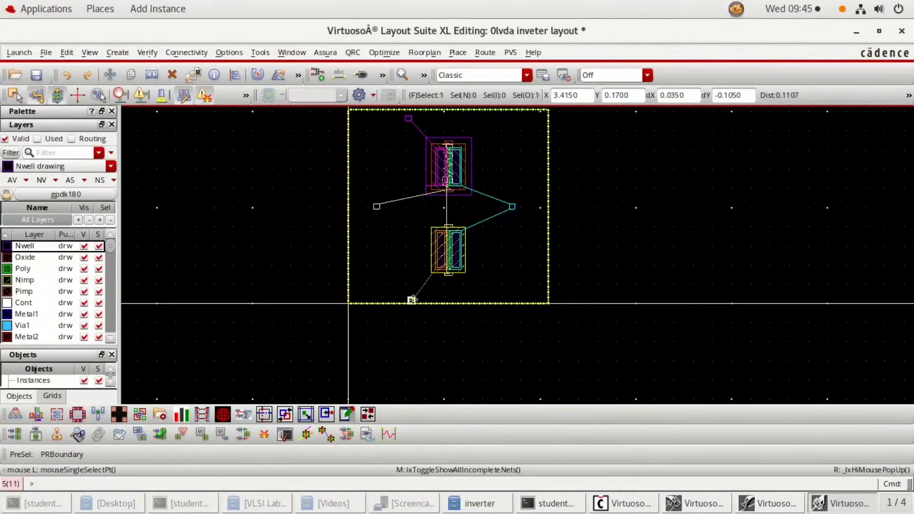
pyautogui.click(412, 300)
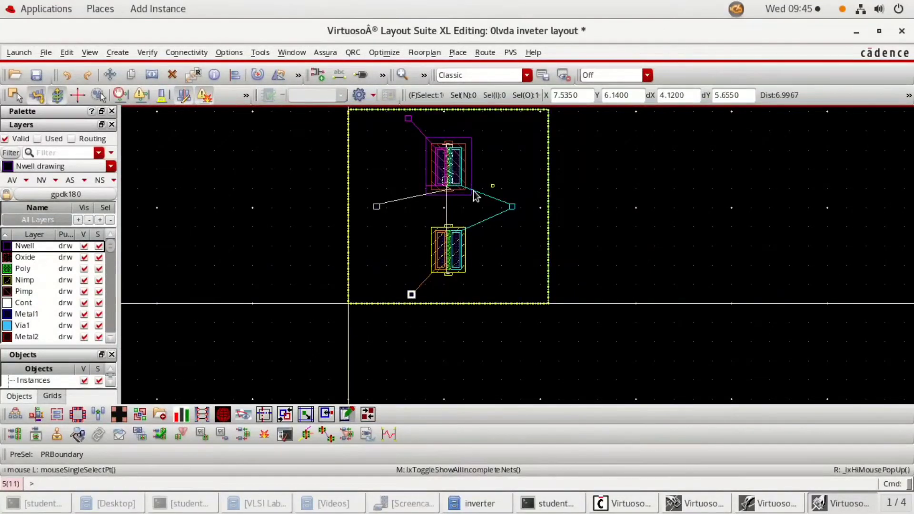
pyautogui.click(459, 172)
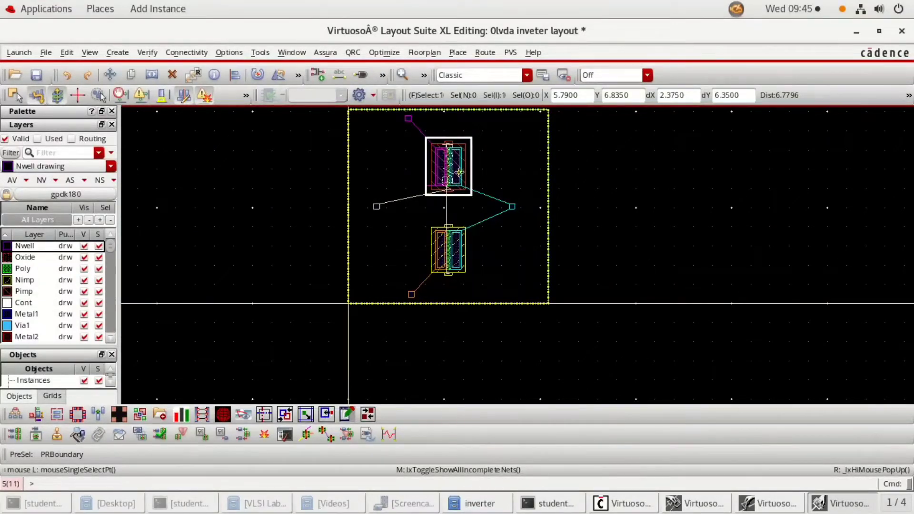
pyautogui.press('q')
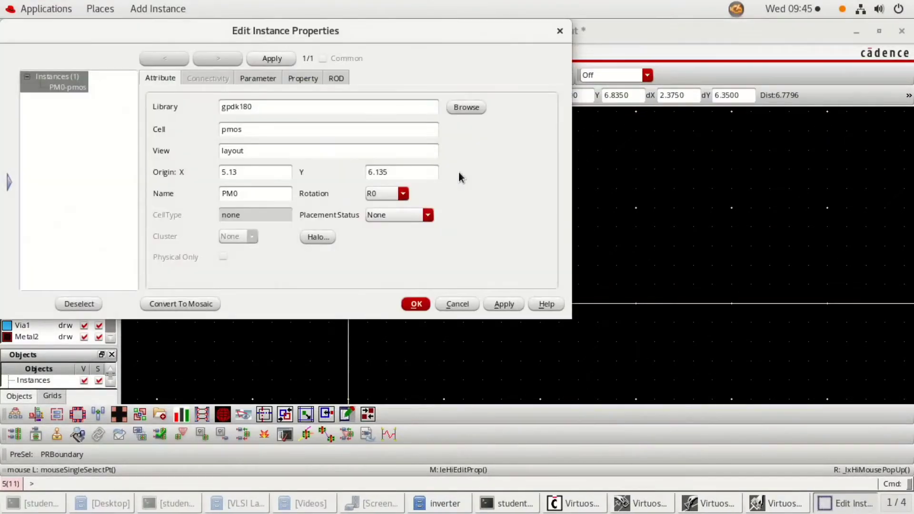
pyautogui.click(560, 30)
pyautogui.click(437, 169)
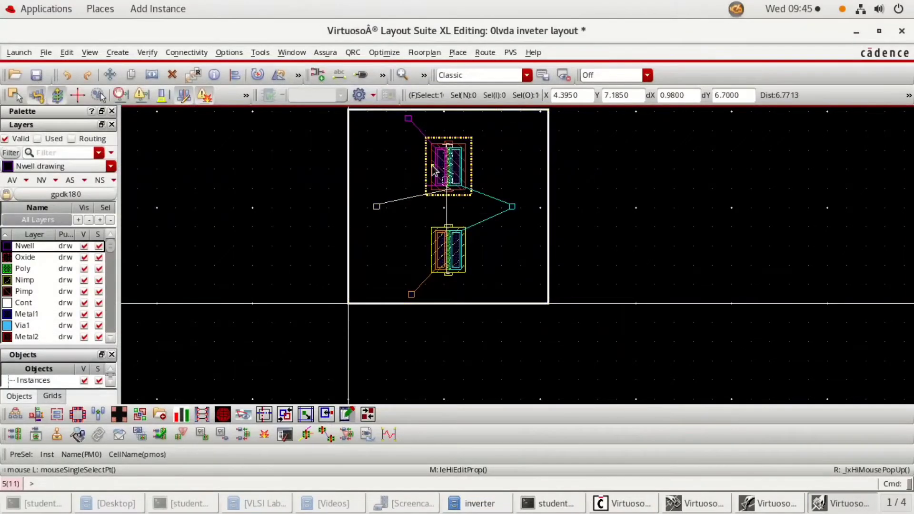
pyautogui.press('q')
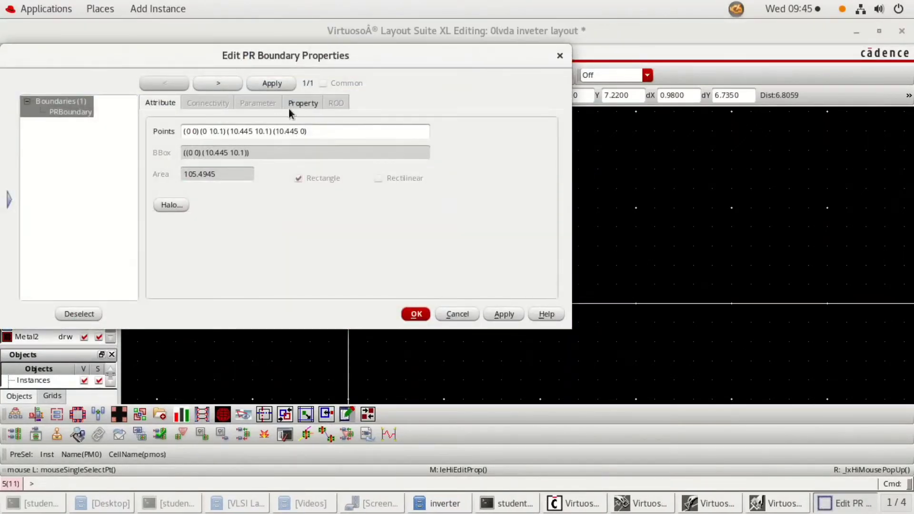
pyautogui.click(560, 55)
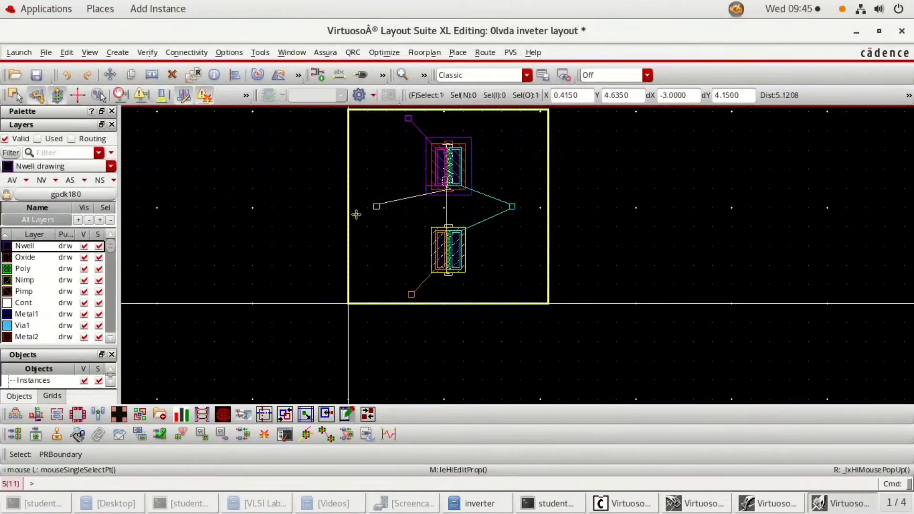
# Set the pmos instance's Bodytie Type parameter to Detached
pyautogui.press('f')
pyautogui.click(507, 203)
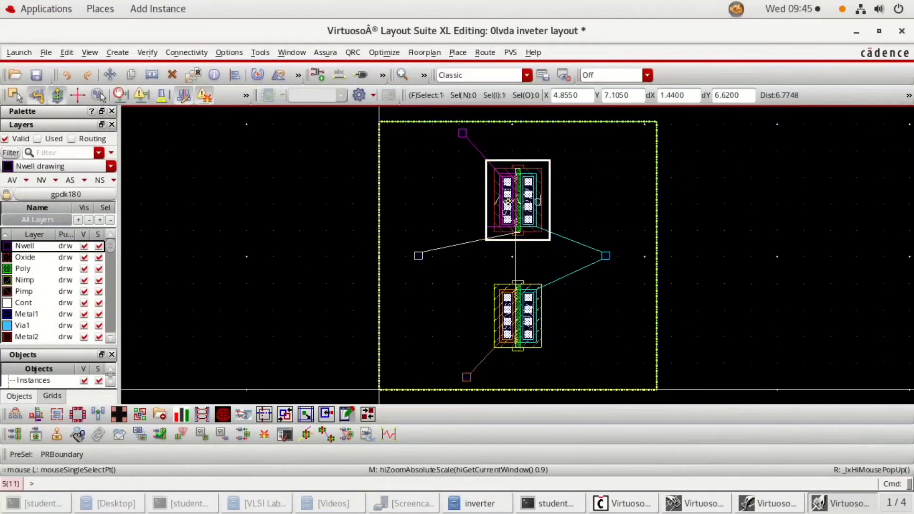
pyautogui.press('q')
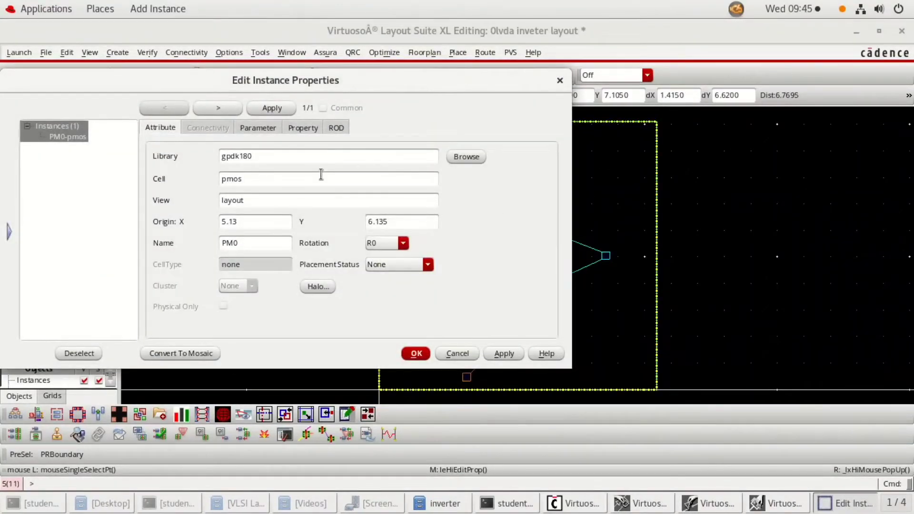
pyautogui.click(258, 127)
pyautogui.click(255, 344)
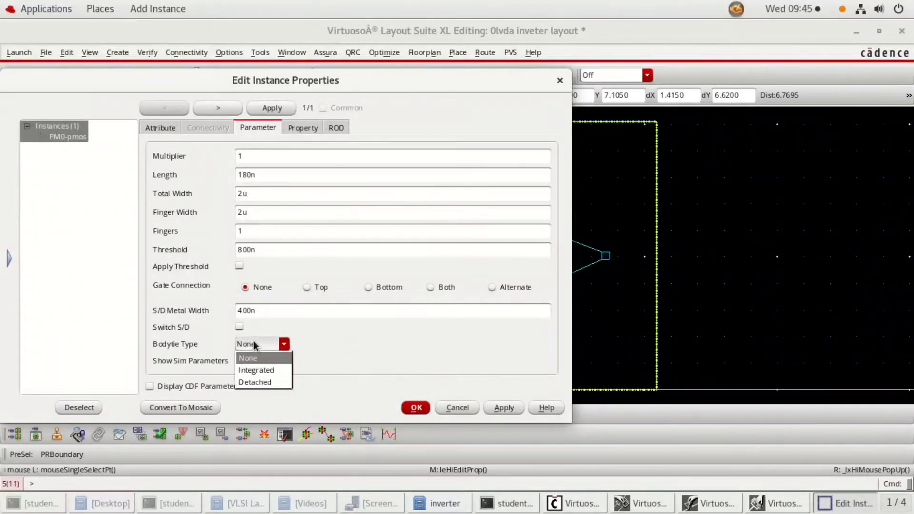
pyautogui.click(255, 382)
pyautogui.click(426, 477)
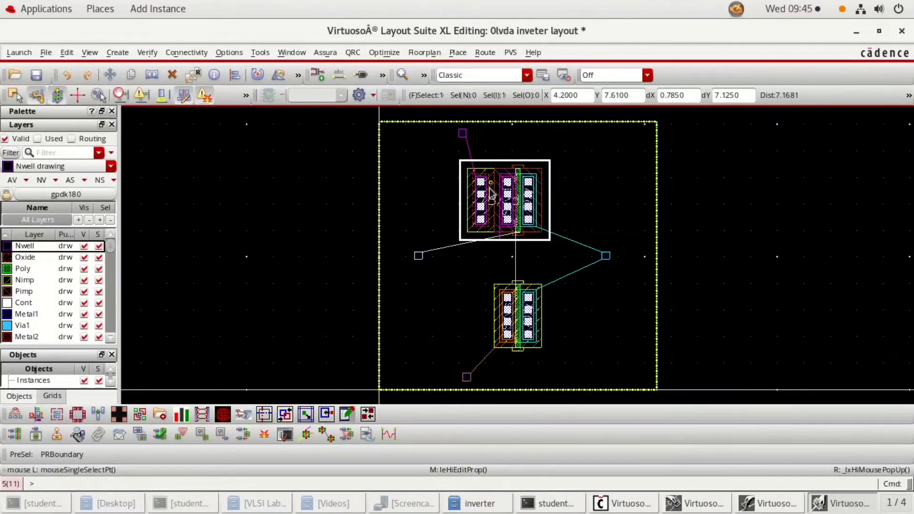
# Set the nmos instance's Bodytie Type parameter to Detached
pyautogui.click(494, 307)
pyautogui.press('q')
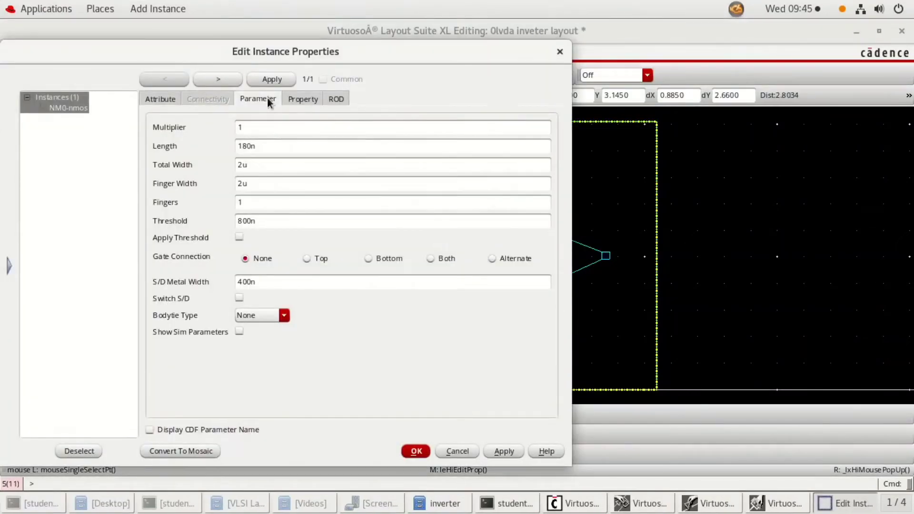
pyautogui.click(249, 320)
pyautogui.click(257, 354)
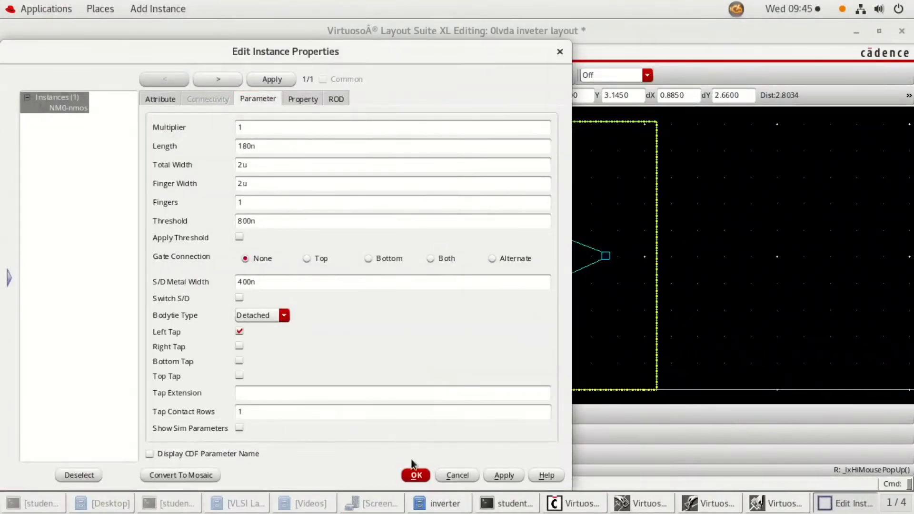
pyautogui.click(414, 476)
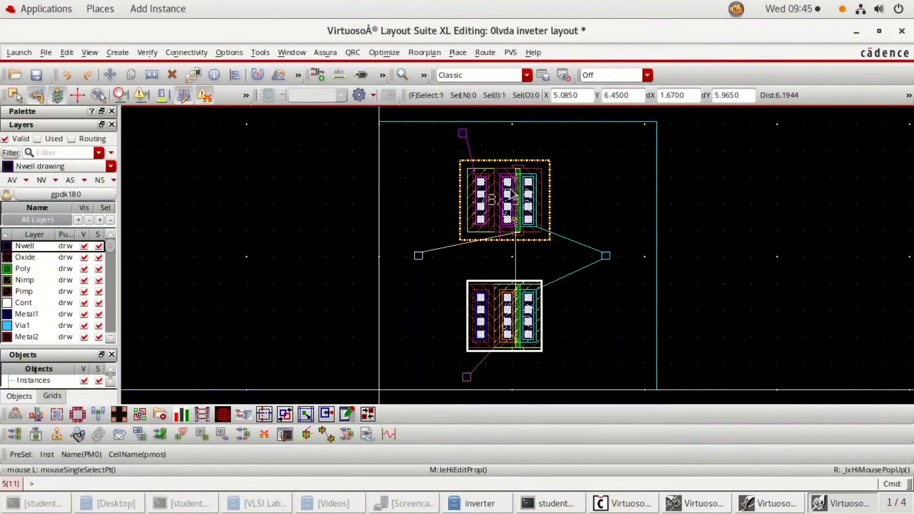
# Route a vertical Poly wire connecting the pmos gate to the nmos gate
pyautogui.scroll(1, 513, 235)
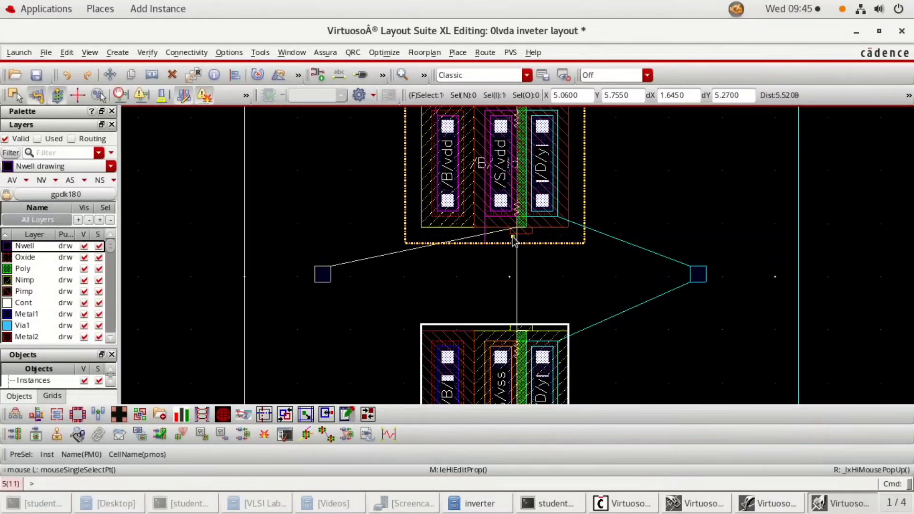
pyautogui.press('p')
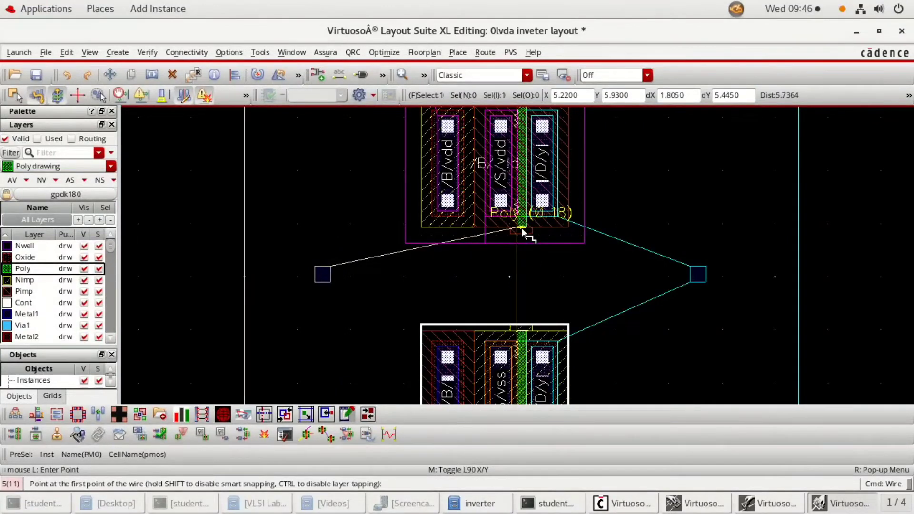
pyautogui.click(521, 229)
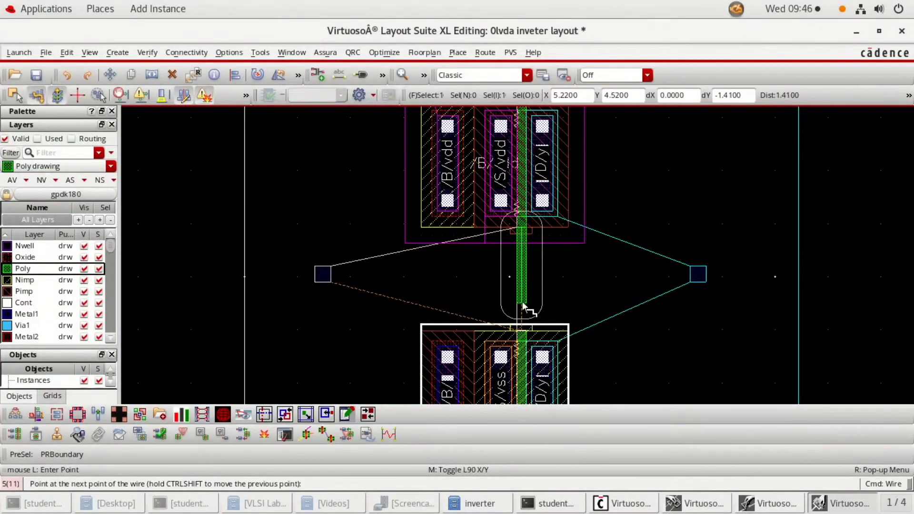
pyautogui.keyDown('ctrl'); pyautogui.scroll(4, 512, 305); pyautogui.keyUp('ctrl')
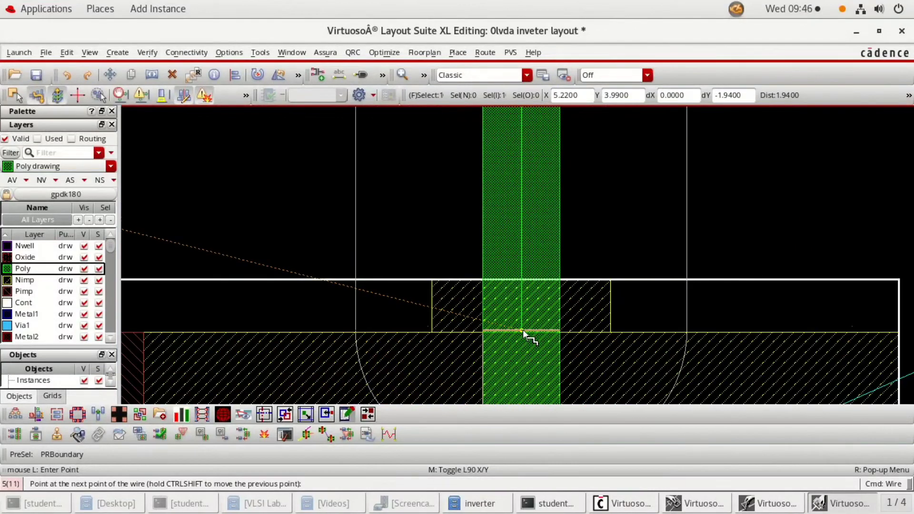
pyautogui.doubleClick(524, 332)
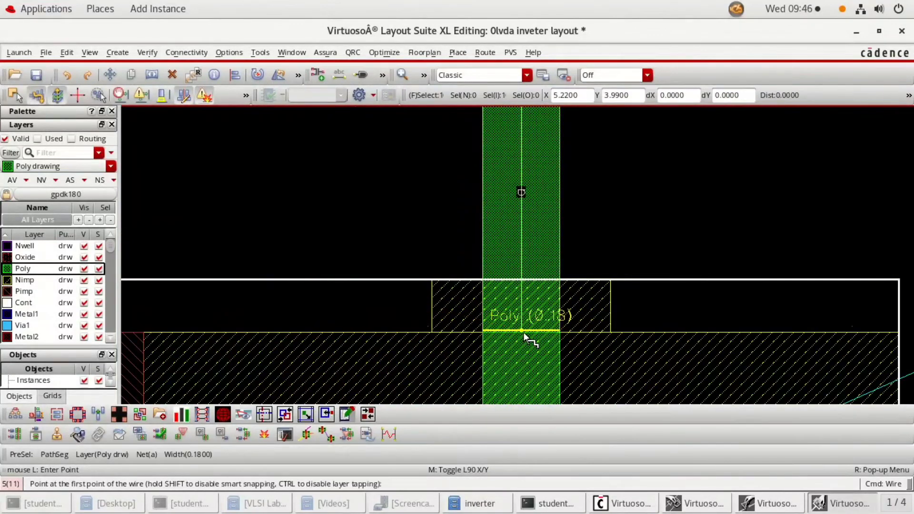
# Route a horizontal Poly wire from the vertical gate wire to the input pin a
pyautogui.keyDown('ctrl'); pyautogui.scroll(-4, 524, 332); pyautogui.keyUp('ctrl')
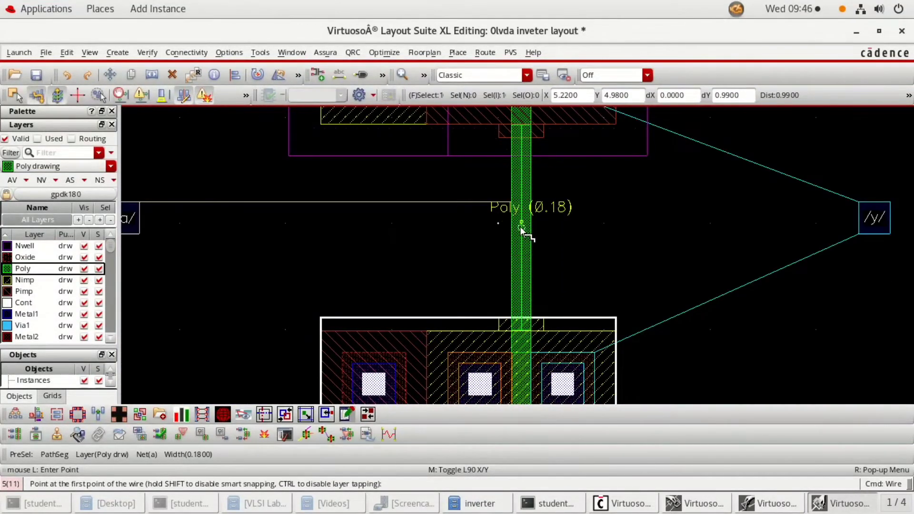
pyautogui.click(522, 210)
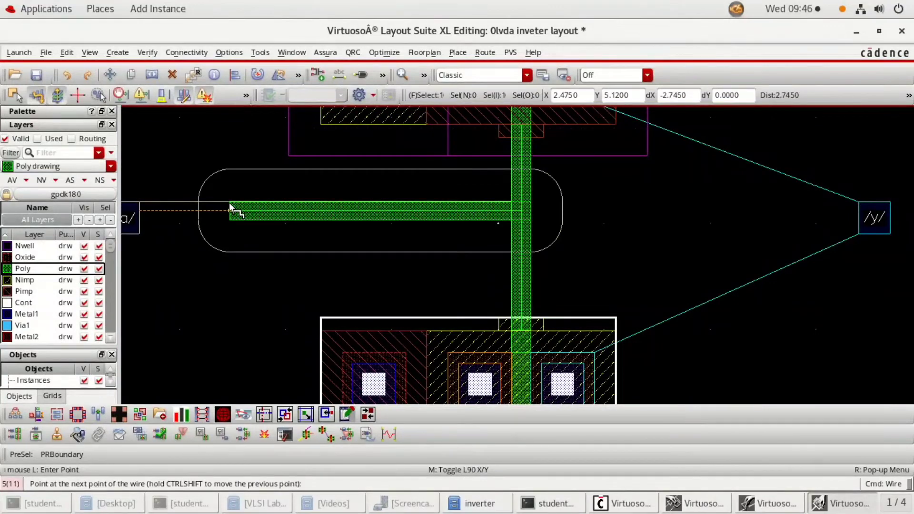
pyautogui.press('Left')
pyautogui.doubleClick(294, 219)
# Route a vertical Metal1 wire connecting the pmos drain to the nmos drain
pyautogui.press('Right')
pyautogui.press('Right')
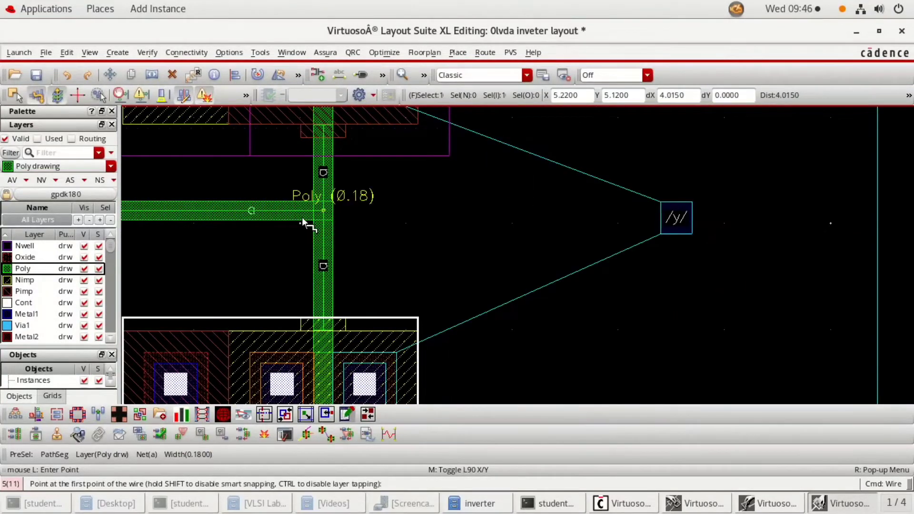
pyautogui.press('Up')
pyautogui.click(364, 163)
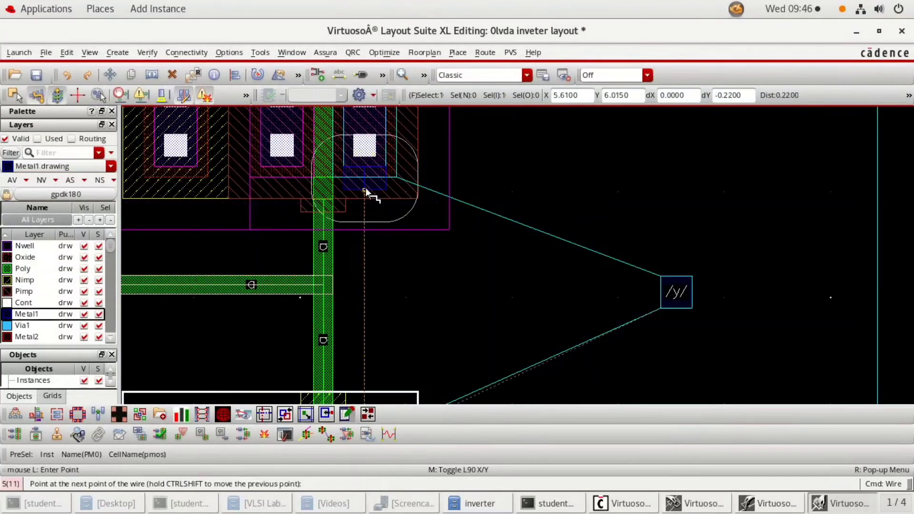
pyautogui.press('Down')
pyautogui.press('Down')
pyautogui.press('Down')
pyautogui.doubleClick(363, 210)
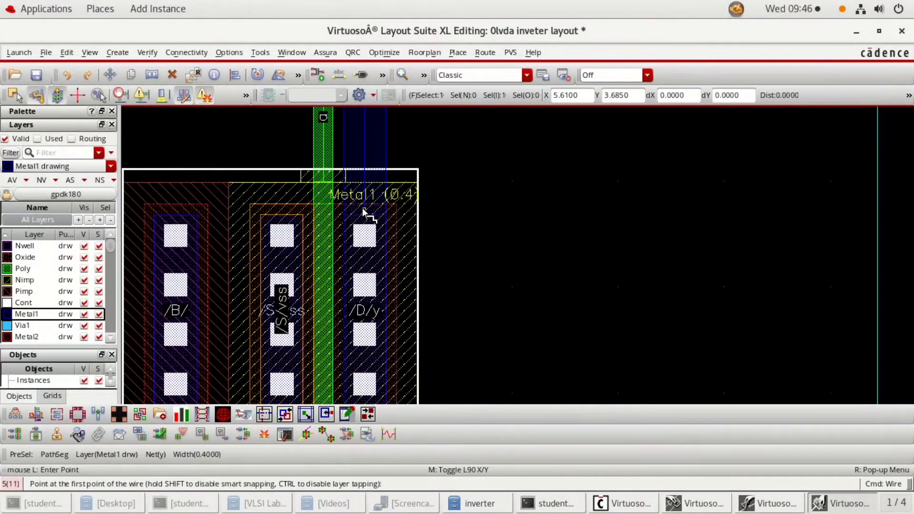
# Route a horizontal Metal1 wire from the output pin y to the vertical drain wire
pyautogui.press('Up')
pyautogui.press('Up')
pyautogui.click(483, 208)
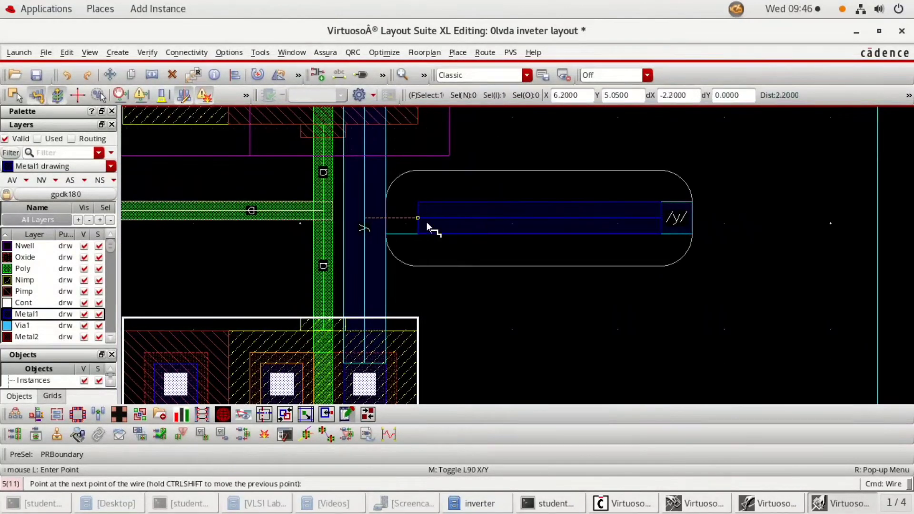
pyautogui.doubleClick(375, 224)
# Route Metal1 from the pmos source up and across the vdd pin, and connect the pmos body tie to that wire
pyautogui.press('Up')
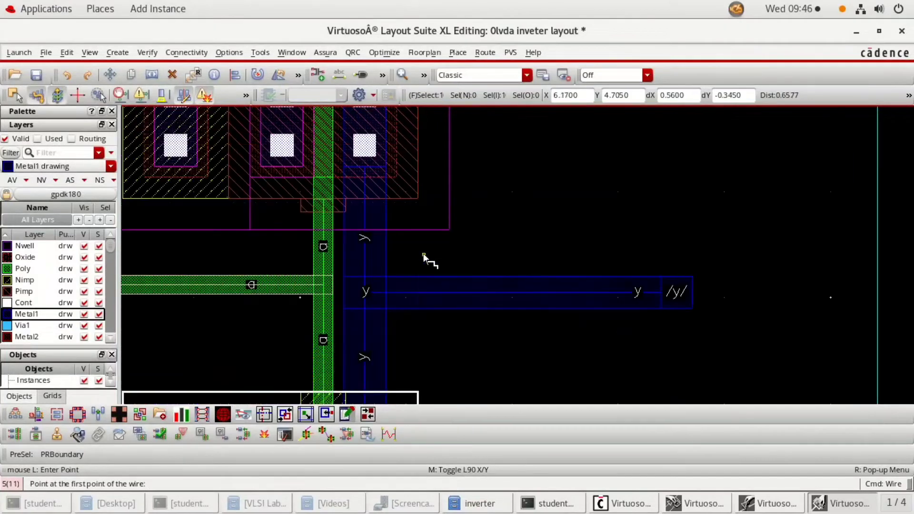
pyautogui.press('Up')
pyautogui.press('Left')
pyautogui.press('Up')
pyautogui.press('Up')
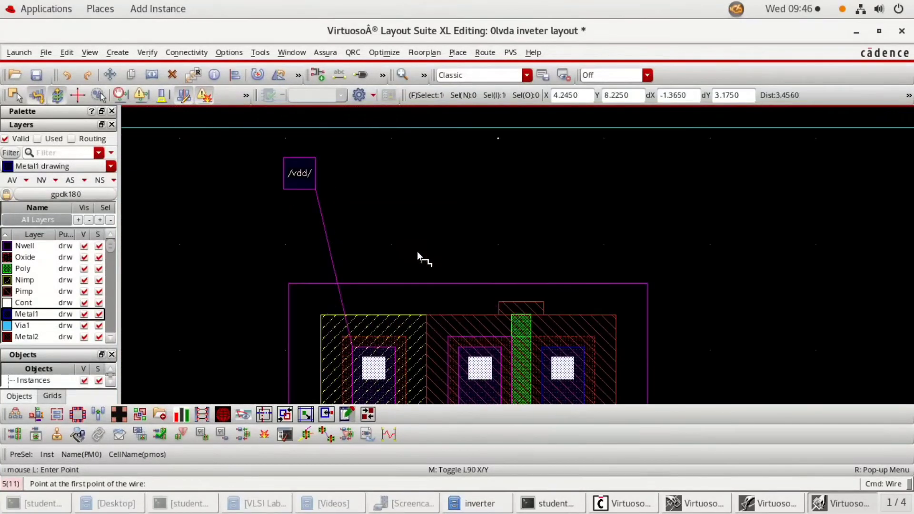
pyautogui.click(472, 344)
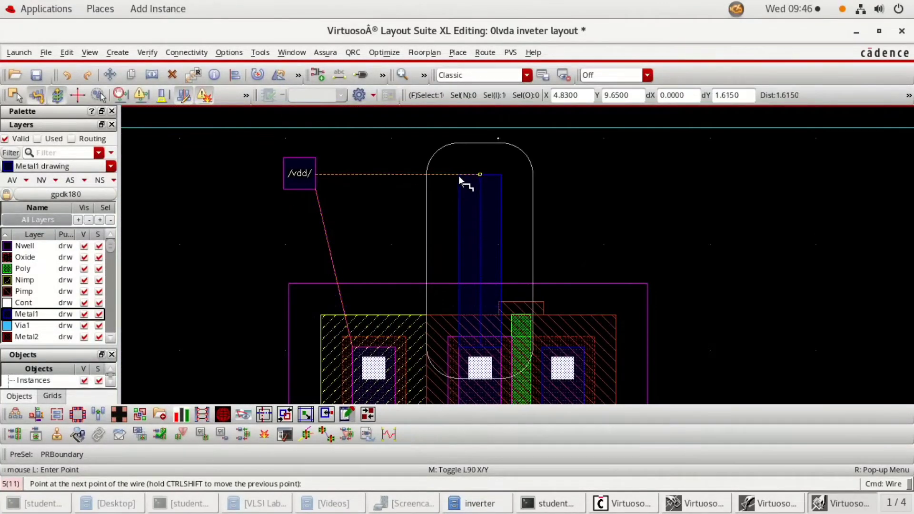
pyautogui.click(458, 176)
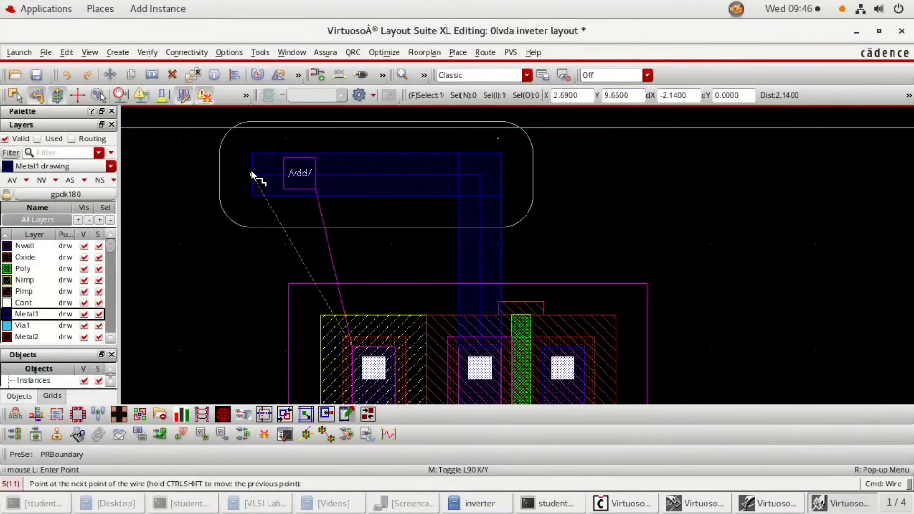
pyautogui.doubleClick(252, 172)
pyautogui.click(373, 349)
pyautogui.doubleClick(376, 162)
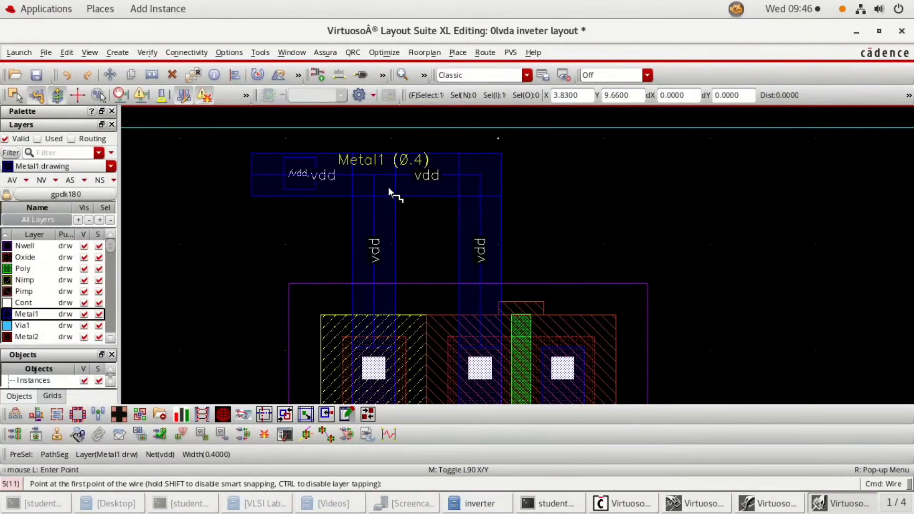
# Route Metal1 from the nmos source down and across the vss pin, and connect the nmos body tie to that wire
pyautogui.press('Down')
pyautogui.press('Down')
pyautogui.press('Down')
pyautogui.press('Down')
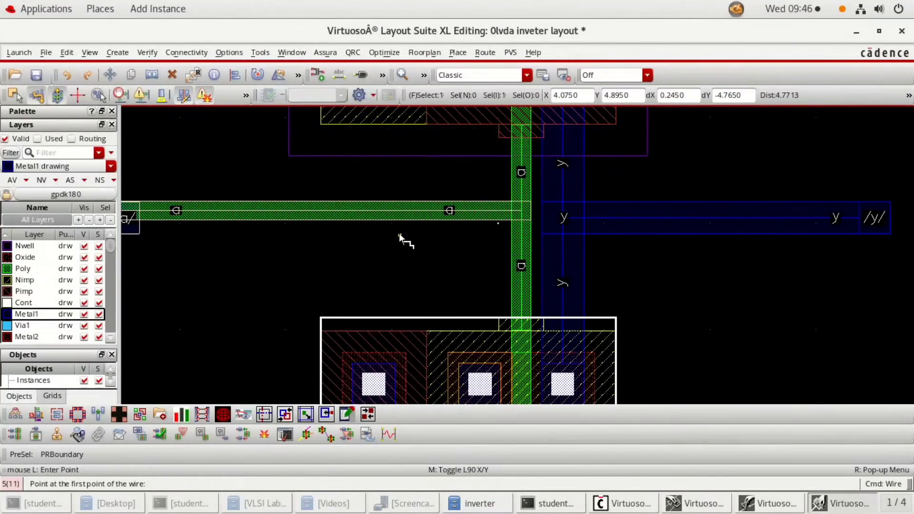
pyautogui.press('Down')
pyautogui.press('Down')
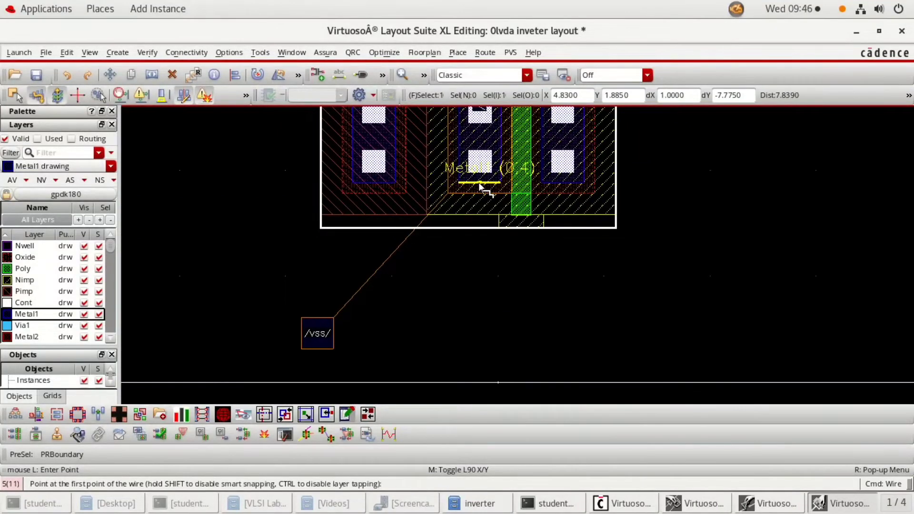
pyautogui.click(479, 182)
pyautogui.doubleClick(214, 333)
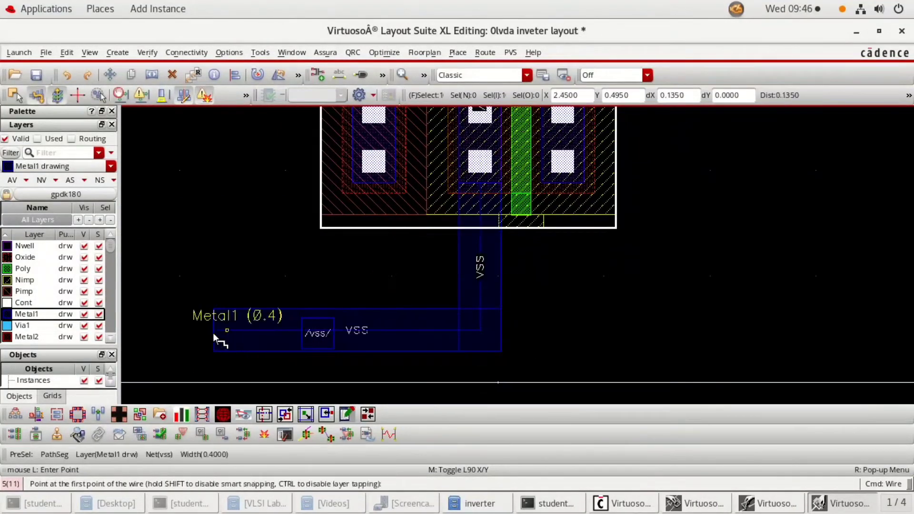
pyautogui.click(374, 182)
pyautogui.doubleClick(374, 330)
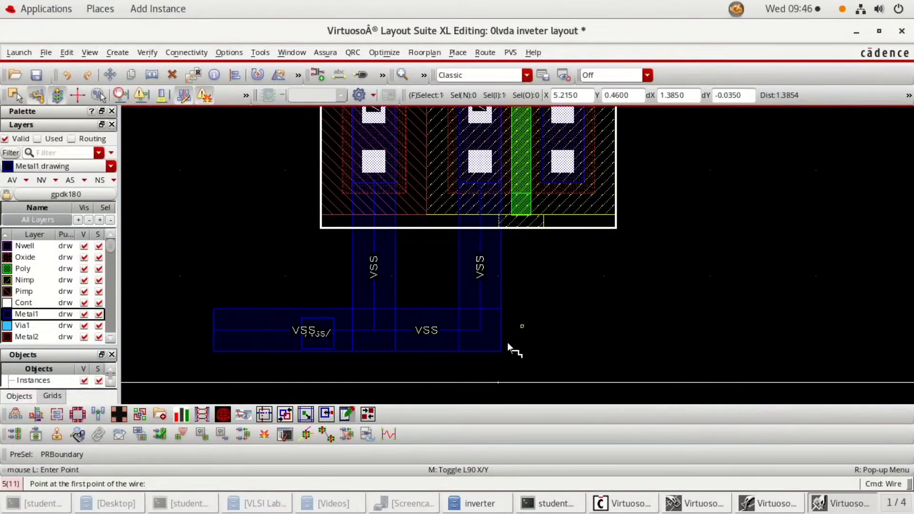
pyautogui.press('f')
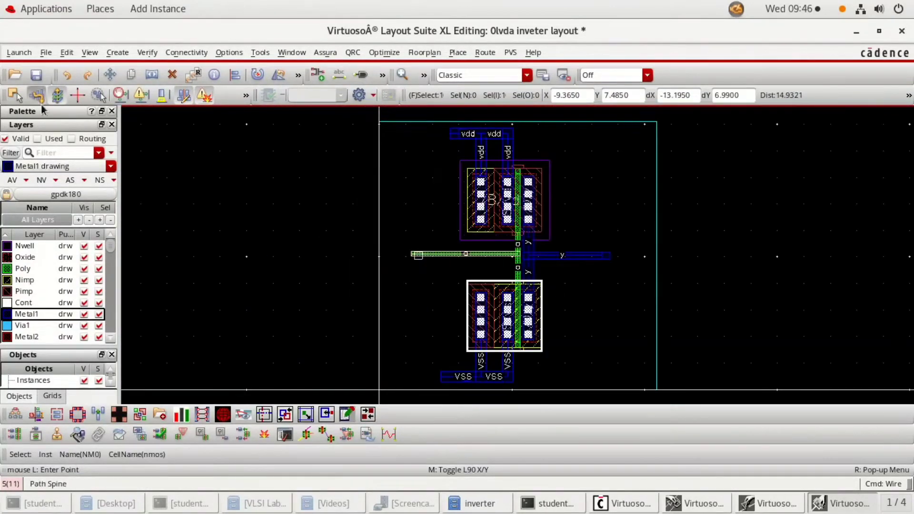
pyautogui.click(19, 52)
pyautogui.click(19, 67)
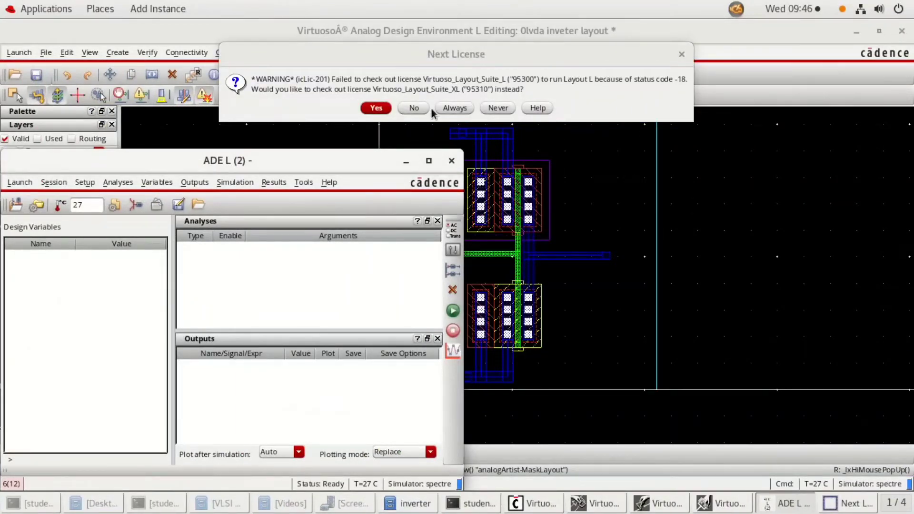
pyautogui.click(451, 110)
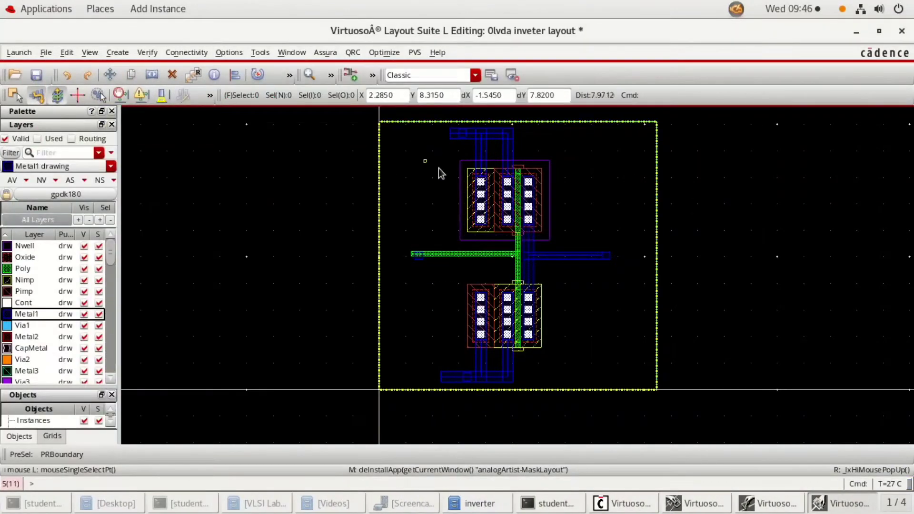
# Save the inverter layout
pyautogui.click(36, 75)
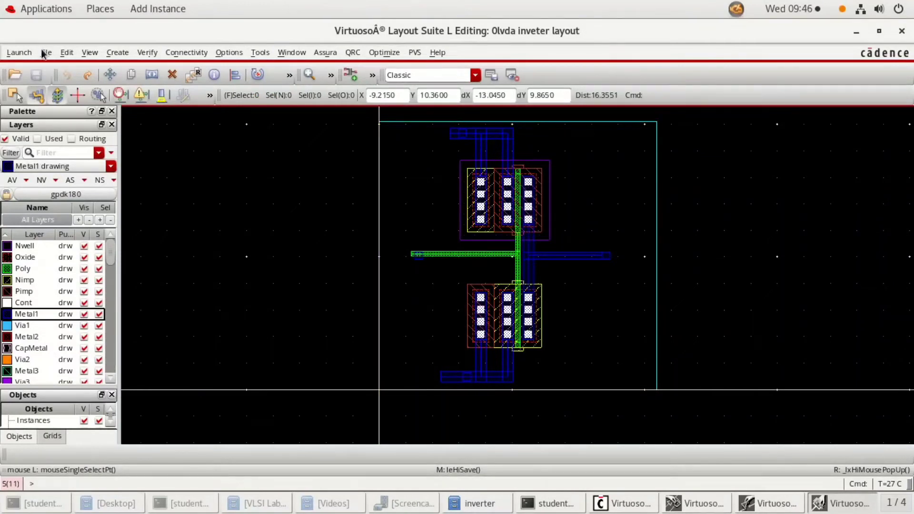
pyautogui.click(46, 52)
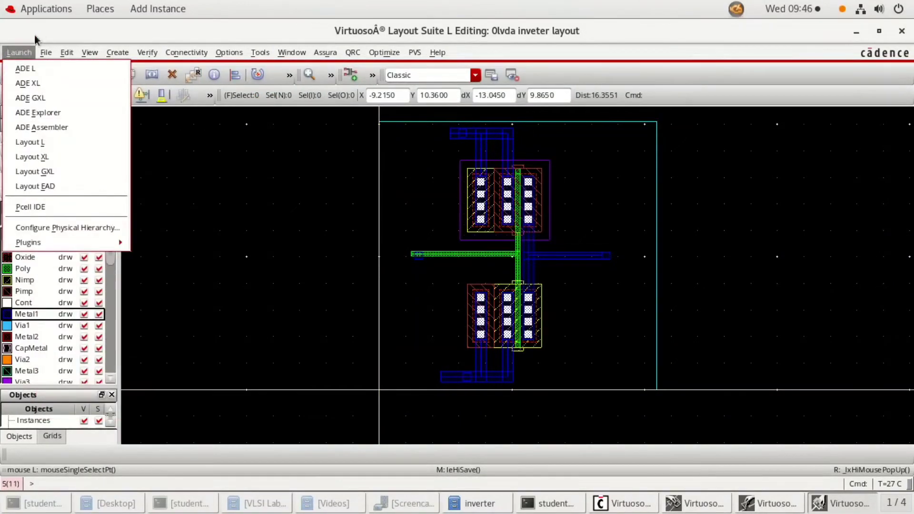
pyautogui.click(47, 38)
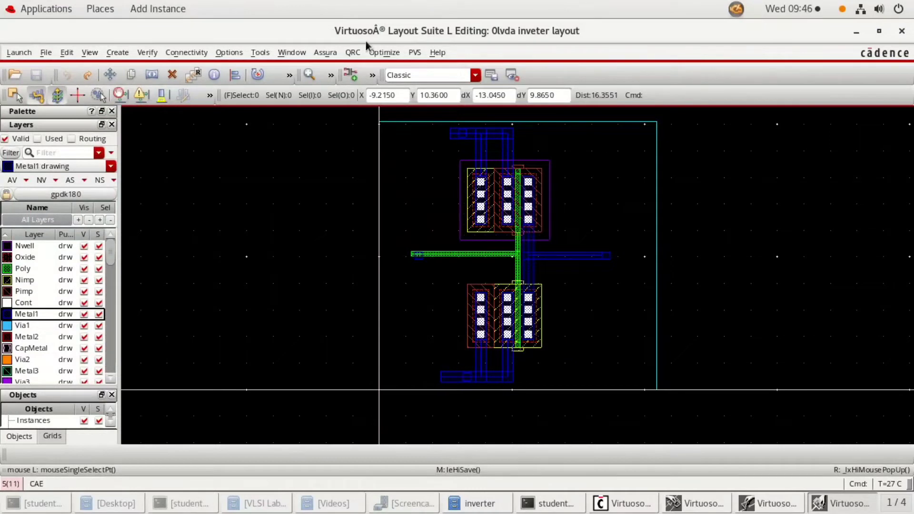
# Start choosing the Assura technology file and browse from the project folder to /home/install/FOUNDRY
pyautogui.click(320, 55)
pyautogui.click(356, 105)
pyautogui.click(605, 65)
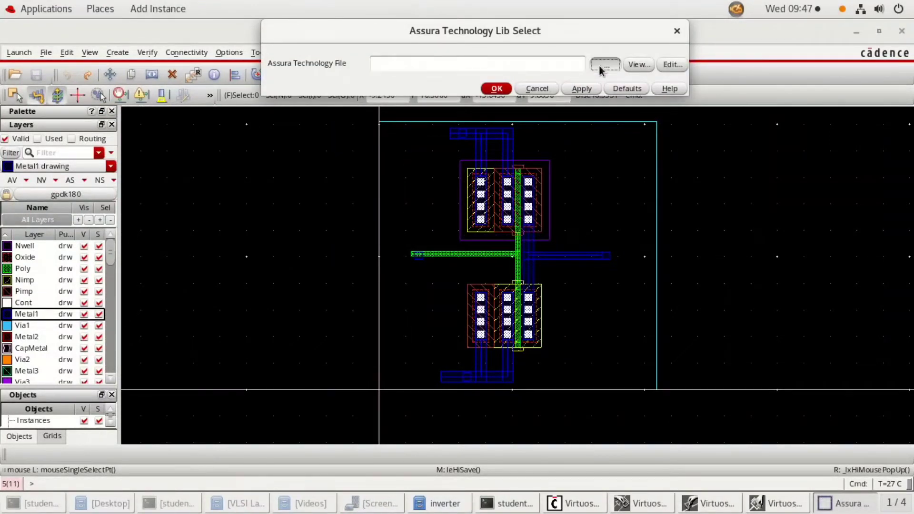
pyautogui.doubleClick(272, 114)
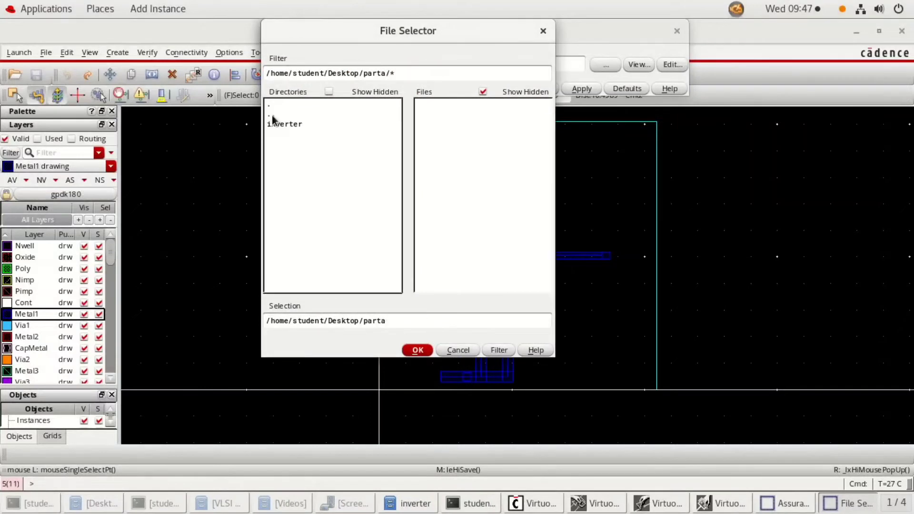
pyautogui.doubleClick(281, 113)
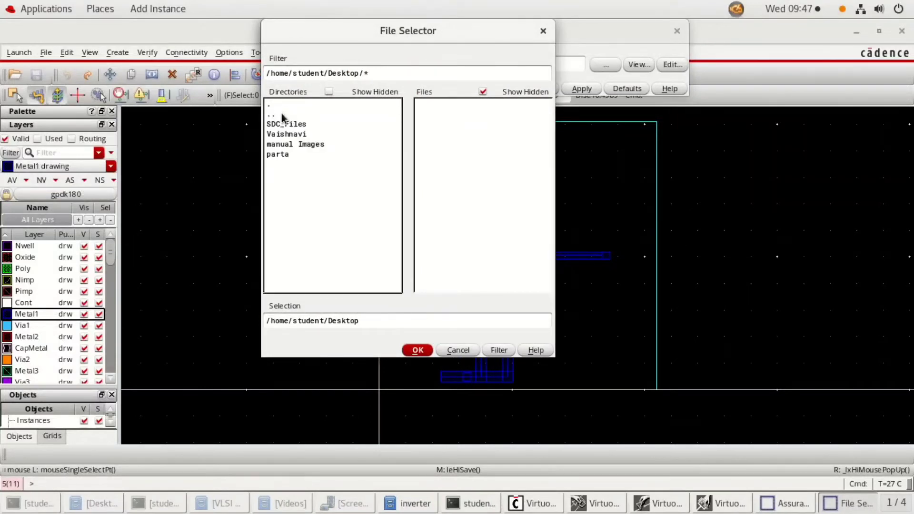
pyautogui.doubleClick(281, 114)
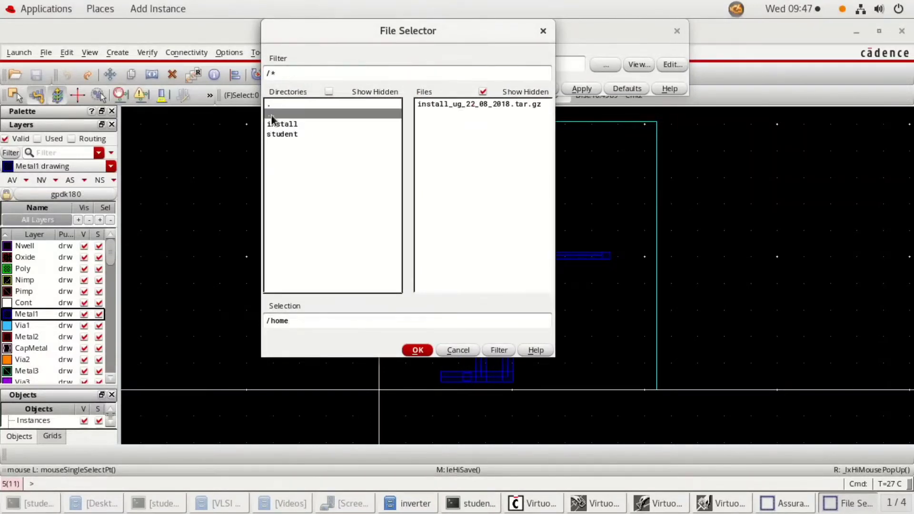
pyautogui.doubleClick(280, 124)
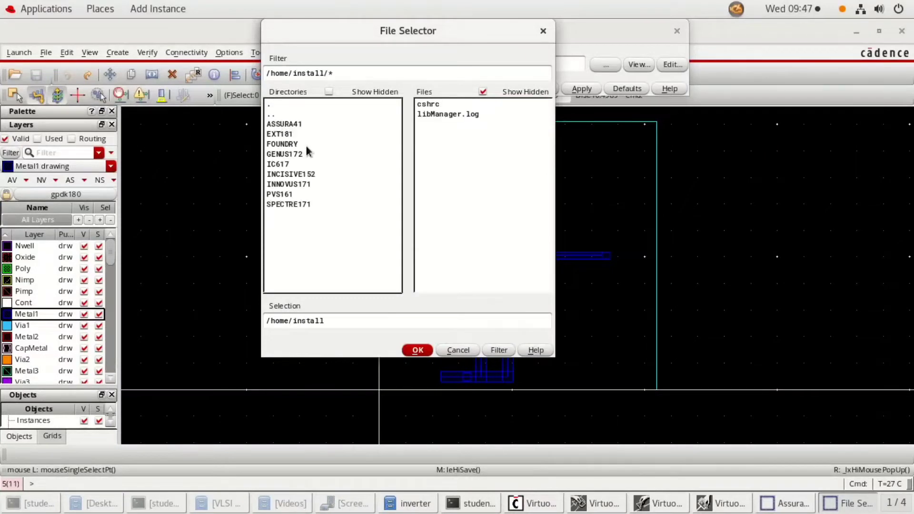
pyautogui.click(282, 145)
pyautogui.doubleClick(281, 144)
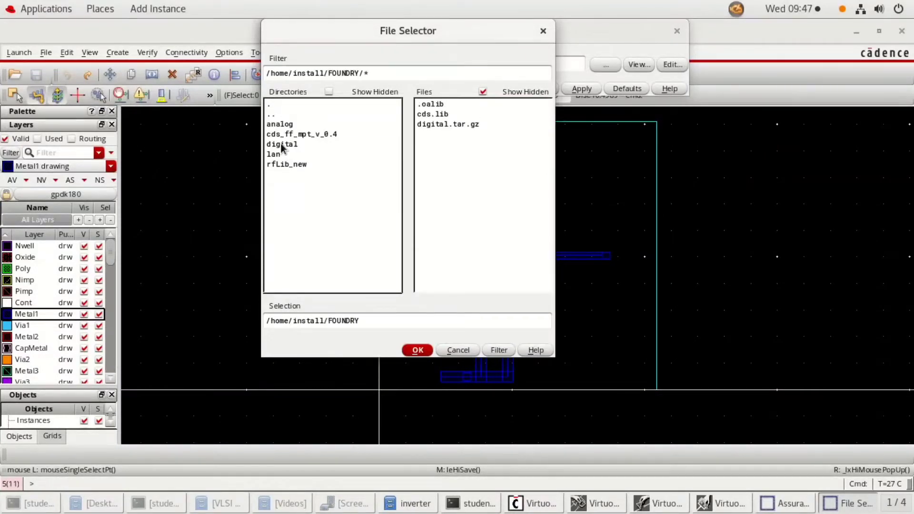
# Set assura_tech.lib from the FOUNDRY folder's analog/180nm directory as the Assura technology file
pyautogui.click(283, 124)
pyautogui.doubleClick(283, 124)
pyautogui.click(283, 124)
pyautogui.doubleClick(282, 126)
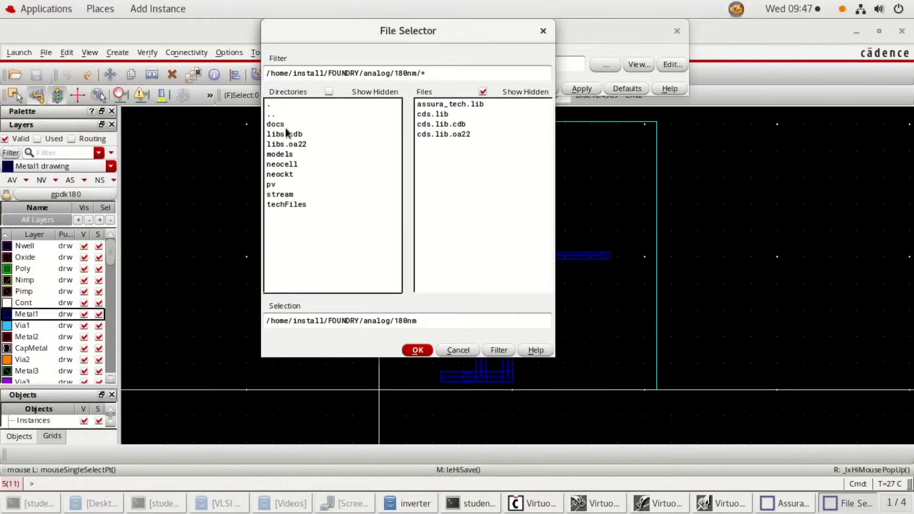
pyautogui.click(447, 104)
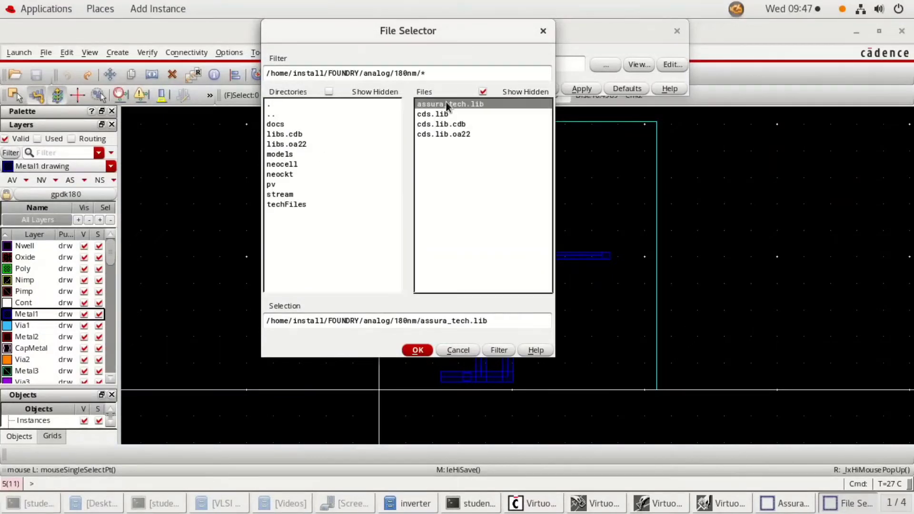
pyautogui.click(418, 349)
pyautogui.click(495, 89)
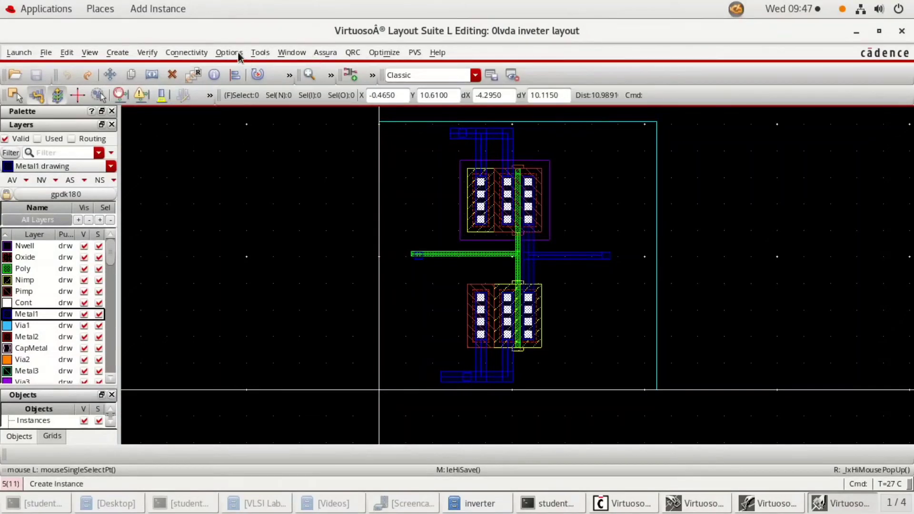
# Run Assura DRC on the inveter layout with the gpdk180 technology and view the results
pyautogui.click(325, 53)
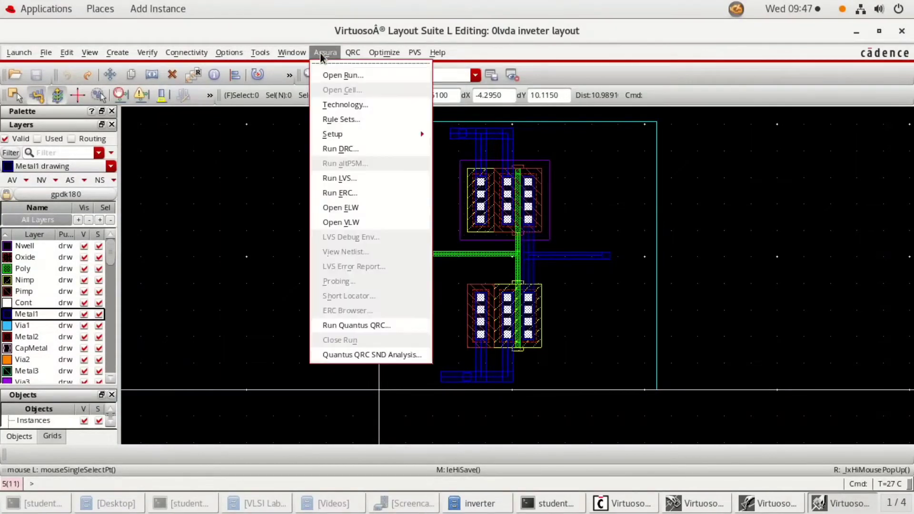
pyautogui.click(336, 149)
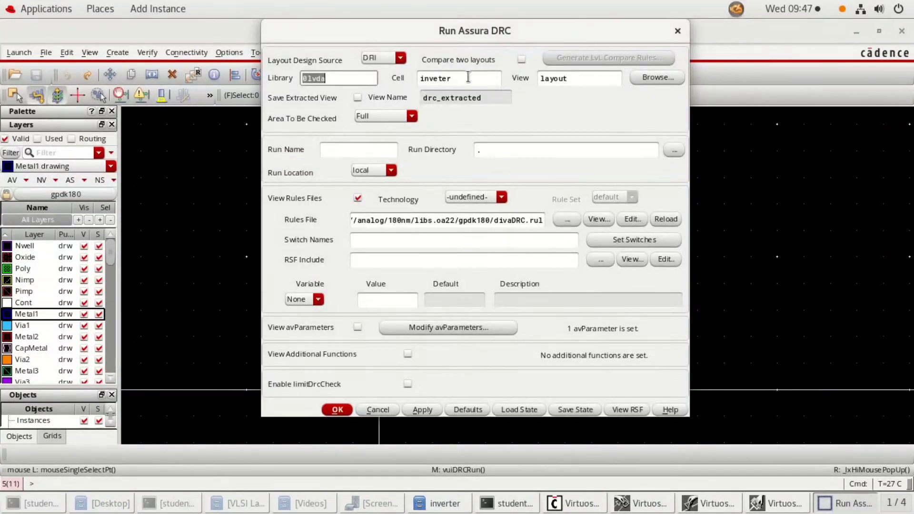
pyautogui.click(470, 199)
pyautogui.click(464, 211)
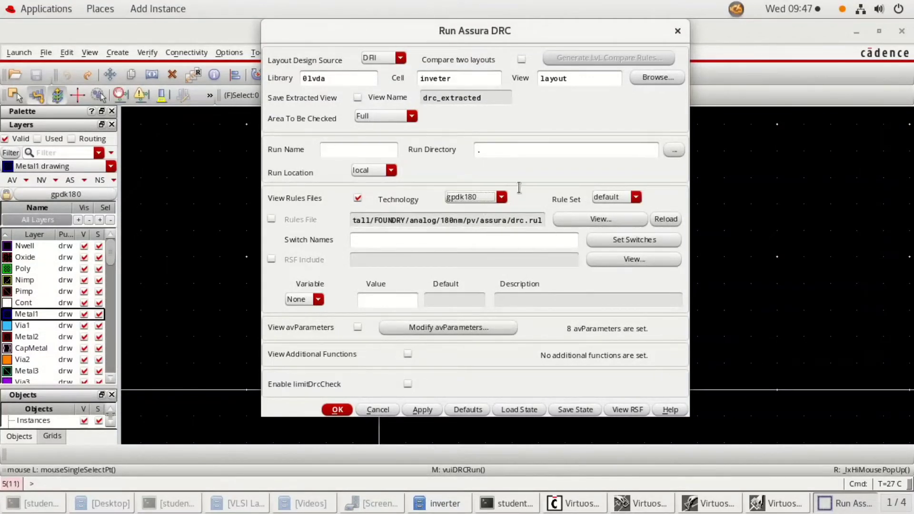
pyautogui.click(342, 409)
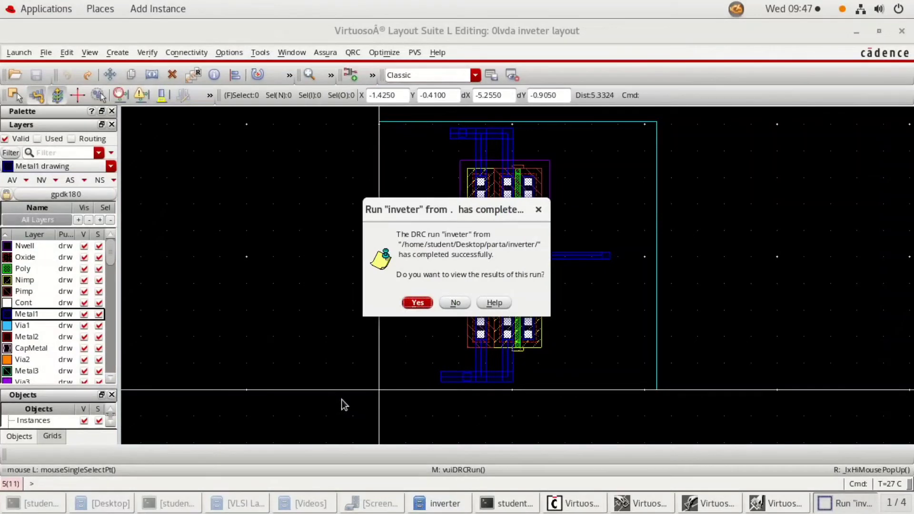
pyautogui.click(419, 303)
pyautogui.click(457, 283)
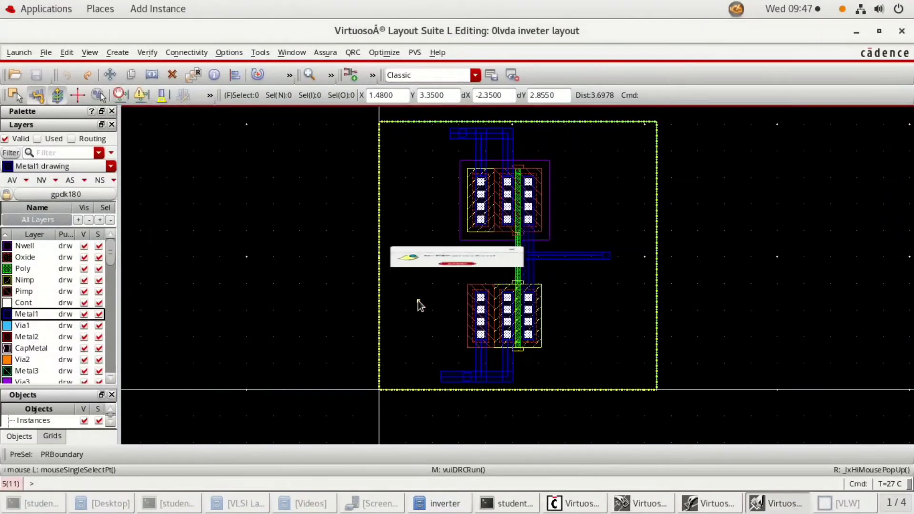
# Move the Metal1 input pin a up by about 0.085 so it is centred on the horizontal poly wire
pyautogui.scroll(3, 423, 262)
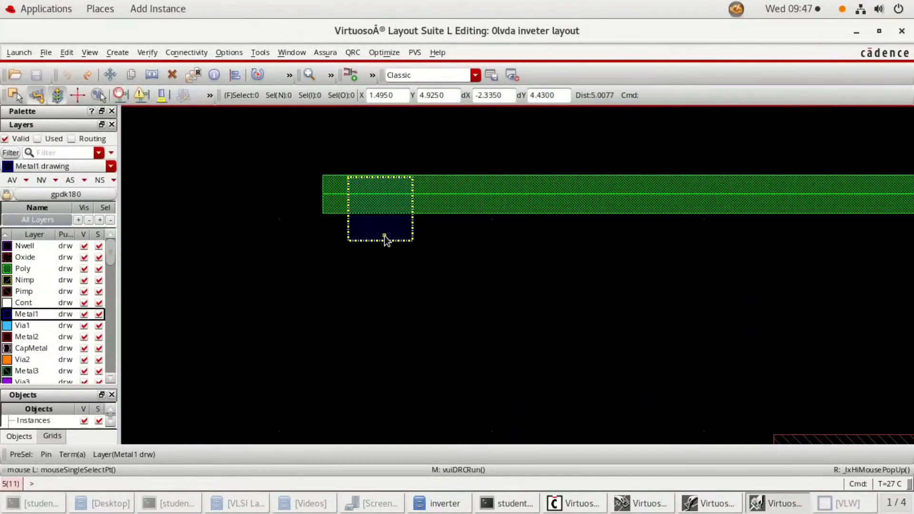
pyautogui.moveTo(384, 235); pyautogui.dragTo(384, 215)
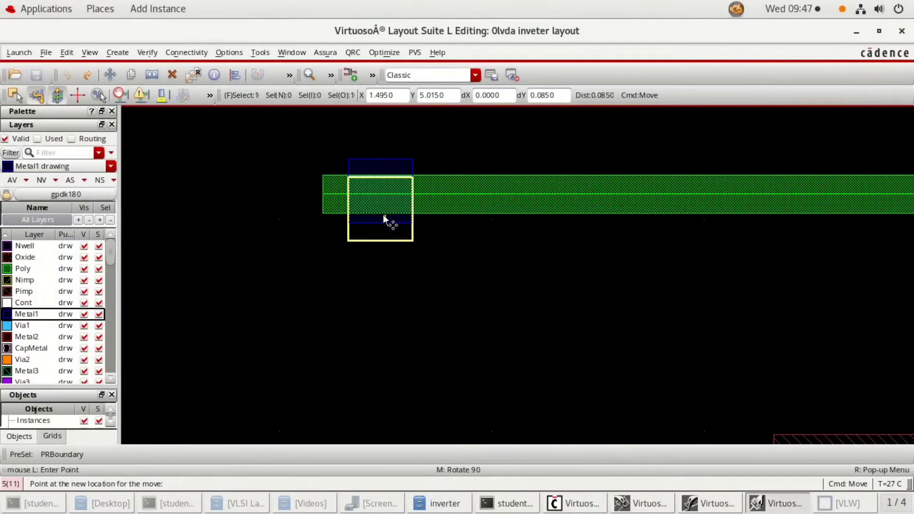
pyautogui.click(384, 217)
pyautogui.scroll(-2, 383, 217)
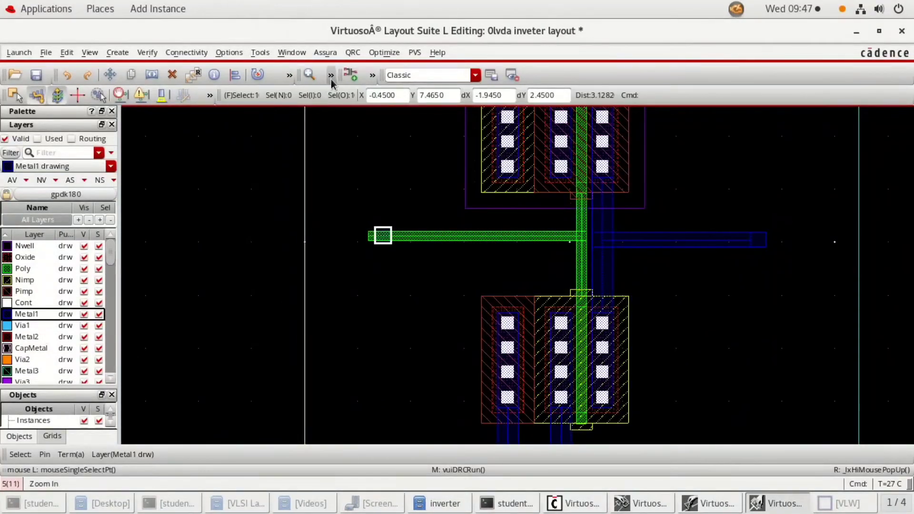
# Place a single M1_POLY1 via with one row and one column over input pin a at the end of the poly wire
pyautogui.click(371, 78)
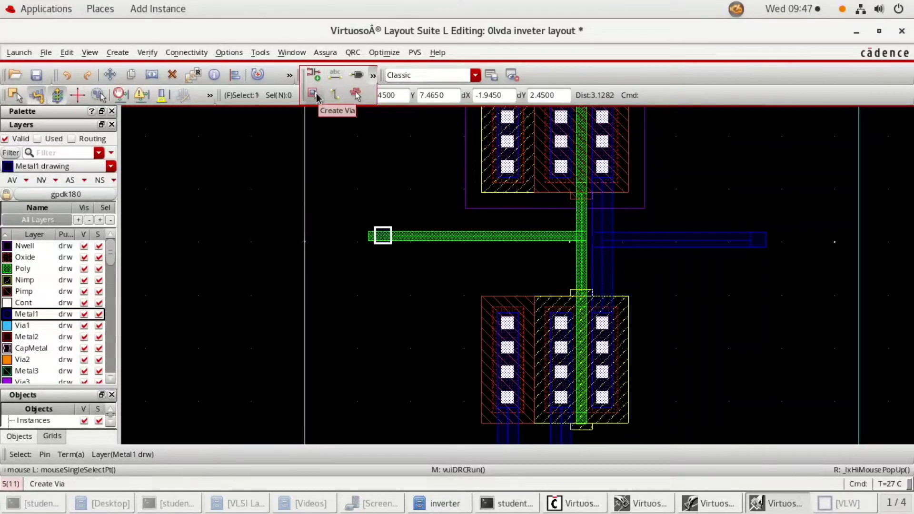
pyautogui.click(317, 96)
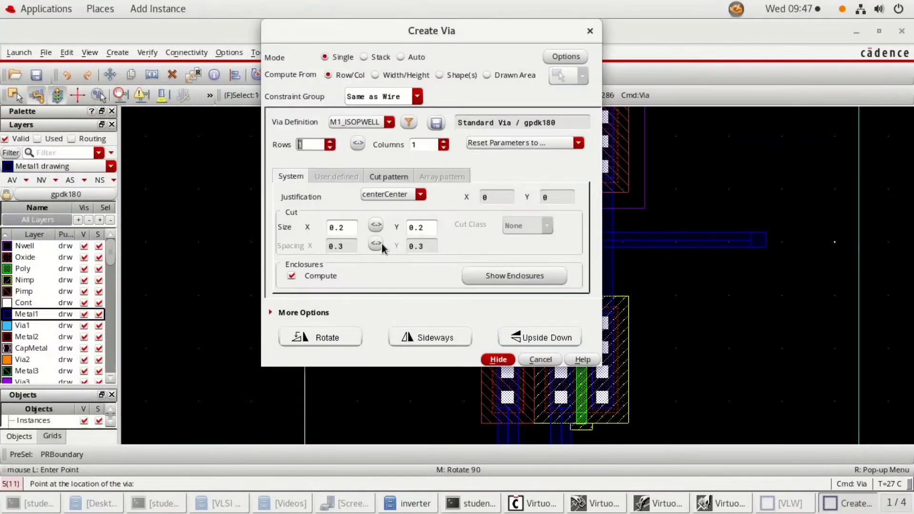
pyautogui.click(374, 123)
pyautogui.click(372, 188)
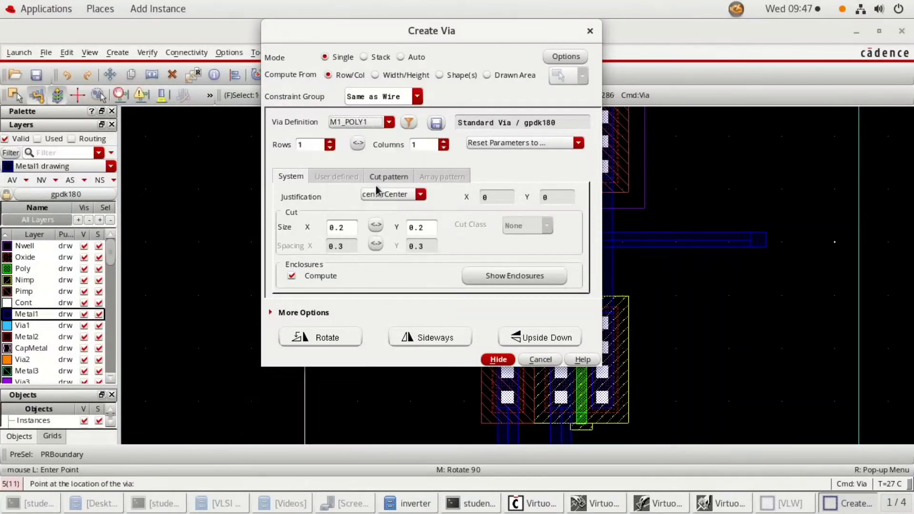
pyautogui.click(499, 360)
pyautogui.keyDown('ctrl'); pyautogui.scroll(2, 365, 230); pyautogui.keyUp('ctrl')
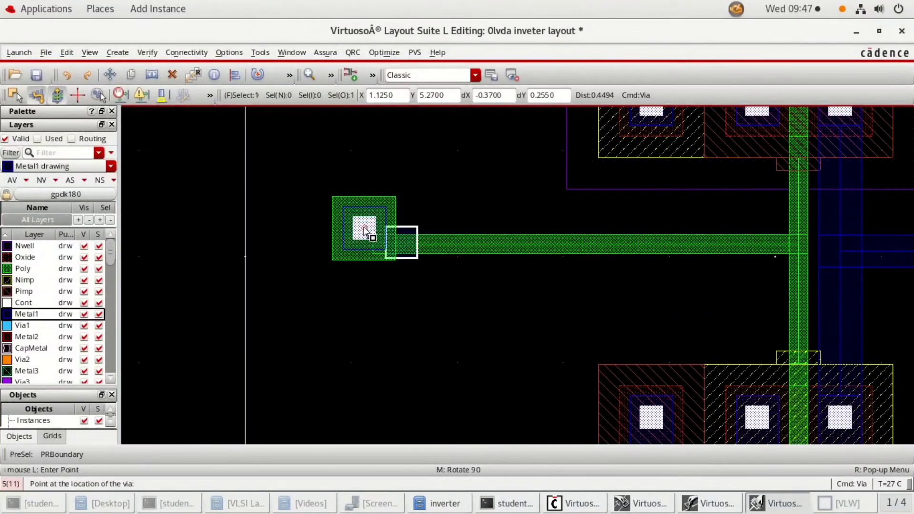
pyautogui.keyDown('ctrl'); pyautogui.scroll(3, 364, 233); pyautogui.keyUp('ctrl')
pyautogui.click(516, 286)
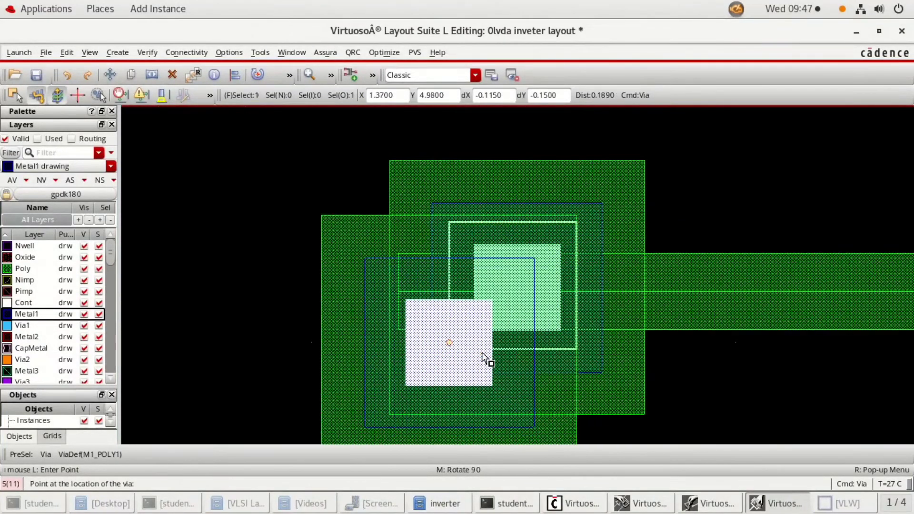
pyautogui.keyDown('ctrl'); pyautogui.scroll(-5, 448, 357); pyautogui.keyUp('ctrl')
pyautogui.keyDown('ctrl'); pyautogui.scroll(-2, 500, 309); pyautogui.keyUp('ctrl')
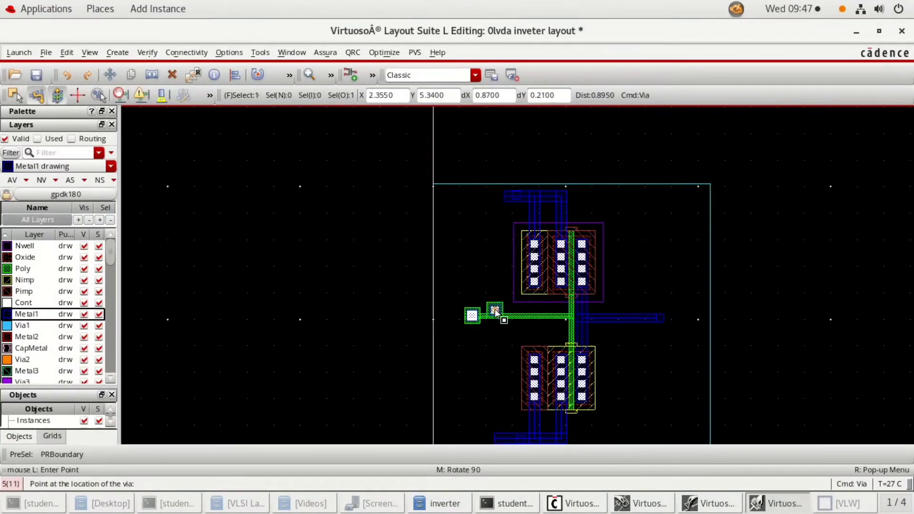
pyautogui.press('Escape')
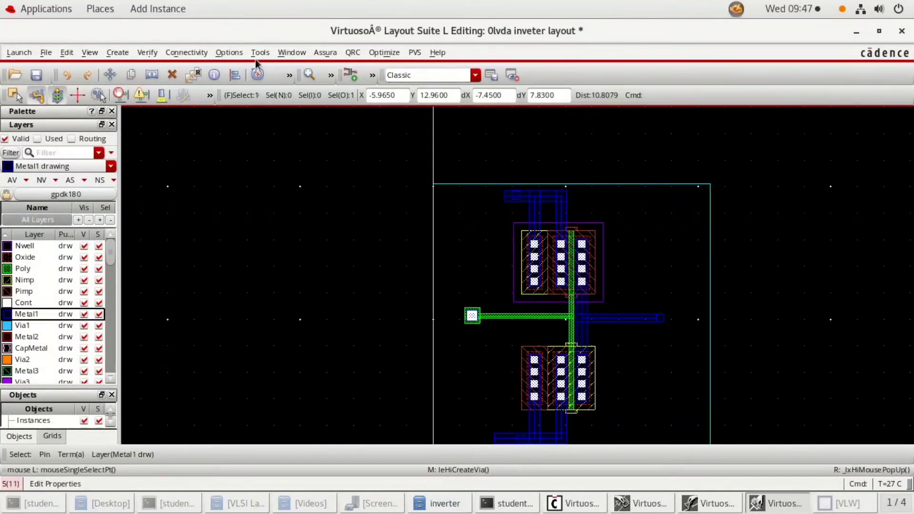
# Rerun Assura DRC with gpdk180, saving the layout and overwriting the existing run data, and view the results
pyautogui.click(325, 52)
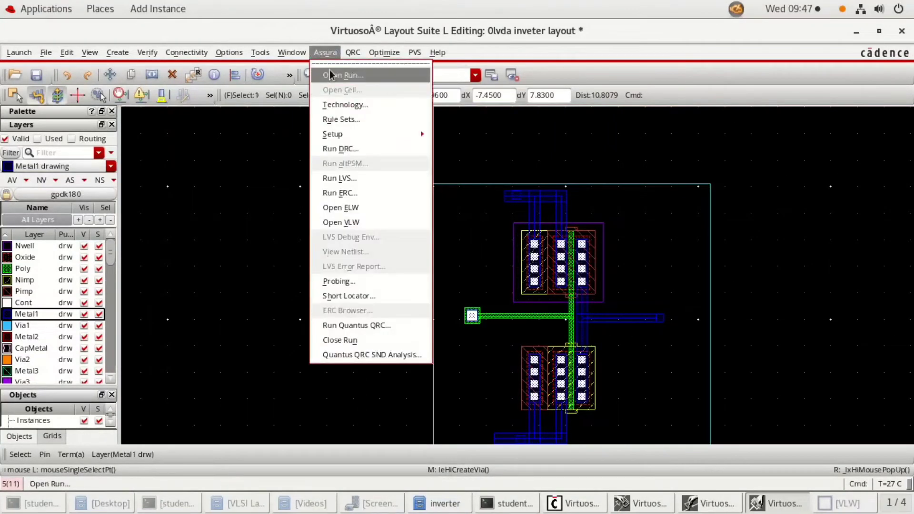
pyautogui.click(338, 149)
pyautogui.click(337, 410)
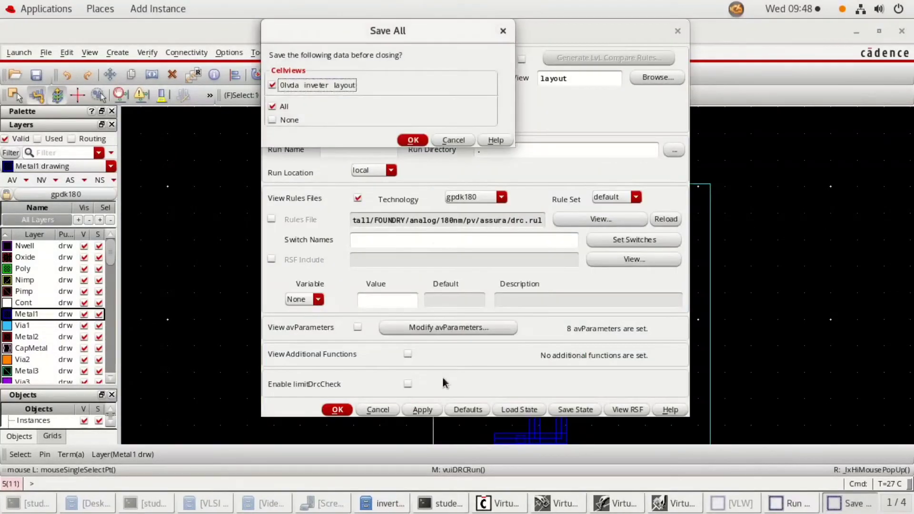
pyautogui.click(404, 141)
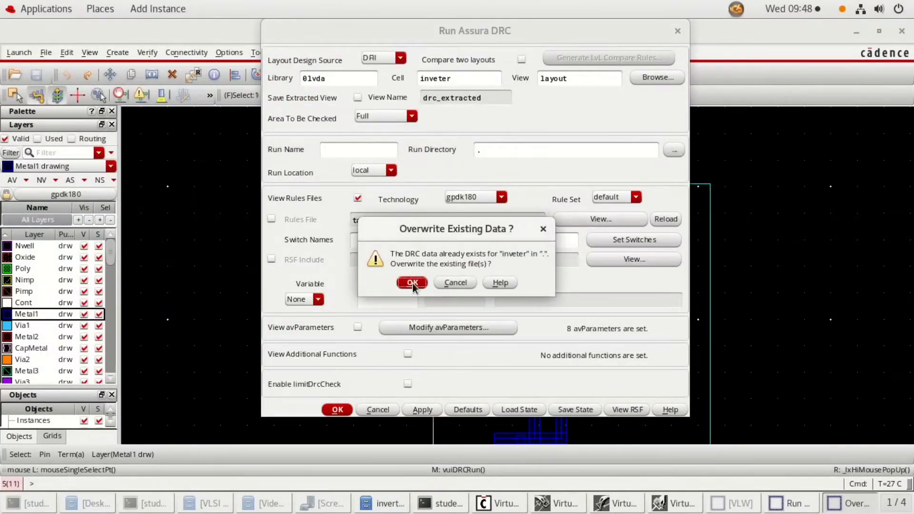
pyautogui.click(413, 284)
pyautogui.click(417, 287)
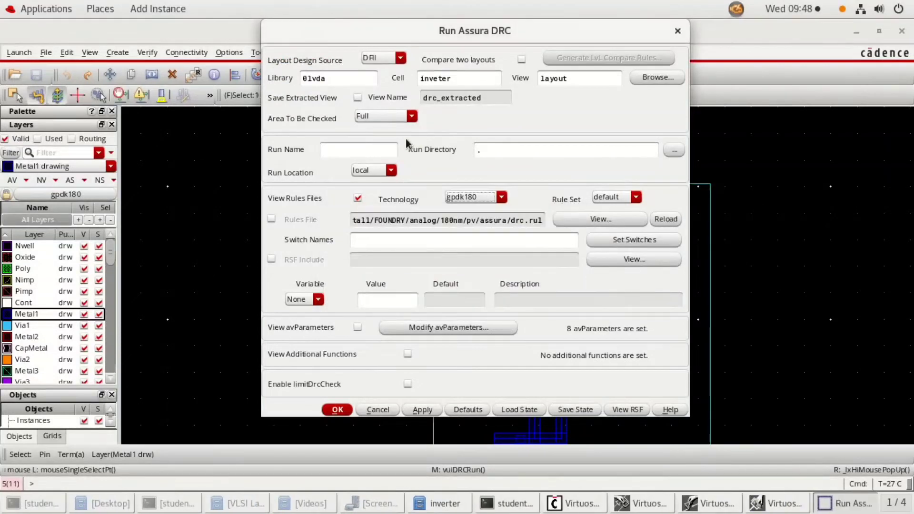
pyautogui.click(341, 410)
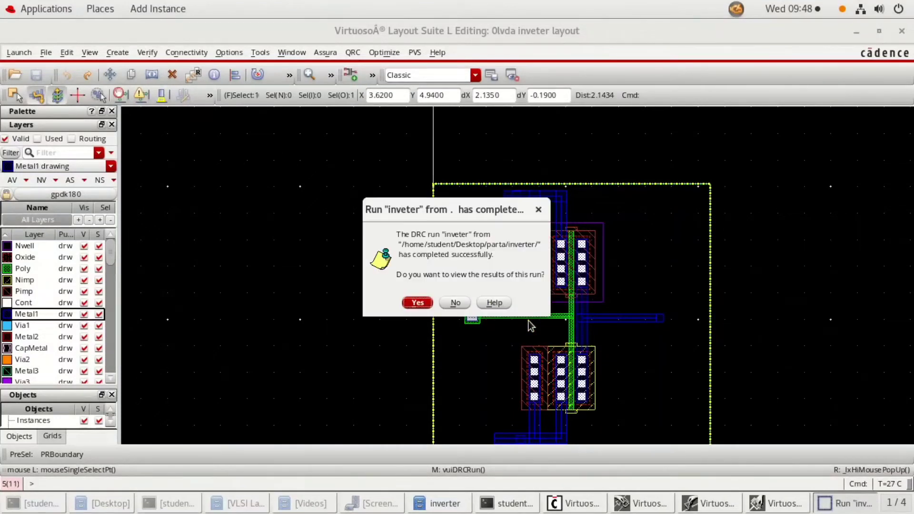
pyautogui.click(423, 303)
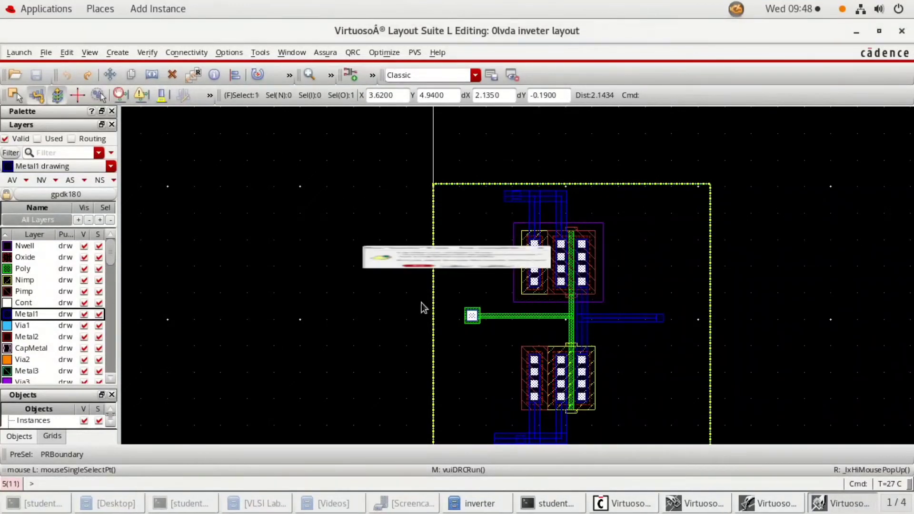
pyautogui.click(457, 284)
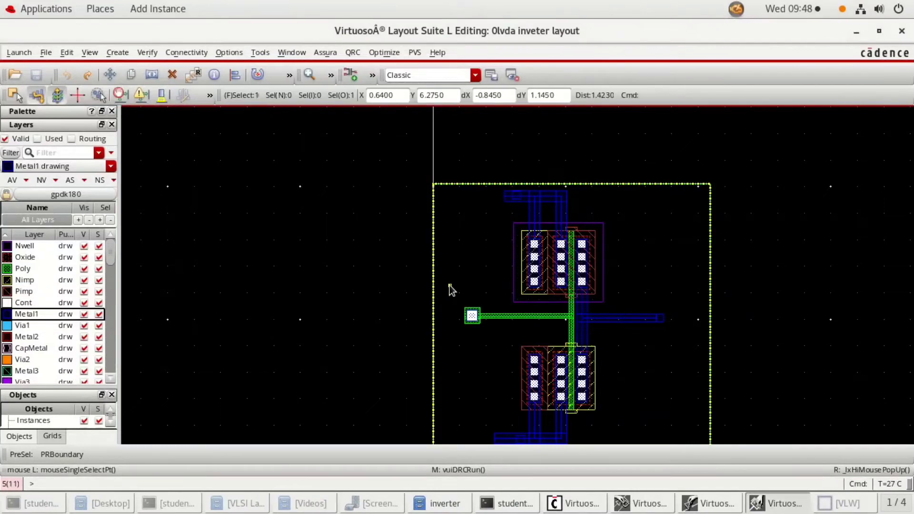
# Run Assura LVS on the inveter schematic and layout with gpdk180, overwriting the existing run data, and view the results
pyautogui.press('f')
pyautogui.click(325, 52)
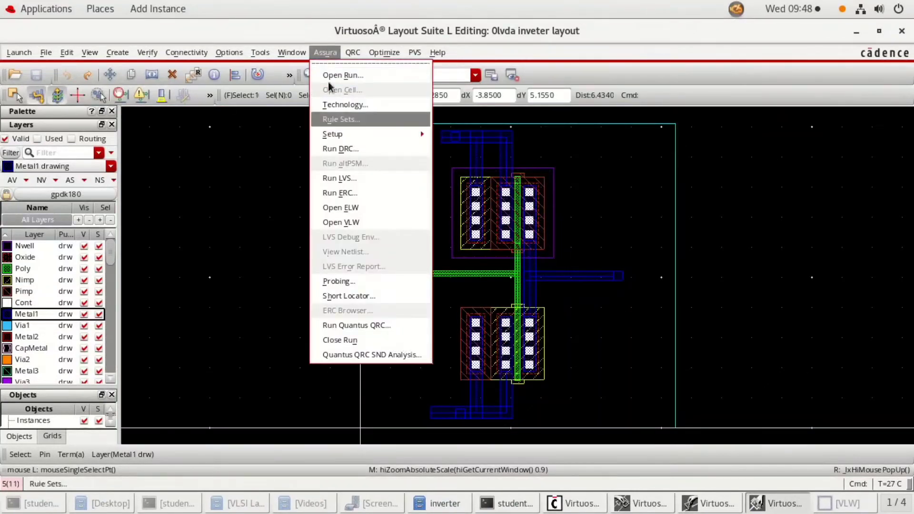
pyautogui.click(345, 178)
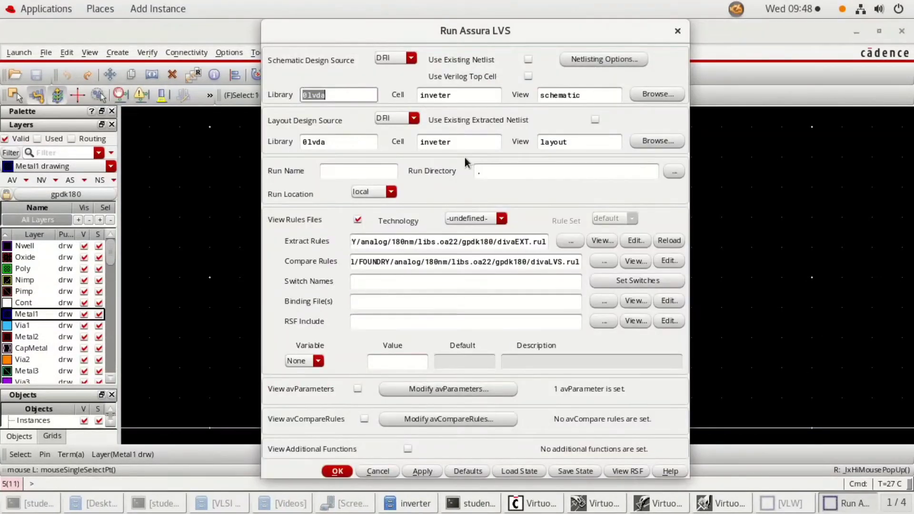
pyautogui.click(469, 218)
pyautogui.click(464, 243)
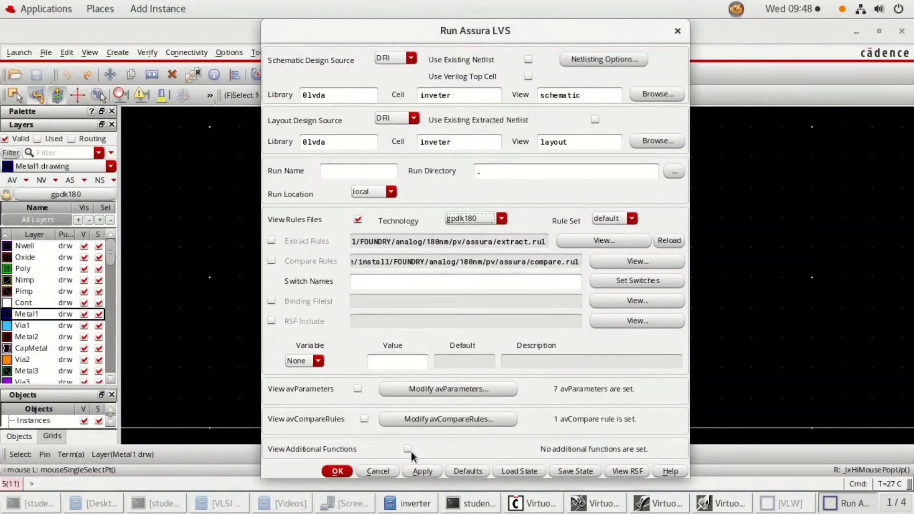
pyautogui.click(337, 472)
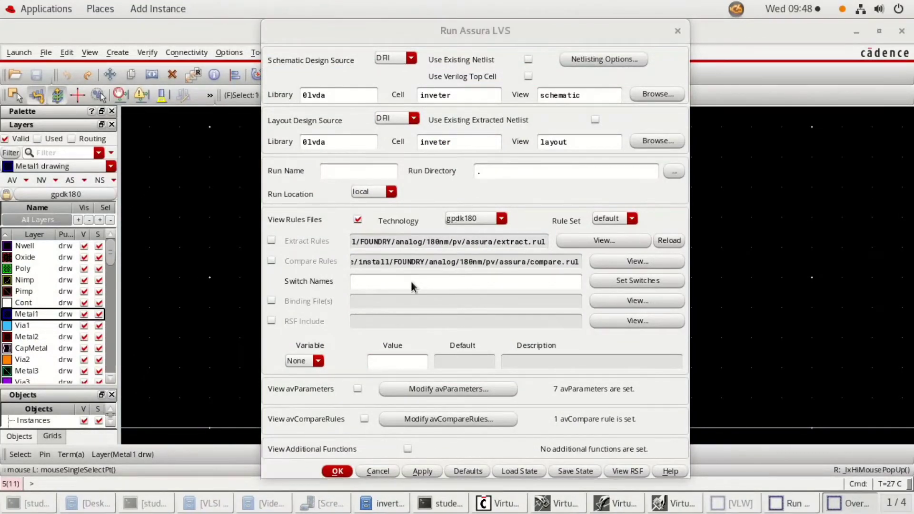
pyautogui.press('Return')
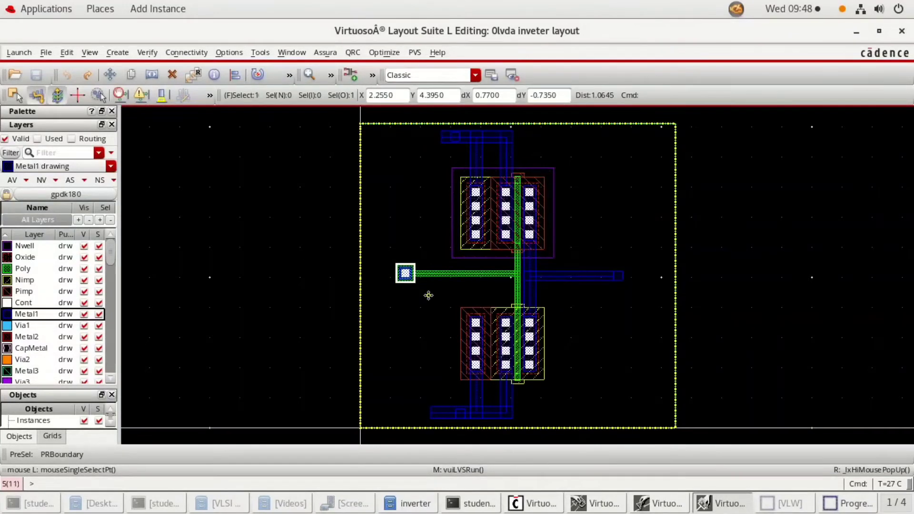
pyautogui.click(428, 296)
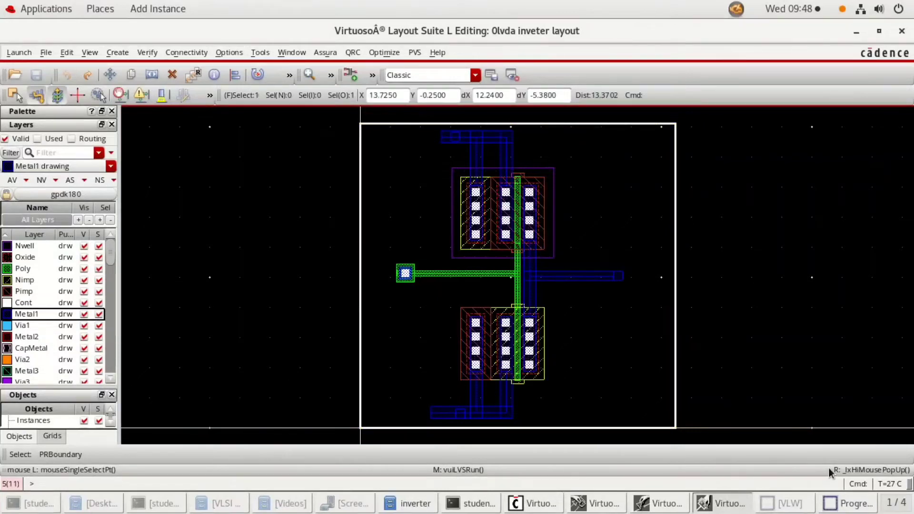
pyautogui.click(852, 504)
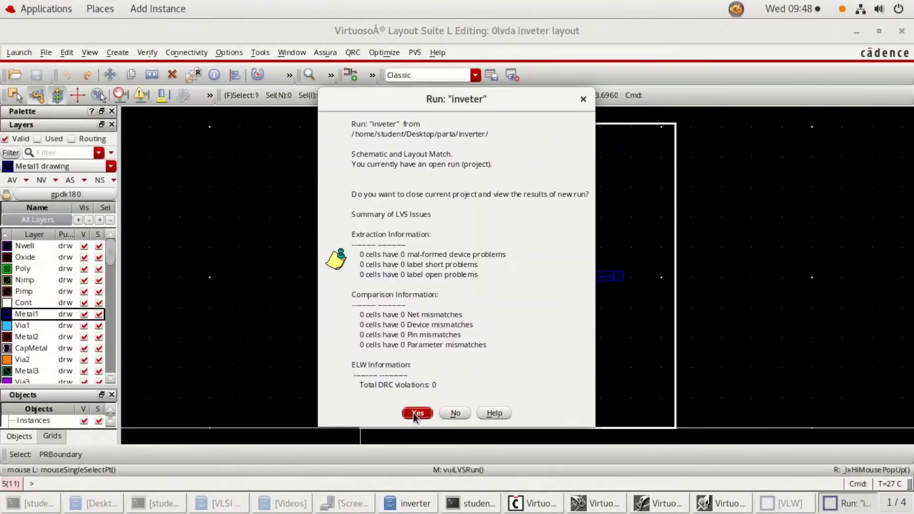
pyautogui.click(417, 413)
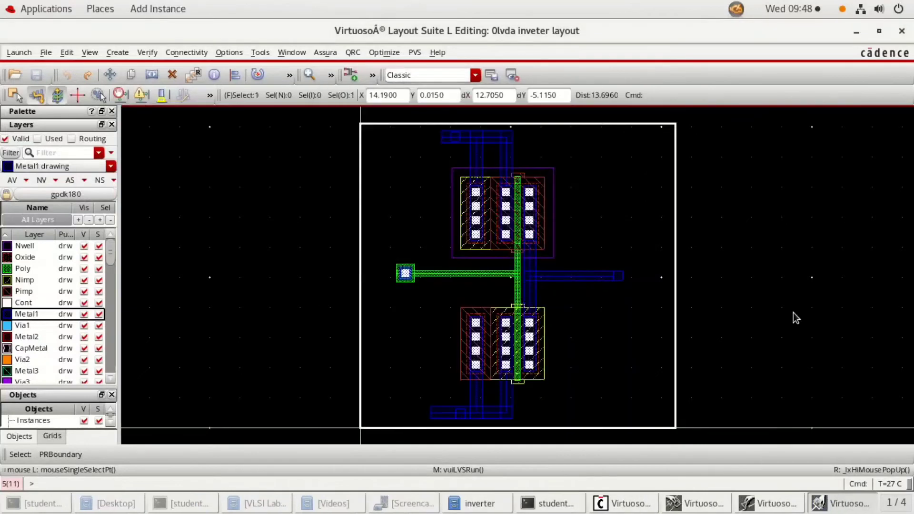
pyautogui.click(852, 504)
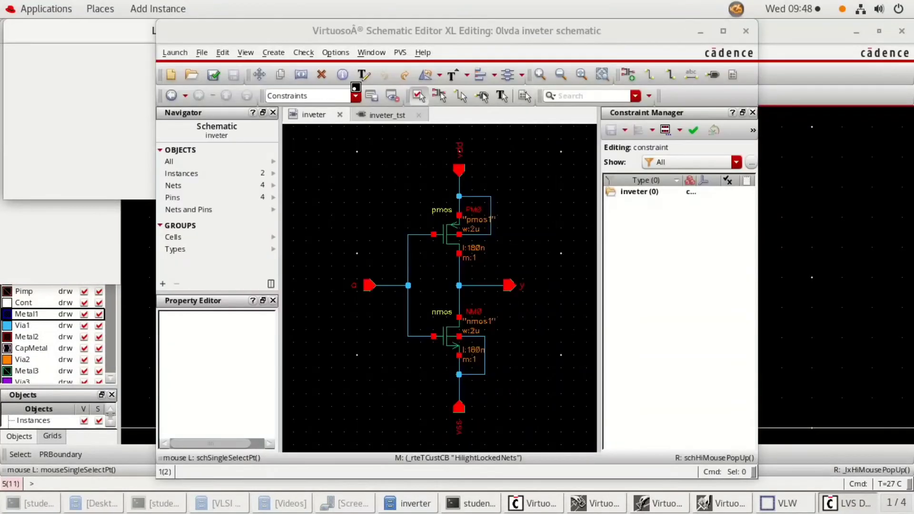
# Check the schematic and layout comparison in LVS Debug, close it and the VLW window, and minimize the schematic
pyautogui.click(68, 52)
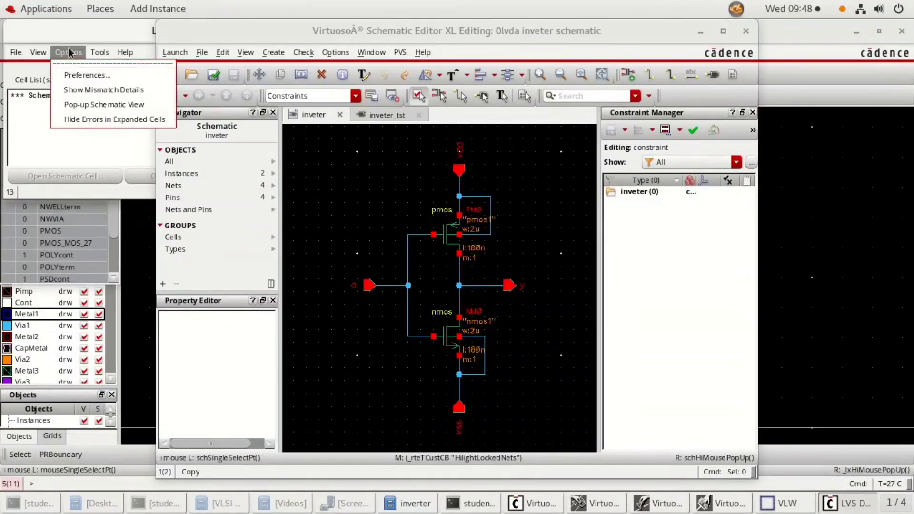
pyautogui.click(108, 30)
pyautogui.moveTo(108, 31); pyautogui.dragTo(83, 78)
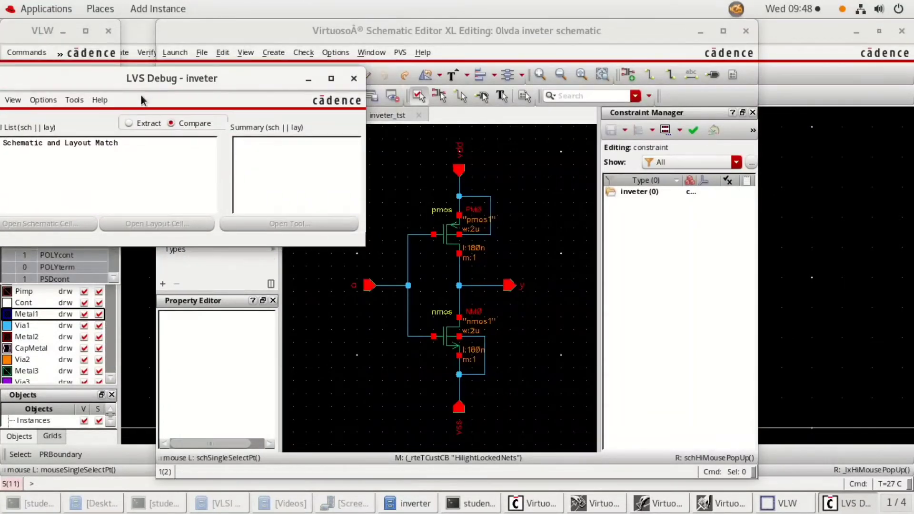
pyautogui.click(354, 78)
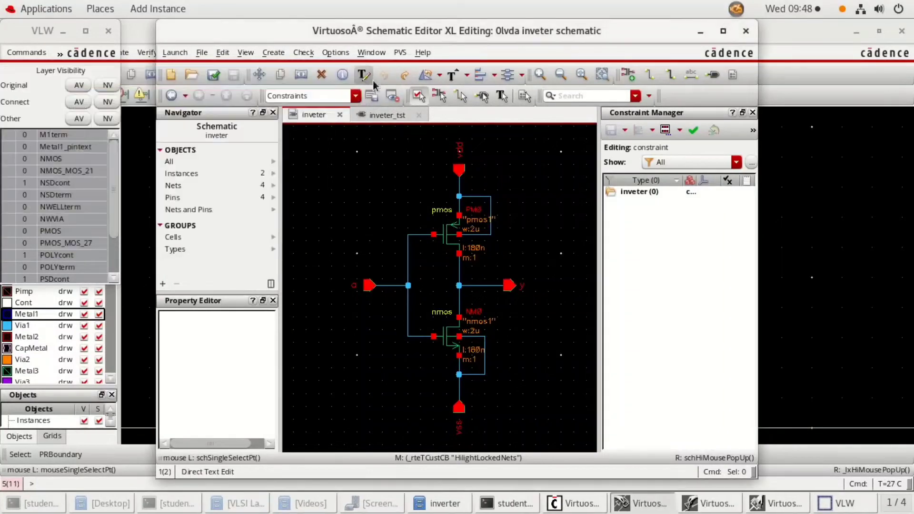
pyautogui.click(700, 31)
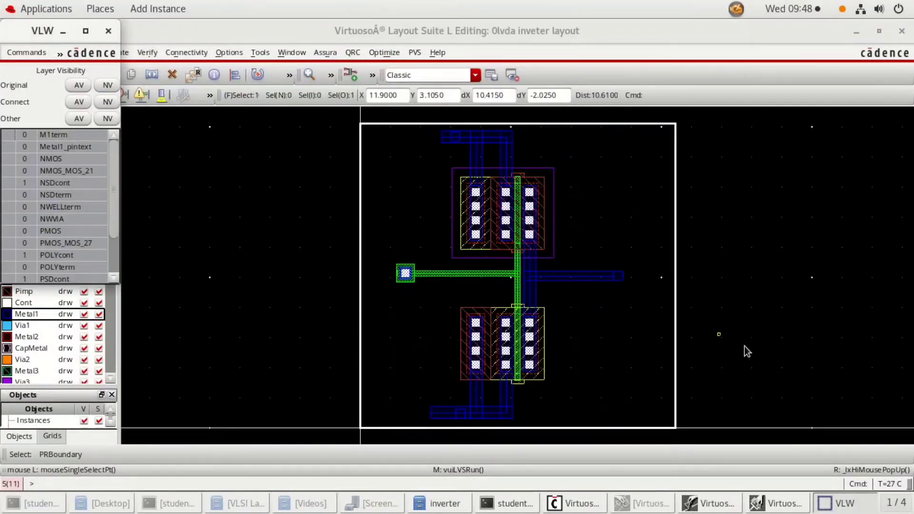
pyautogui.click(115, 31)
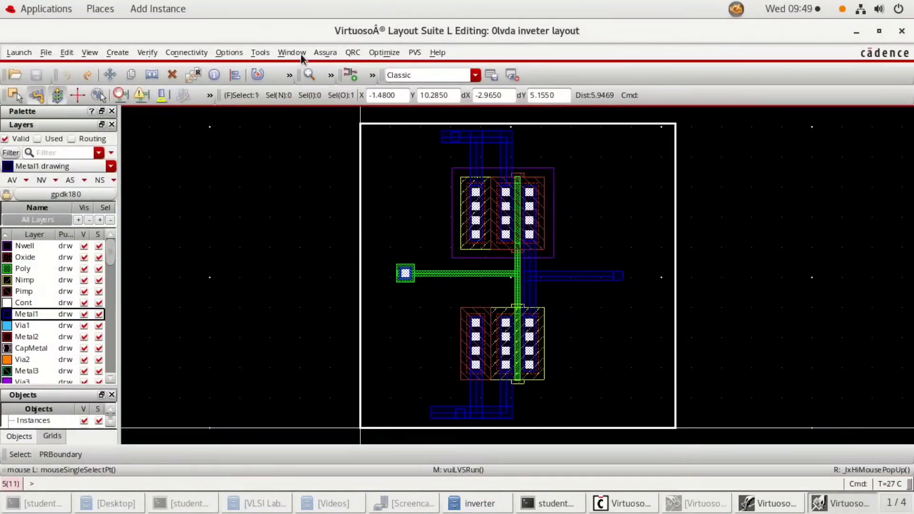
# Open a Quantus QRC parasitic extraction run with gpdk180 technology and Extracted View output to view av_extracted
pyautogui.click(325, 57)
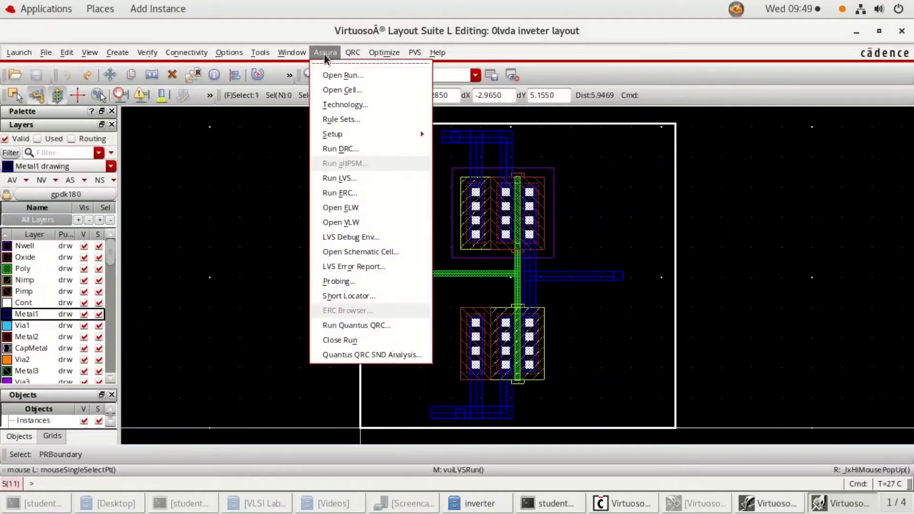
pyautogui.click(339, 342)
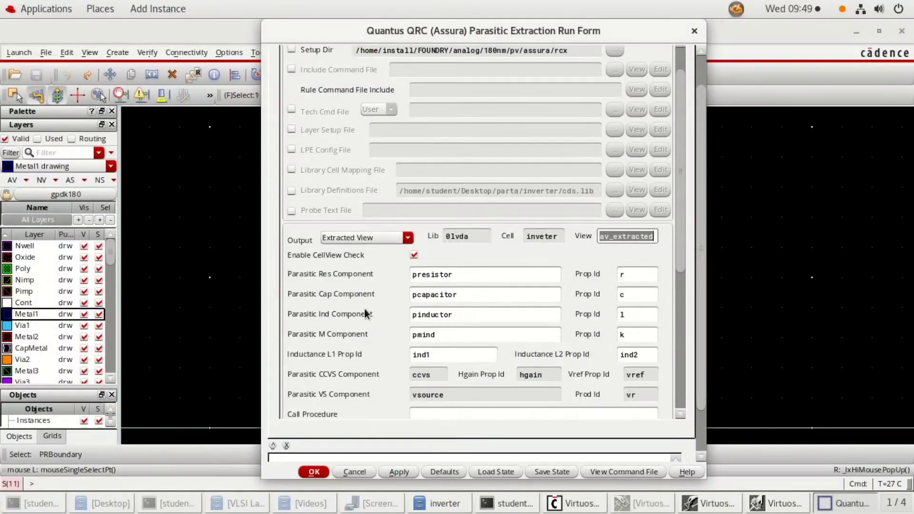
pyautogui.scroll(3, 388, 224)
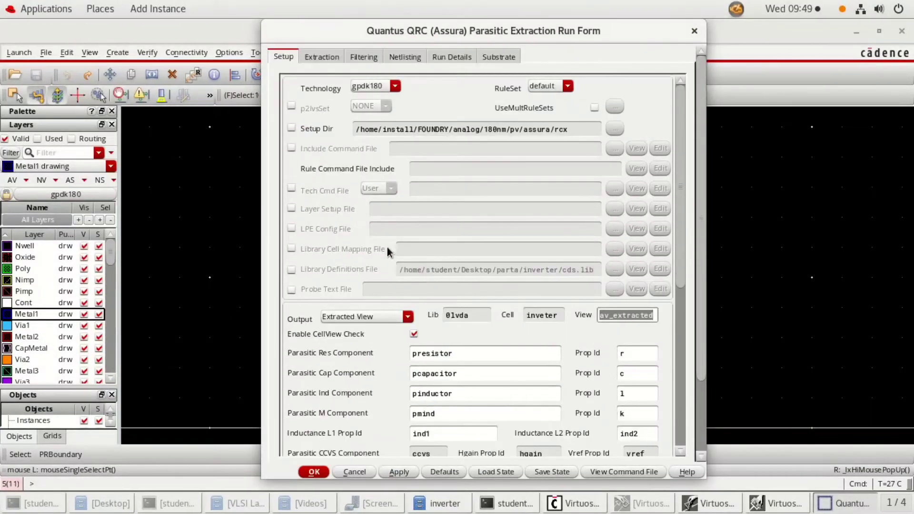
pyautogui.click(371, 87)
pyautogui.click(370, 98)
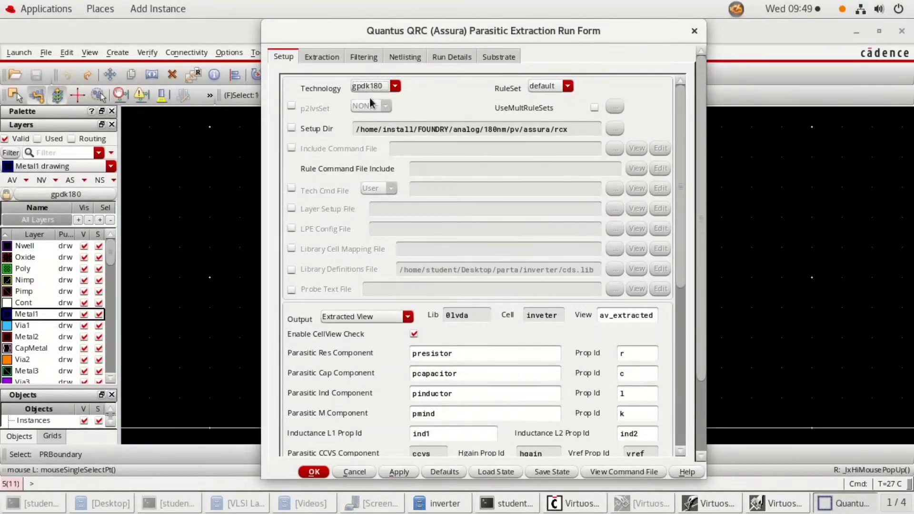
# Set the extraction type to RC and the reference node to vss, run the parasitic extraction, and dismiss the completion notice
pyautogui.click(324, 56)
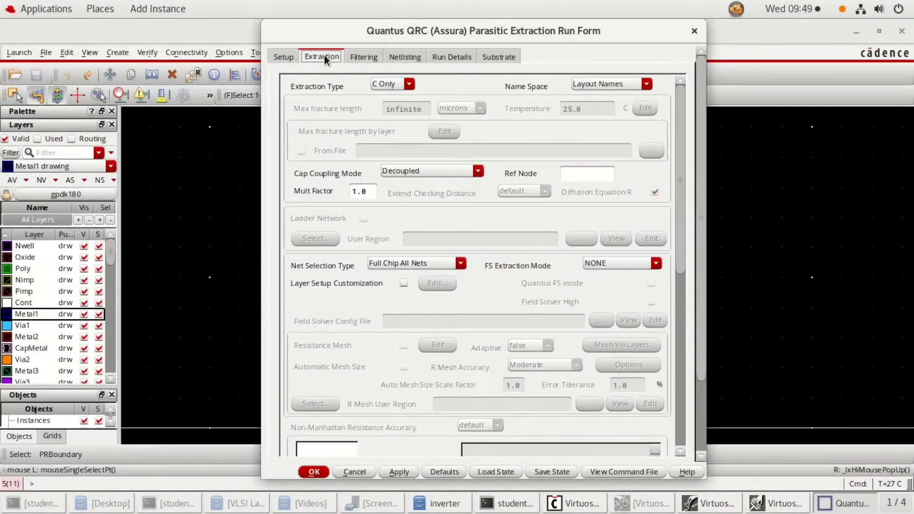
pyautogui.click(388, 85)
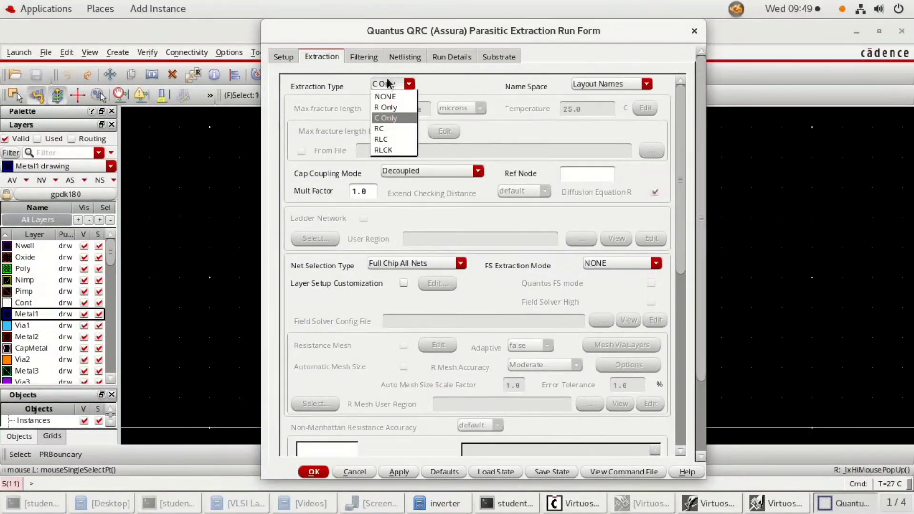
pyautogui.click(387, 127)
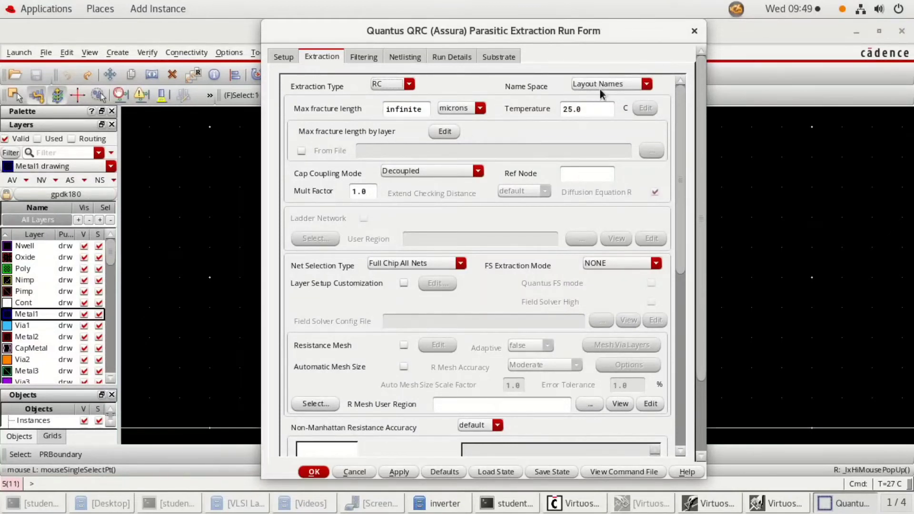
pyautogui.click(574, 174)
pyautogui.write('vss')
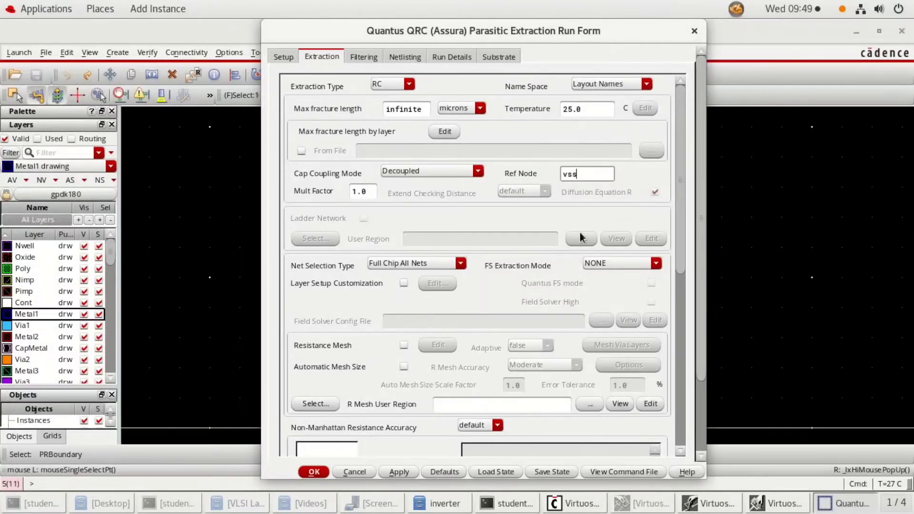
pyautogui.scroll(-4, 520, 351)
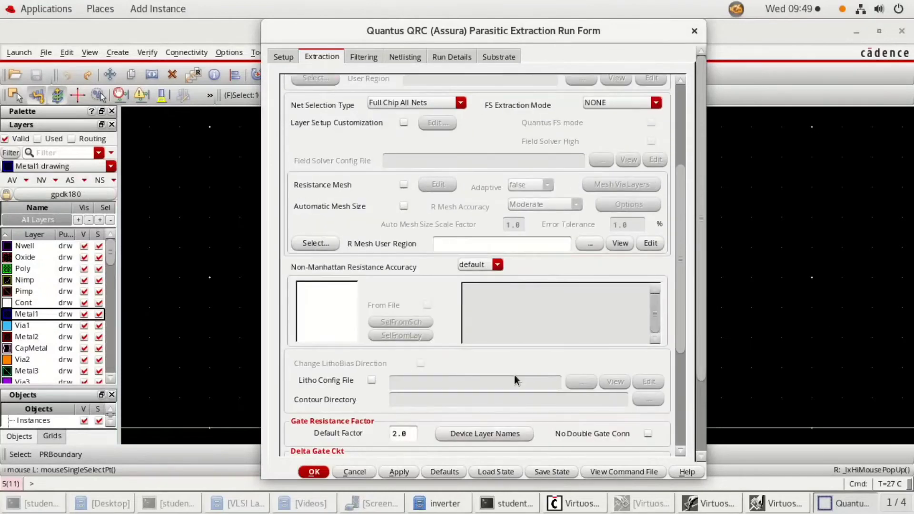
pyautogui.click(315, 472)
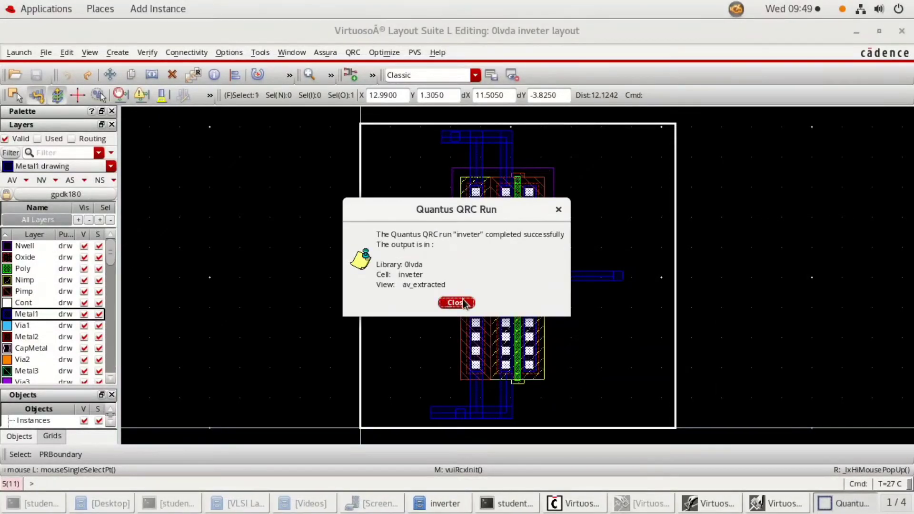
pyautogui.click(456, 303)
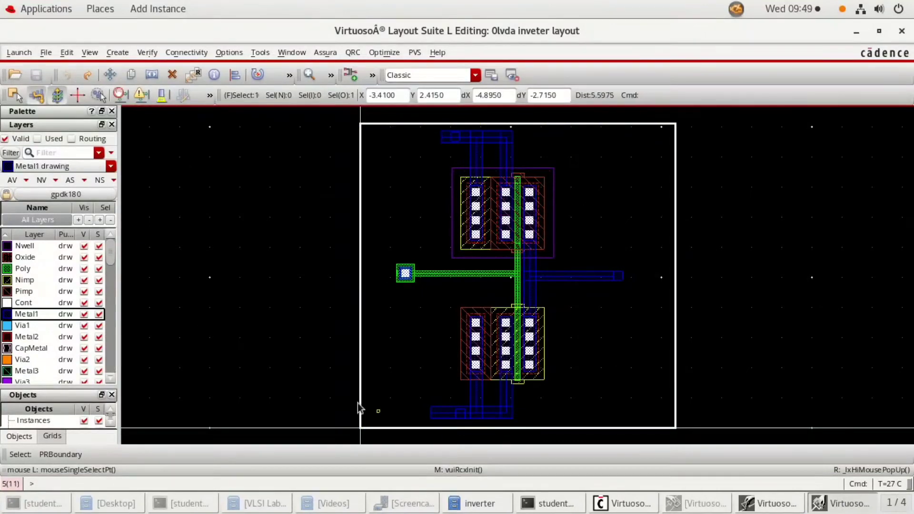
# Switch to the Virtuoso log window and open the Library Manager from it
pyautogui.click(685, 507)
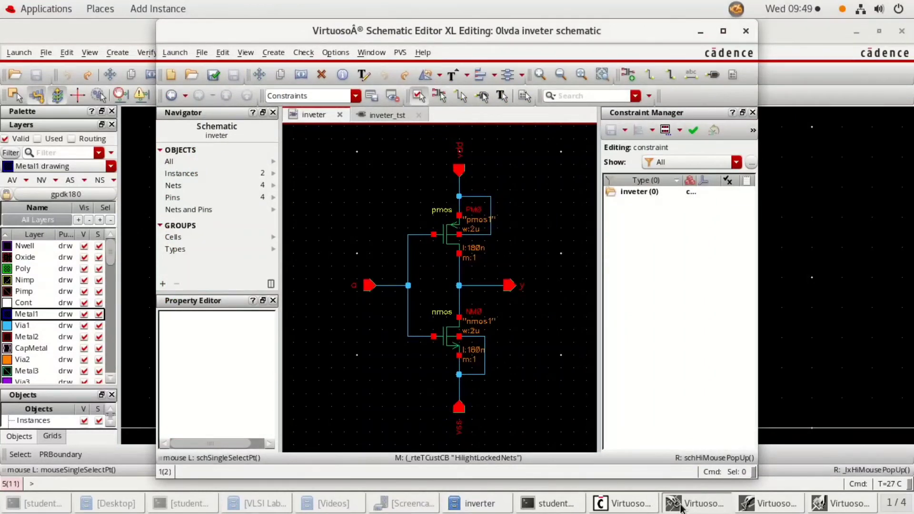
pyautogui.click(621, 503)
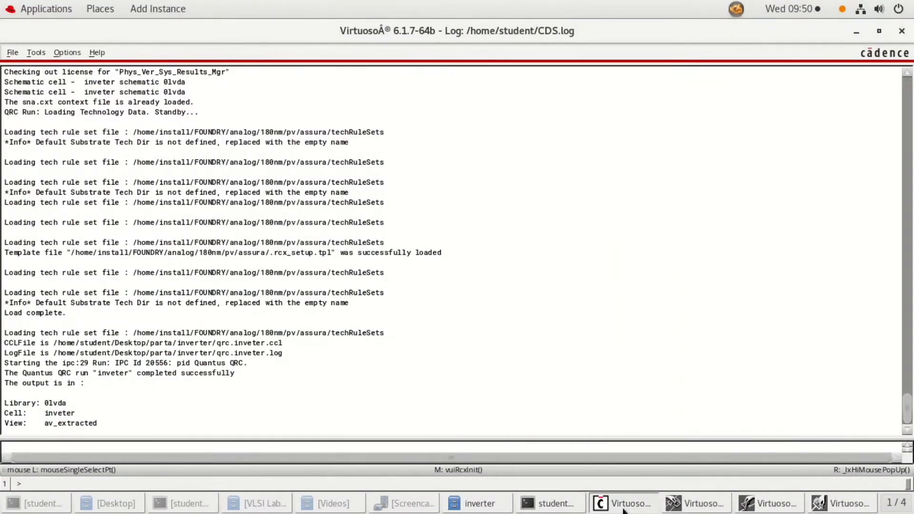
pyautogui.click(13, 53)
pyautogui.click(33, 54)
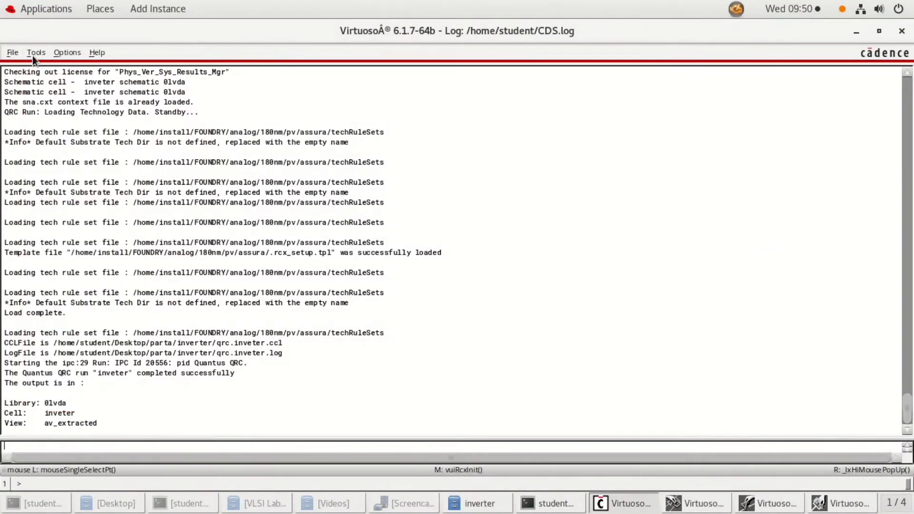
pyautogui.click(33, 53)
pyautogui.click(51, 72)
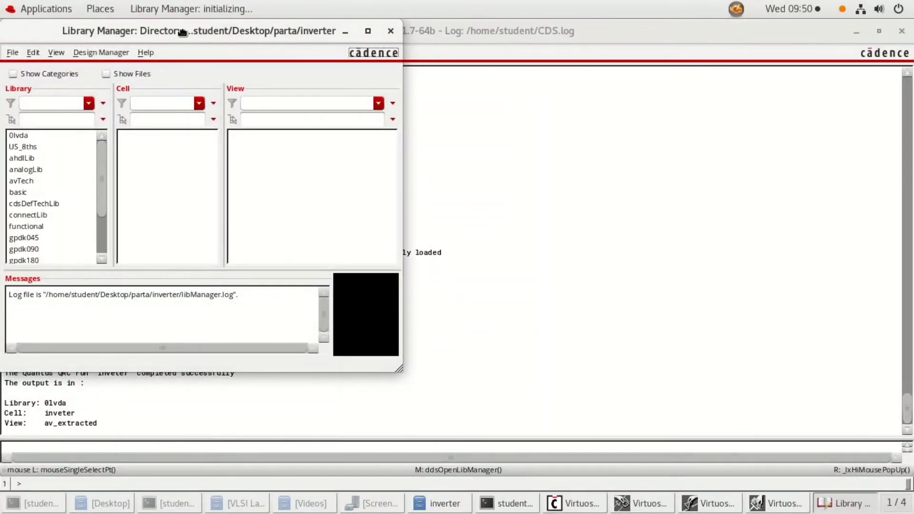
pyautogui.moveTo(183, 33); pyautogui.dragTo(217, 42)
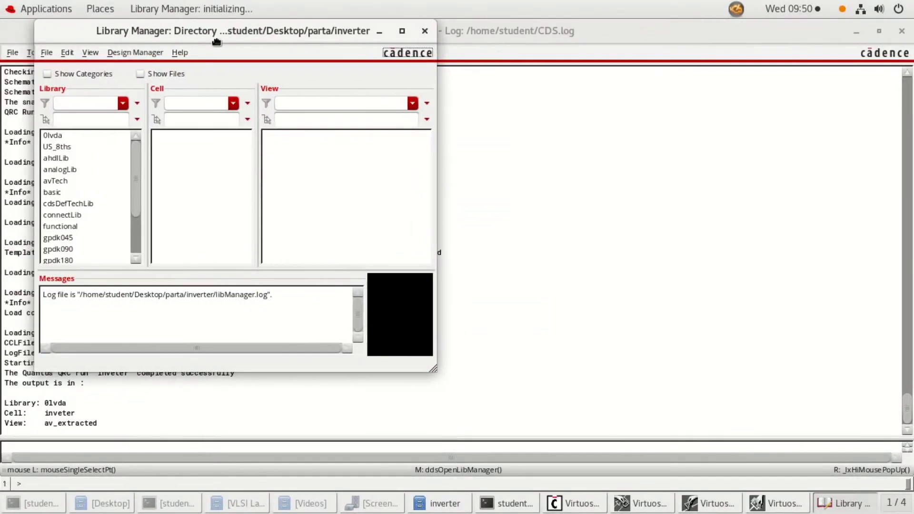
# Open the av_extracted view of cell inveter in library 0lvda, accepting the undefined packets prompt
pyautogui.click(57, 136)
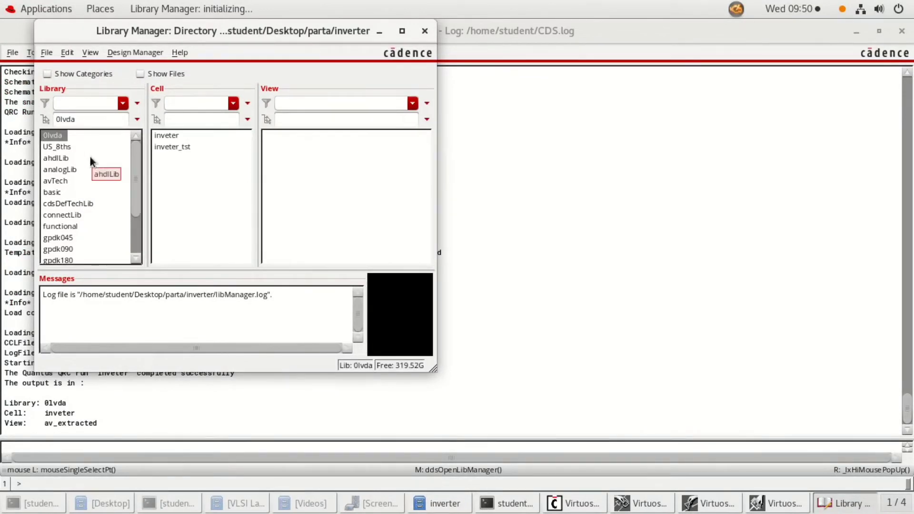
pyautogui.click(171, 136)
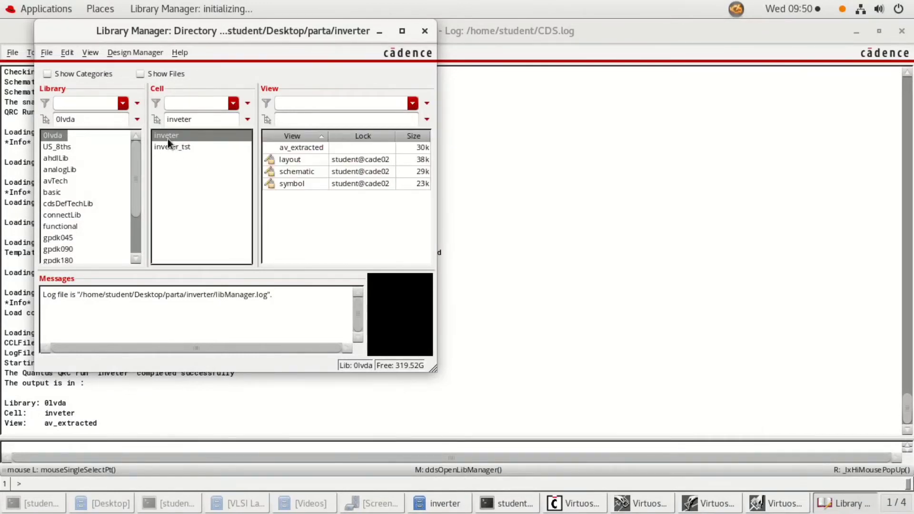
pyautogui.click(291, 149)
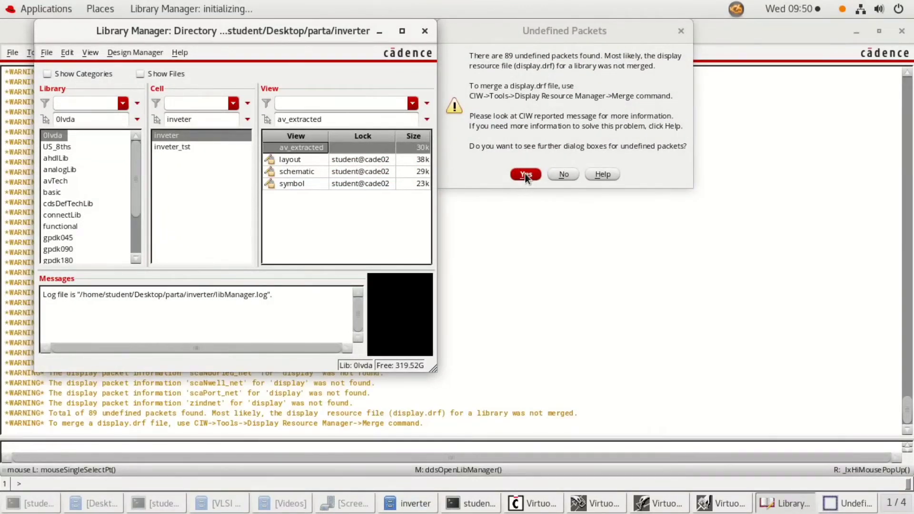
pyautogui.click(526, 174)
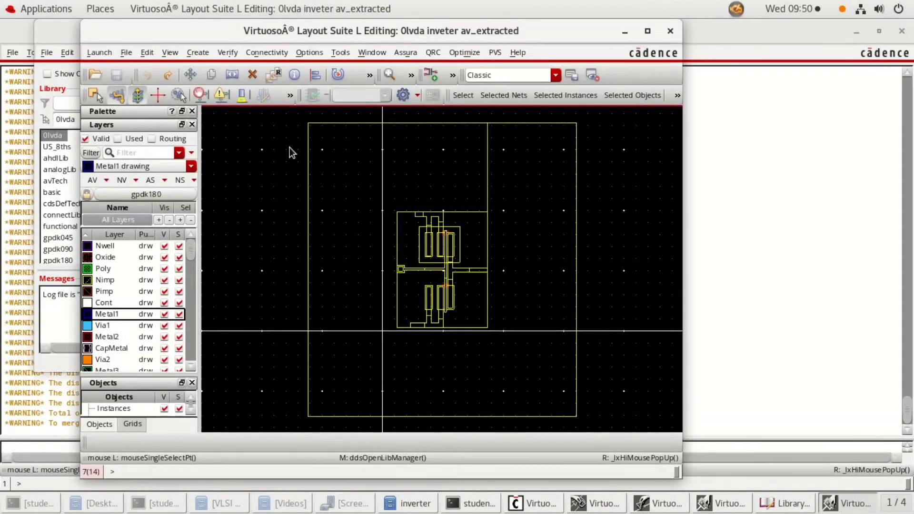
pyautogui.doubleClick(328, 32)
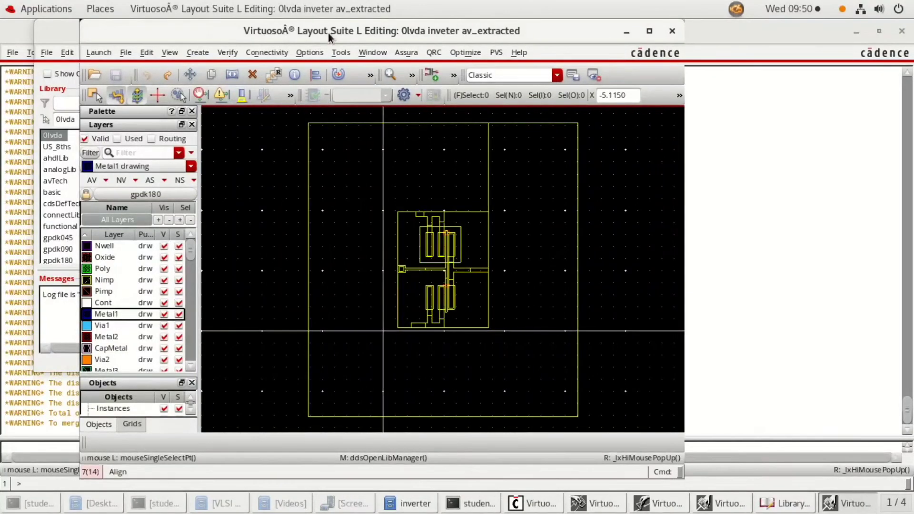
# Show all hierarchy levels of the av_extracted view and examine its extracted transistor and parasitic resistor symbols up close
pyautogui.keyDown('ctrl'); pyautogui.scroll(3, 369, 239); pyautogui.keyUp('ctrl')
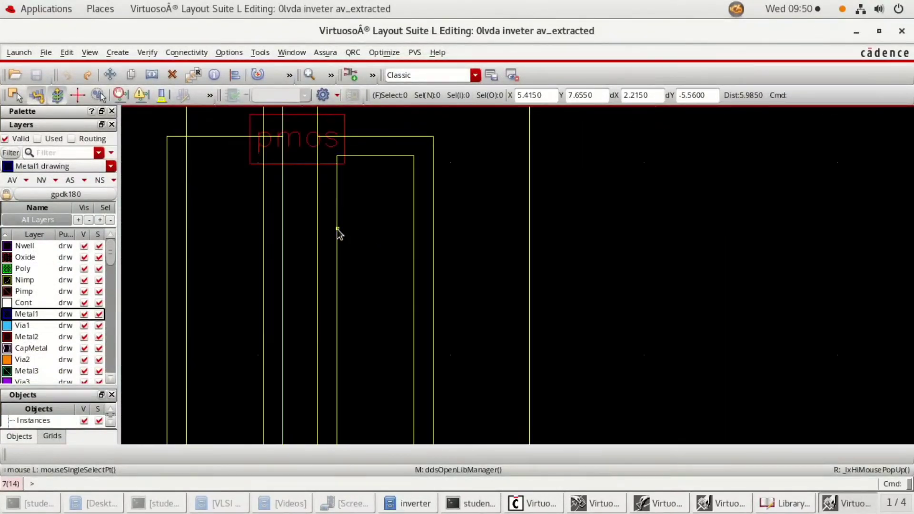
pyautogui.keyDown('ctrl'); pyautogui.scroll(2, 173, 129); pyautogui.keyUp('ctrl')
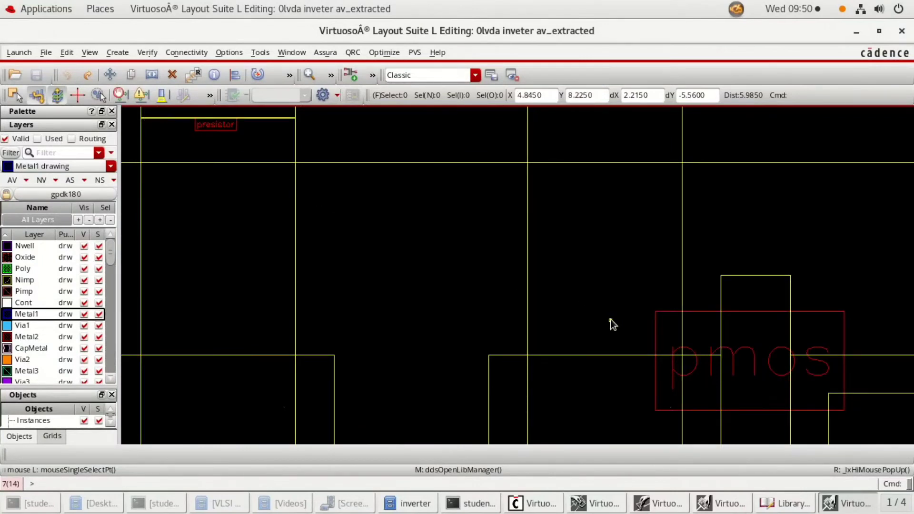
pyautogui.press('shift')
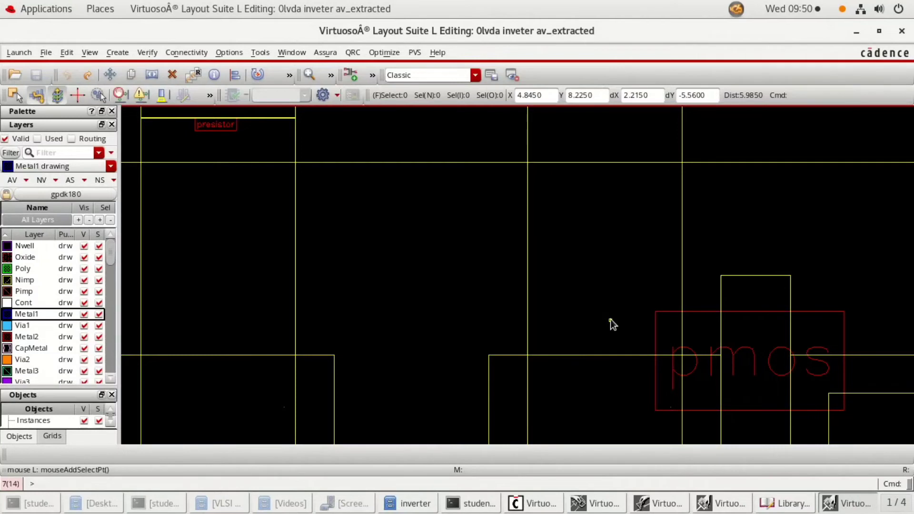
pyautogui.hotkey('shift', 'f')
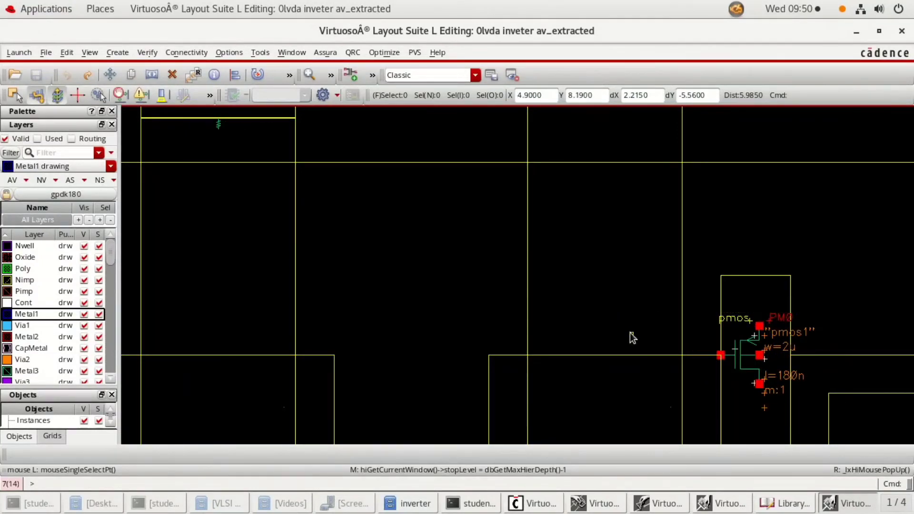
pyautogui.scroll(-2, 630, 332)
pyautogui.scroll(2, 565, 308)
pyautogui.scroll(2, 570, 315)
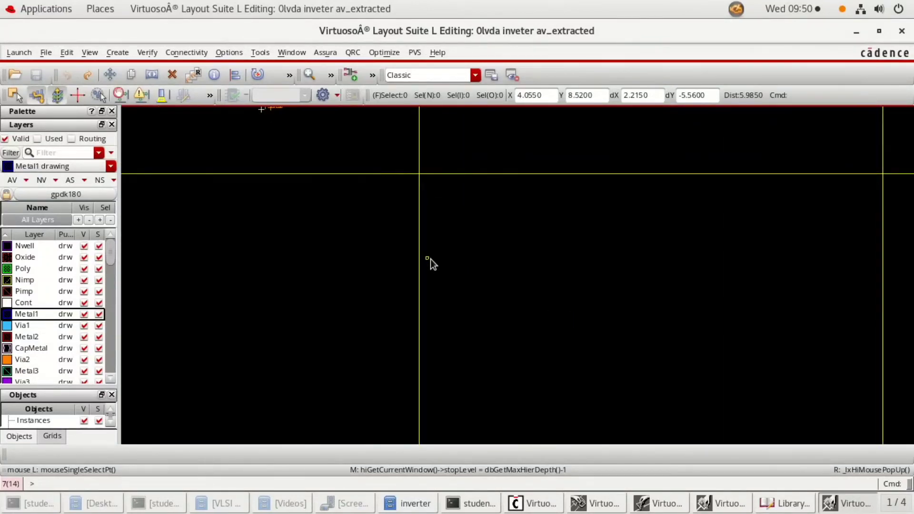
pyautogui.scroll(-3, 429, 261)
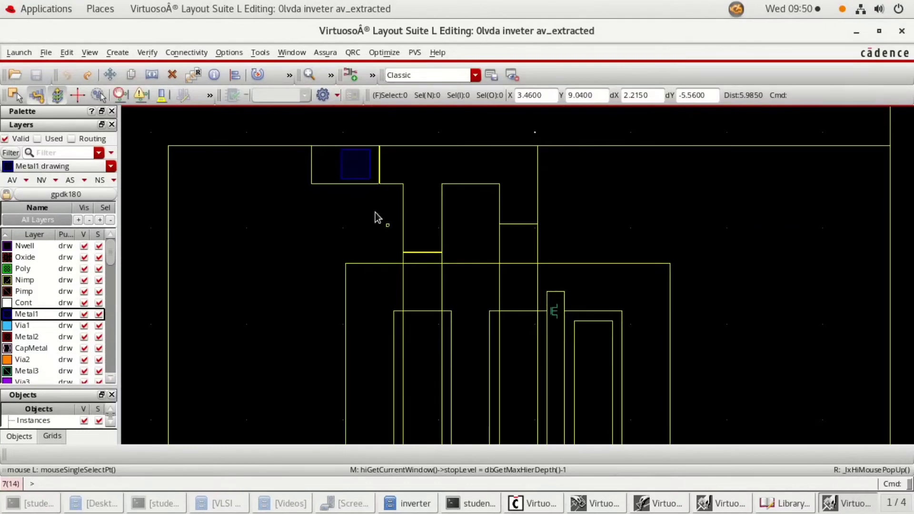
pyautogui.scroll(-3, 375, 213)
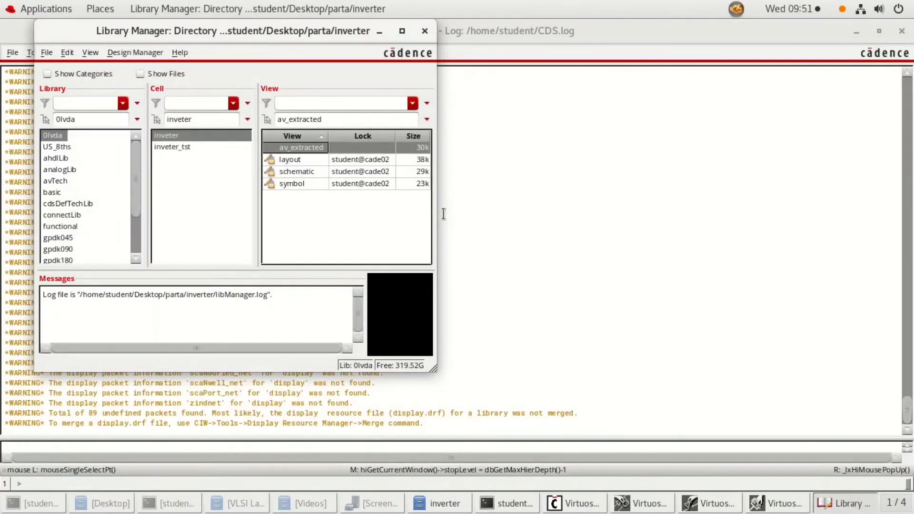
# Create a config view for cell inveter_tst in library 0lvda, opening it with the Hierarchy Editor
pyautogui.click(179, 147)
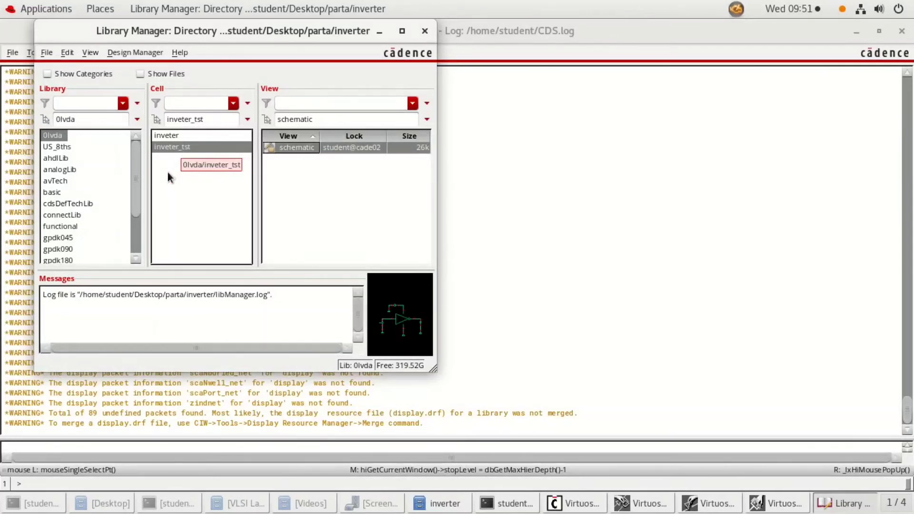
pyautogui.click(168, 173)
pyautogui.click(170, 145)
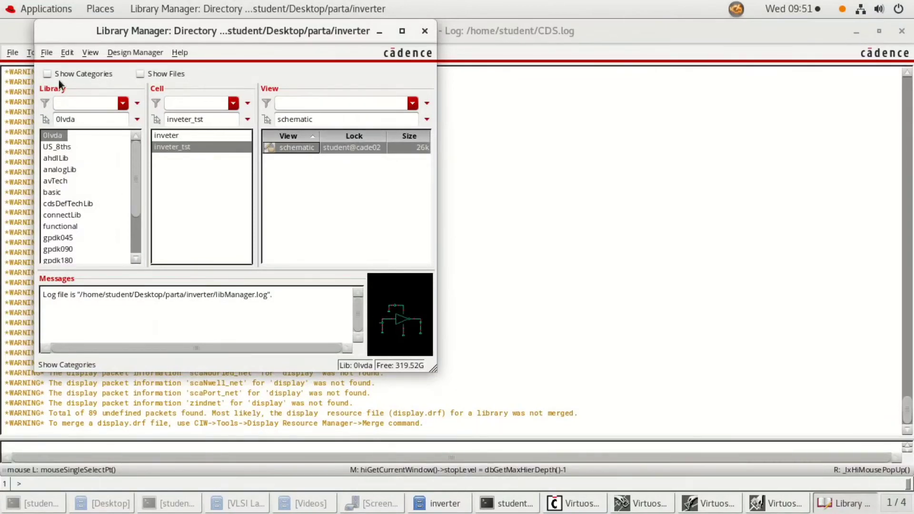
pyautogui.click(47, 54)
pyautogui.moveTo(55, 66)
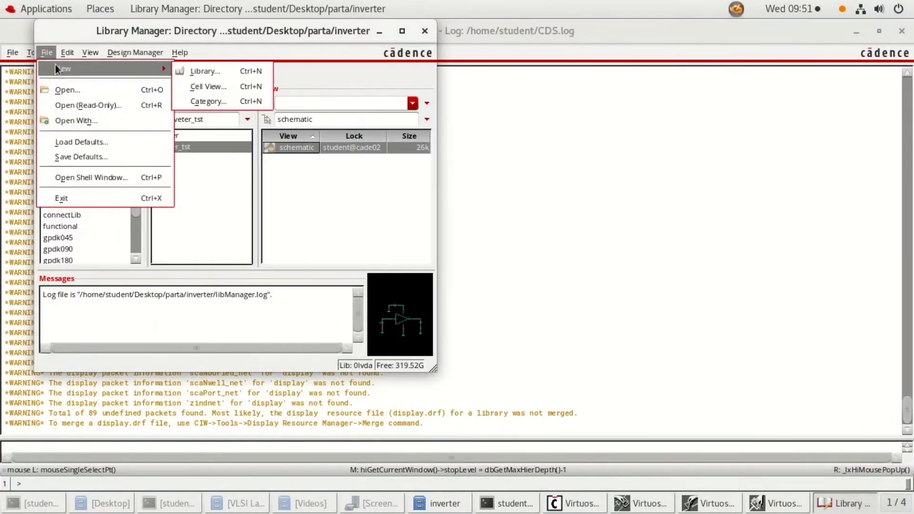
pyautogui.click(213, 86)
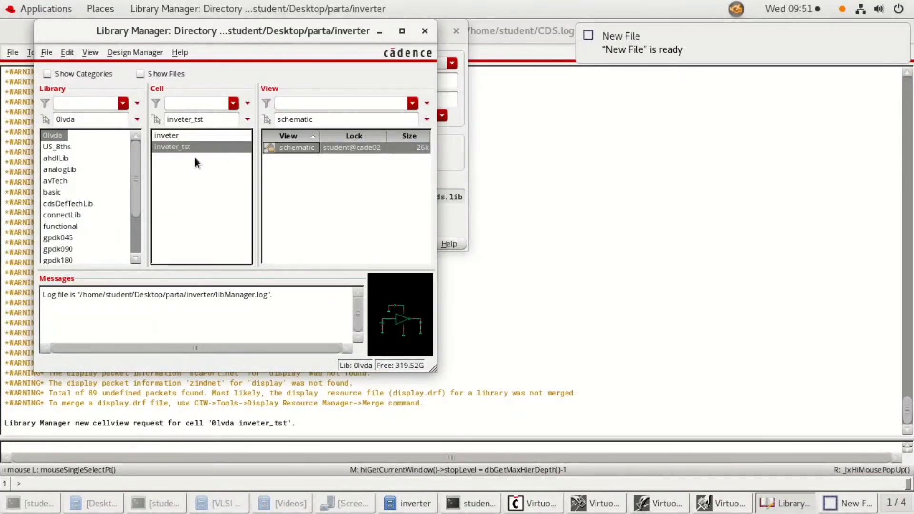
pyautogui.click(451, 146)
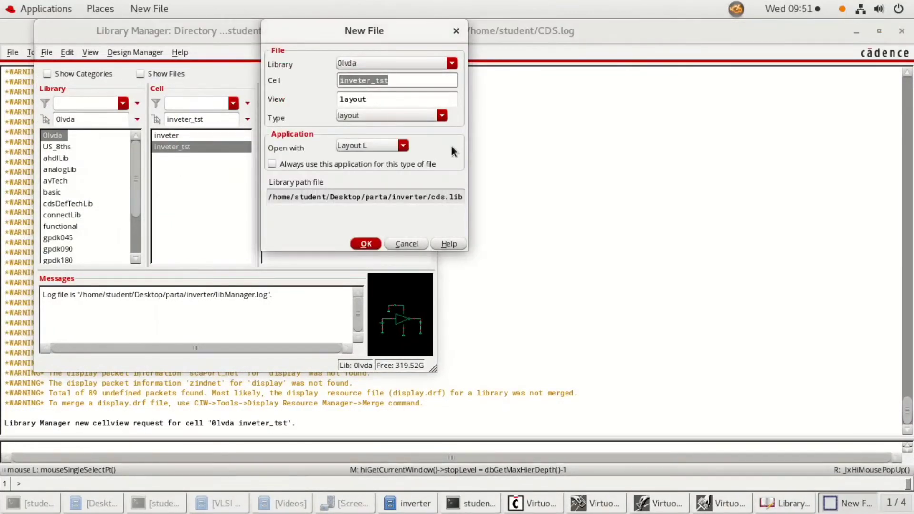
pyautogui.click(372, 116)
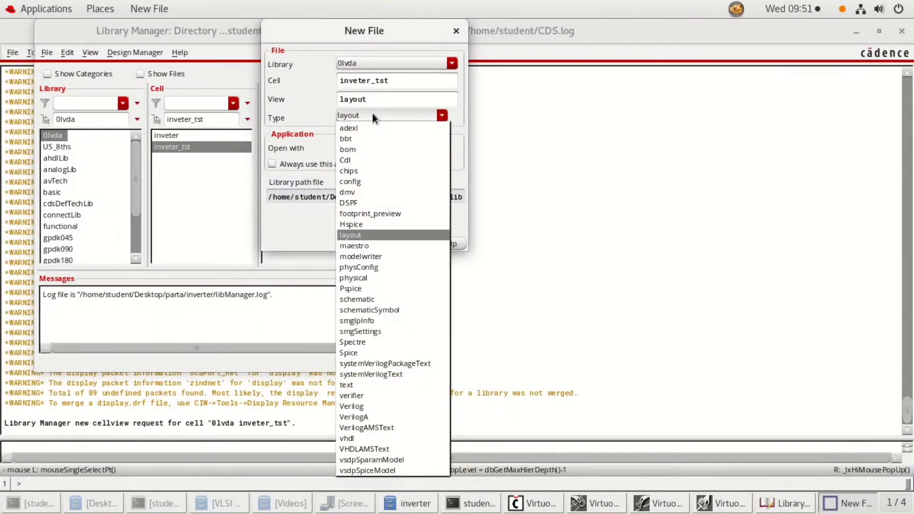
pyautogui.click(356, 182)
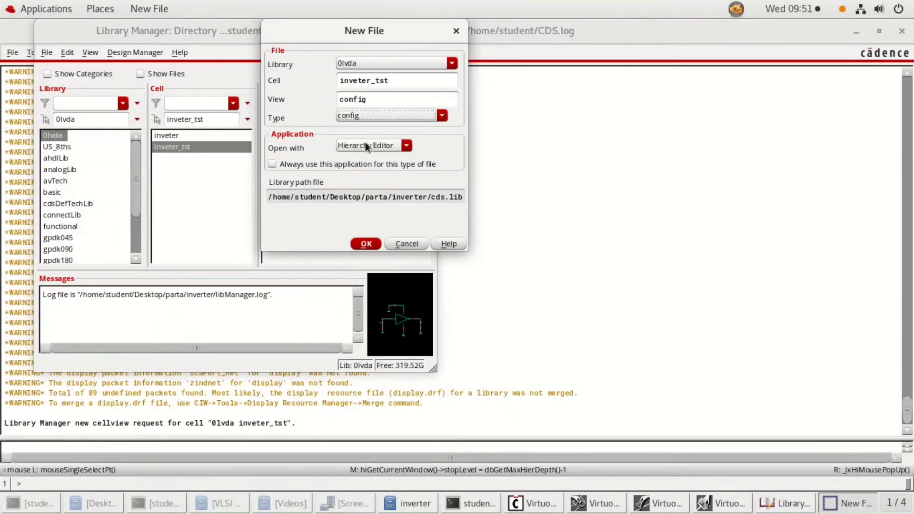
pyautogui.click(369, 241)
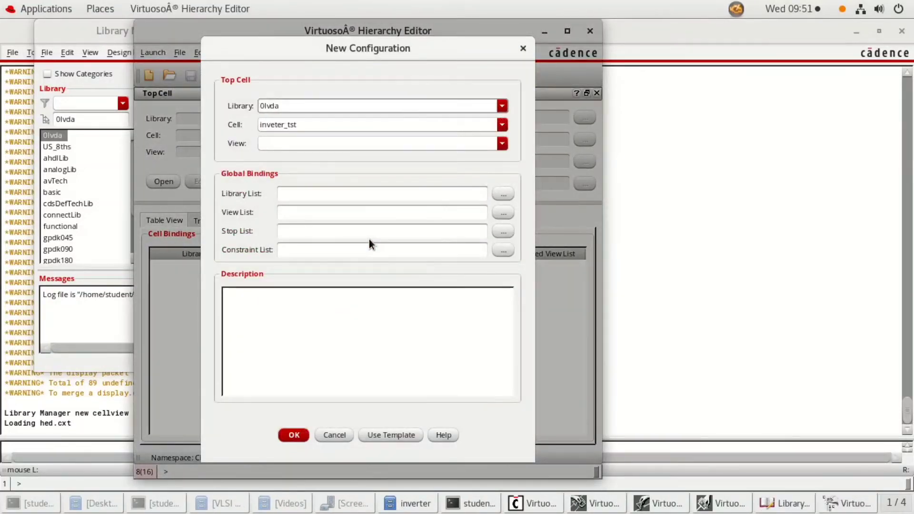
# Apply the spectre template to the new configuration
pyautogui.click(396, 434)
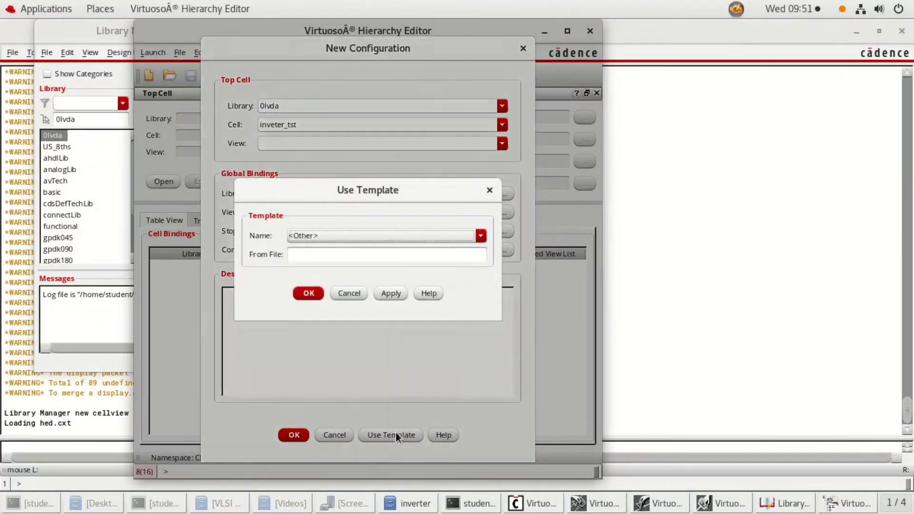
pyautogui.click(338, 235)
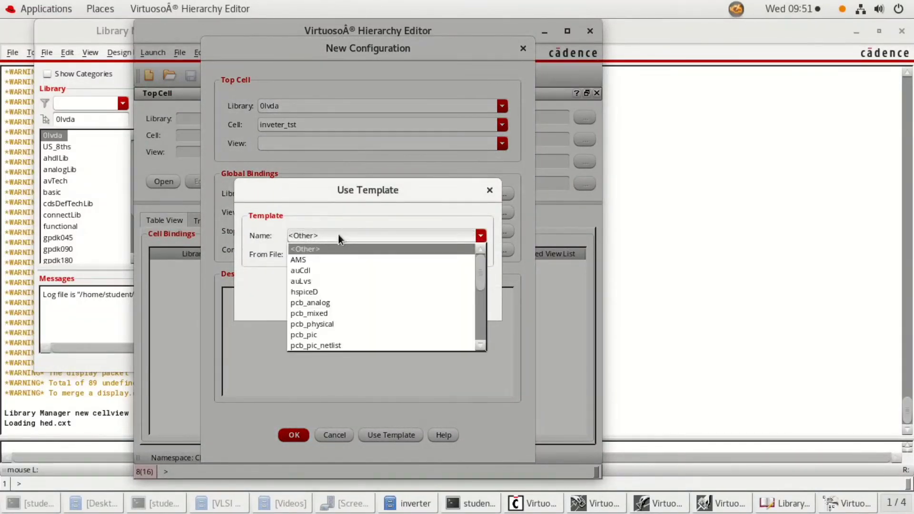
pyautogui.scroll(-5, 330, 281)
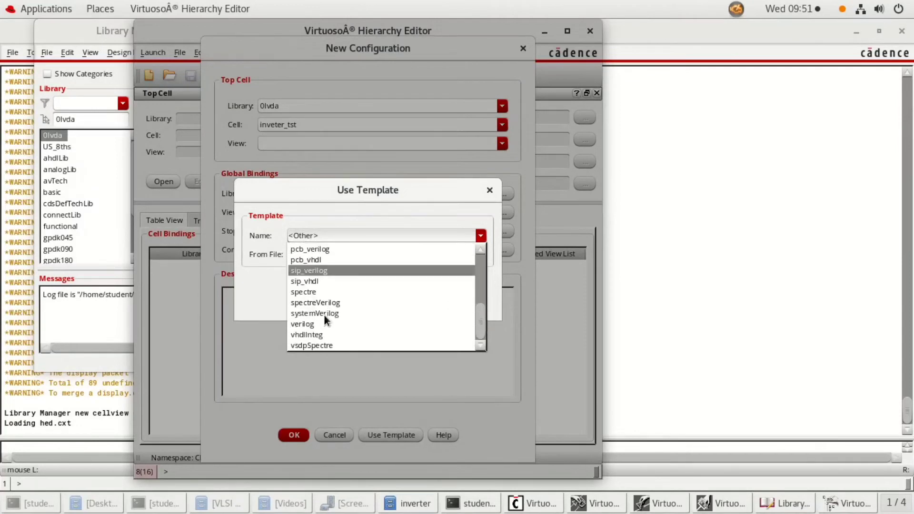
pyautogui.click(314, 292)
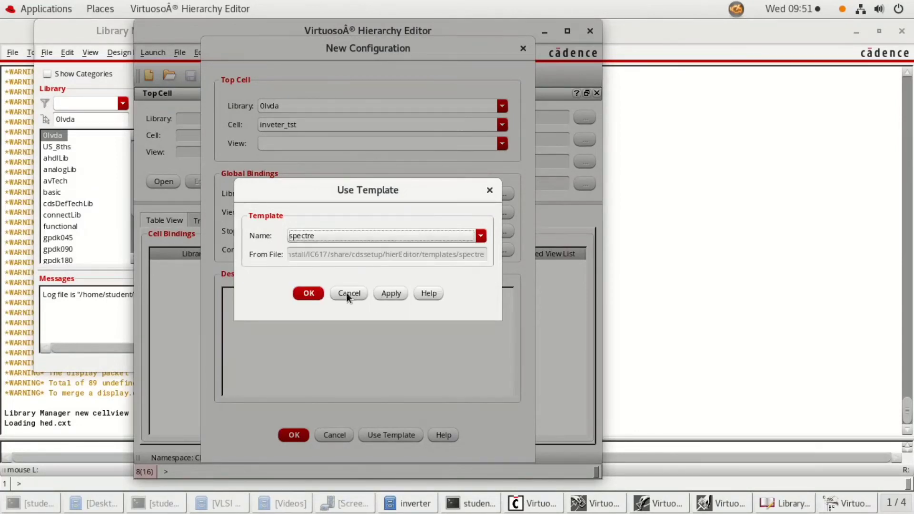
pyautogui.click(391, 292)
pyautogui.click(309, 293)
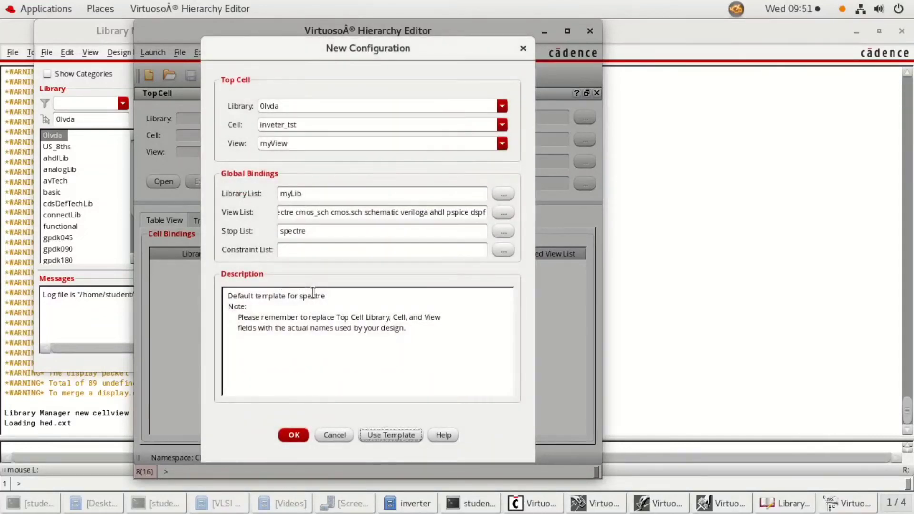
# Set the top cell view to schematic and create the configuration
pyautogui.click(501, 144)
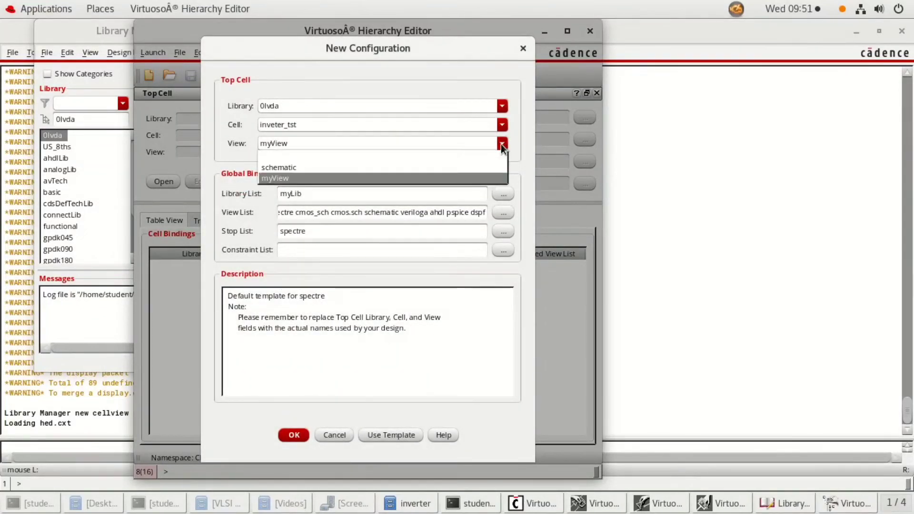
pyautogui.click(324, 170)
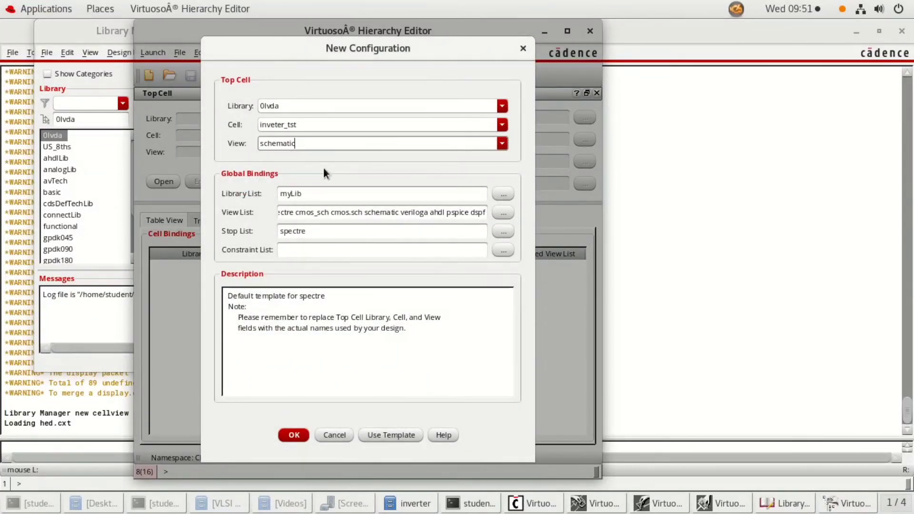
pyautogui.click(294, 435)
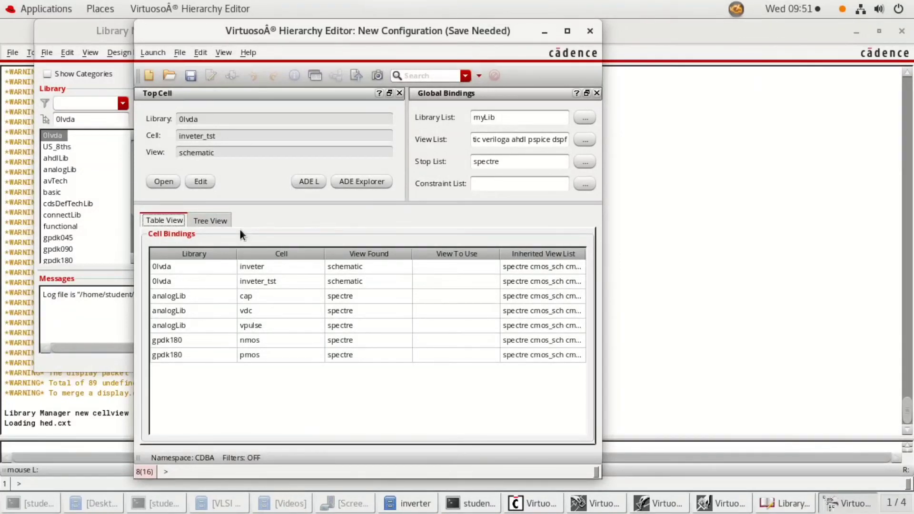
# In the configuration's instance tree, set the instance view of inverter I0 to av_extracted
pyautogui.click(207, 223)
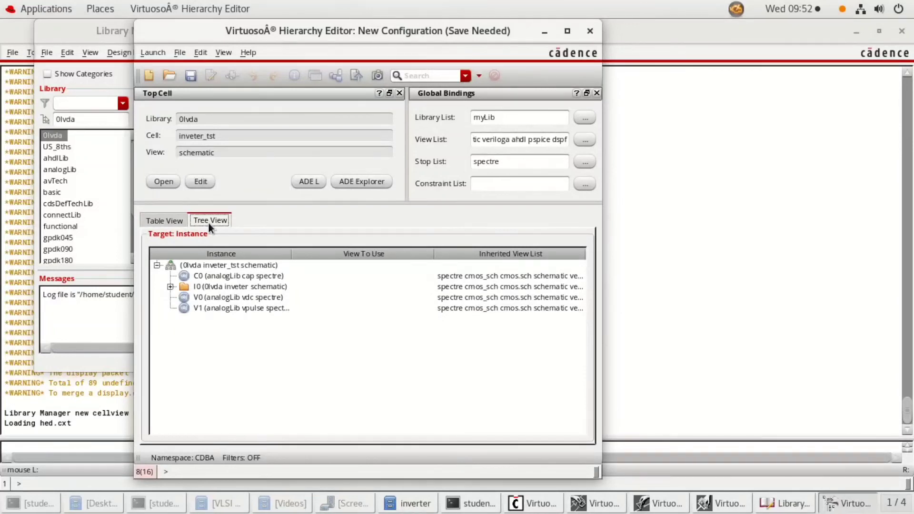
pyautogui.click(239, 286)
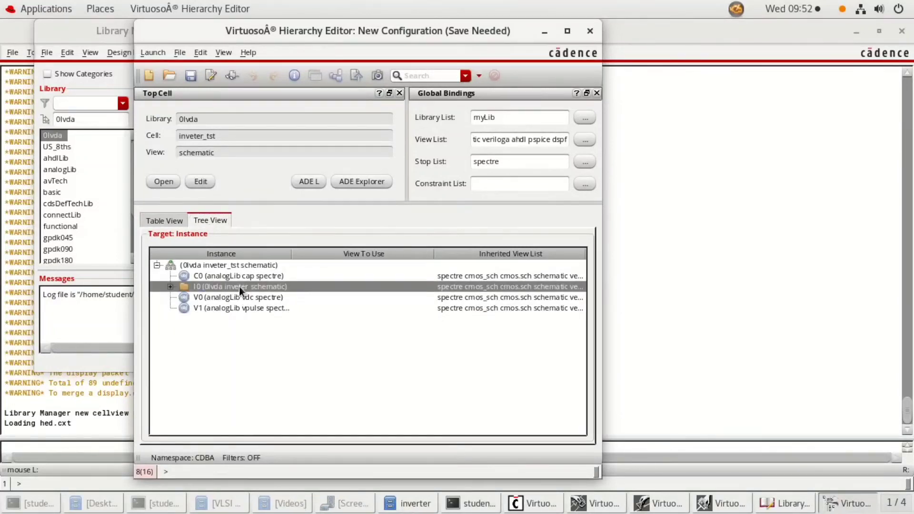
pyautogui.rightClick(241, 286)
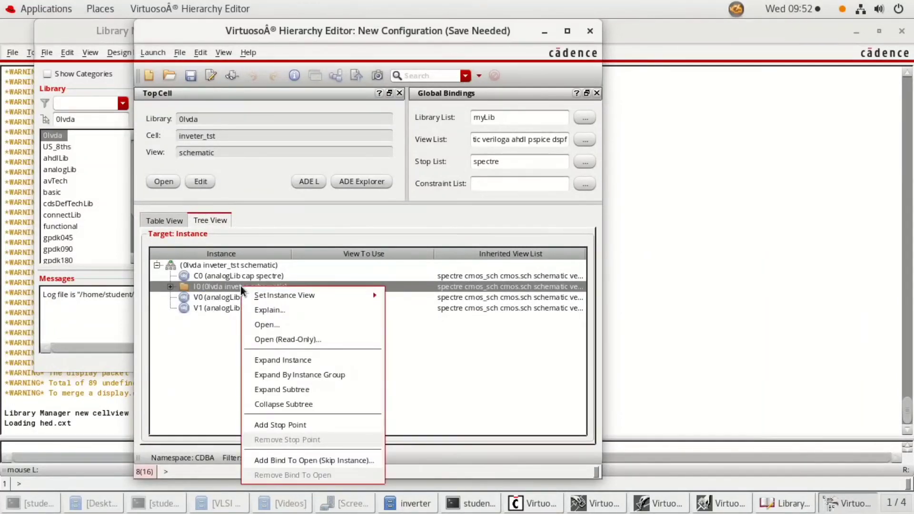
pyautogui.moveTo(267, 300)
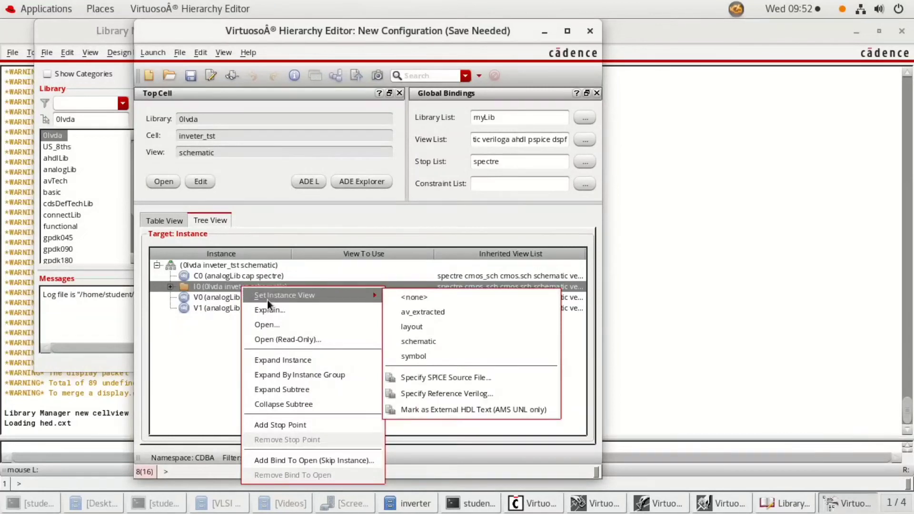
pyautogui.click(429, 312)
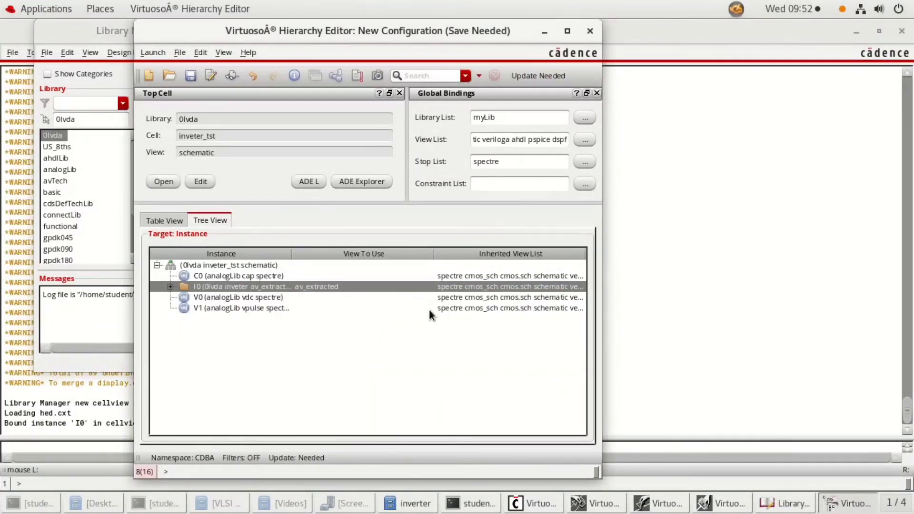
# Open the inveter_tst top-cell schematic from the configuration and maximize its window
pyautogui.click(160, 184)
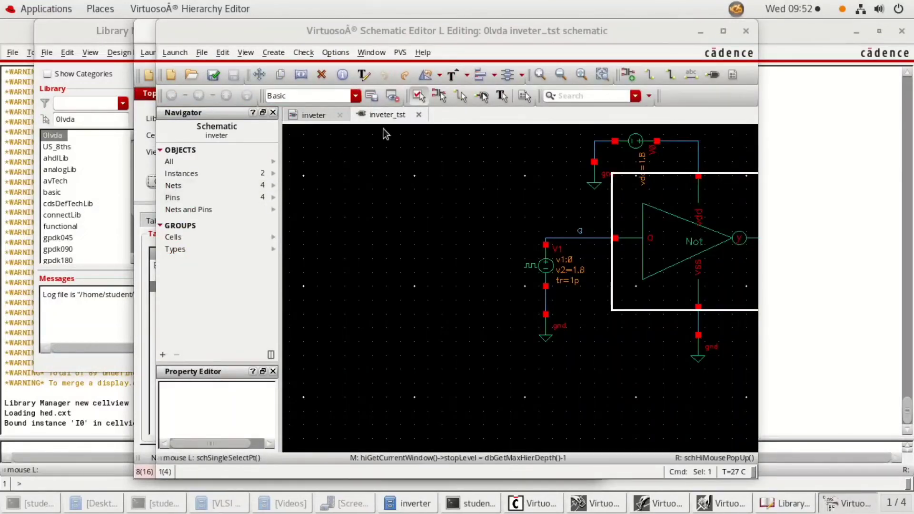
pyautogui.moveTo(432, 27); pyautogui.dragTo(277, 28)
pyautogui.doubleClick(315, 31)
pyautogui.doubleClick(315, 32)
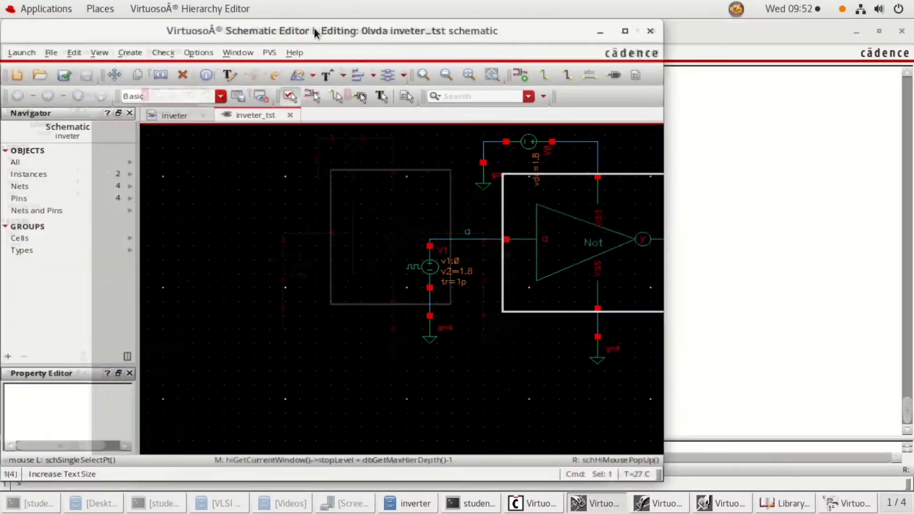
pyautogui.doubleClick(316, 33)
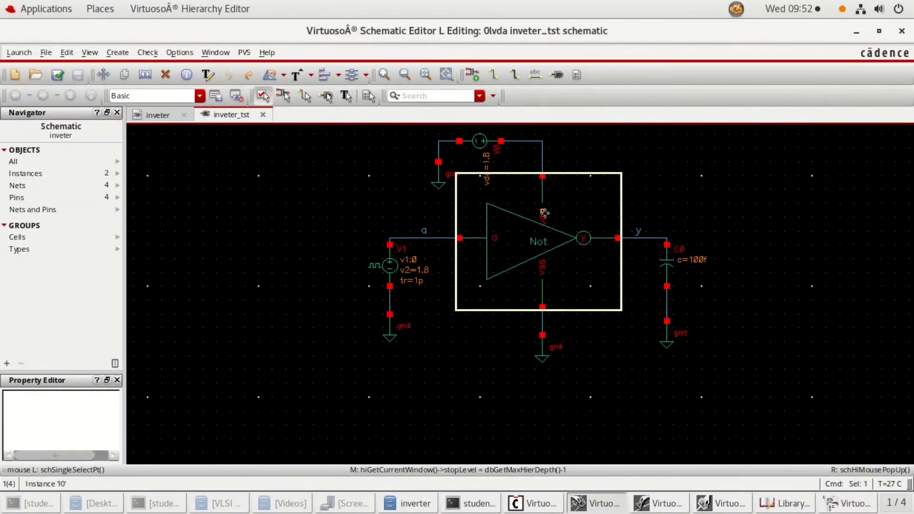
# Descend into inverter instance I0 using the av_extracted view, opened in the current tab
pyautogui.press('e')
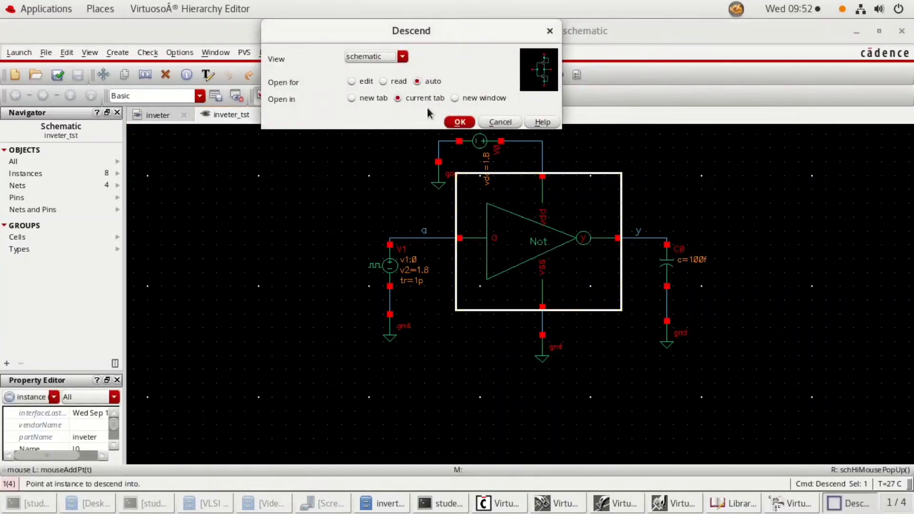
pyautogui.click(372, 57)
pyautogui.click(372, 90)
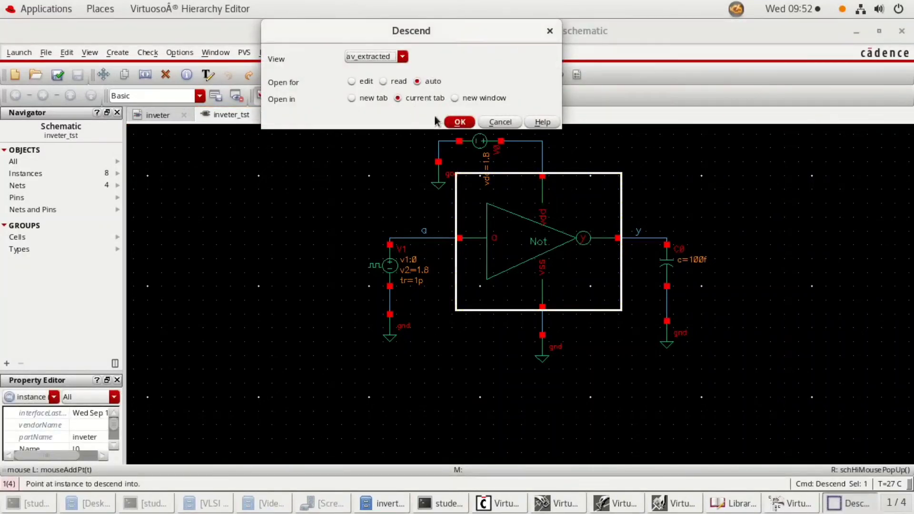
pyautogui.click(458, 122)
pyautogui.click(416, 327)
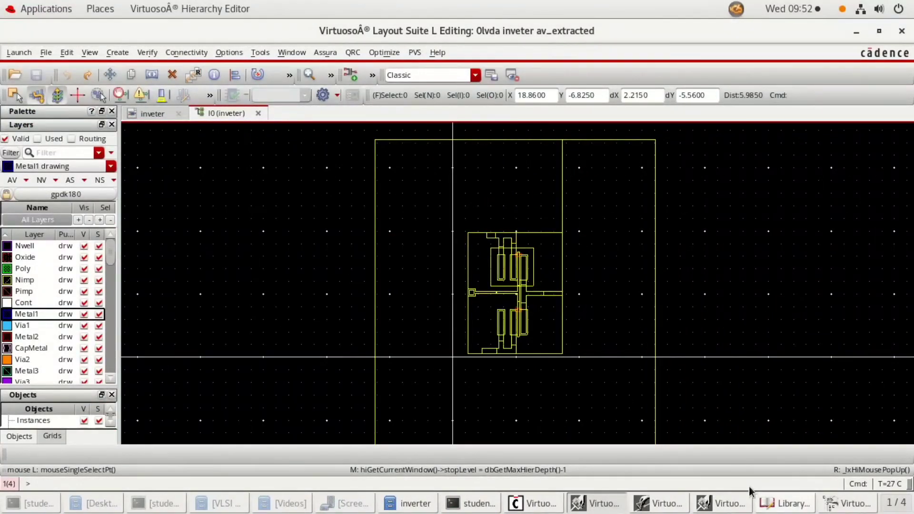
# Reopen the inveter_tst schematic from the configuration, launch ADE L for it and maximize the simulation window
pyautogui.click(790, 503)
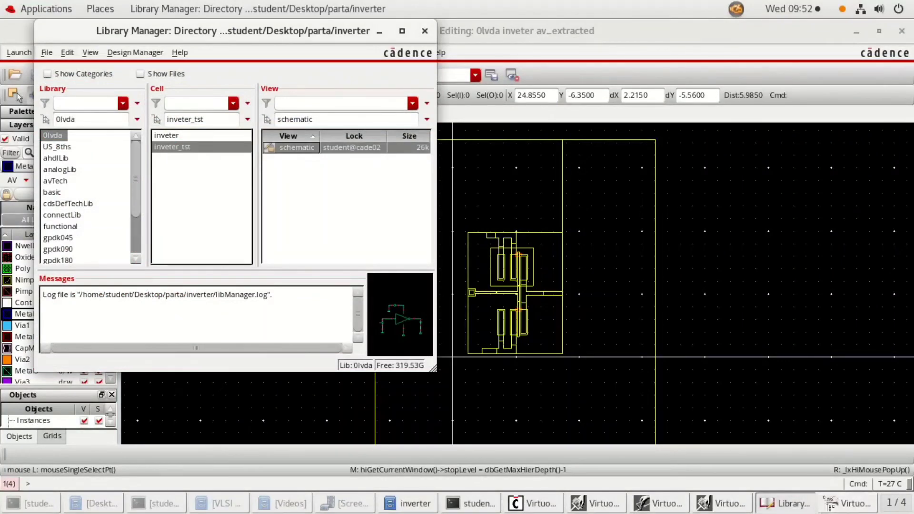
pyautogui.click(850, 503)
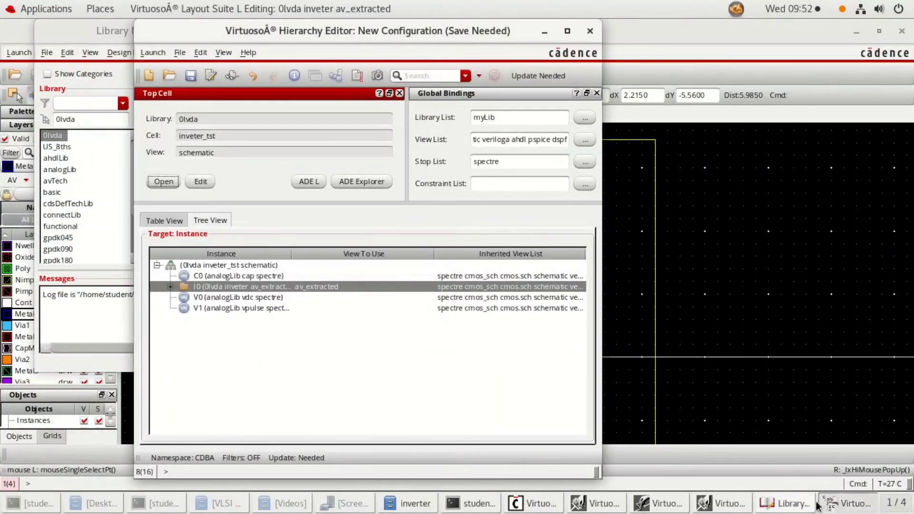
pyautogui.click(158, 186)
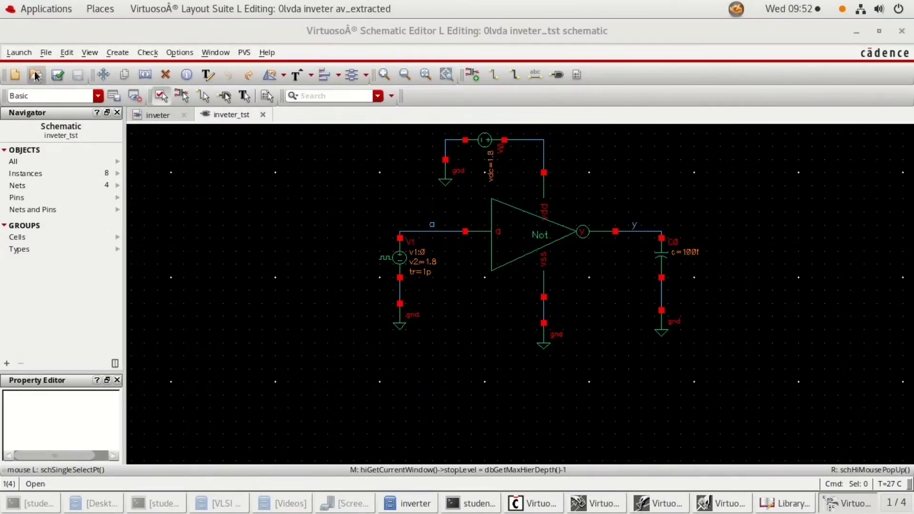
pyautogui.click(27, 54)
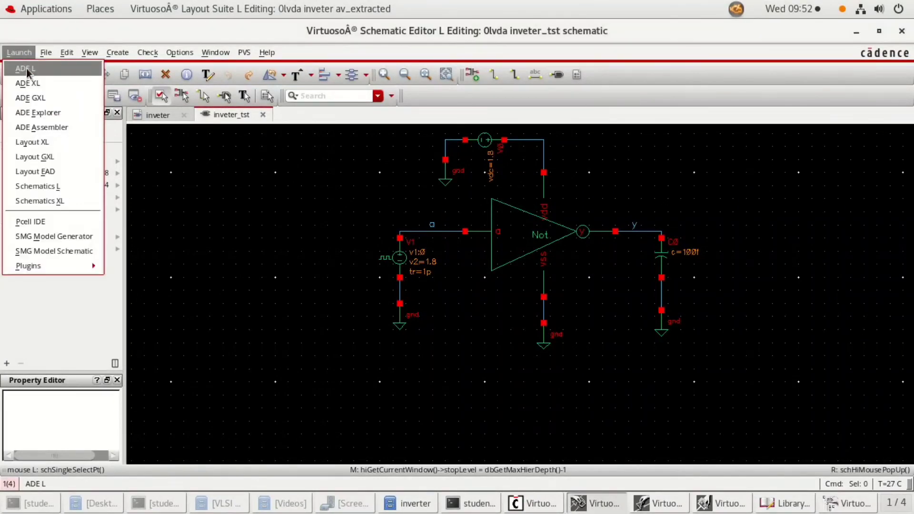
pyautogui.click(26, 68)
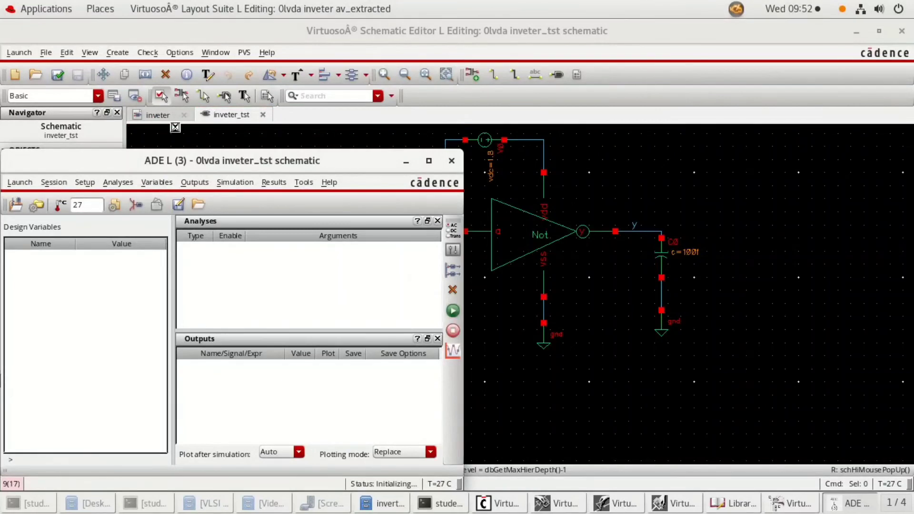
pyautogui.doubleClick(205, 162)
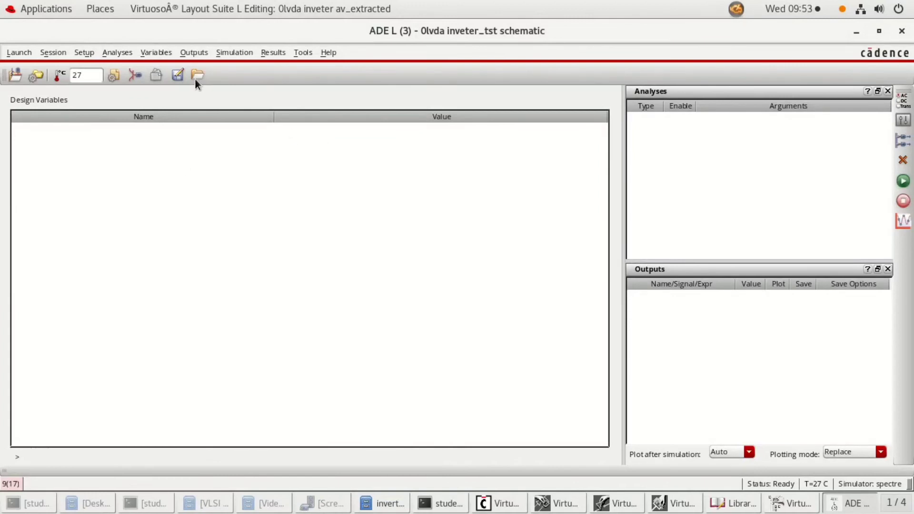
pyautogui.click(782, 504)
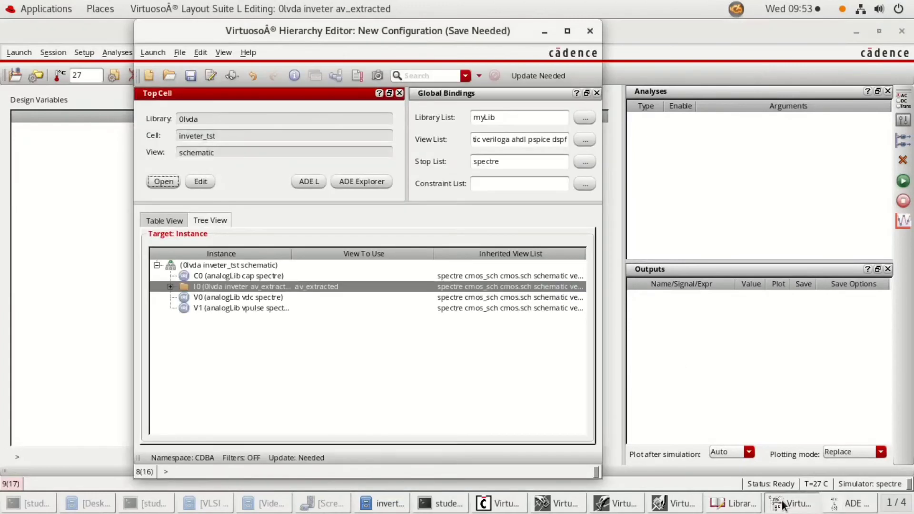
pyautogui.click(589, 31)
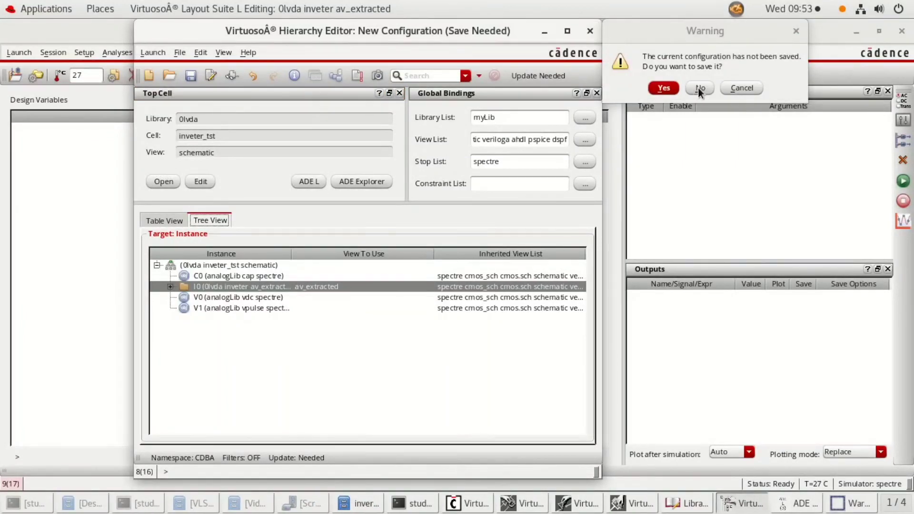
pyautogui.click(741, 89)
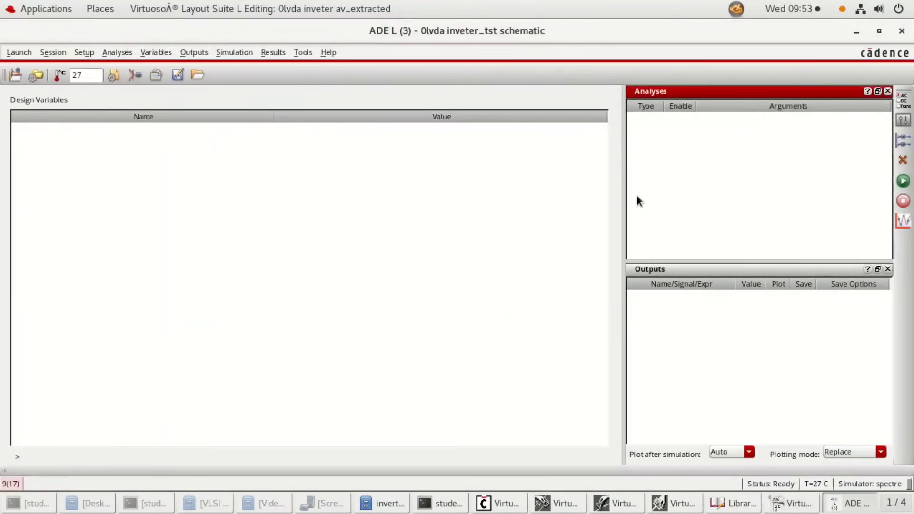
# Load the saved simulation state state1 for inveter_tst, then netlist and run the simulation
pyautogui.click(194, 76)
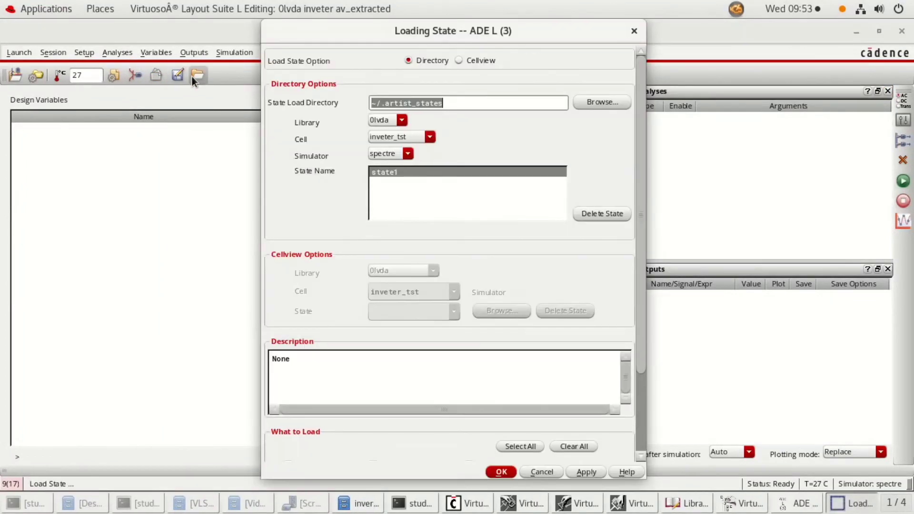
pyautogui.click(502, 470)
pyautogui.click(903, 182)
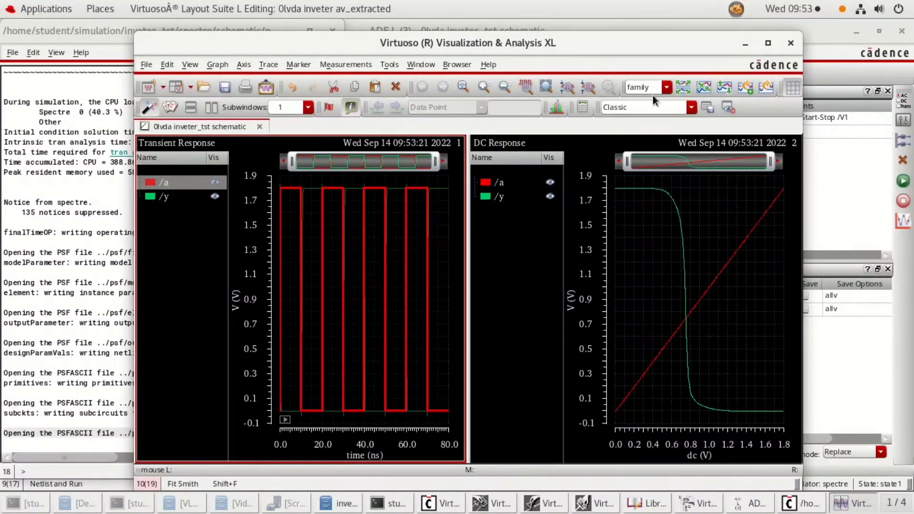
# Split the transient traces /a and /y into separate strips and show only the transient response in a maximized graph window
pyautogui.click(684, 87)
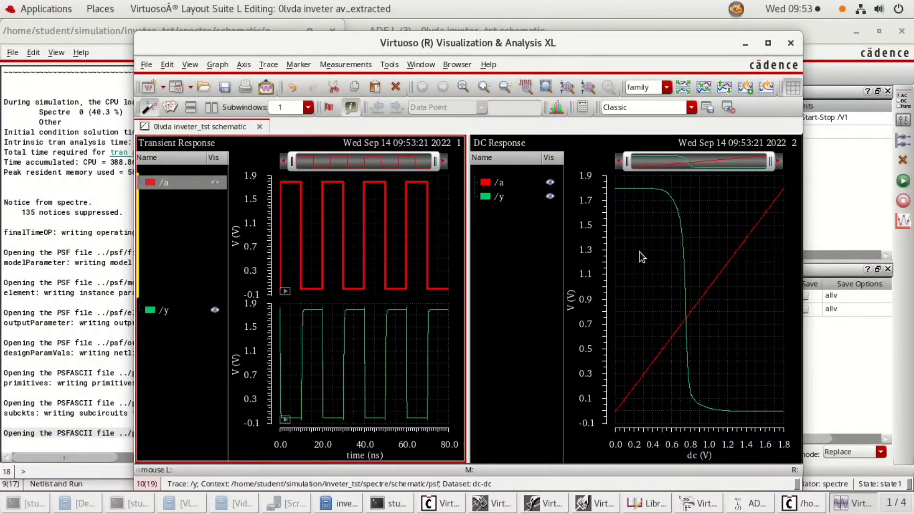
pyautogui.click(527, 238)
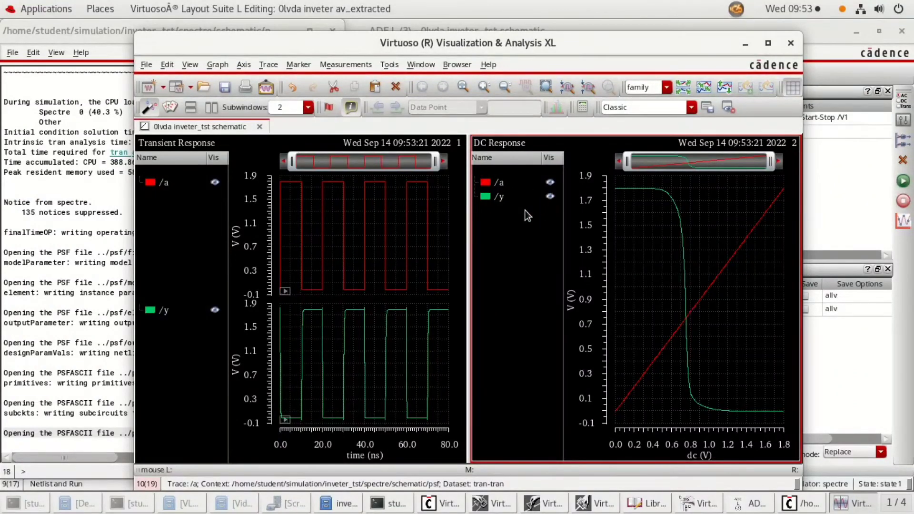
pyautogui.rightClick(499, 246)
pyautogui.click(530, 175)
pyautogui.click(451, 287)
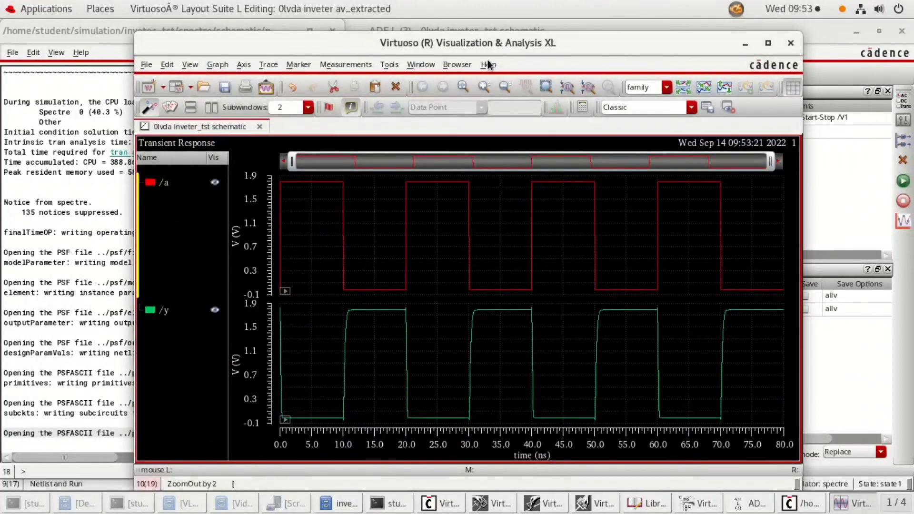
pyautogui.doubleClick(482, 43)
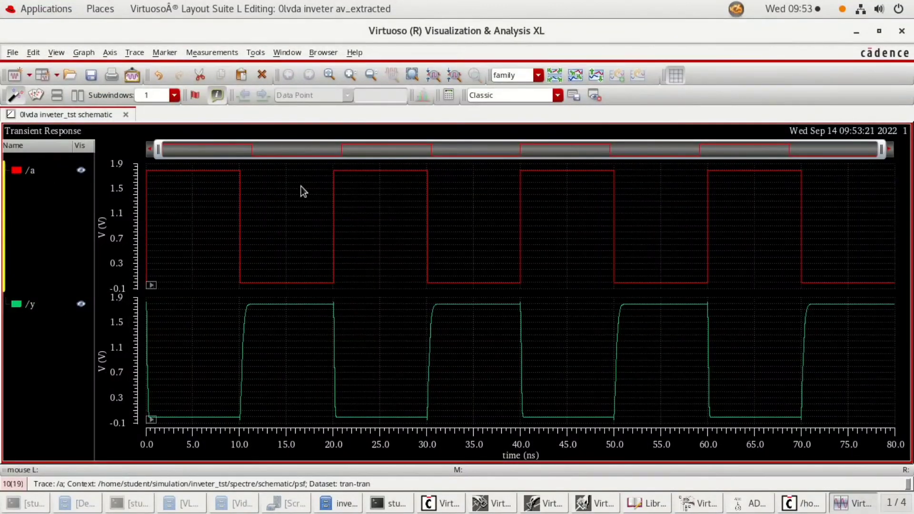
# Open the waveform calculator and clear Signal1, Signal2 and the expression buffer of the previous delay measurement
pyautogui.click(448, 96)
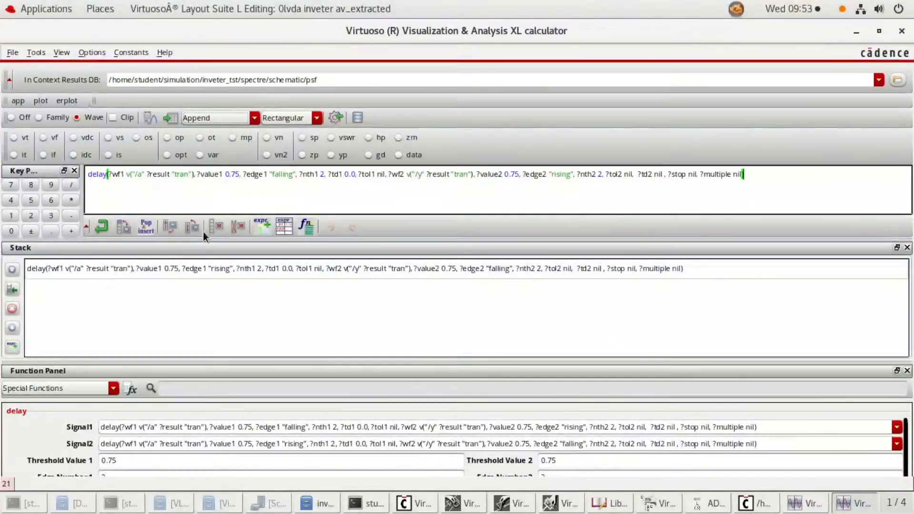
pyautogui.click(907, 247)
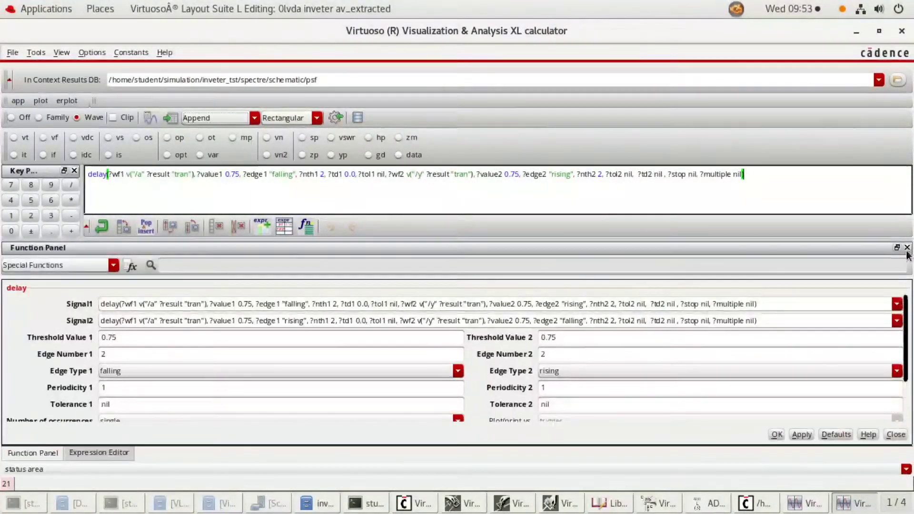
pyautogui.click(262, 304)
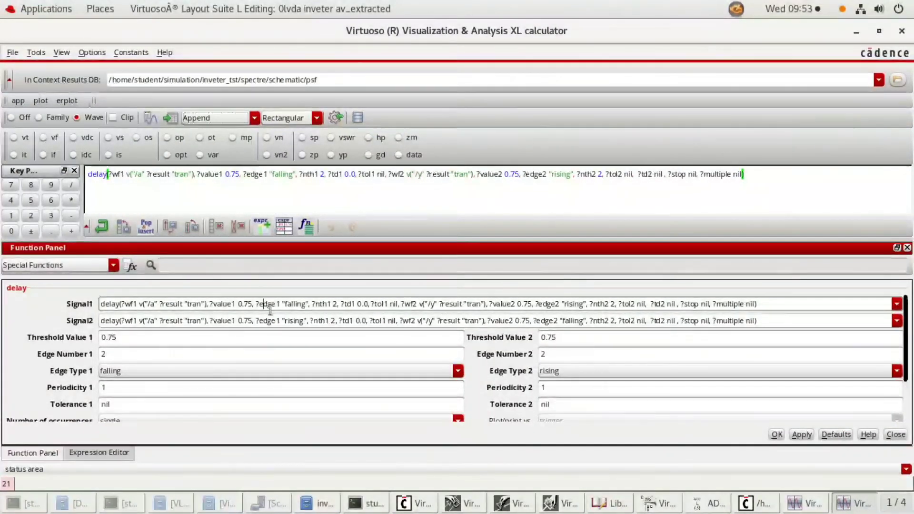
pyautogui.tripleClick(270, 309)
pyautogui.press('BackSpace')
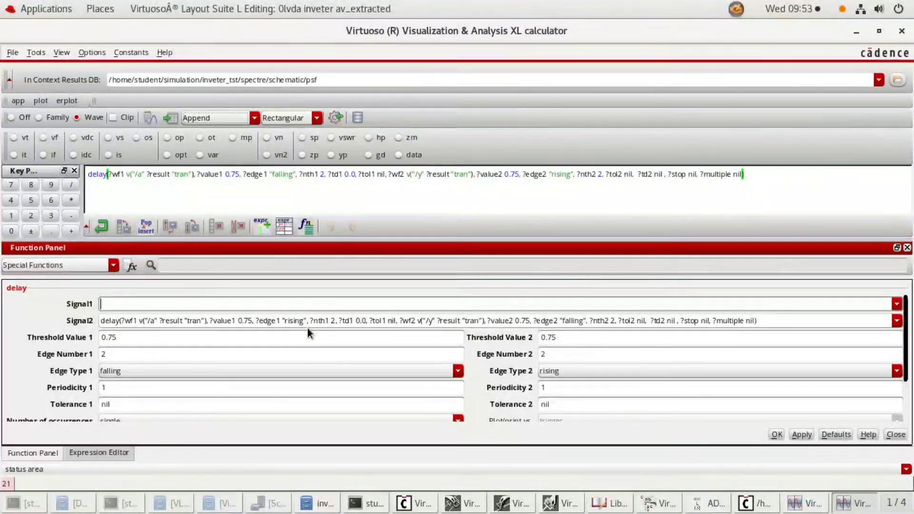
pyautogui.tripleClick(306, 316)
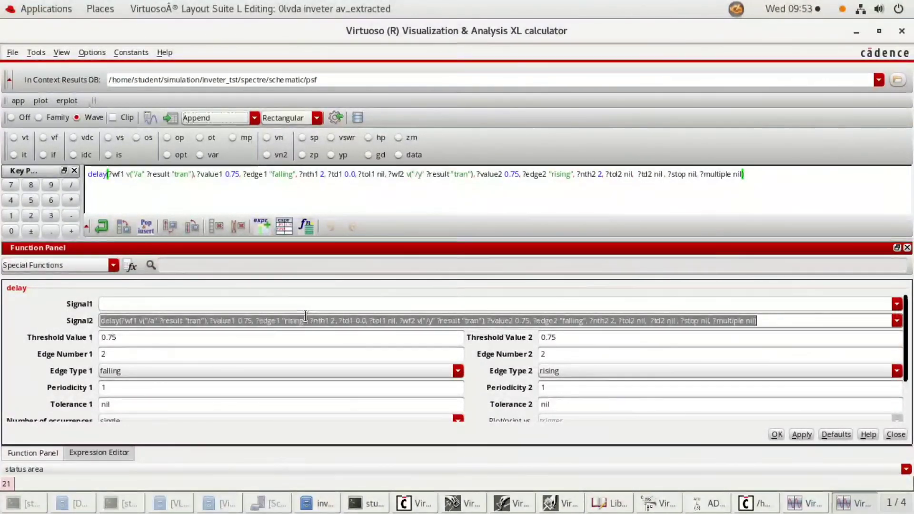
pyautogui.press('BackSpace')
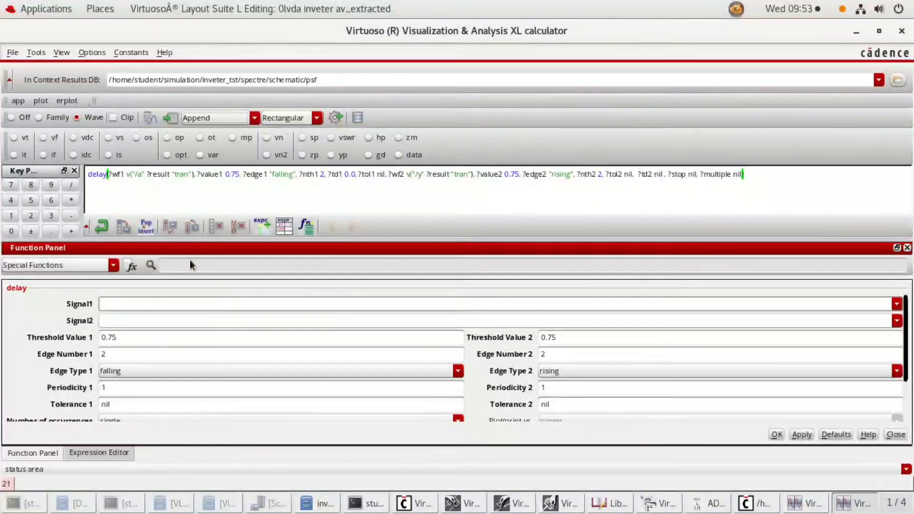
pyautogui.tripleClick(172, 181)
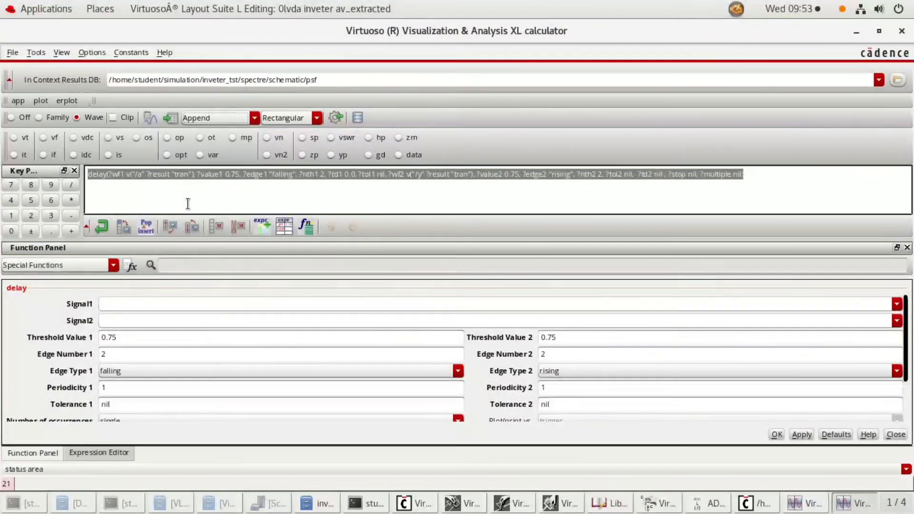
pyautogui.press('BackSpace')
# Assign the transient trace /a to Signal1 and the transient trace /y to Signal2 of the delay function
pyautogui.click(133, 303)
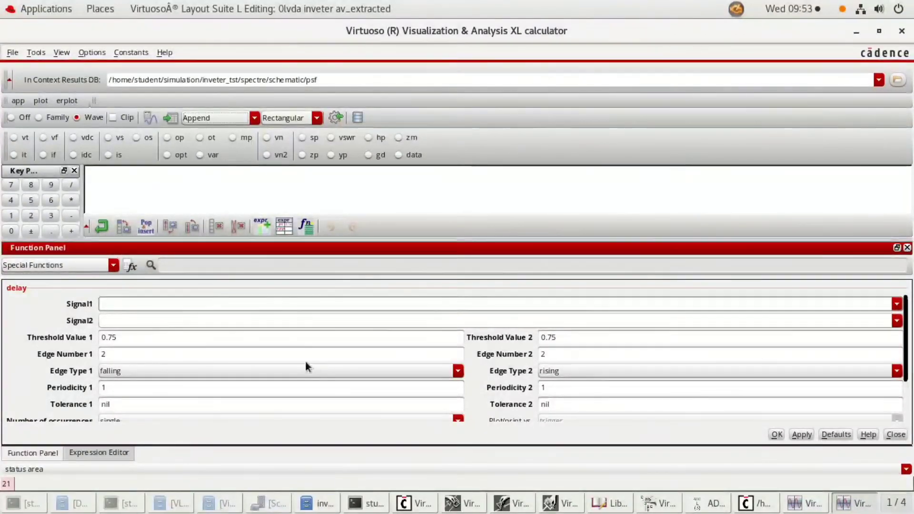
pyautogui.scroll(1, 305, 366)
pyautogui.click(805, 503)
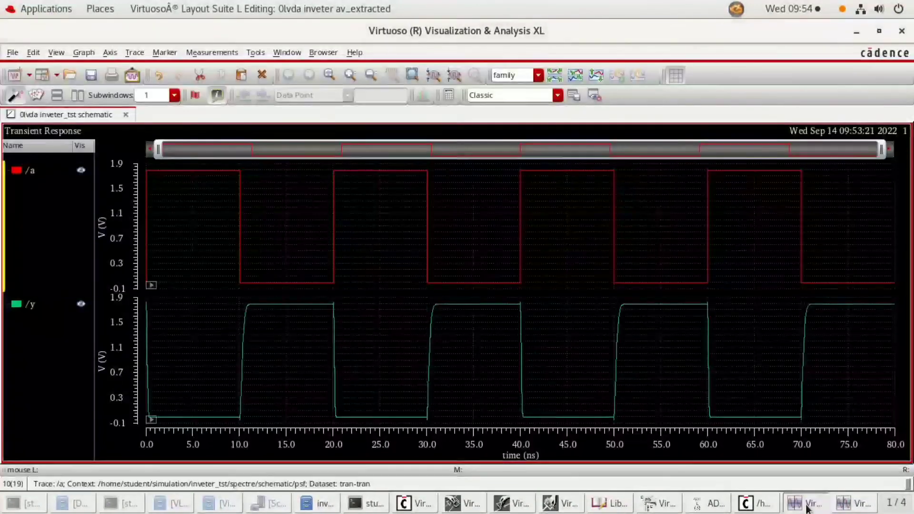
pyautogui.click(34, 171)
pyautogui.click(113, 325)
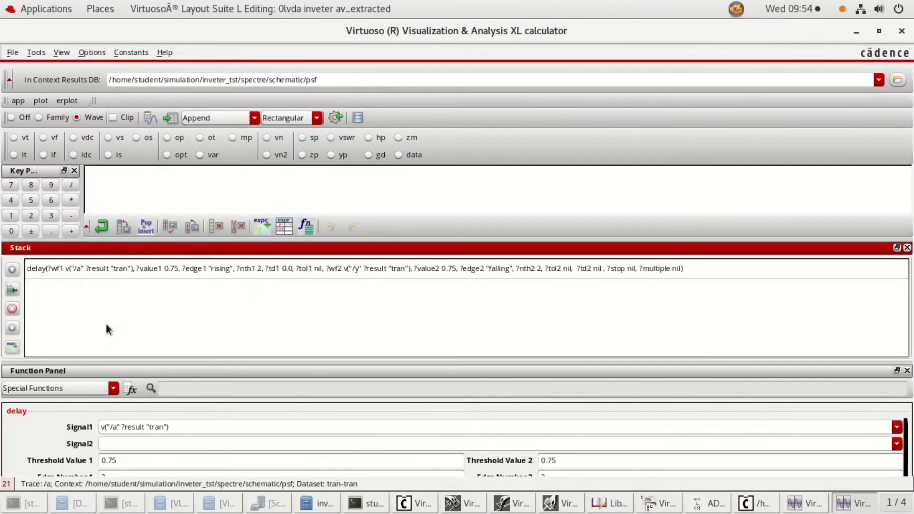
pyautogui.click(127, 444)
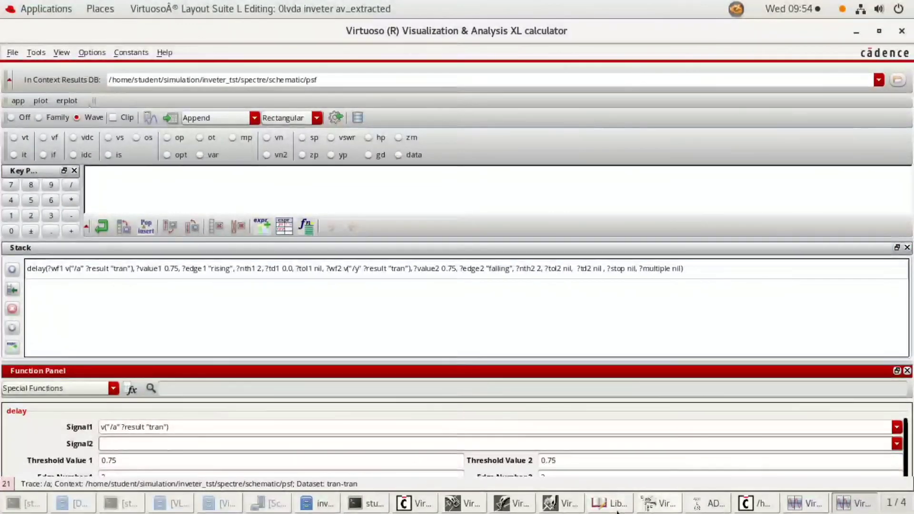
pyautogui.click(804, 503)
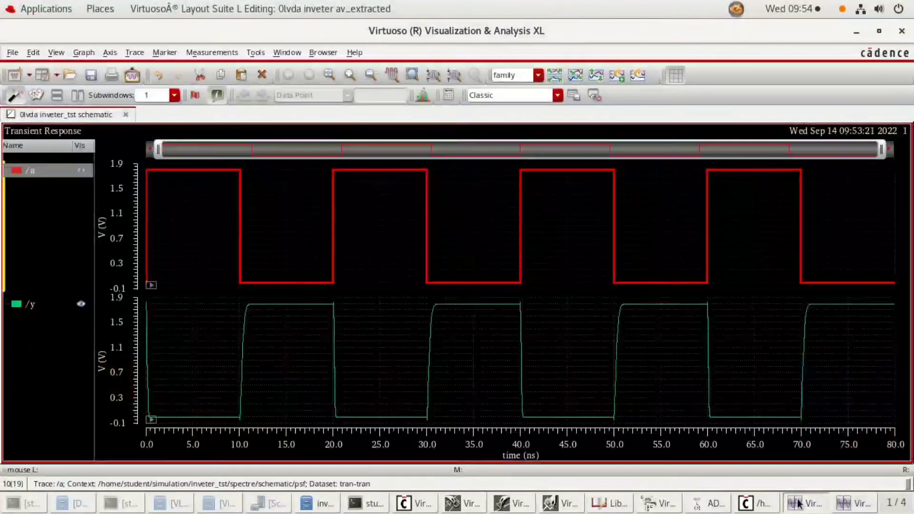
pyautogui.click(32, 304)
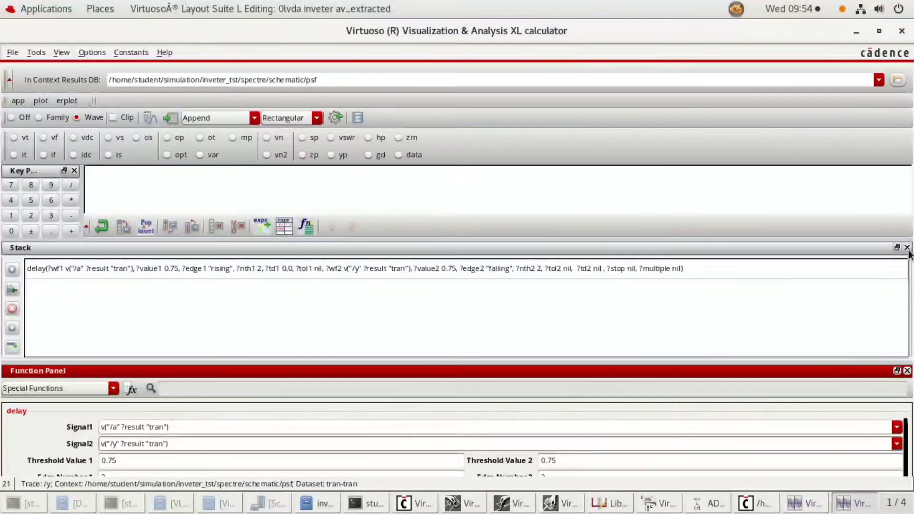
# Set the delay function's Edge Type 1 to rising and Edge Type 2 to falling
pyautogui.click(907, 248)
pyautogui.scroll(-3, 143, 337)
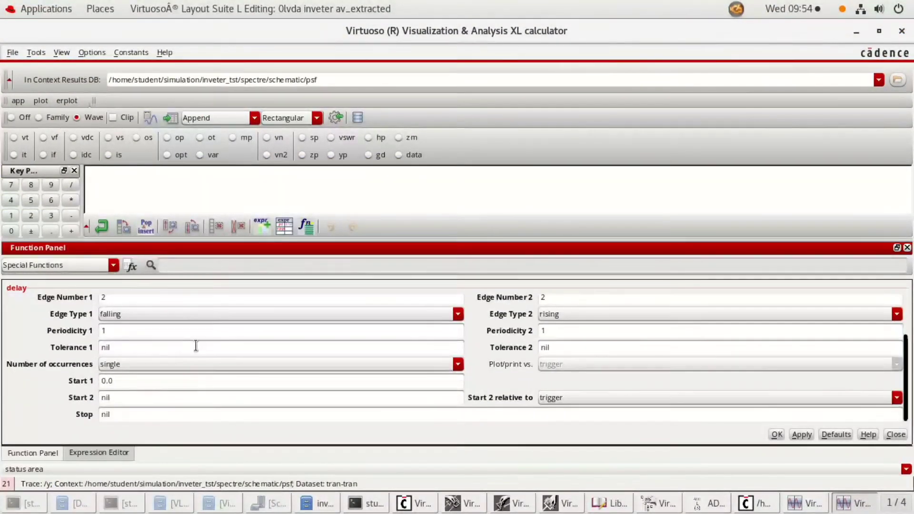
pyautogui.click(190, 314)
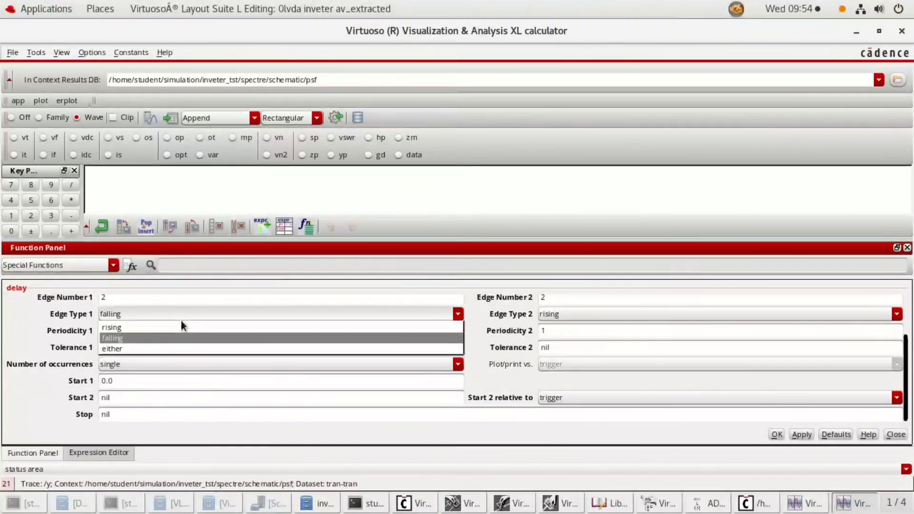
pyautogui.click(164, 327)
pyautogui.click(558, 315)
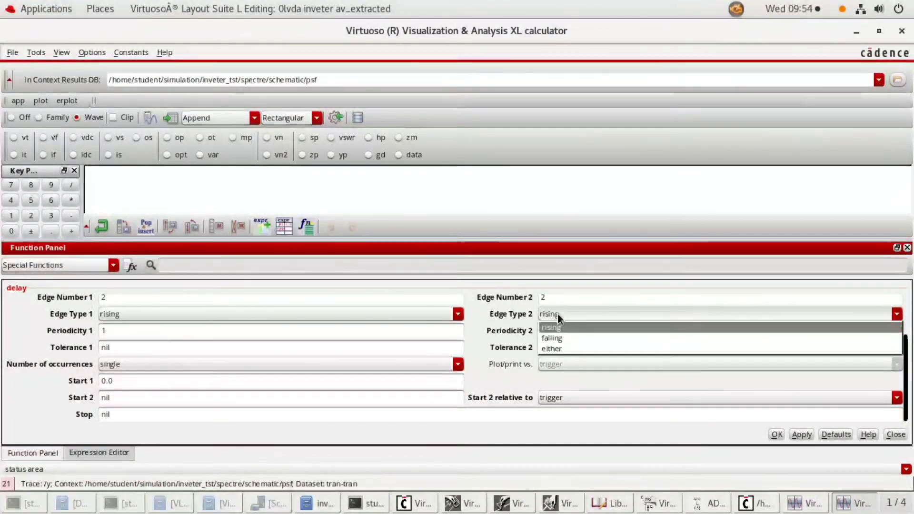
pyautogui.click(557, 338)
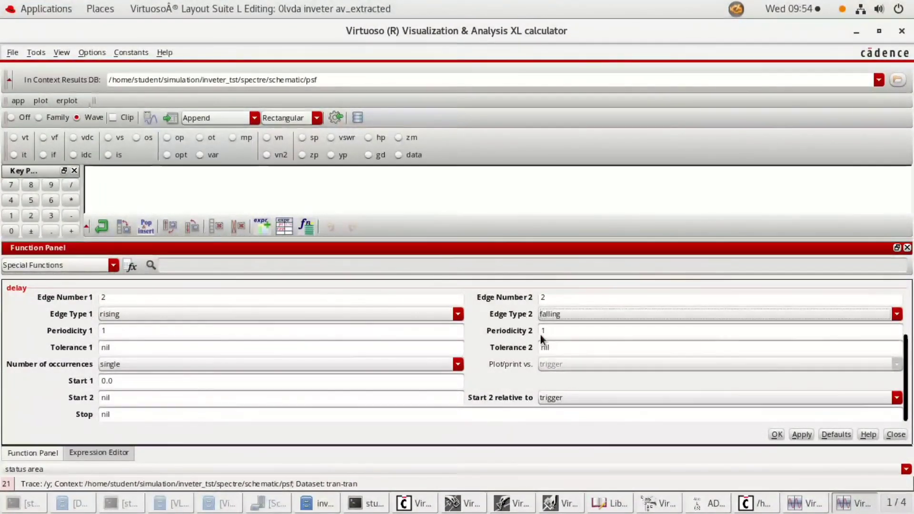
# Apply the delay function to build its expression and evaluate the rising-to-falling delay in a results table
pyautogui.click(801, 435)
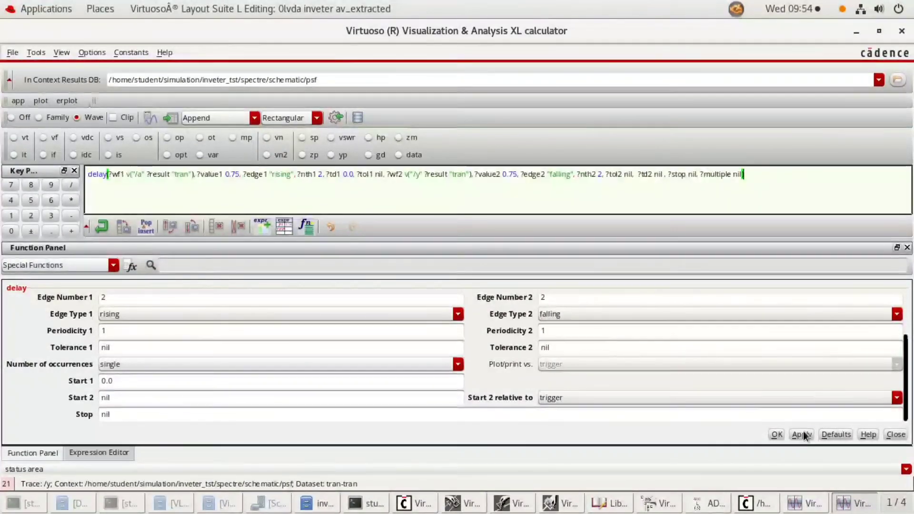
pyautogui.click(168, 117)
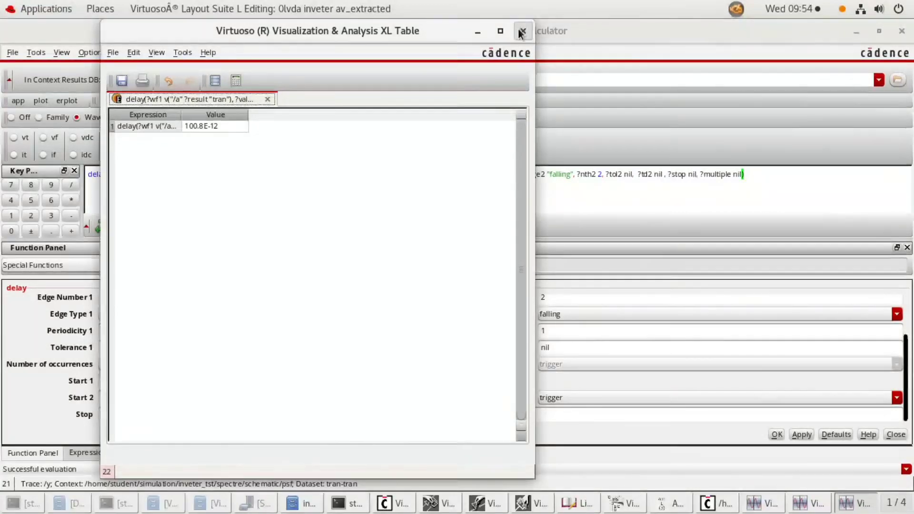
pyautogui.click(238, 81)
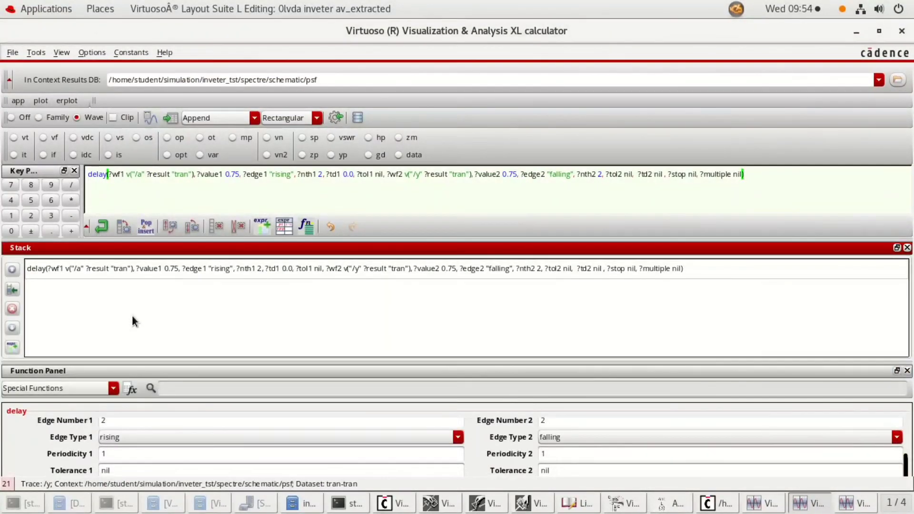
# Set the delay function's Edge Type 1 to falling and Edge Type 2 to rising
pyautogui.click(139, 436)
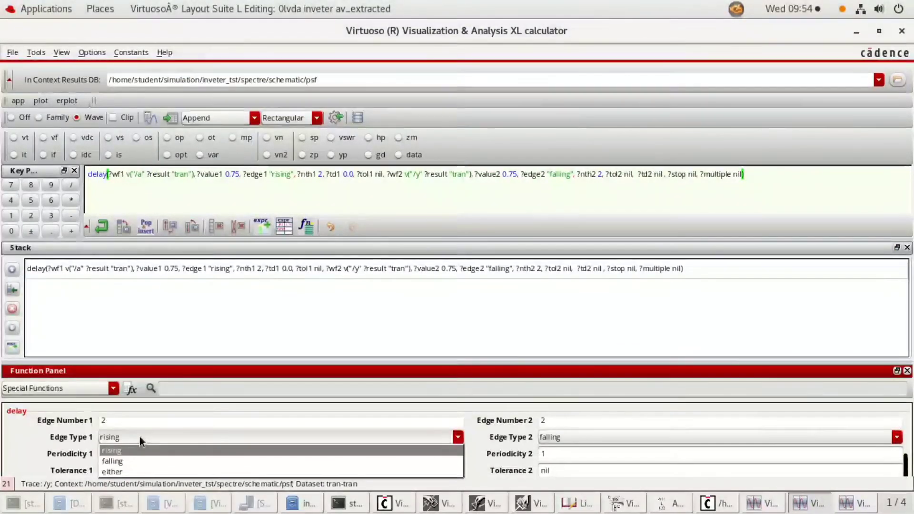
pyautogui.click(146, 458)
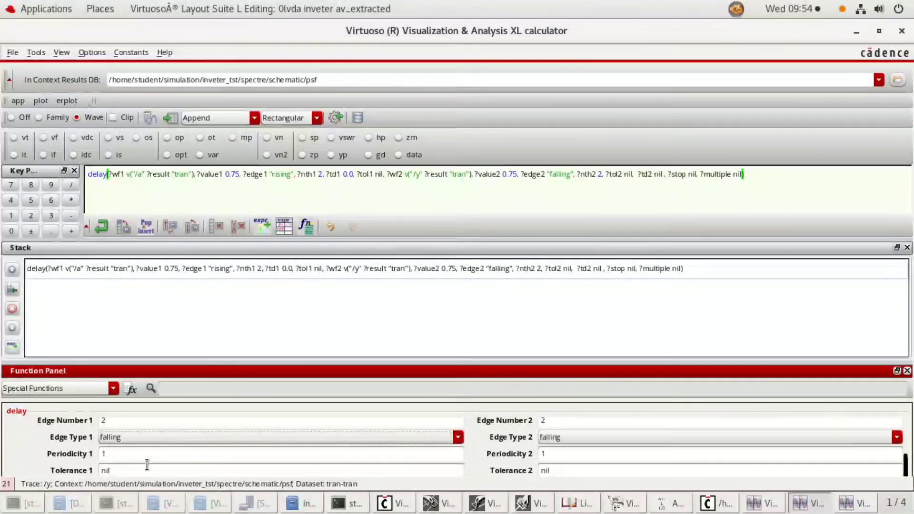
pyautogui.click(579, 436)
pyautogui.click(567, 451)
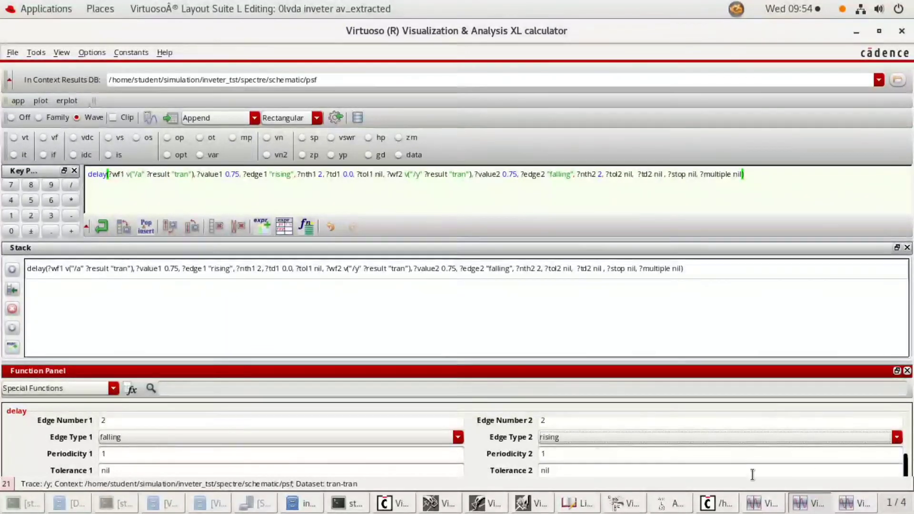
# Close the expression stack, apply the delay function and evaluate the falling-to-rising delay in the results table
pyautogui.click(907, 248)
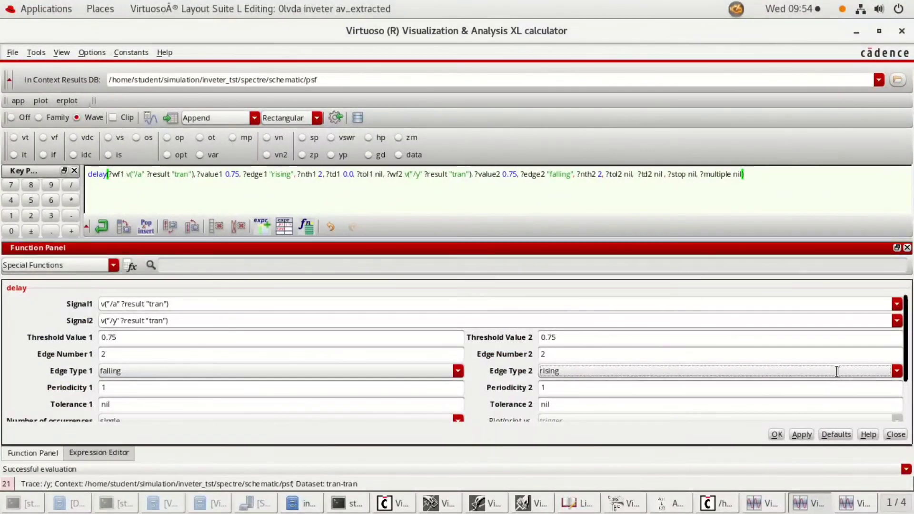
pyautogui.click(790, 435)
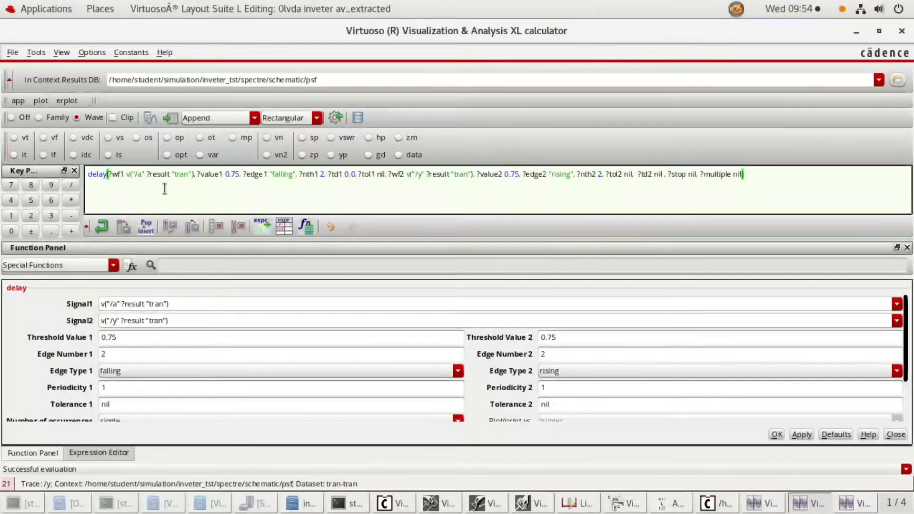
pyautogui.click(171, 118)
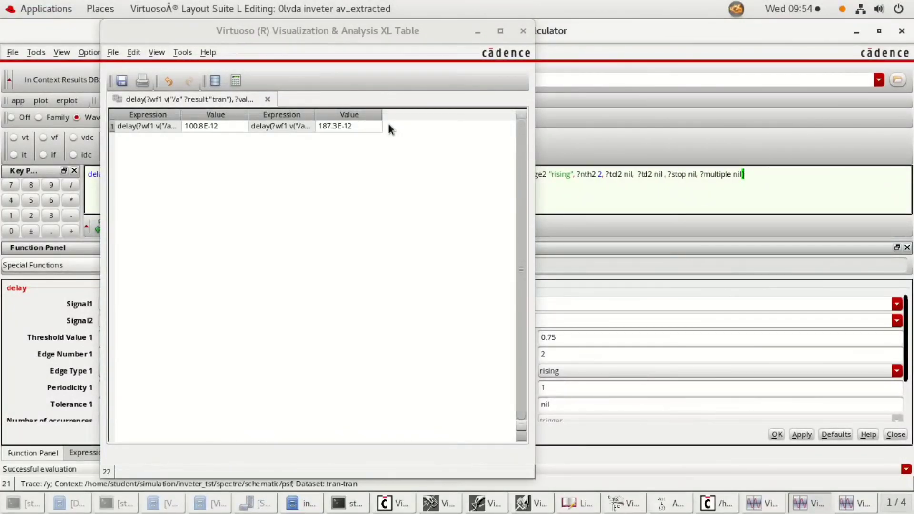
# Close the delay results table, the waveform calculator and the transient response graph window
pyautogui.click(522, 31)
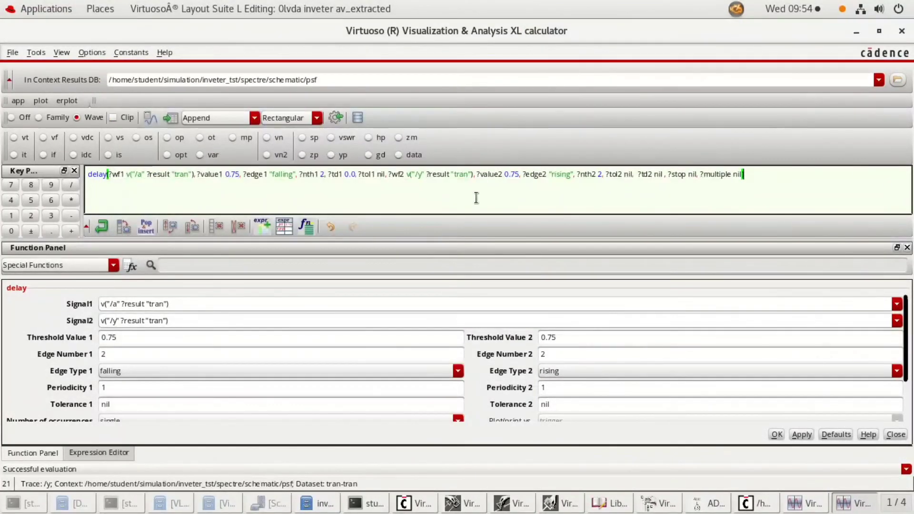
pyautogui.click(902, 30)
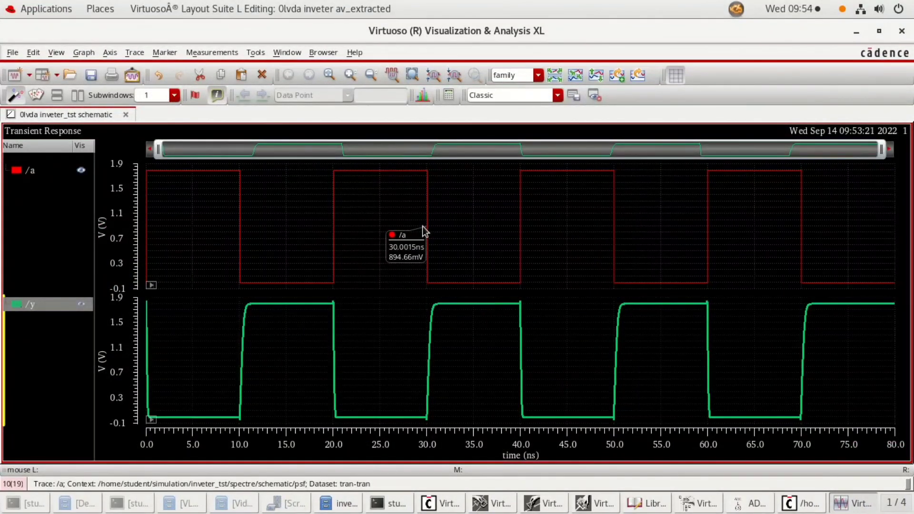
pyautogui.click(901, 31)
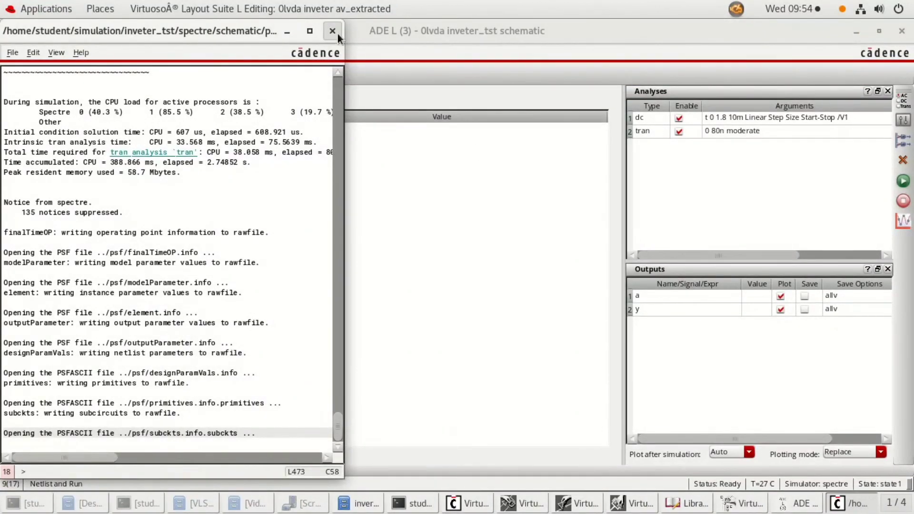
# Close the simulation log and the Hierarchy Editor, discarding the unsaved inveter_tst configuration
pyautogui.click(332, 32)
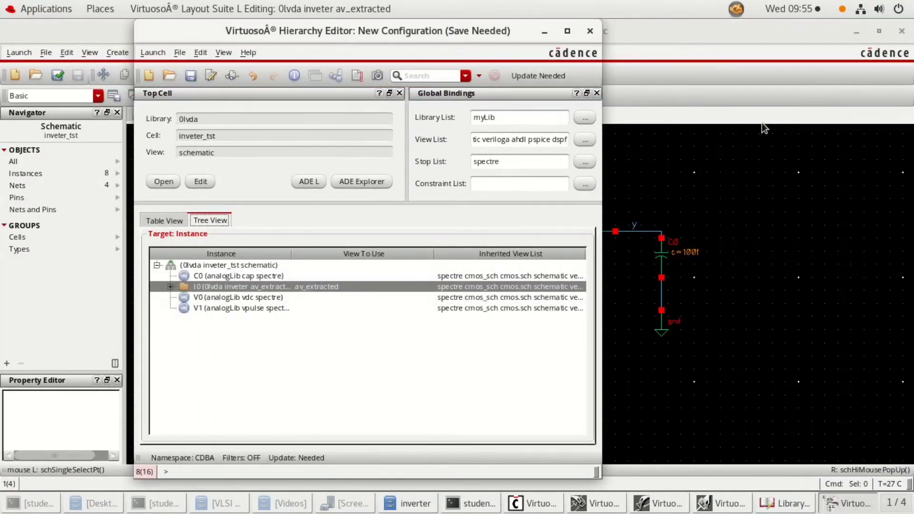
pyautogui.click(590, 31)
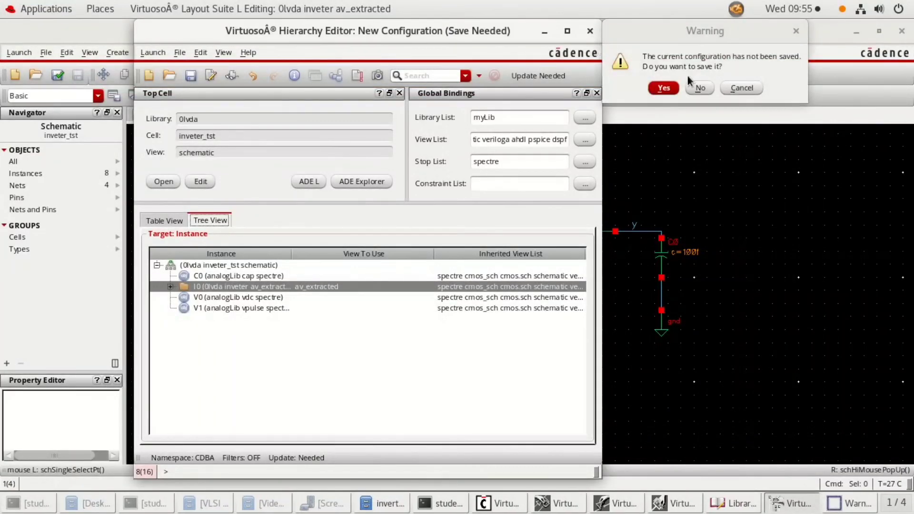
pyautogui.click(700, 88)
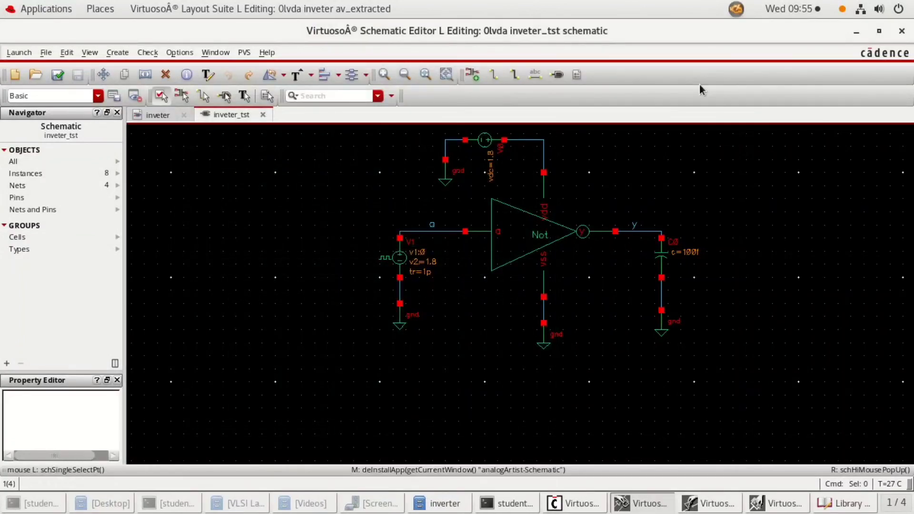